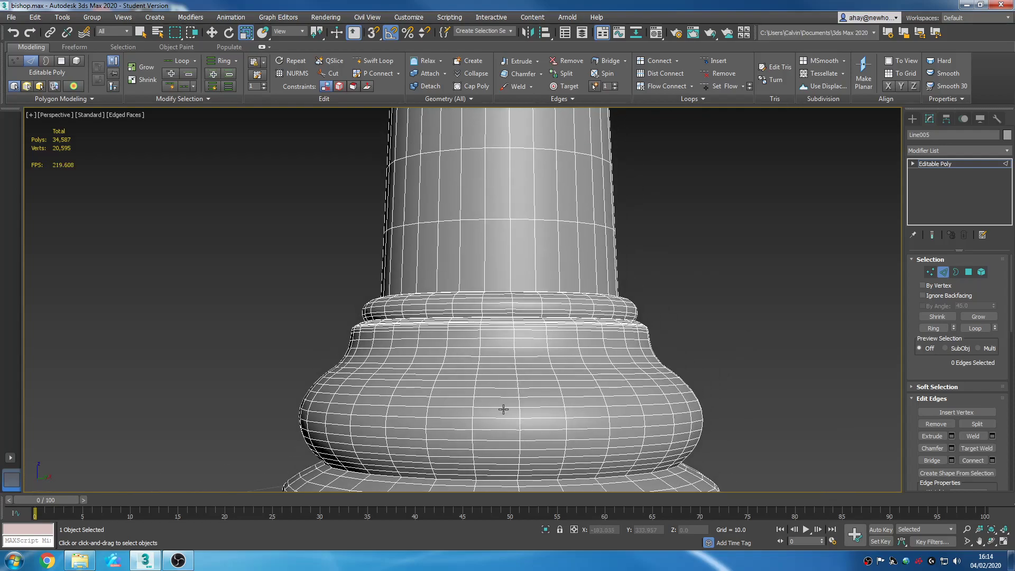
Step: Select the open border around the chess piece's top rim in Border sub-object mode
scroll(486, 310, "down", 3)
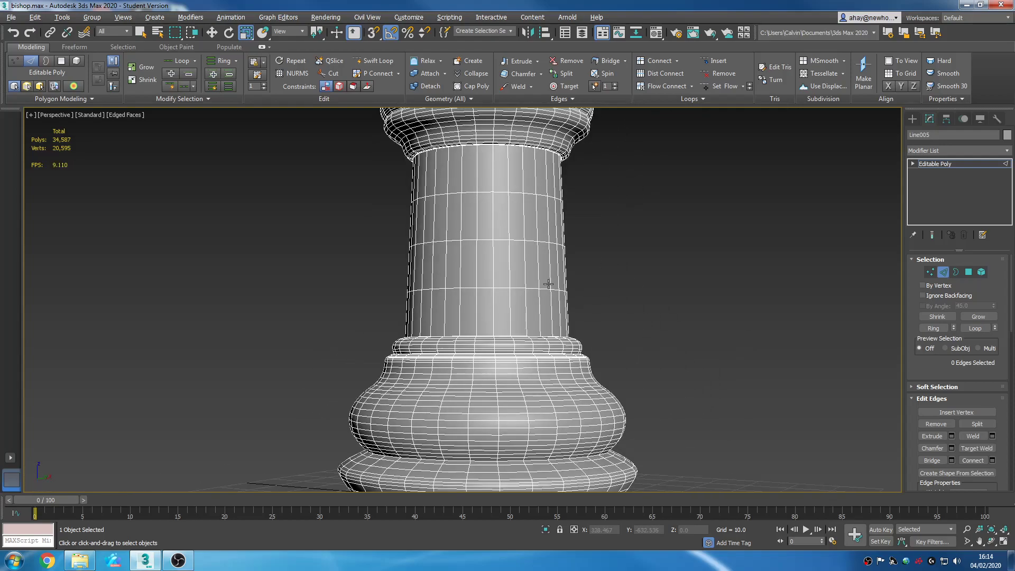
scroll(545, 296, "up", 5)
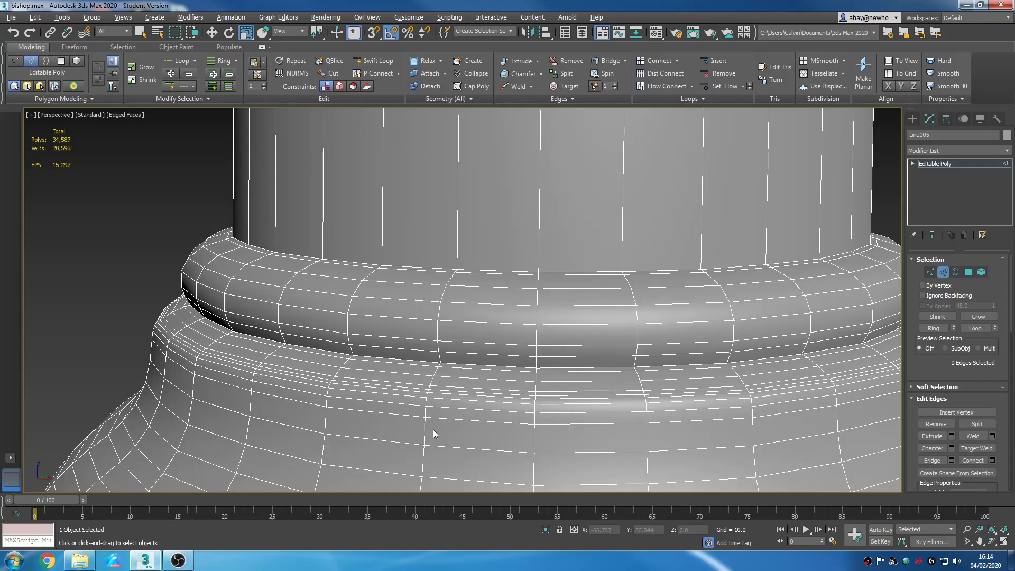
scroll(467, 397, "down", 5)
middle_click_drag(549, 320, 501, 441)
scroll(500, 347, "down", 2)
middle_click_drag(521, 284, 483, 304)
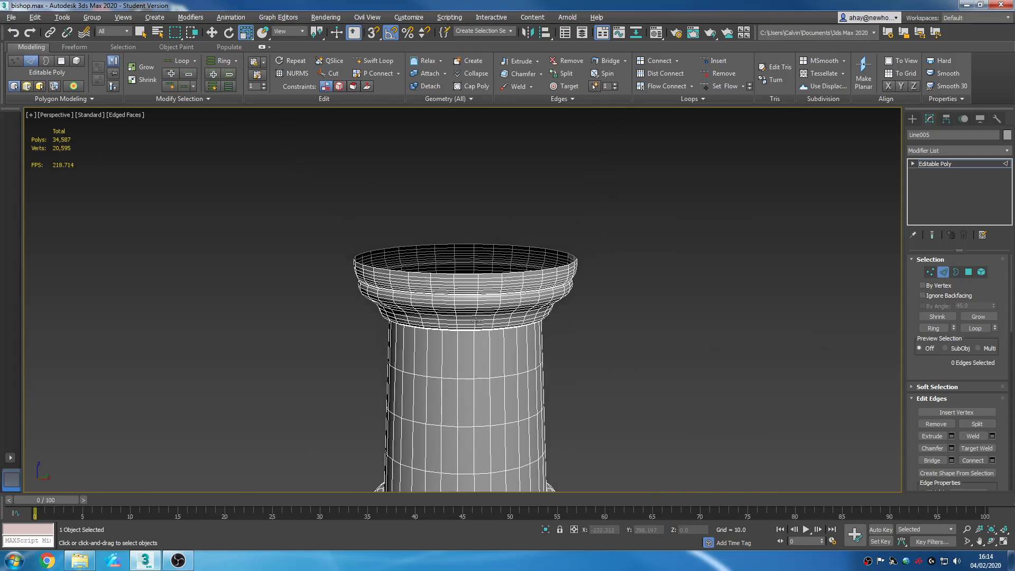
scroll(482, 304, "up", 2)
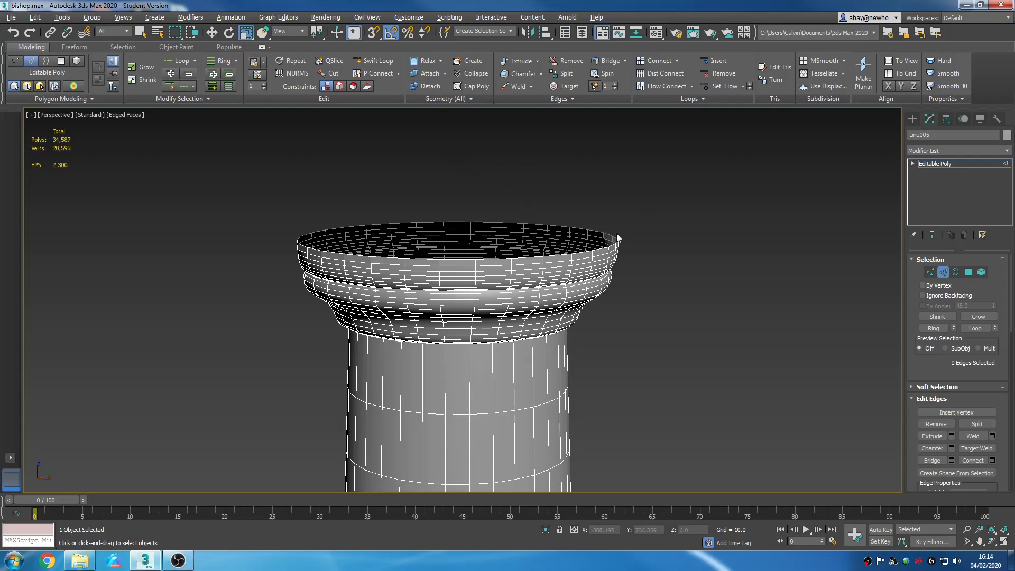
left_click(955, 272)
left_click(552, 255)
middle_click_drag(611, 285, 662, 305)
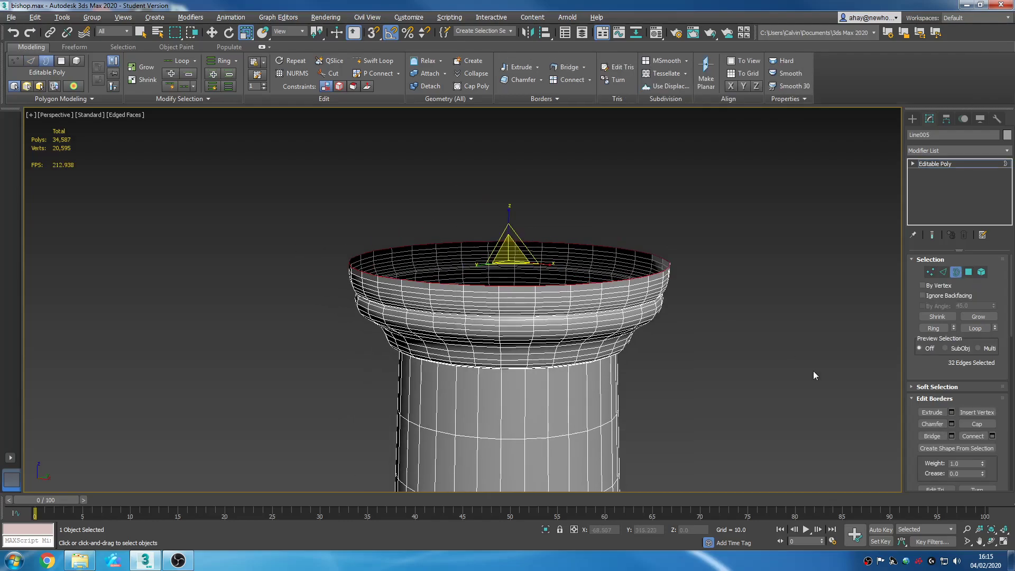
Step: Enable caddy controls in the preferences and discard the rim border extrusion still open in its dialog box
left_click(952, 412)
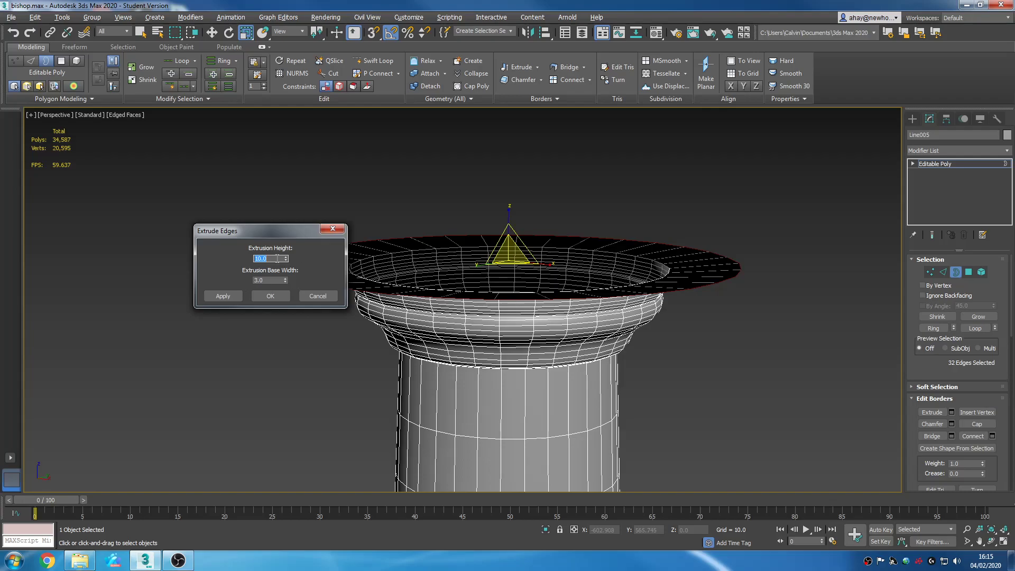
left_click_drag(285, 237, 240, 236)
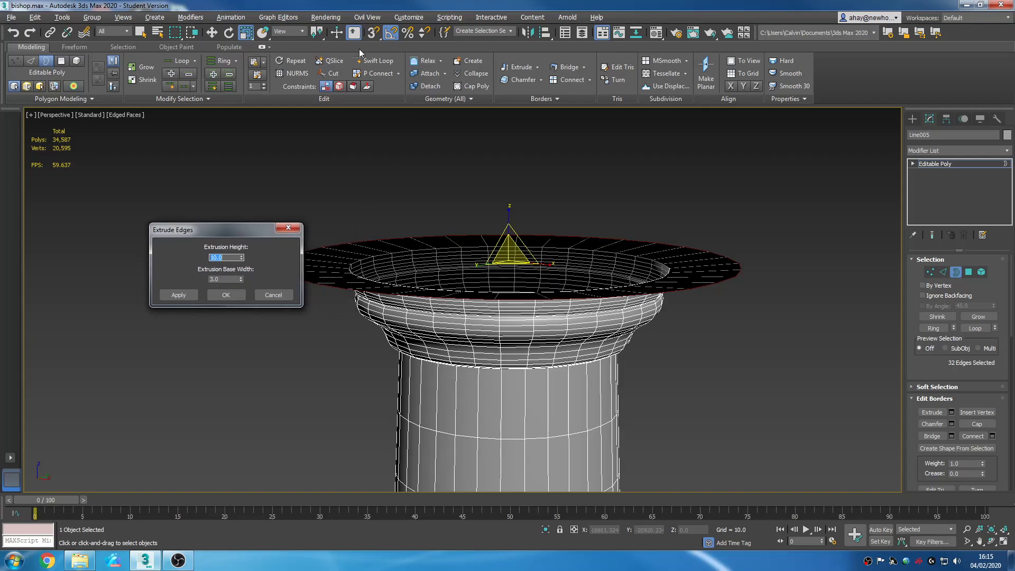
left_click(408, 18)
left_click(429, 184)
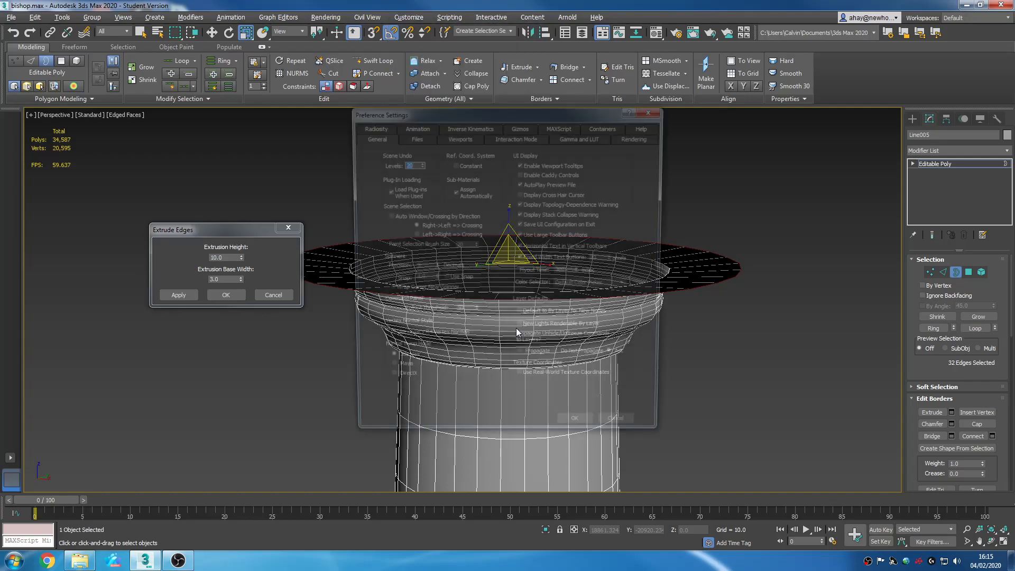
left_click(540, 174)
left_click(580, 433)
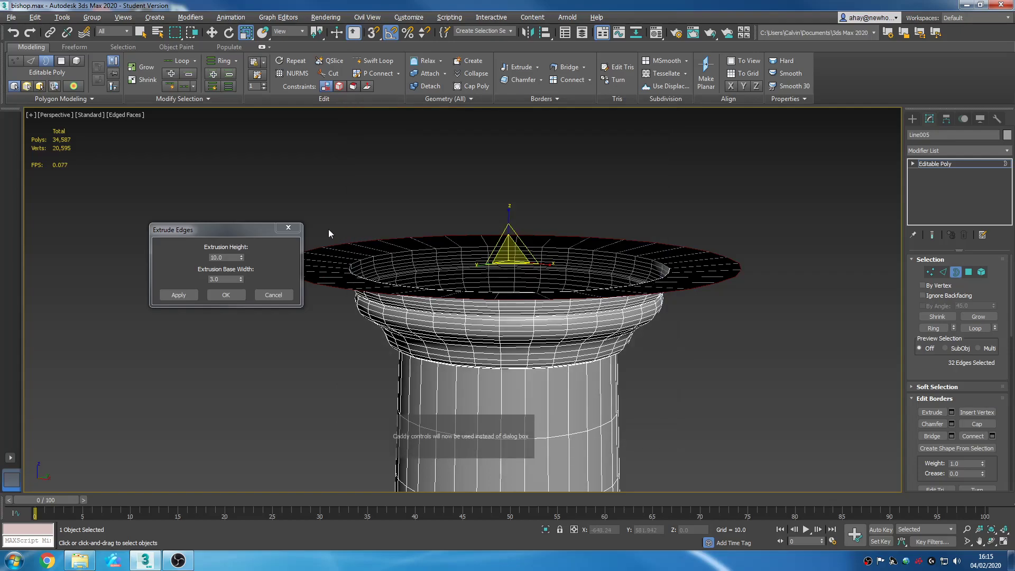
left_click(288, 227)
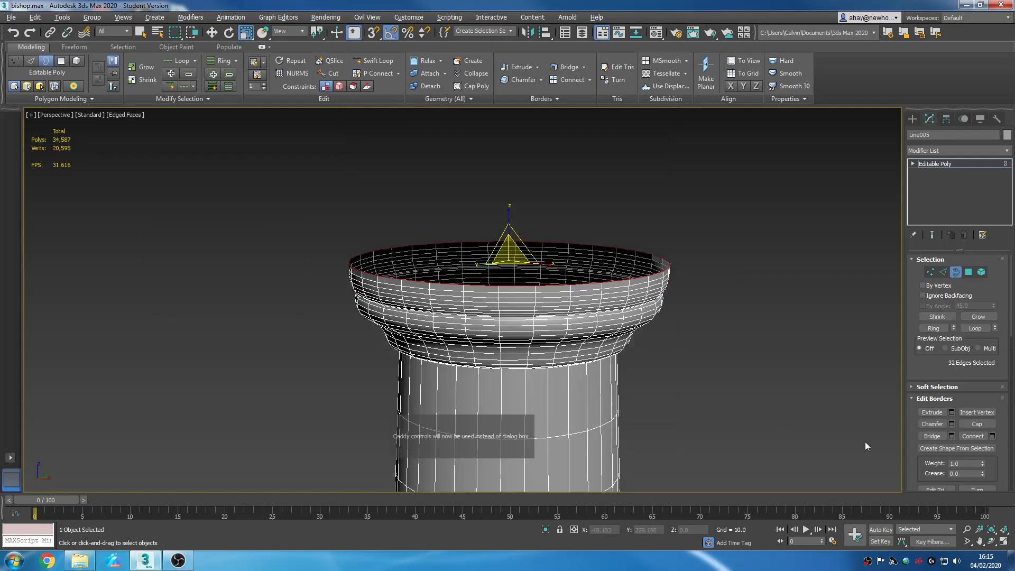
Step: Try to extrude the top rim border with a height of 7 using the caddy controls
left_click(950, 411)
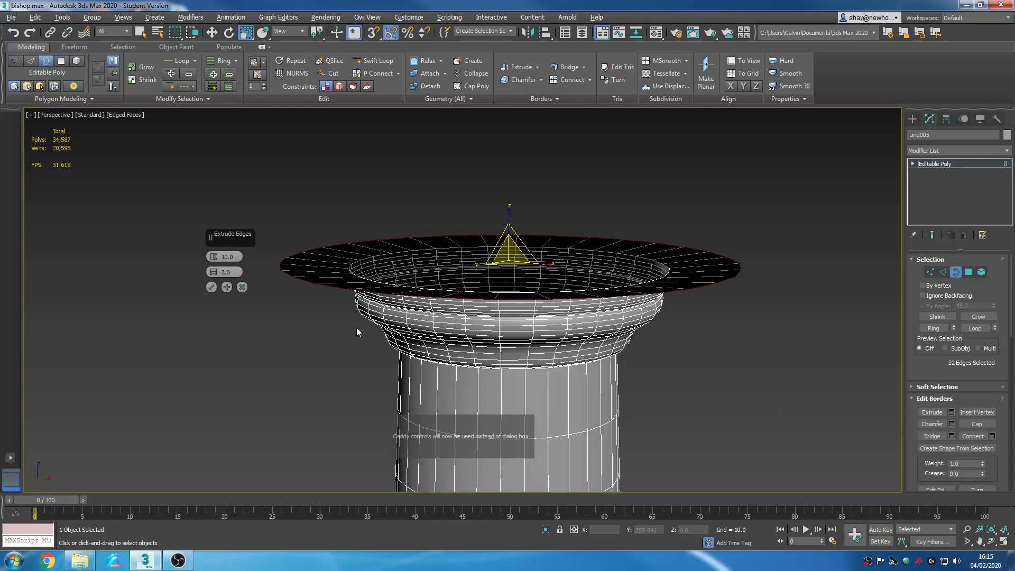
left_click_drag(211, 236, 161, 261)
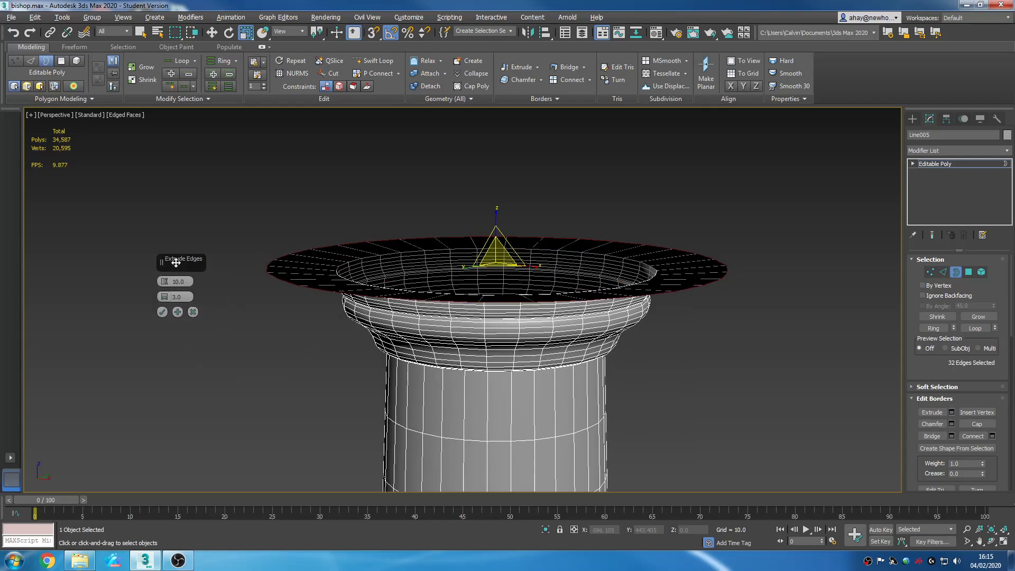
mouse_move(419, 388)
middle_mouse_down("alt")
mouse_move(469, 340)
mouse_move(421, 379)
middle_mouse_up("alt")
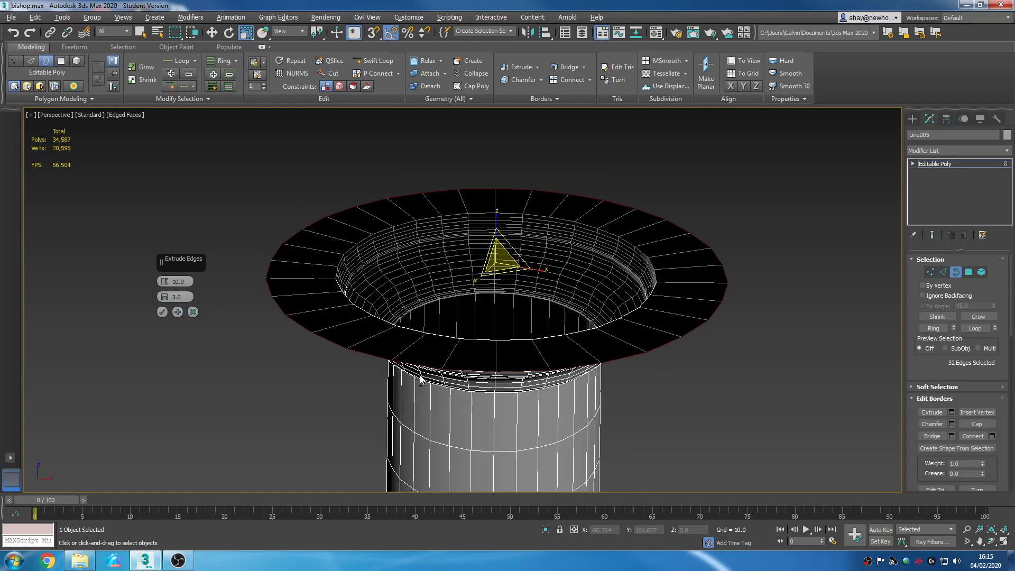
middle_click_drag(558, 374, 465, 359)
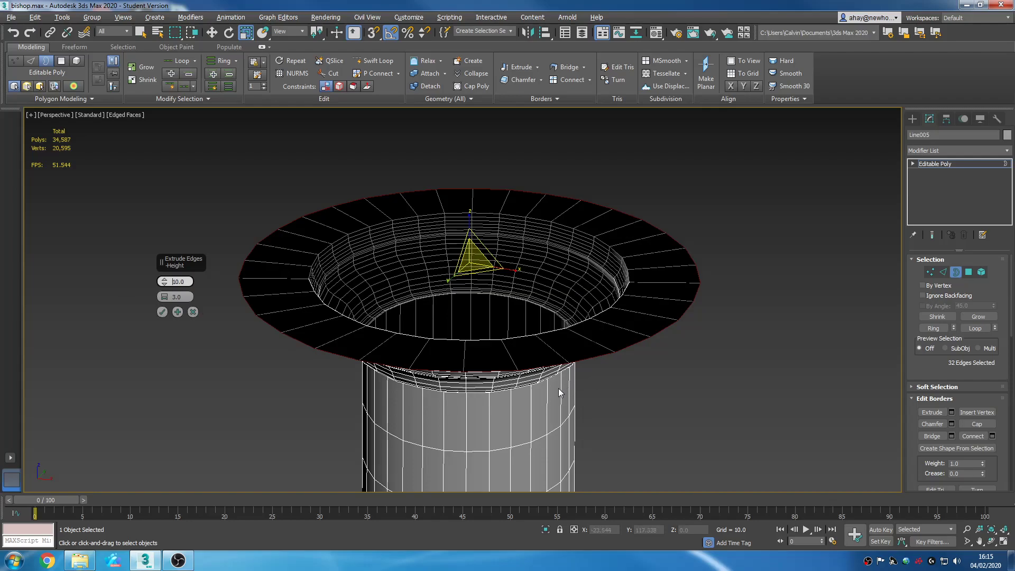
double_click(187, 281)
type("7")
key("Return")
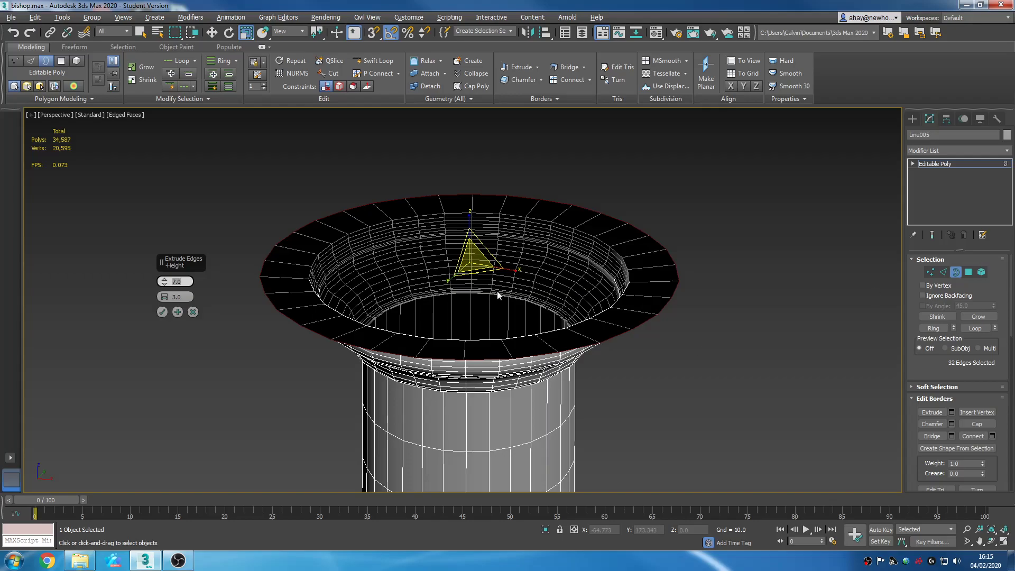
scroll(258, 369, "down", 5)
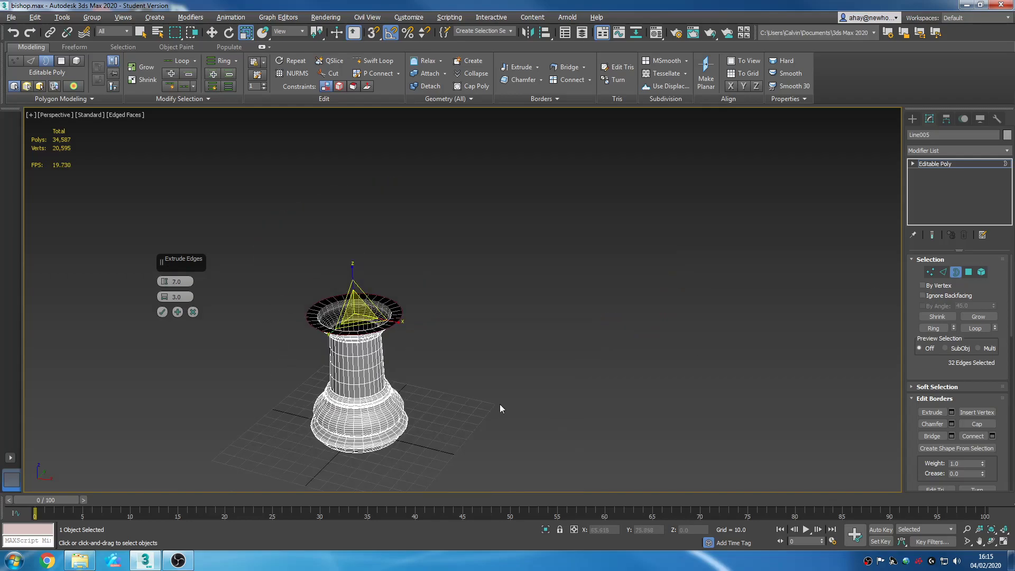
scroll(607, 368, "up", 3)
scroll(607, 369, "up", 3)
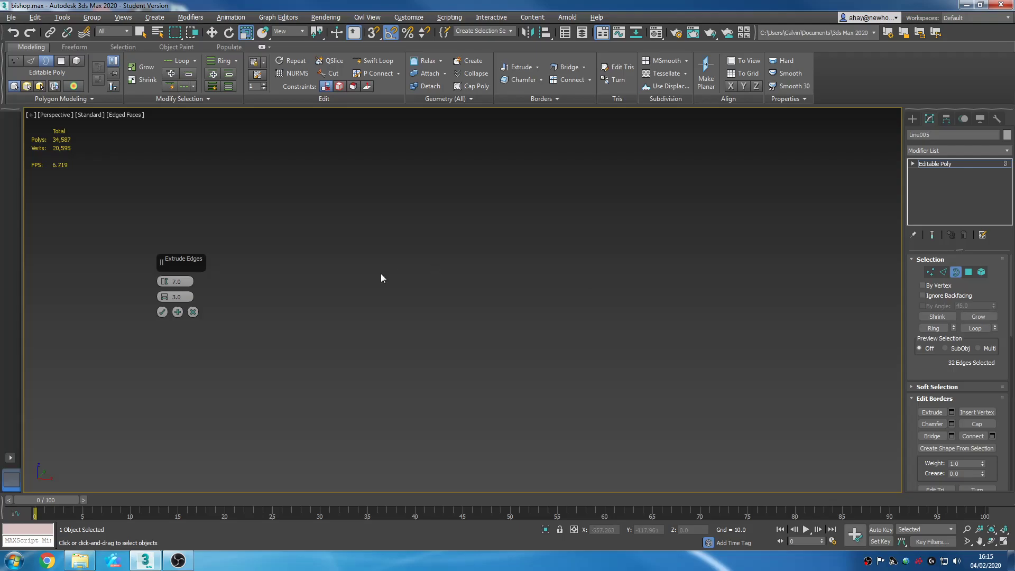
key("z")
middle_click_drag(537, 279, 547, 257)
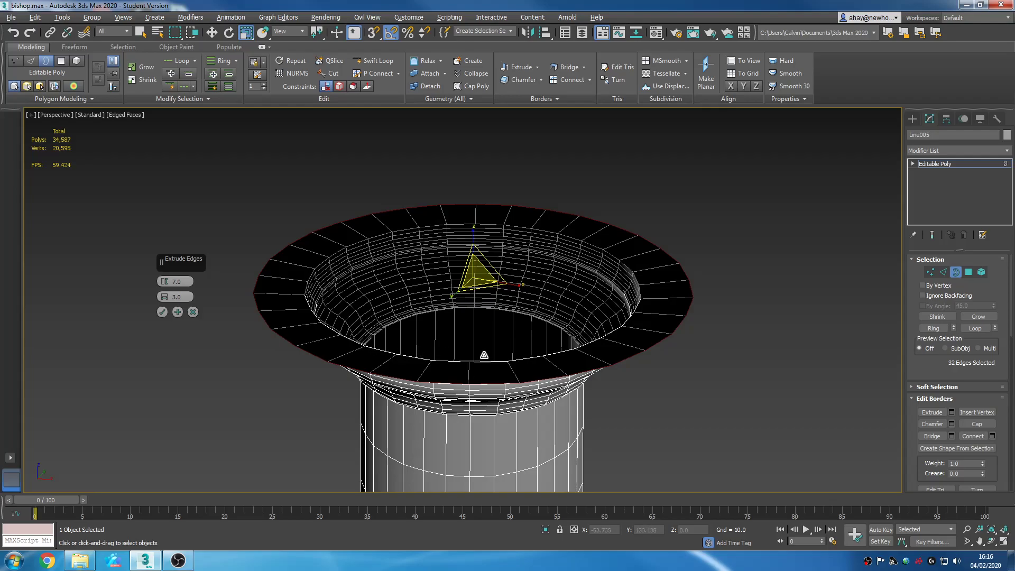
left_click(193, 311)
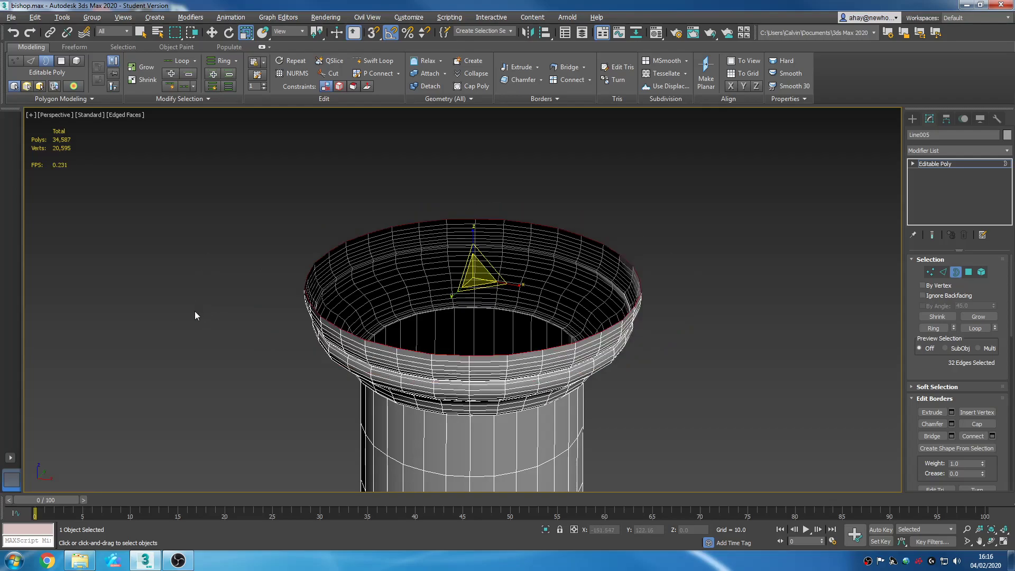
Step: Disable caddy controls in the preferences so that settings open in dialog boxes
left_click(418, 18)
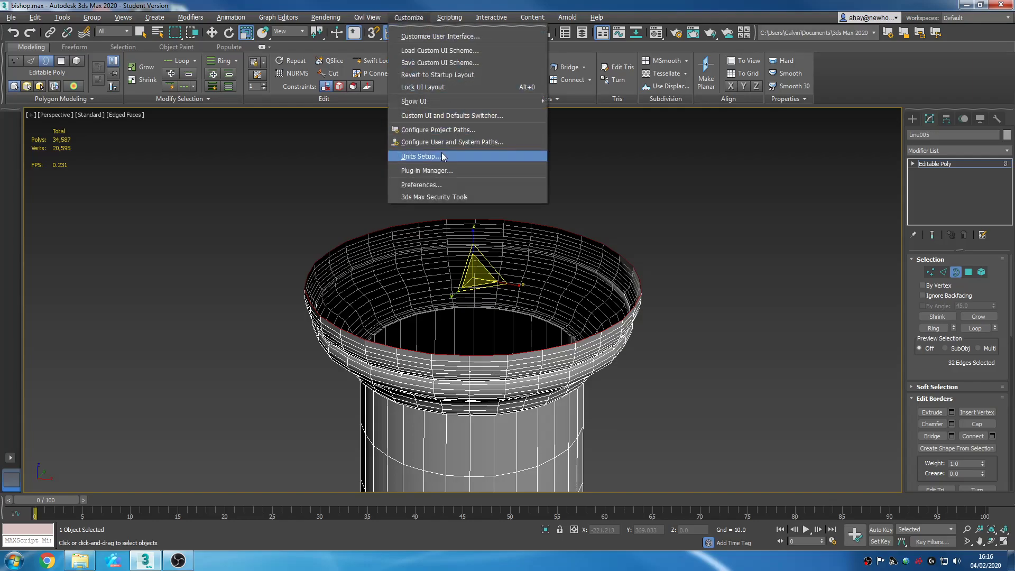
left_click(421, 184)
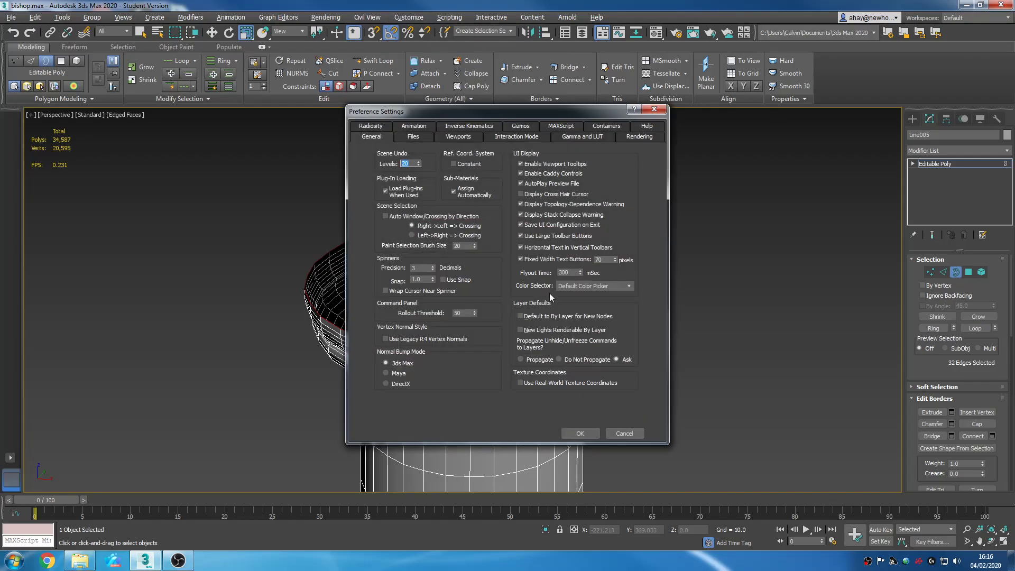
left_click(568, 175)
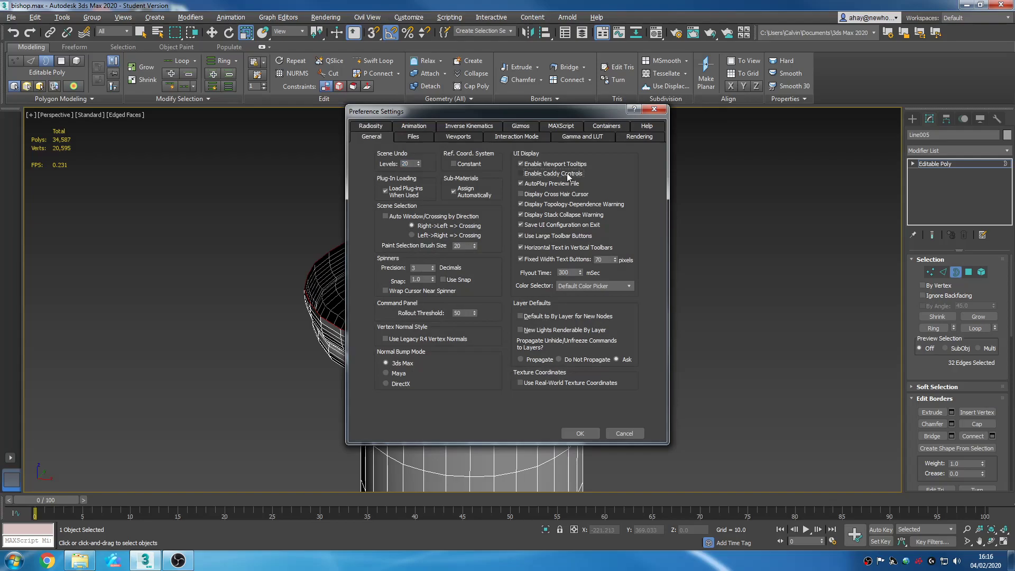
left_click(581, 433)
Step: Try extrusion heights of 5 and 7 on the rim border, and bring up its chamfer settings without applying them
left_click(951, 413)
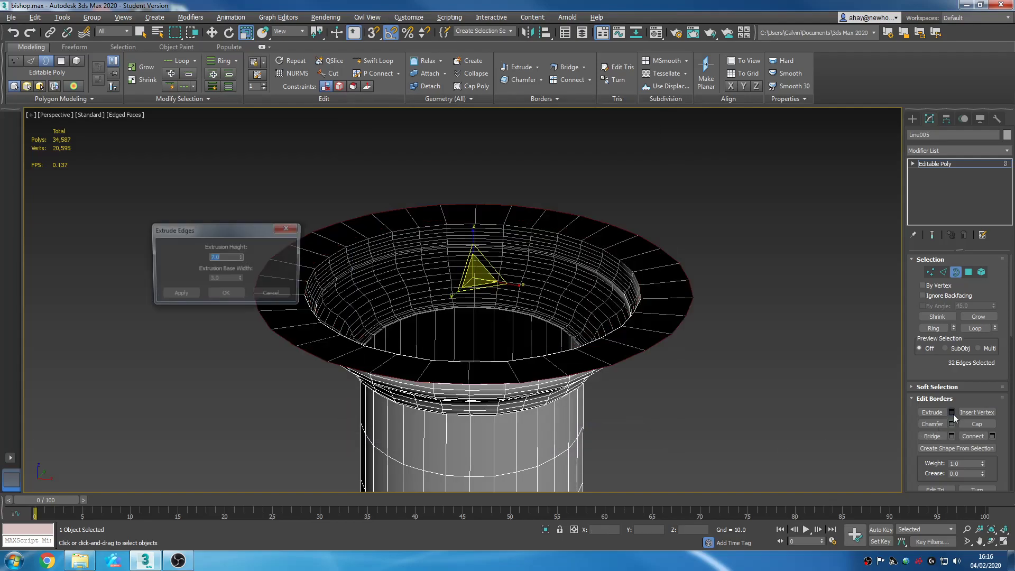
left_click_drag(205, 230, 168, 230)
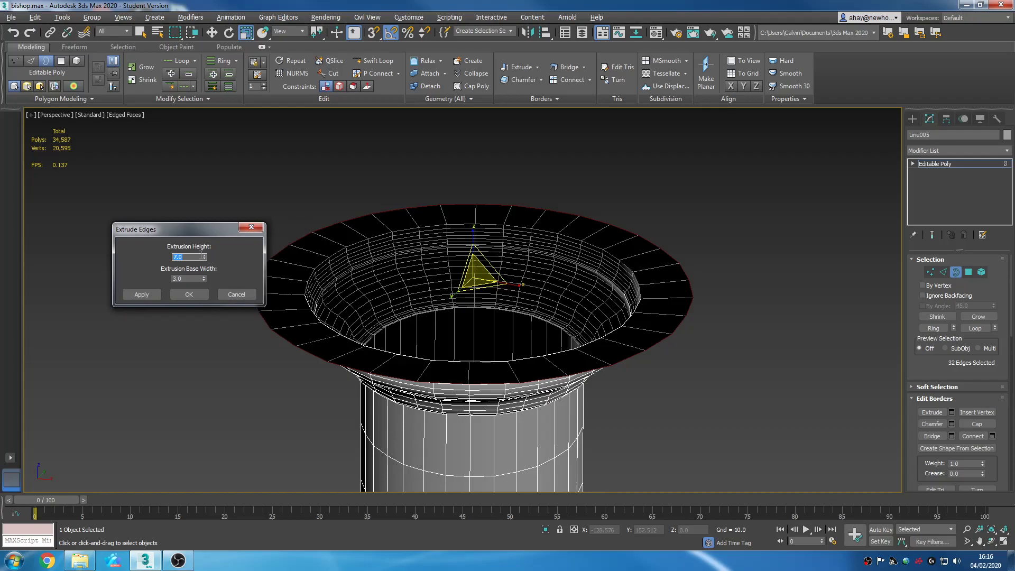
type("5")
key("Return")
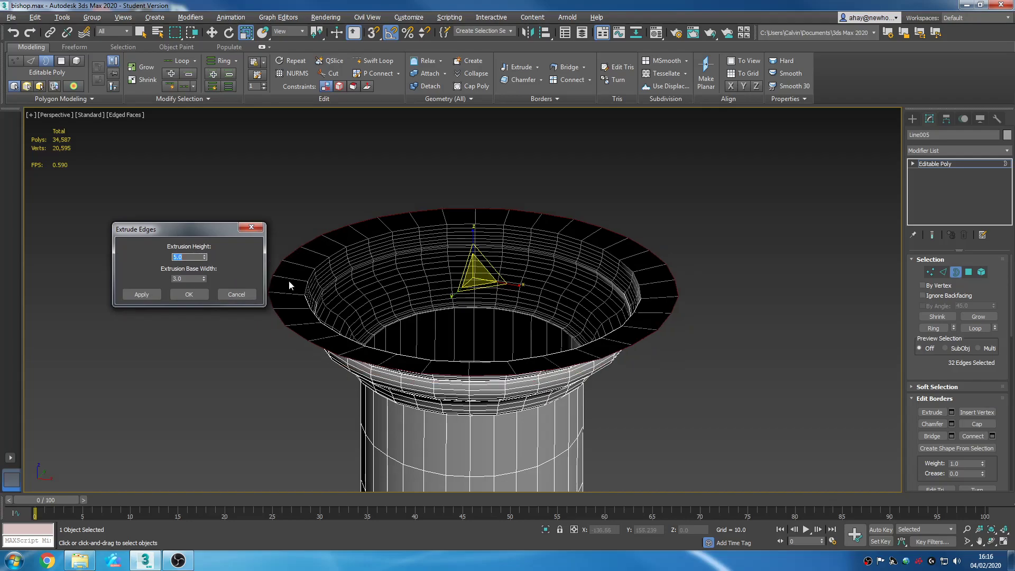
type("7")
key("Return")
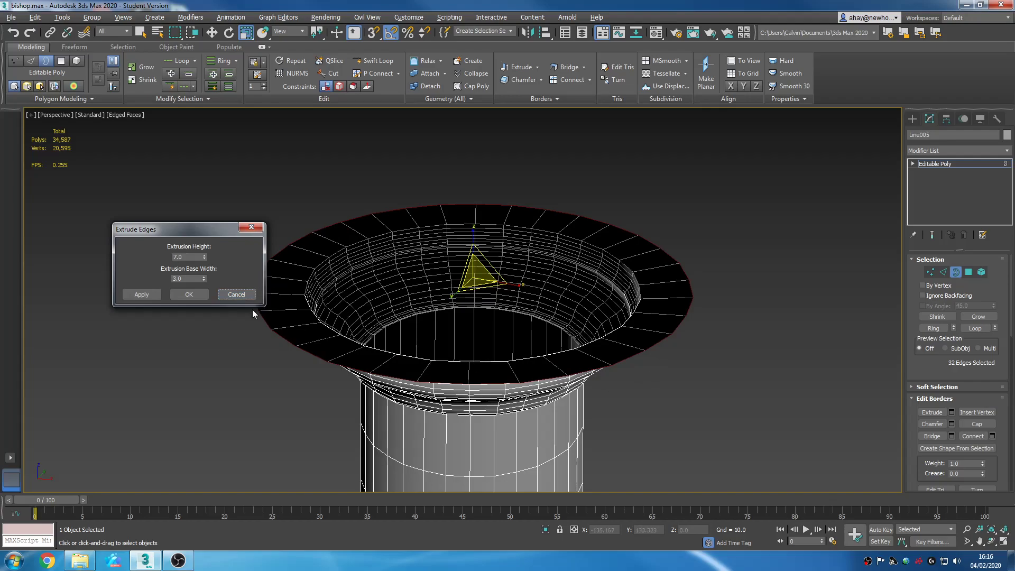
left_click(248, 295)
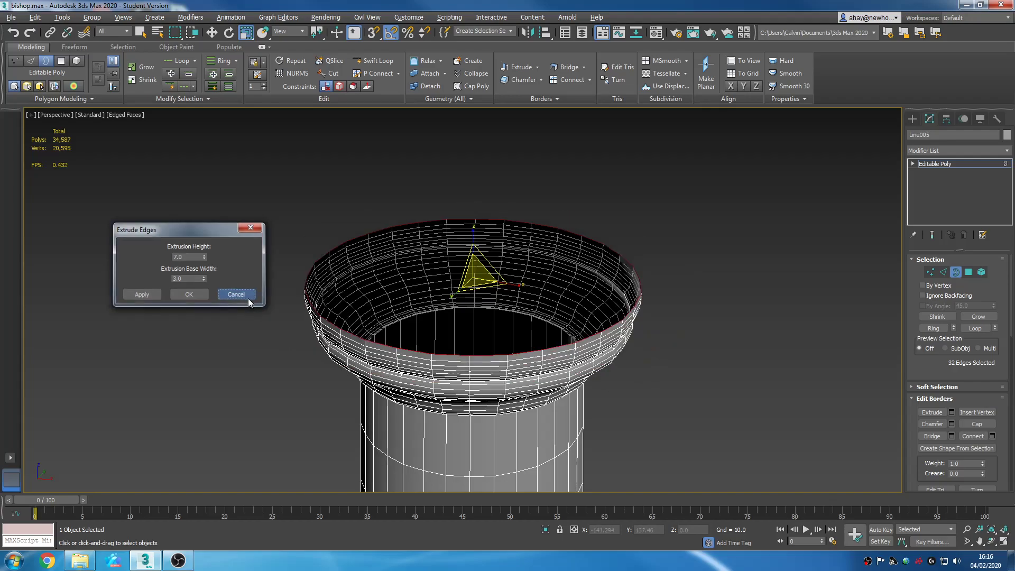
left_click(951, 423)
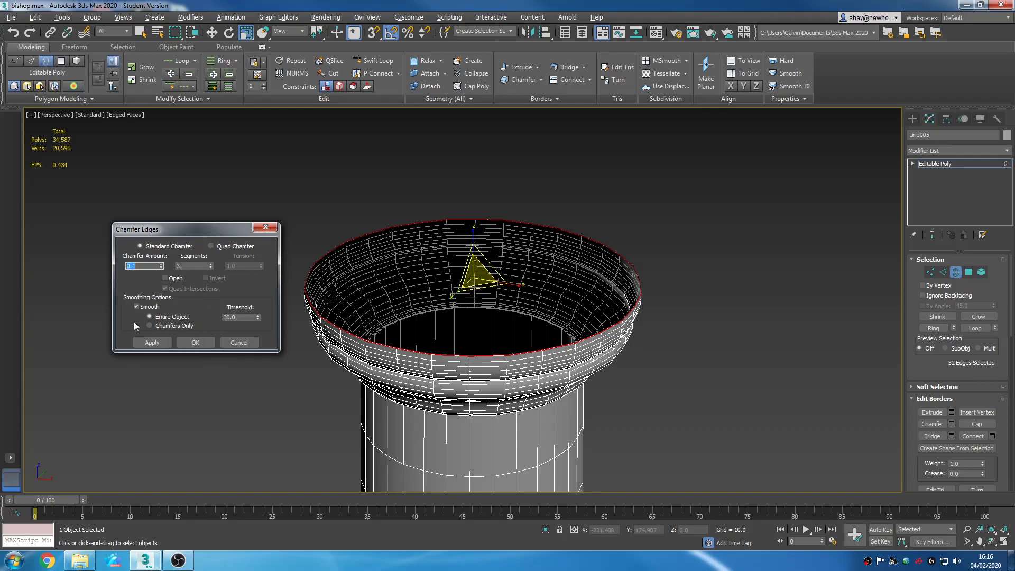
left_click(251, 343)
Step: Examine the chess piece's open top rim and the moulding beneath it, both close up and from a distance
middle_click_drag(535, 258, 565, 258)
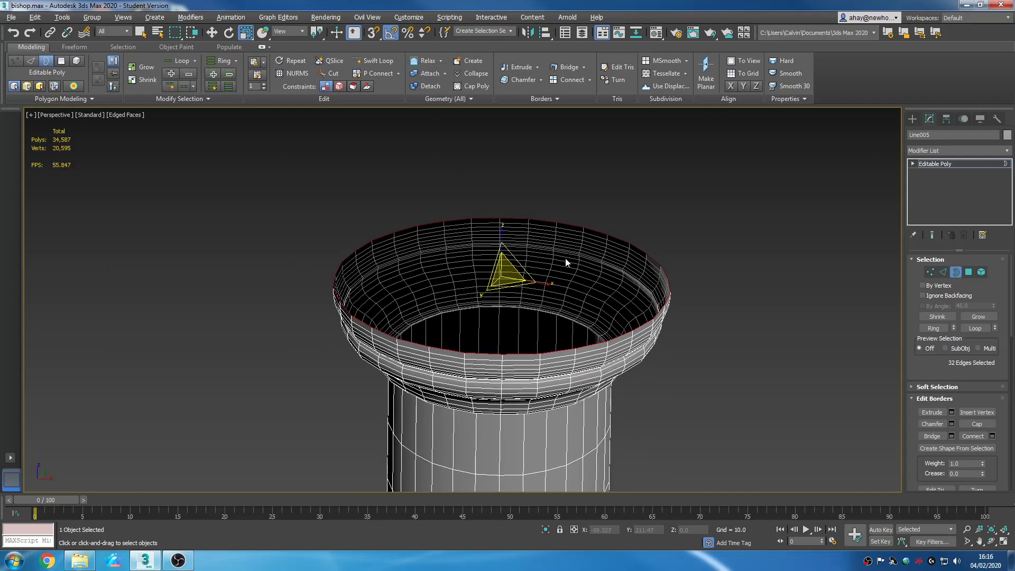
scroll(651, 343, "up", 2)
middle_click_drag(573, 350, 655, 334)
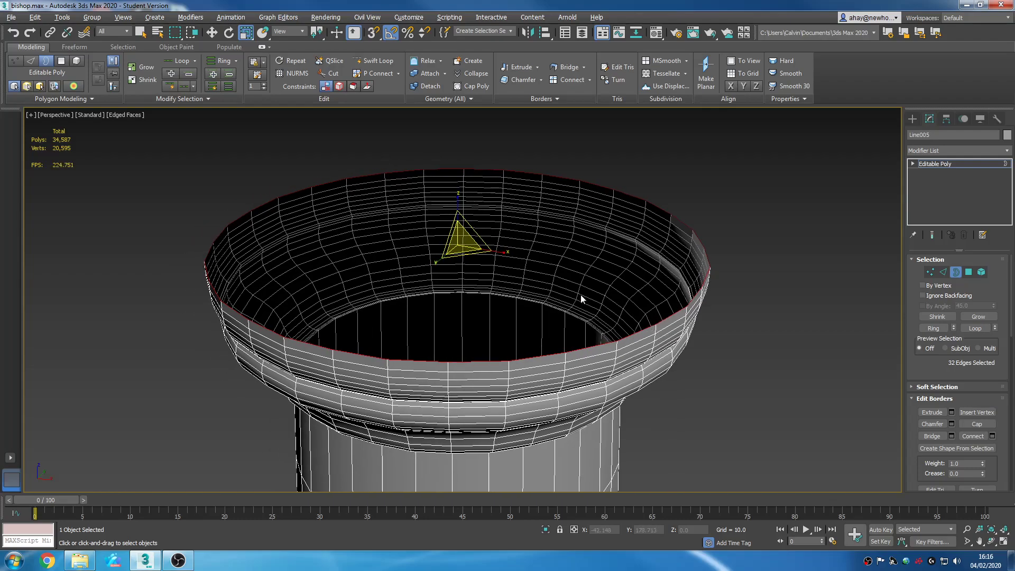
scroll(557, 301, "down", 5)
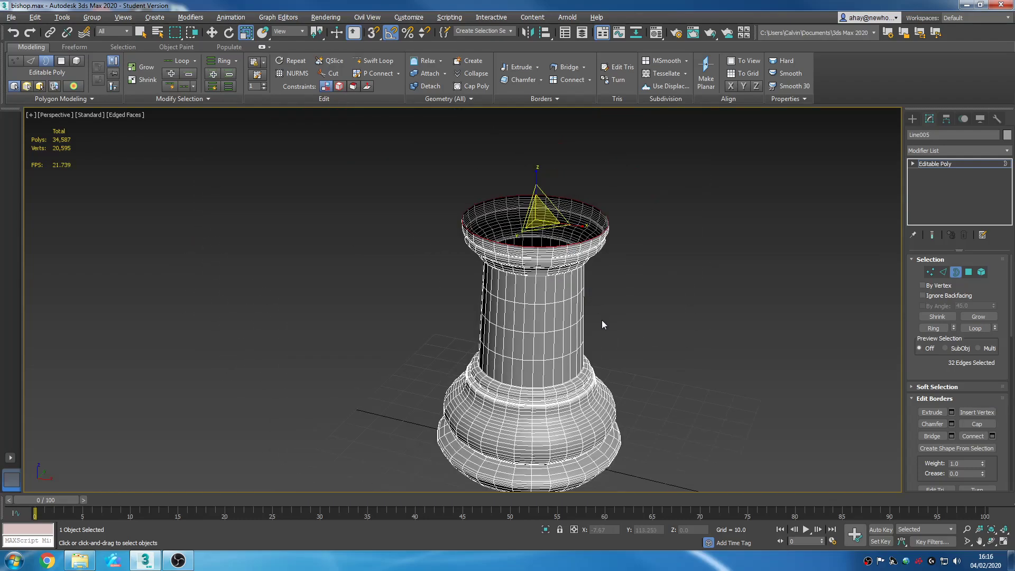
scroll(557, 306, "up", 3)
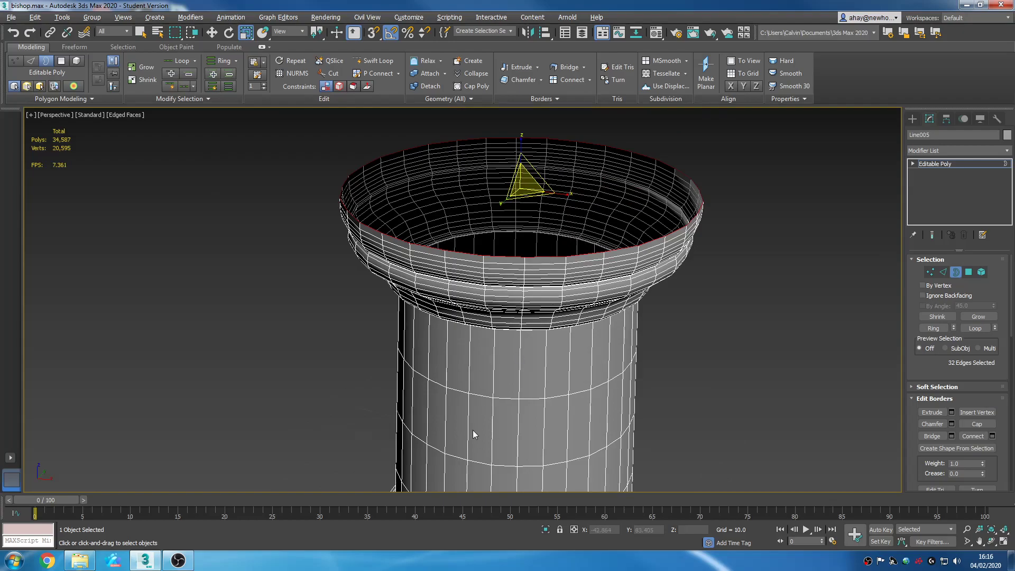
scroll(582, 391, "down", 3)
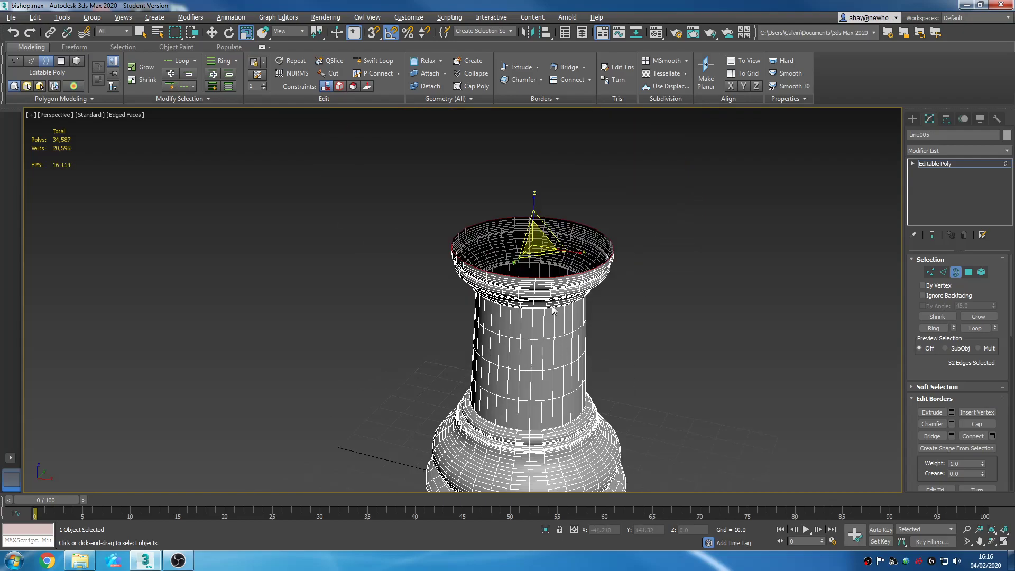
scroll(544, 271, "up", 4)
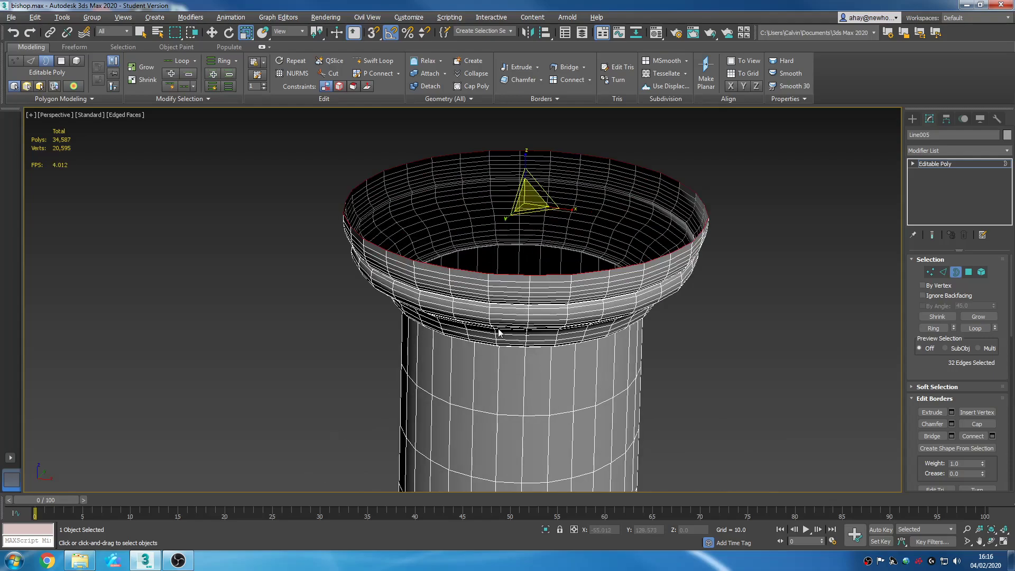
scroll(499, 330, "up", 2)
middle_click_drag(526, 326, 524, 358)
scroll(524, 360, "down", 2)
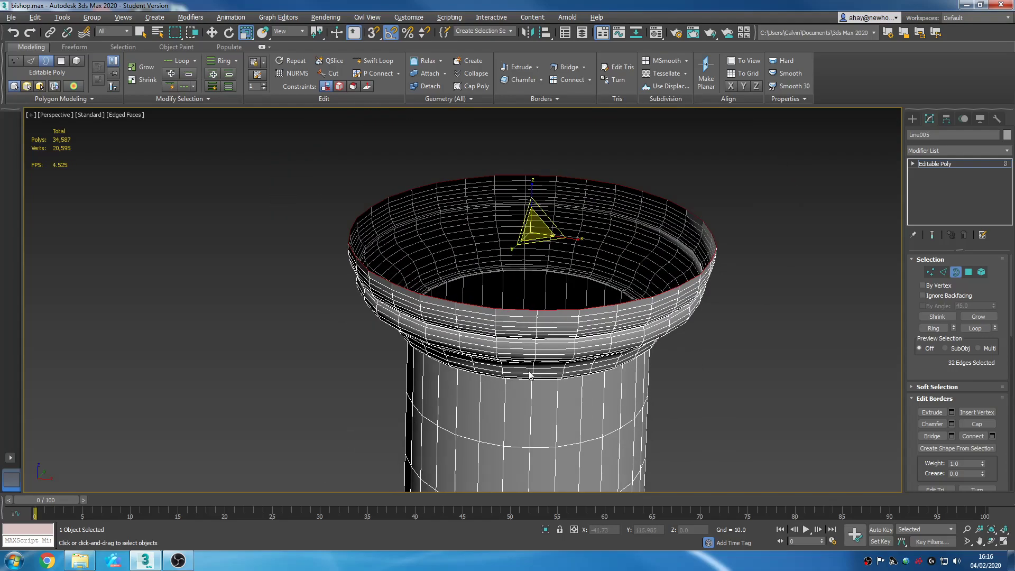
Step: Expand the rim border to its full edge ring at edge level and add edges through the ring with Flow Connect
scroll(681, 390, "down", 4)
middle_click_drag(681, 389, 616, 219)
scroll(639, 339, "down", 3)
scroll(532, 268, "up", 6)
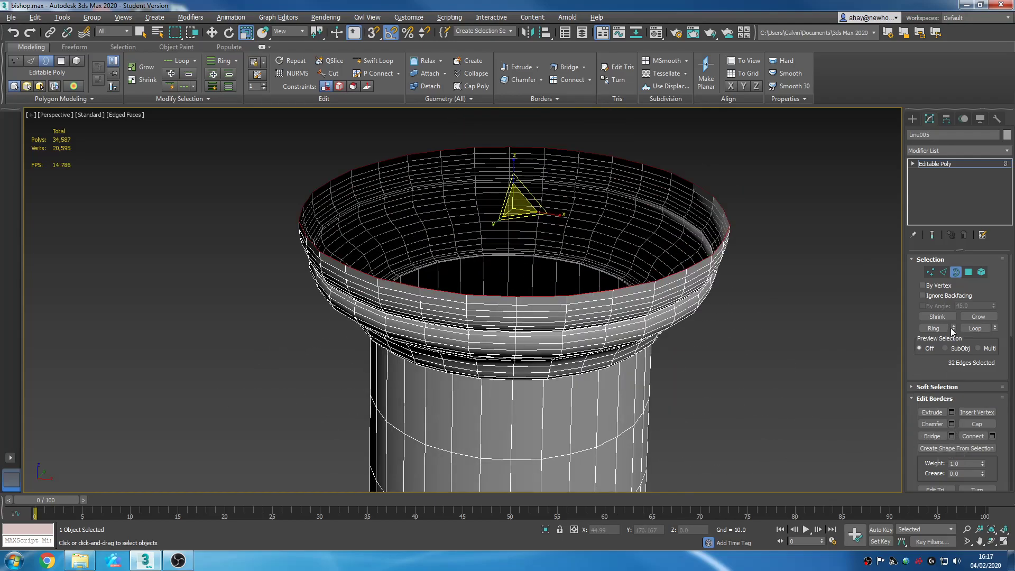
left_click(933, 328)
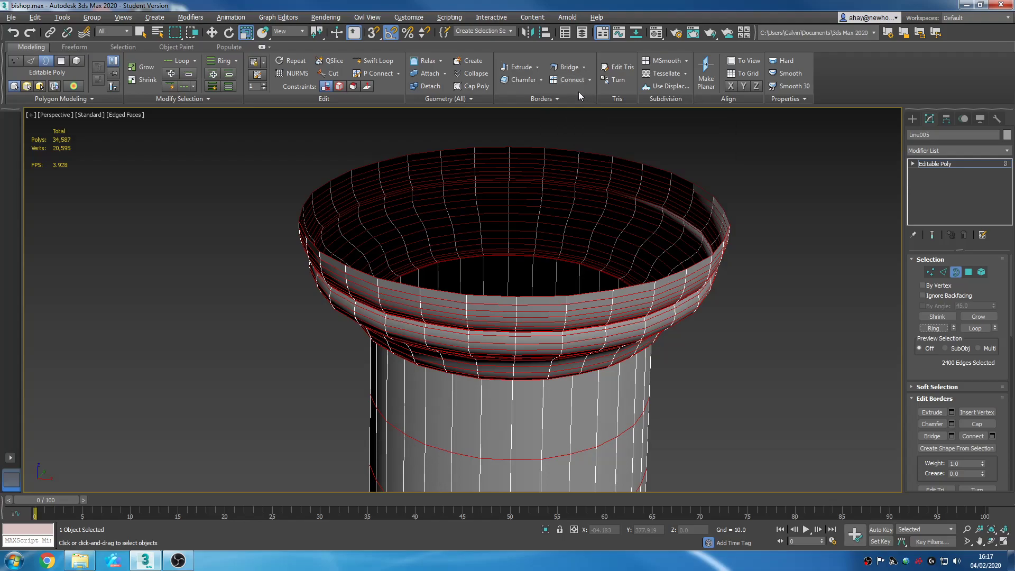
left_click(562, 100)
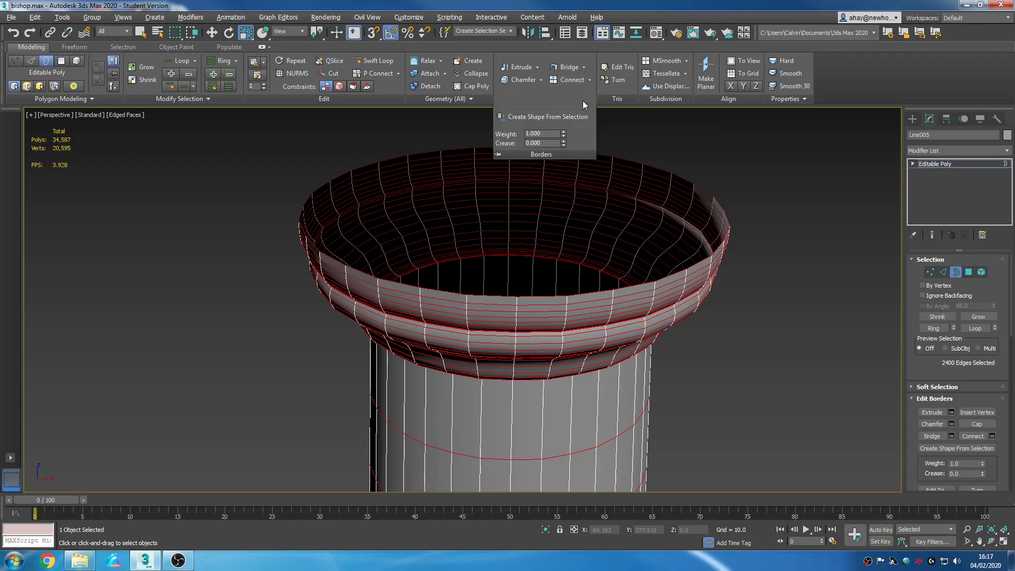
left_click(944, 269)
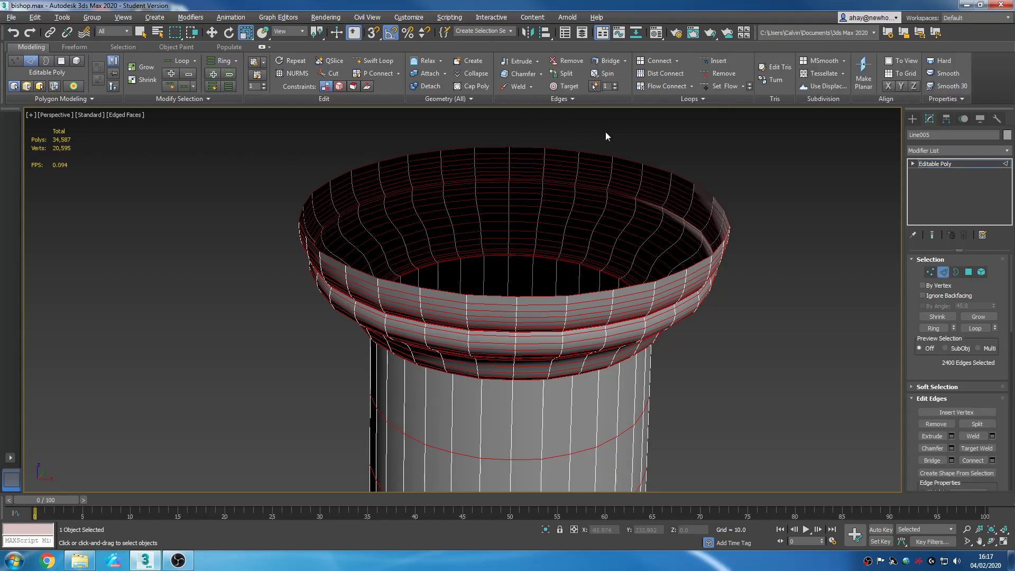
left_click(666, 86)
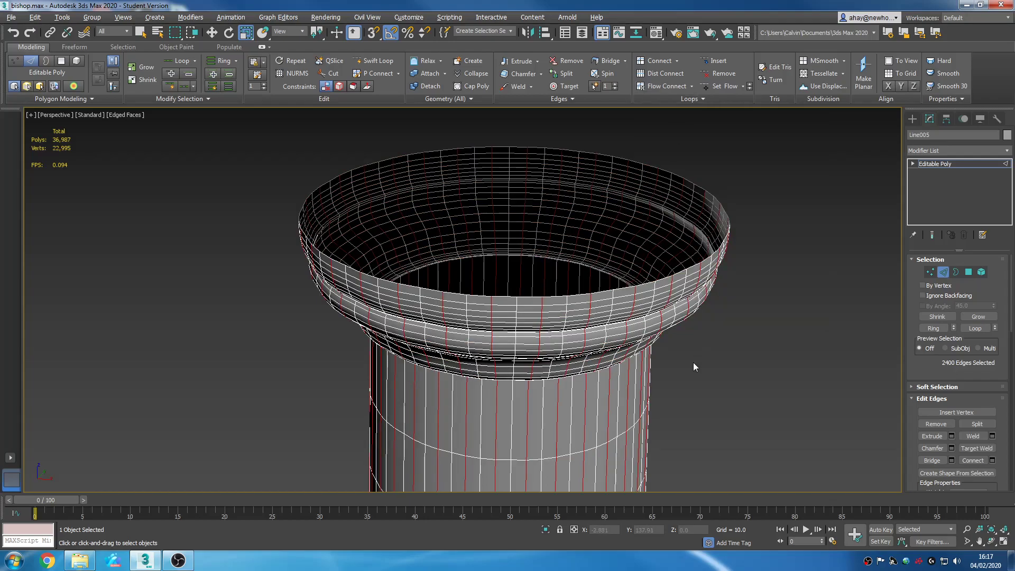
Step: Maximize the Top viewport and frame the chess piece's round body in it
key("alt+w")
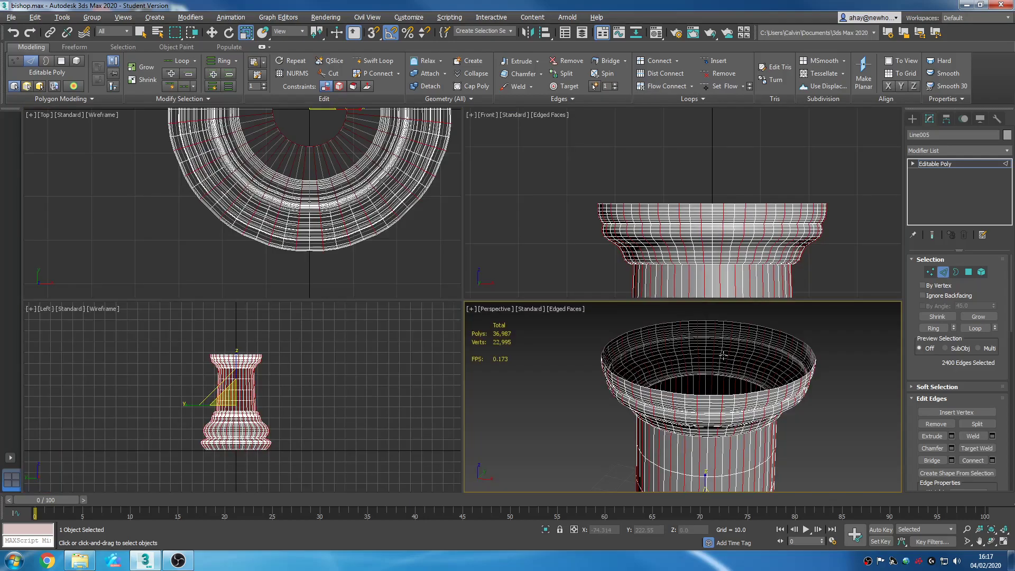
right_click(351, 233)
scroll(344, 217, "up", 2)
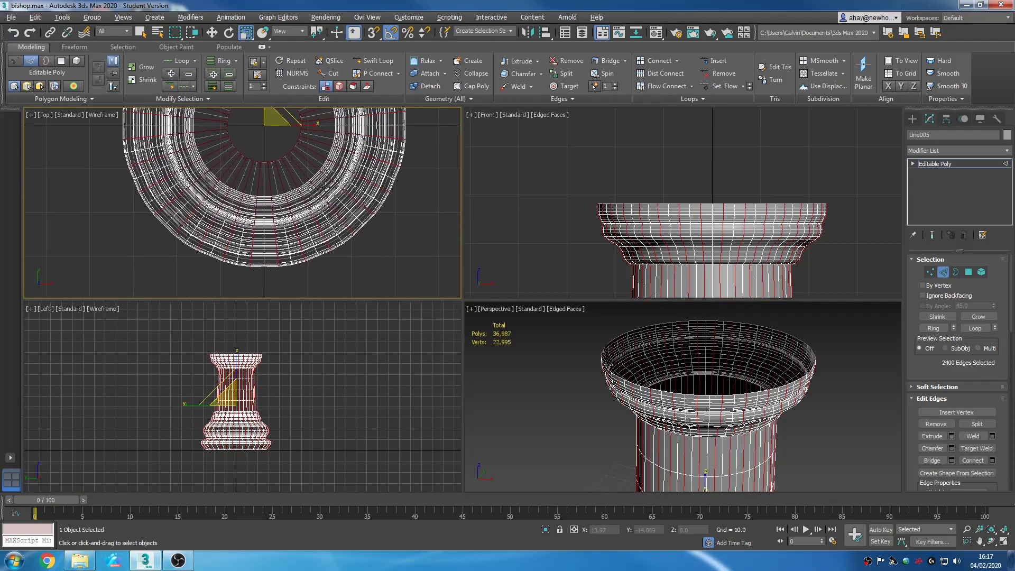
key("alt+w")
scroll(402, 229, "down", 4)
middle_click_drag(401, 229, 353, 277)
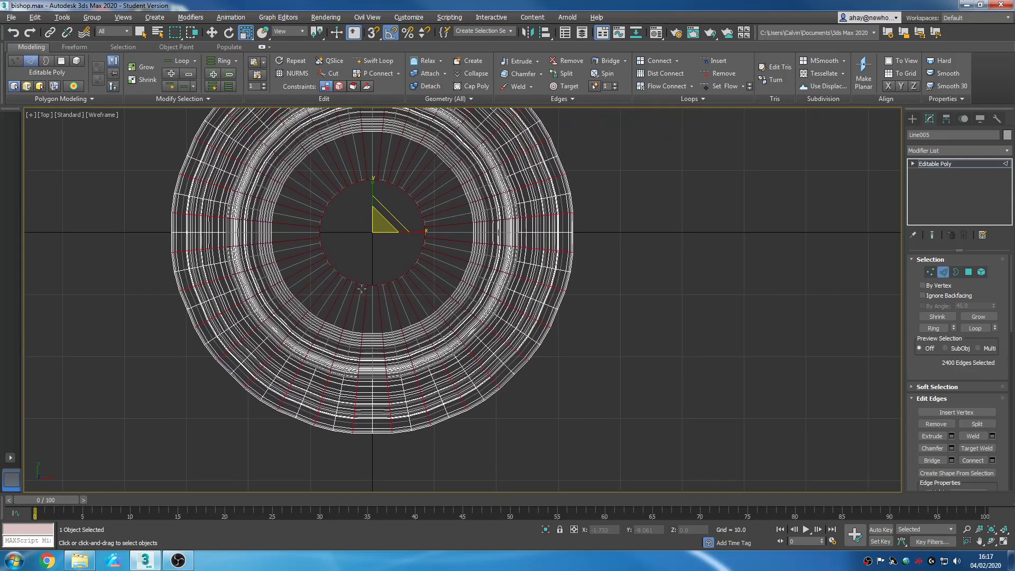
scroll(396, 258, "down", 3)
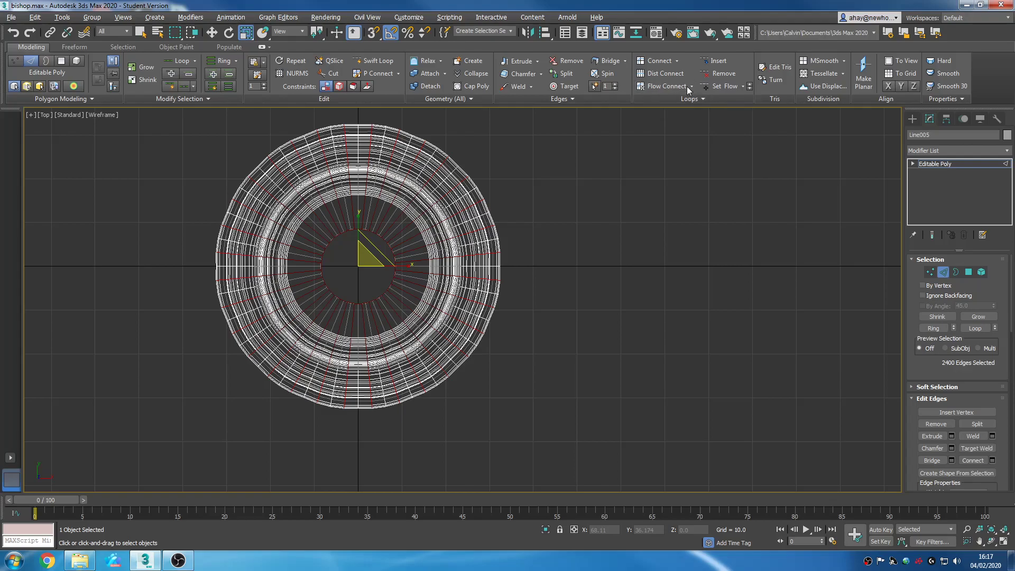
Step: Try Set Flow on the flow-connected edges, and try a plain Connect across the original edge ring
left_click(719, 85)
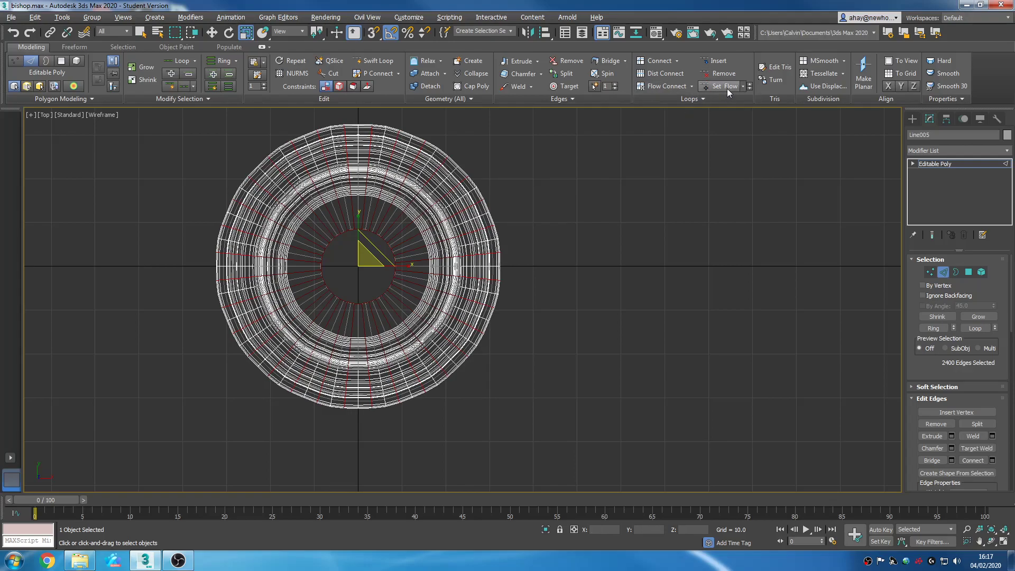
middle_click_drag(507, 276, 549, 283)
scroll(468, 237, "up", 3)
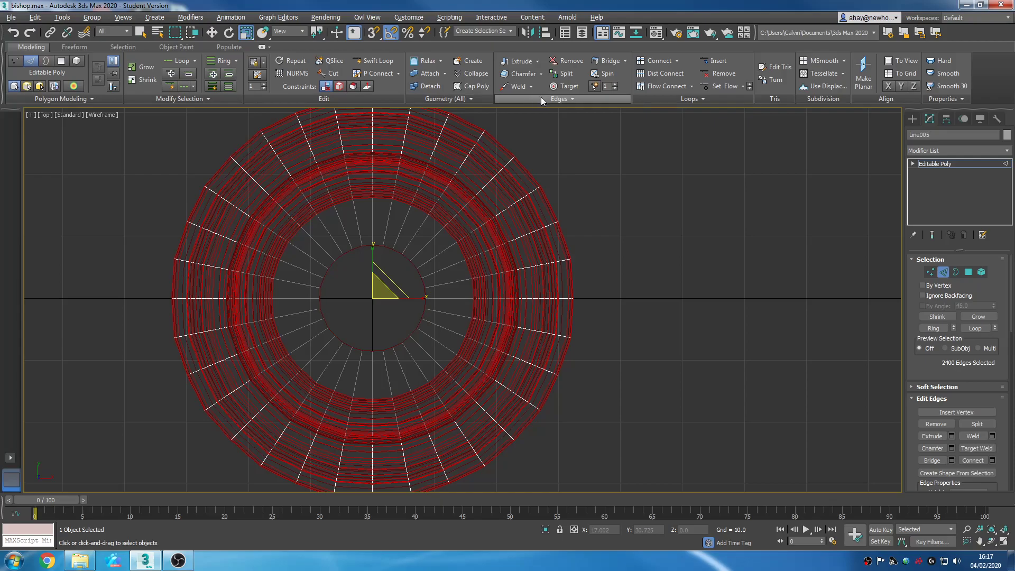
left_click(664, 62)
middle_click_drag(616, 262, 633, 295)
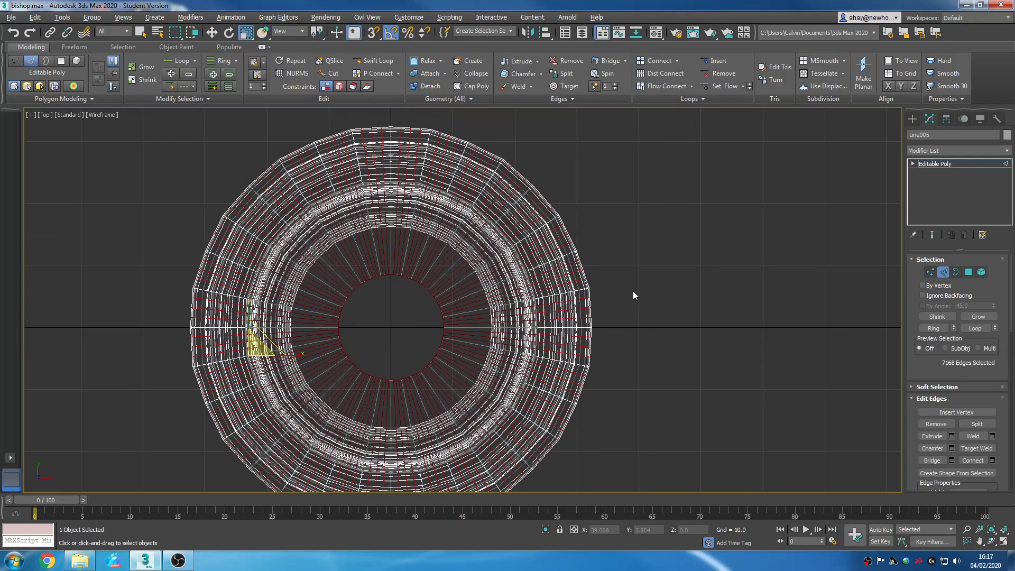
left_click(705, 87)
left_click(668, 65)
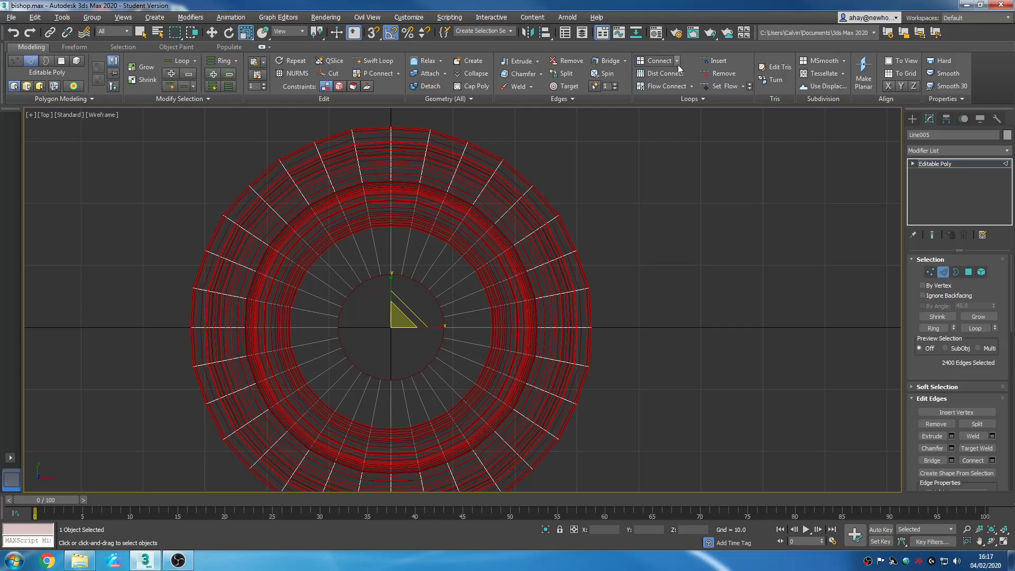
Step: Connect the edges of the ring with 1 segment and apply Set Flow to the new edges
left_click(677, 62)
left_click(674, 73)
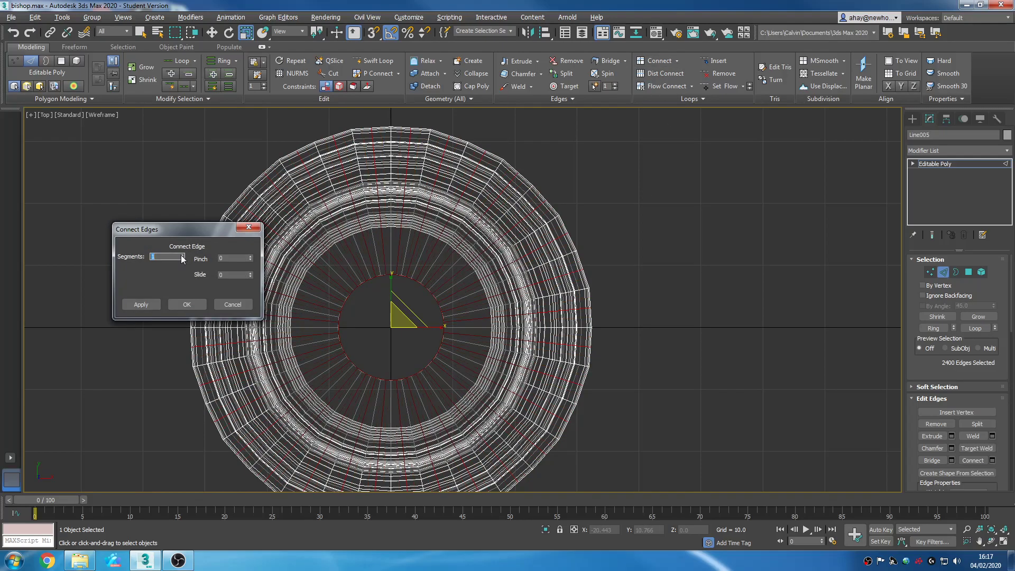
left_click(187, 304)
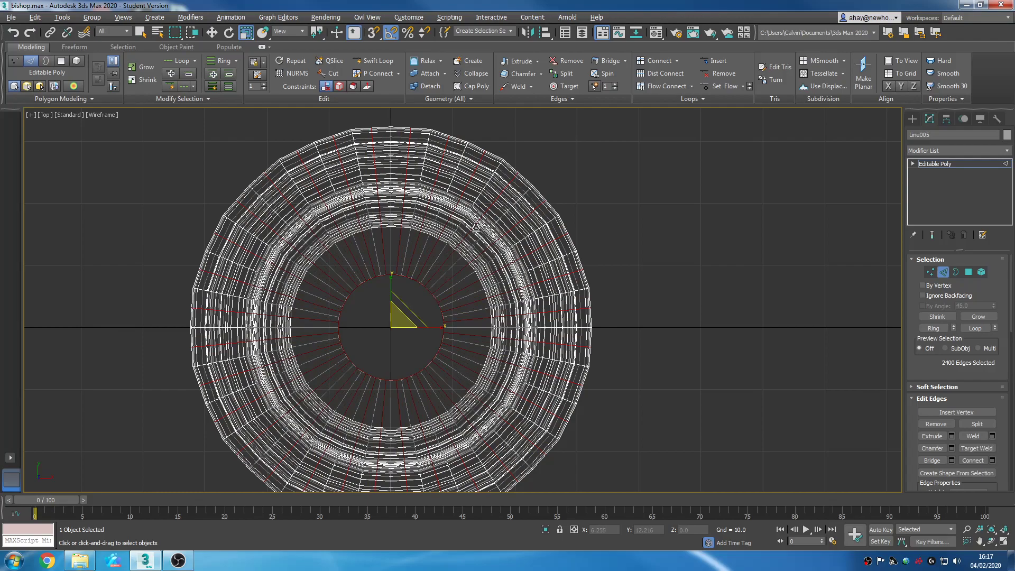
left_click(720, 86)
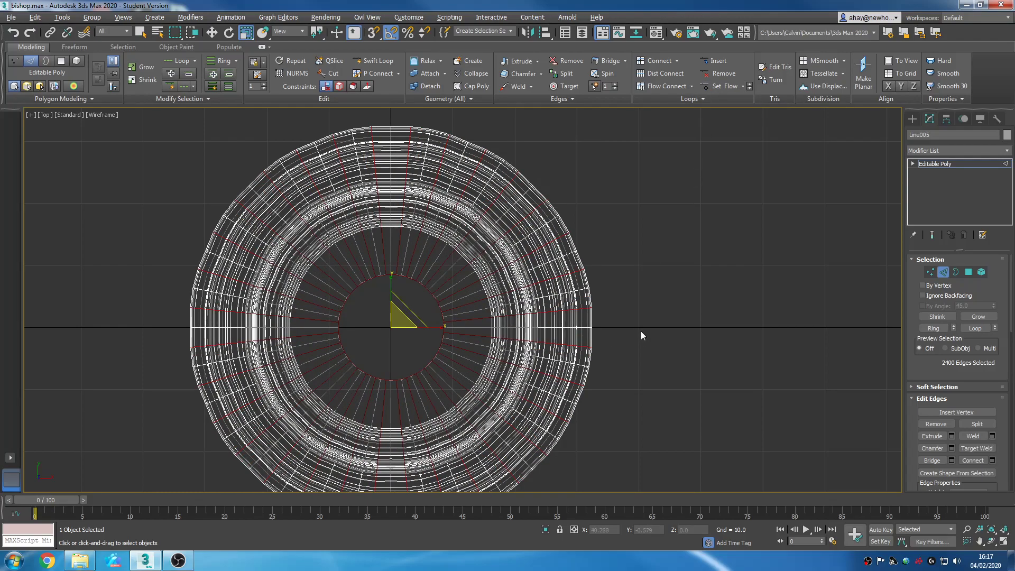
middle_click_drag(640, 331, 661, 331)
scroll(661, 330, "up", 3)
middle_click_drag(398, 247, 462, 293)
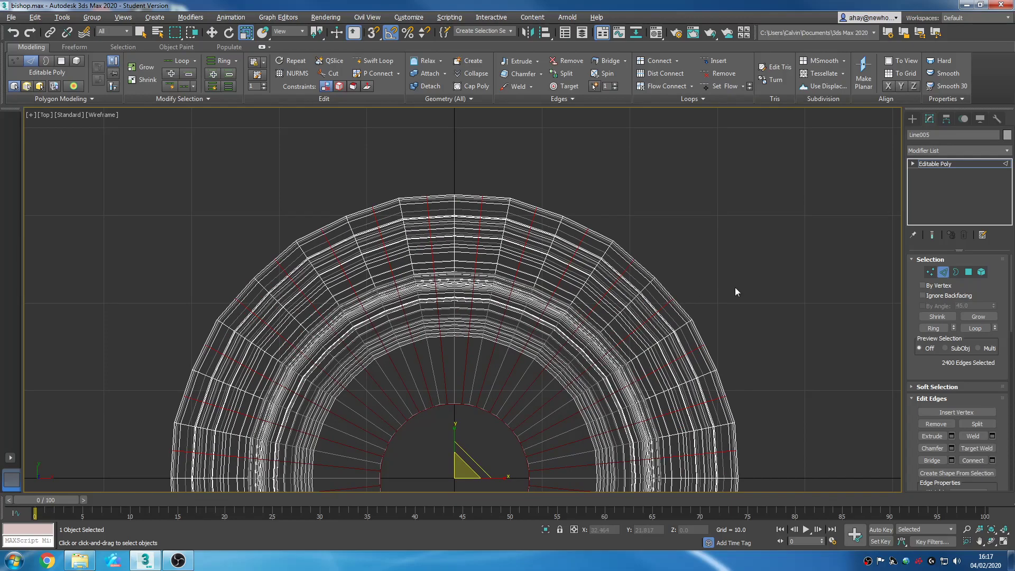
Step: Expand the selection of new edges with Ring, check the Set Flow options and apply Set Flow
left_click(933, 328)
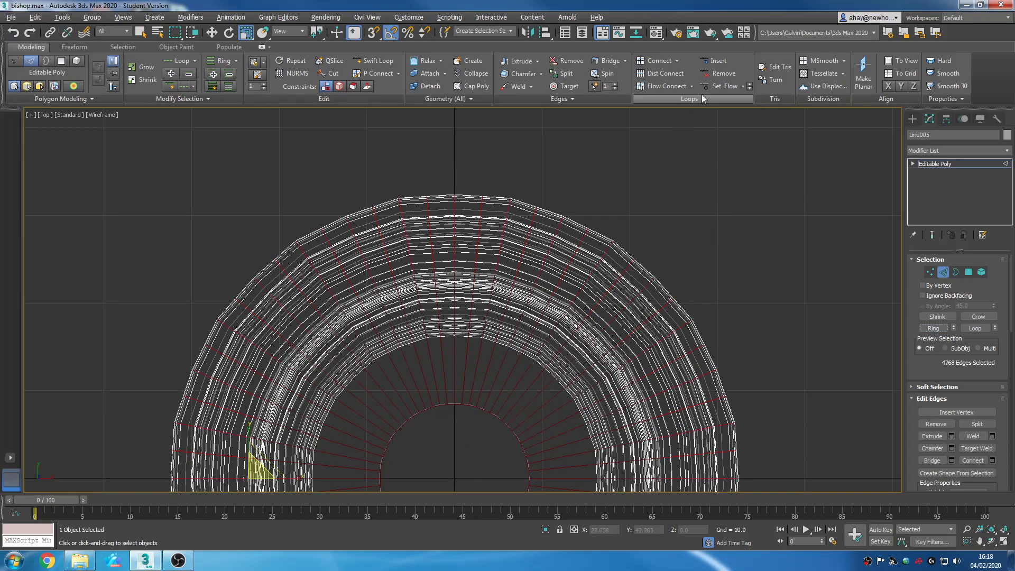
middle_click_drag(674, 268, 681, 226)
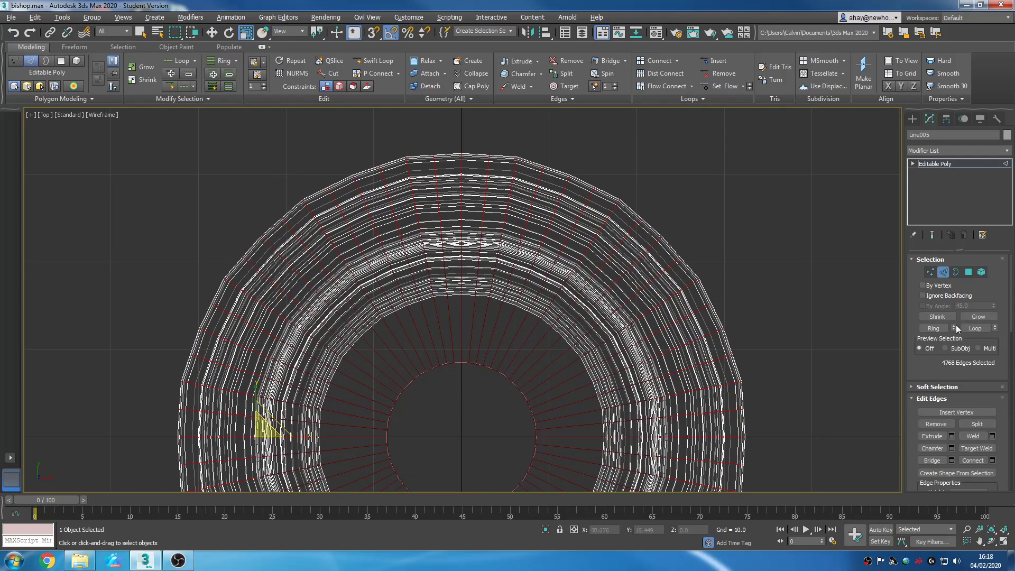
left_click(743, 87)
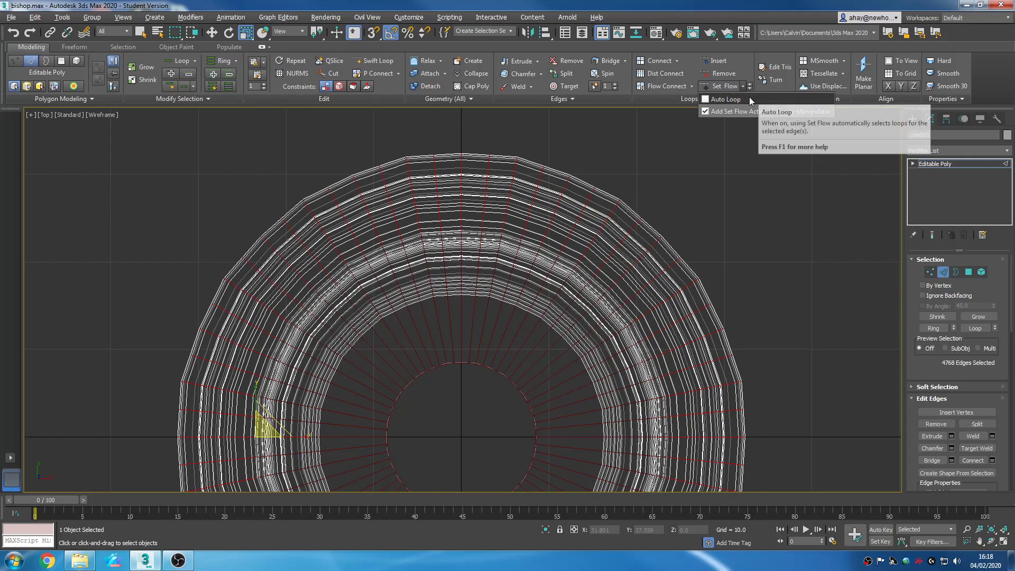
left_click(714, 211)
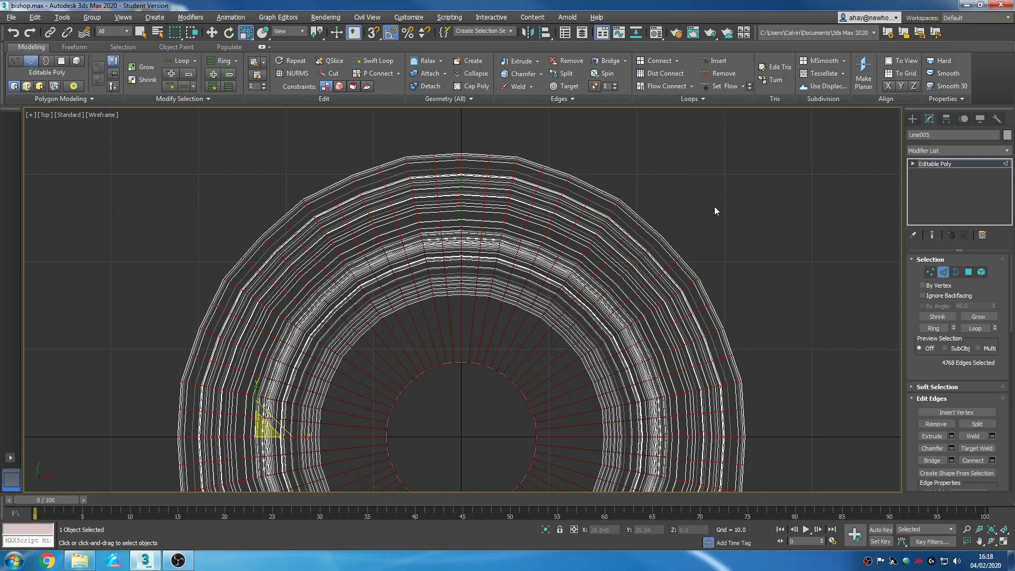
left_click(717, 86)
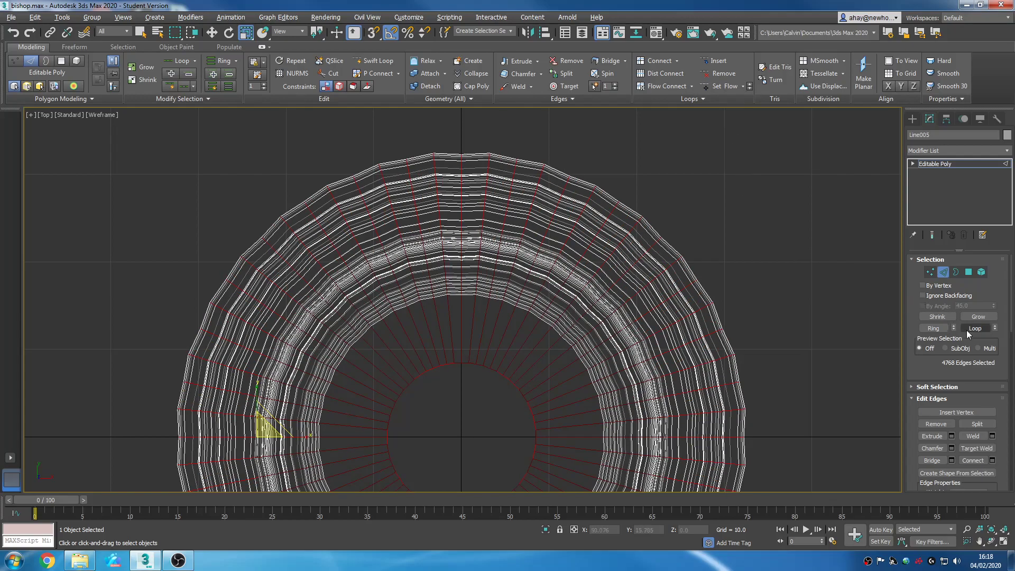
Step: Apply Set Flow repeatedly to the ring-expanded edge selection to test how it reshapes the body's outline
left_click(933, 328)
left_click(717, 86)
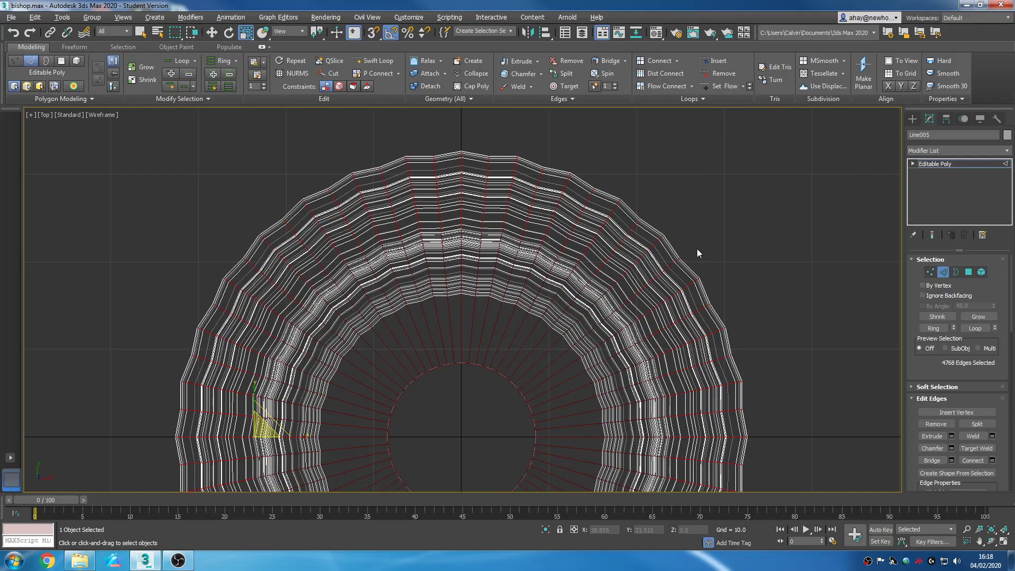
middle_click_drag(689, 261, 674, 210)
scroll(677, 219, "down", 2)
scroll(532, 235, "up", 1)
middle_click_drag(552, 234, 511, 285)
scroll(513, 205, "up", 2)
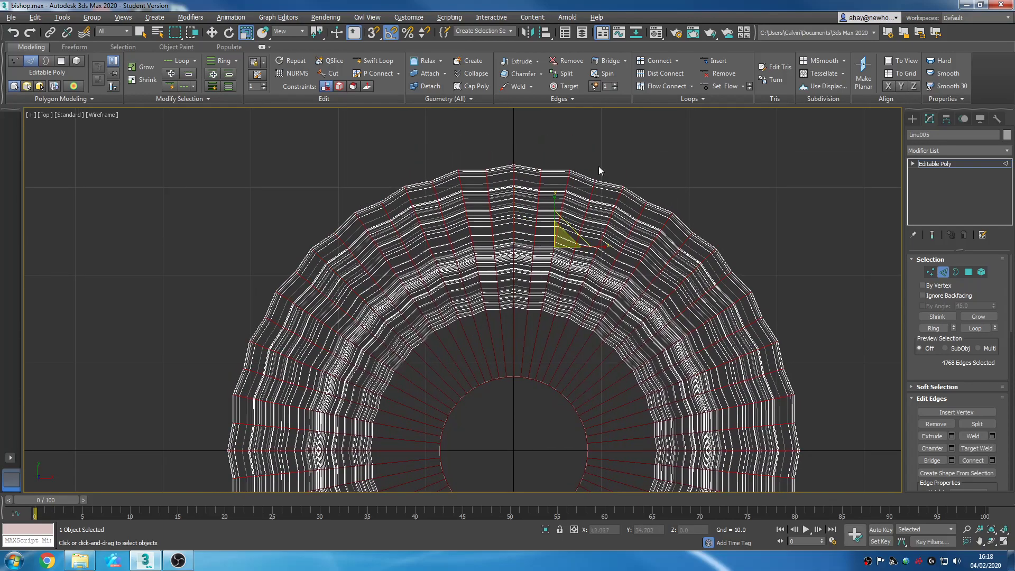
left_click(726, 88)
left_click(726, 88)
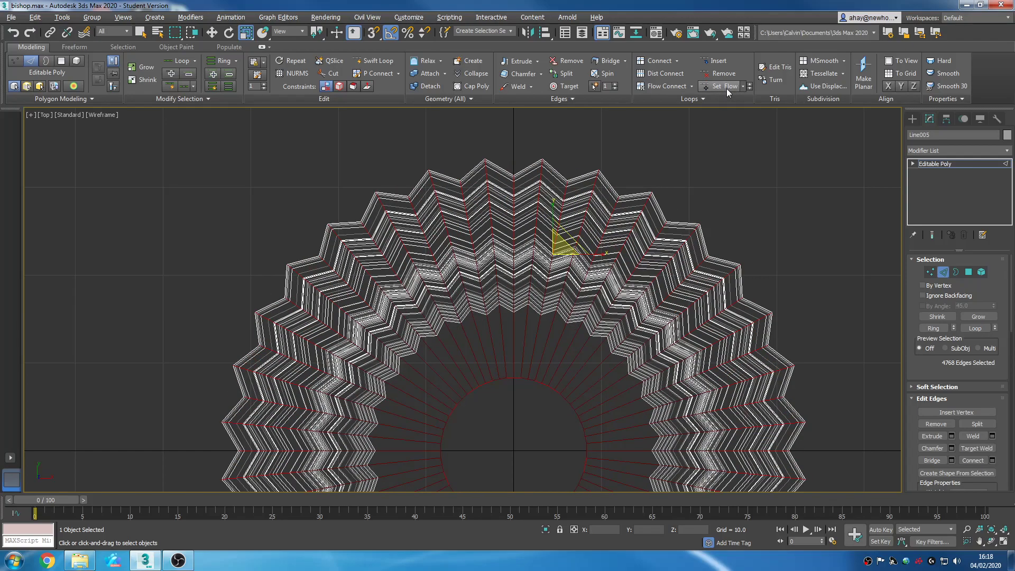
left_click(726, 87)
scroll(706, 153, "down", 5)
scroll(682, 165, "up", 3)
scroll(681, 164, "up", 2)
middle_click_drag(681, 165, 678, 285)
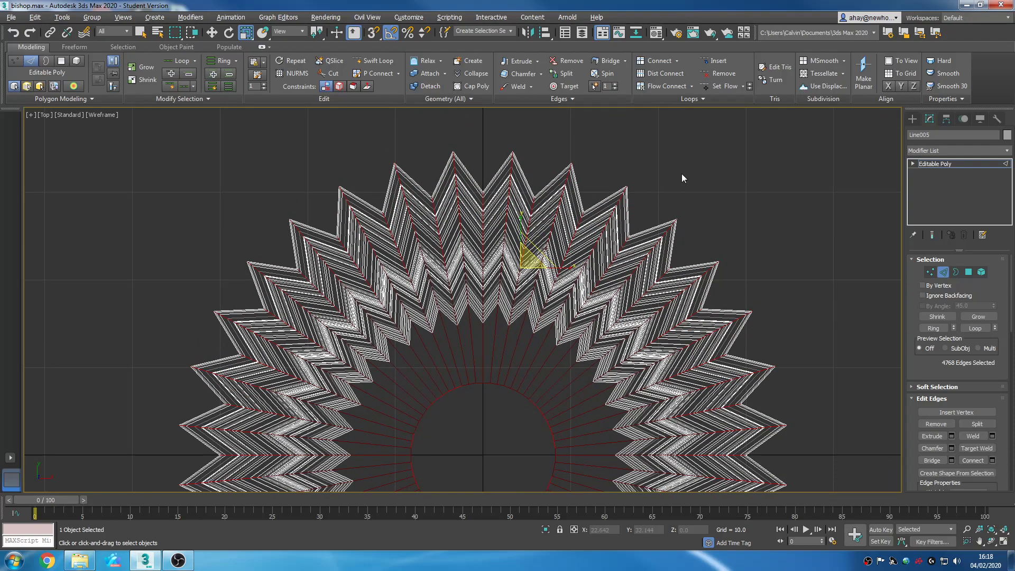
Step: Undo the repeated Set Flow operations and the ring expansion of the edge selection
left_click(14, 33)
left_click(14, 33)
left_click(14, 33)
left_click(15, 33)
left_click(14, 33)
left_click(14, 33)
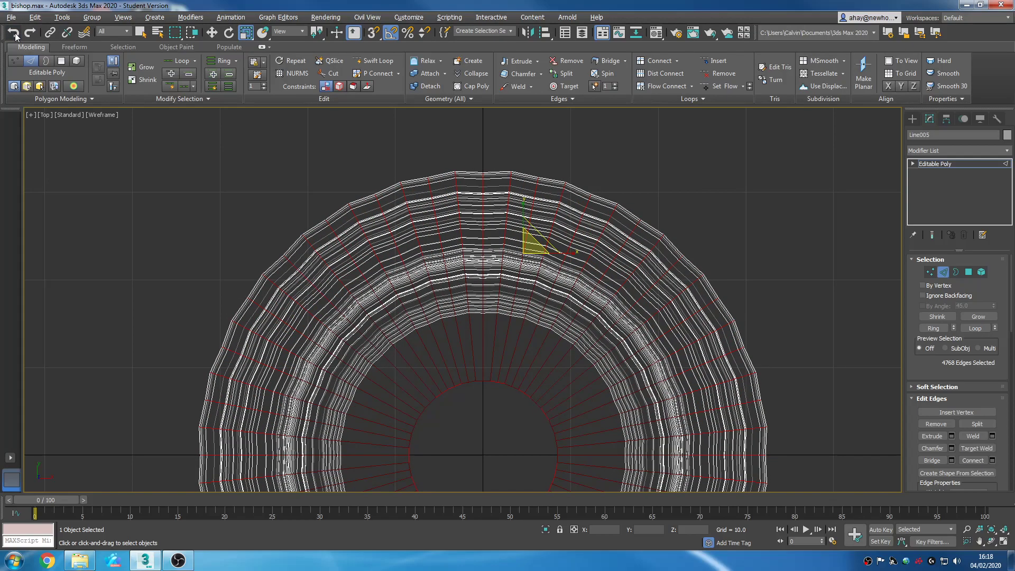
left_click(15, 33)
left_click(14, 33)
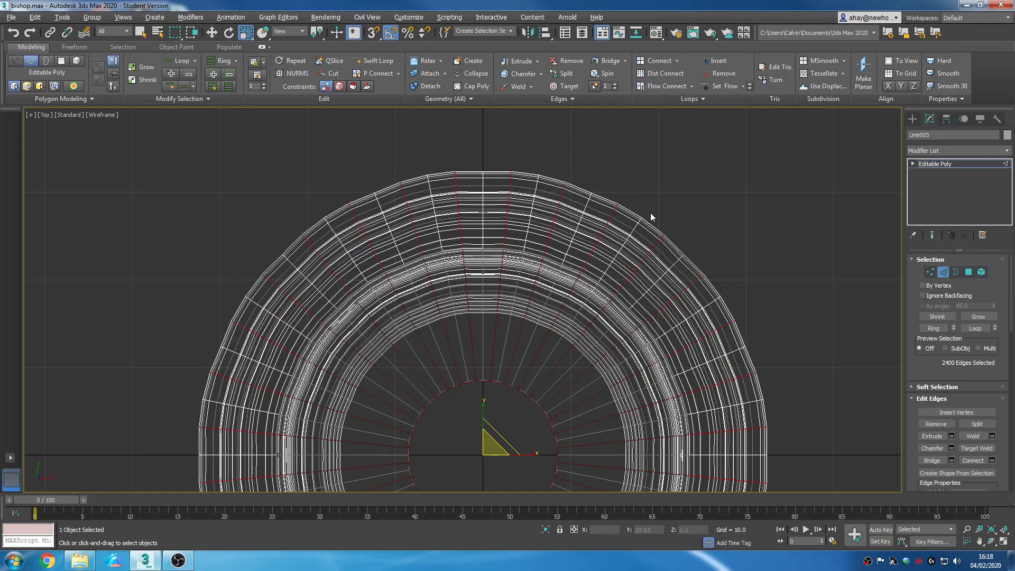
Step: Examine the roundness of the body's outline and the spacing of its edges in the Top view, close up and from a distance
scroll(665, 224, "down", 5)
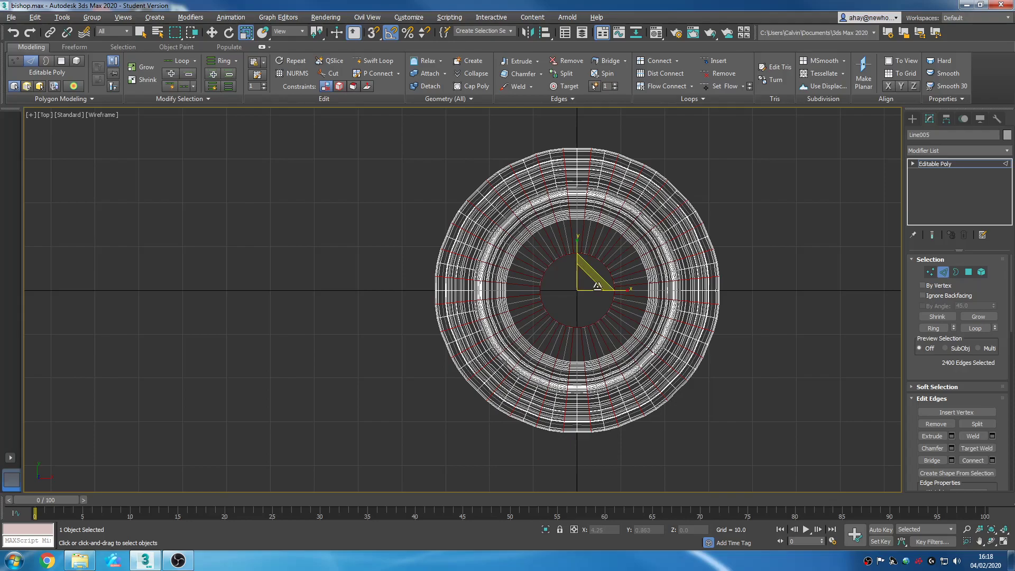
scroll(432, 285, "up", 5)
middle_click_drag(492, 296, 244, 370)
scroll(497, 317, "down", 4)
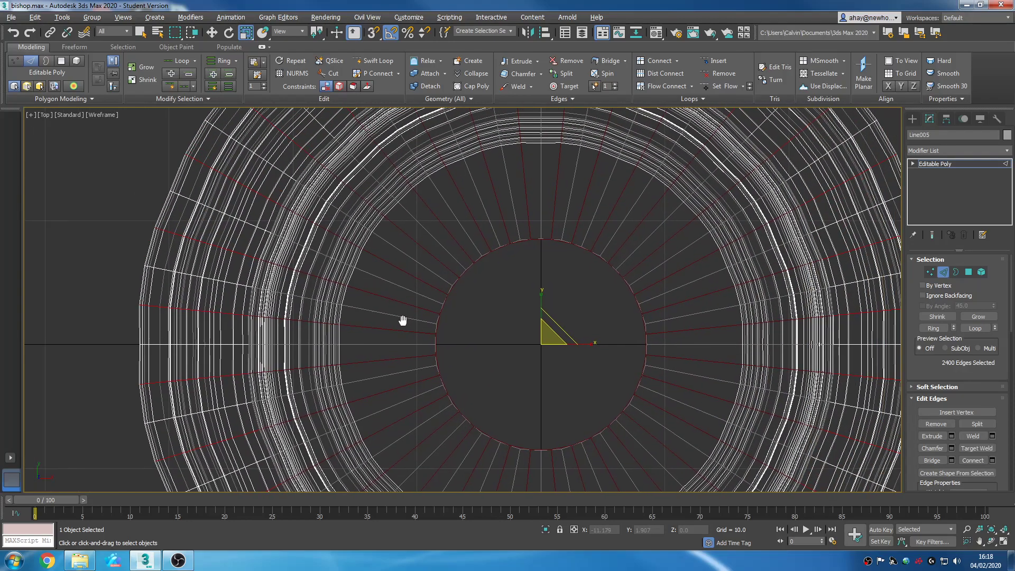
middle_click_drag(503, 206, 499, 294)
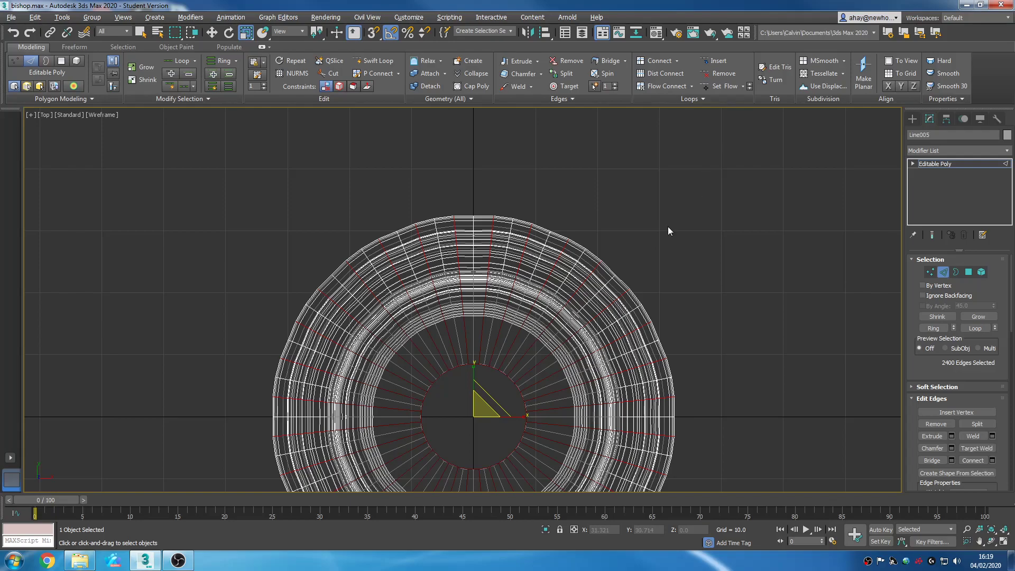
scroll(667, 230, "down", 4)
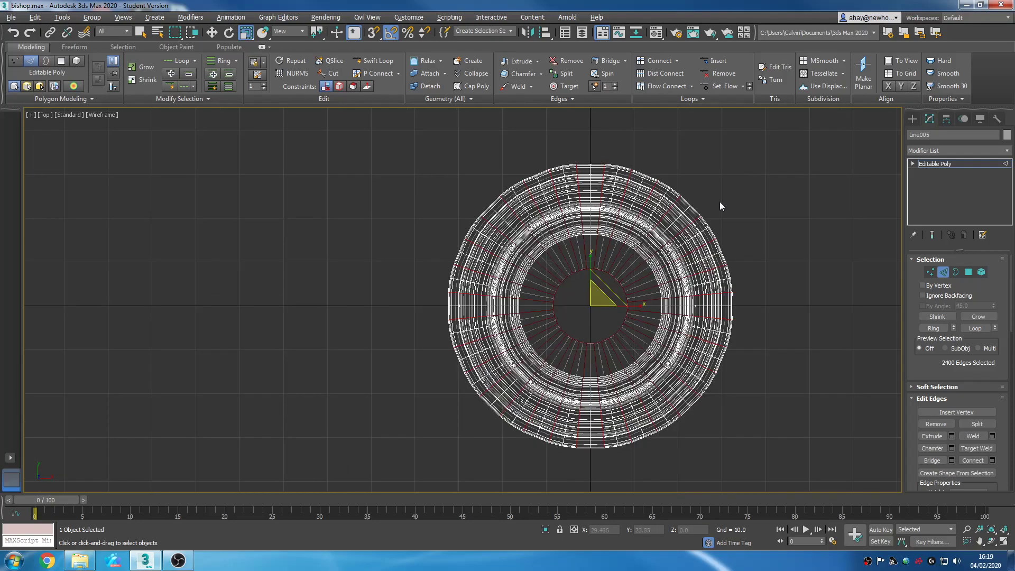
scroll(719, 206, "up", 2)
mouse_move(715, 201)
middle_mouse_down()
mouse_move(684, 204)
mouse_move(676, 239)
middle_mouse_up()
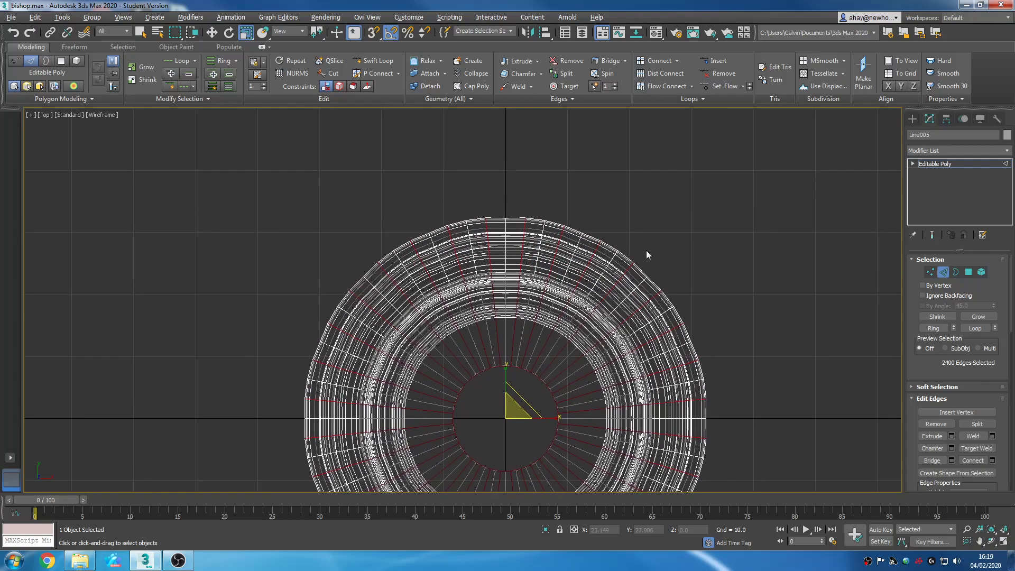
left_click(742, 87)
scroll(606, 343, "down", 5)
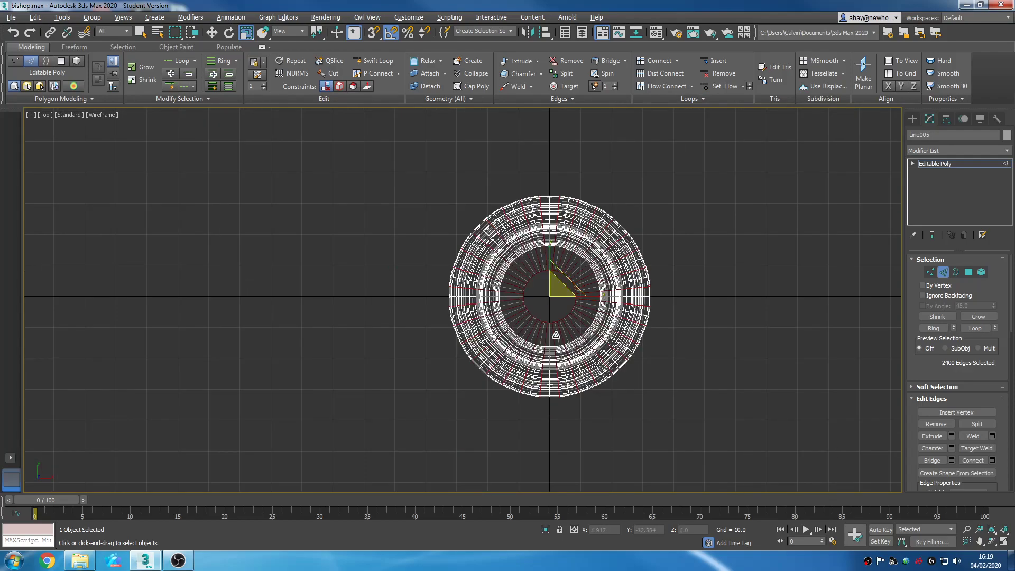
scroll(555, 335, "up", 3)
scroll(556, 334, "up", 5)
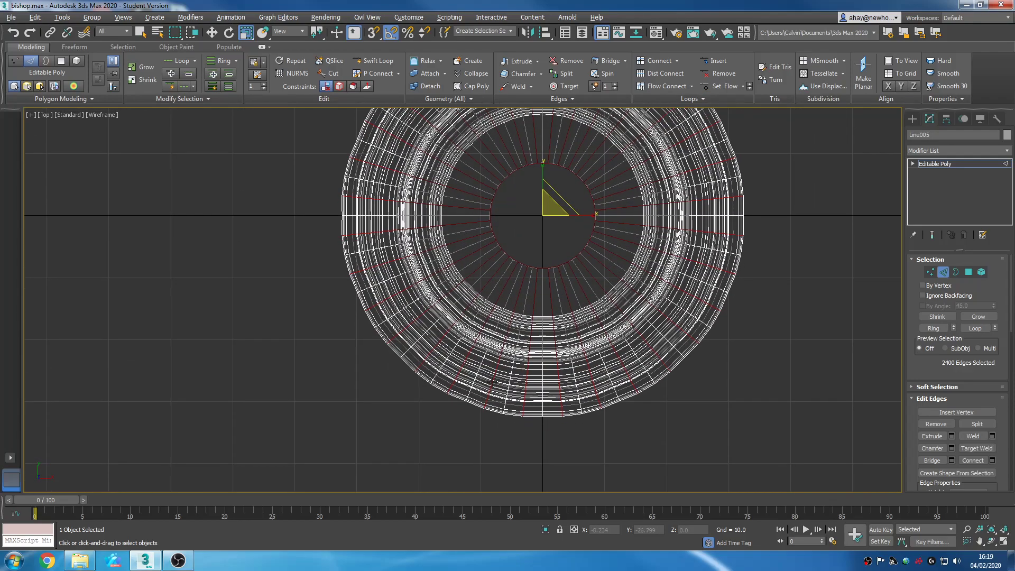
Step: Inspect the lower part of the body's outline in the Top view up close, and return to the four-viewport layout
scroll(492, 387, "up", 6)
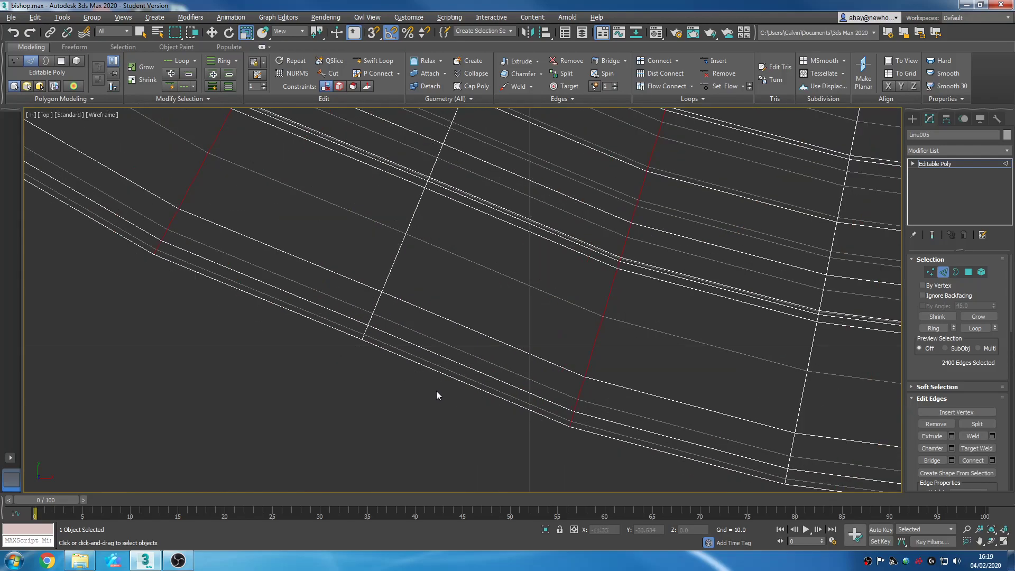
scroll(439, 390, "down", 5)
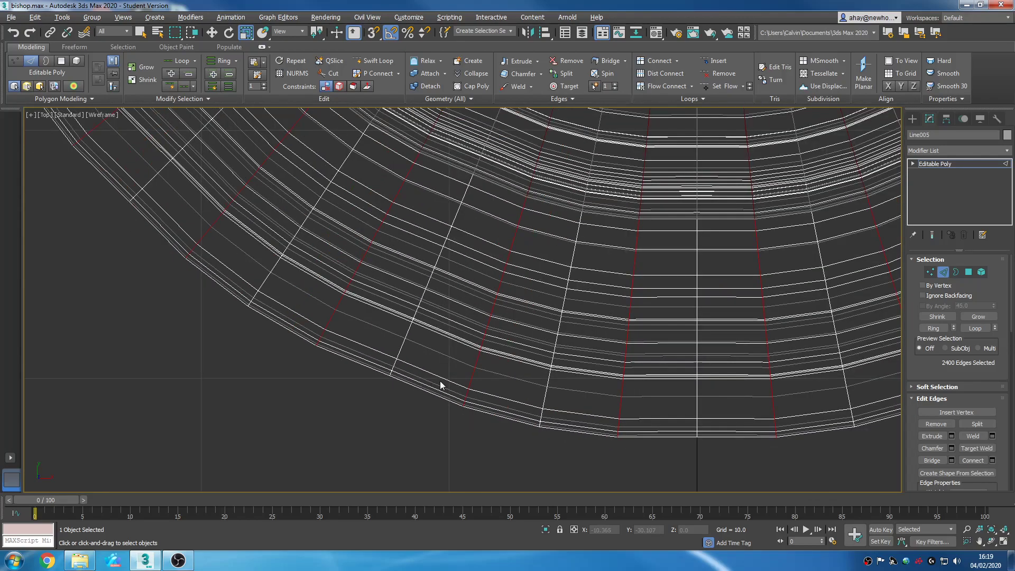
scroll(439, 381, "down", 8)
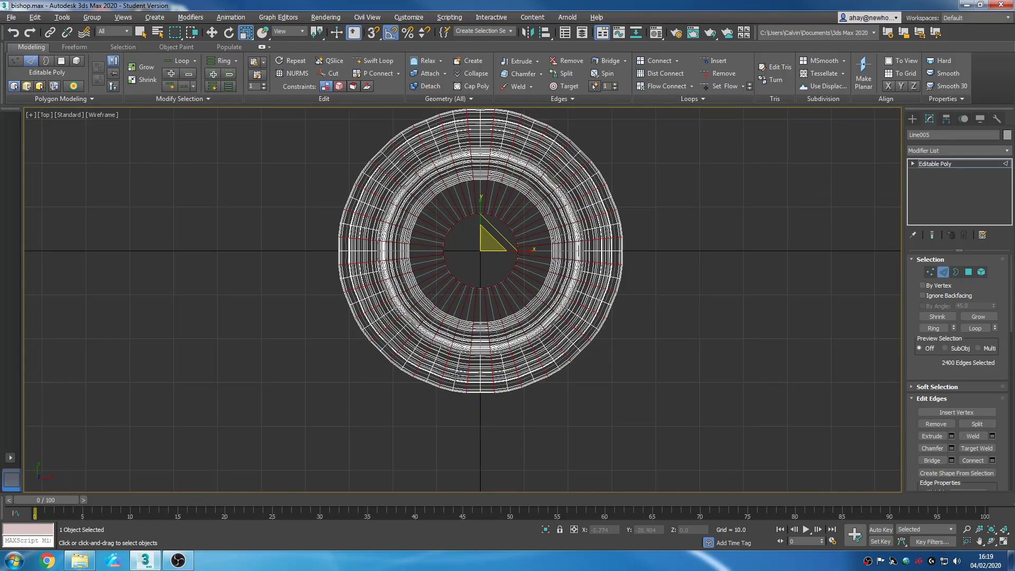
key("alt+w")
scroll(606, 426, "down", 8)
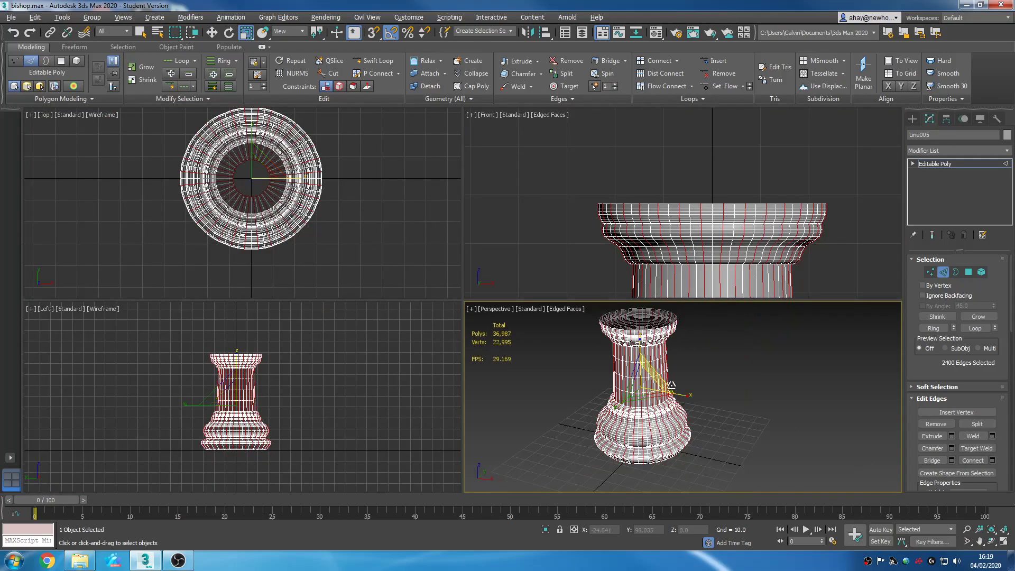
Step: Leave edge editing, hide the edged faces in the Perspective view and examine the shaded body from base to rim
left_click(912, 119)
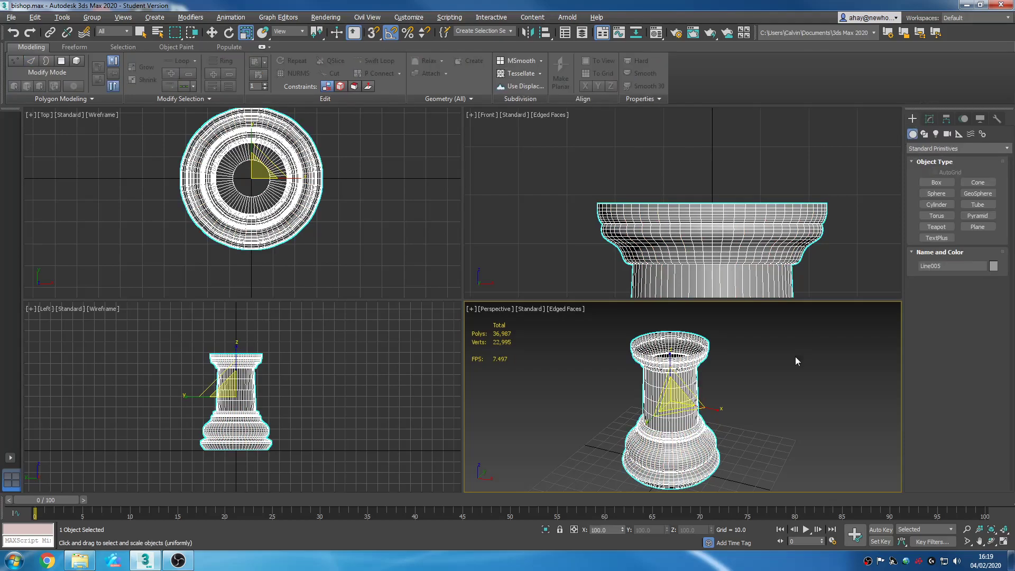
key("F4")
scroll(764, 382, "up", 10)
middle_click_drag(713, 392, 753, 345)
scroll(761, 345, "down", 5)
scroll(766, 346, "up", 5)
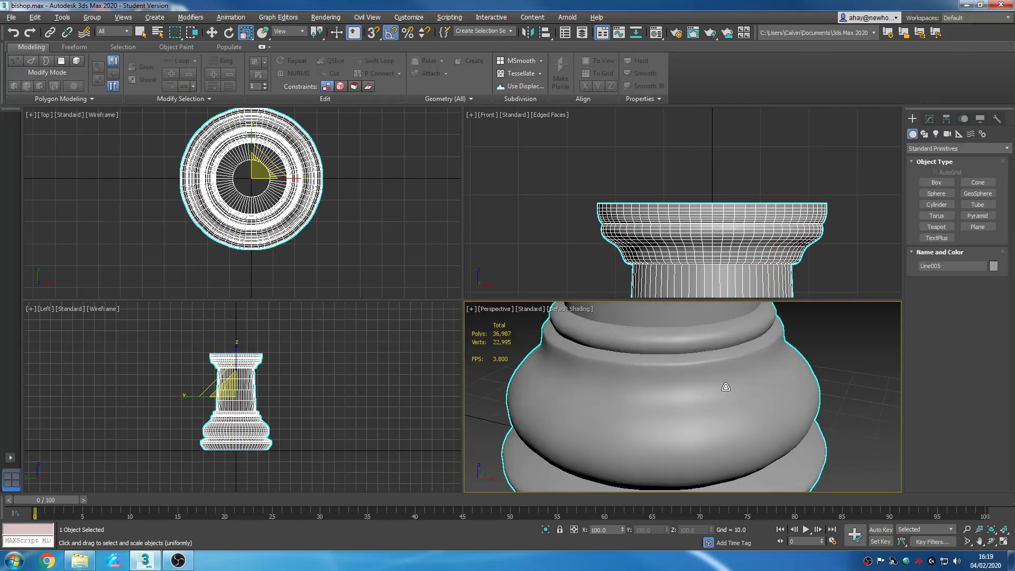
scroll(693, 378, "down", 5)
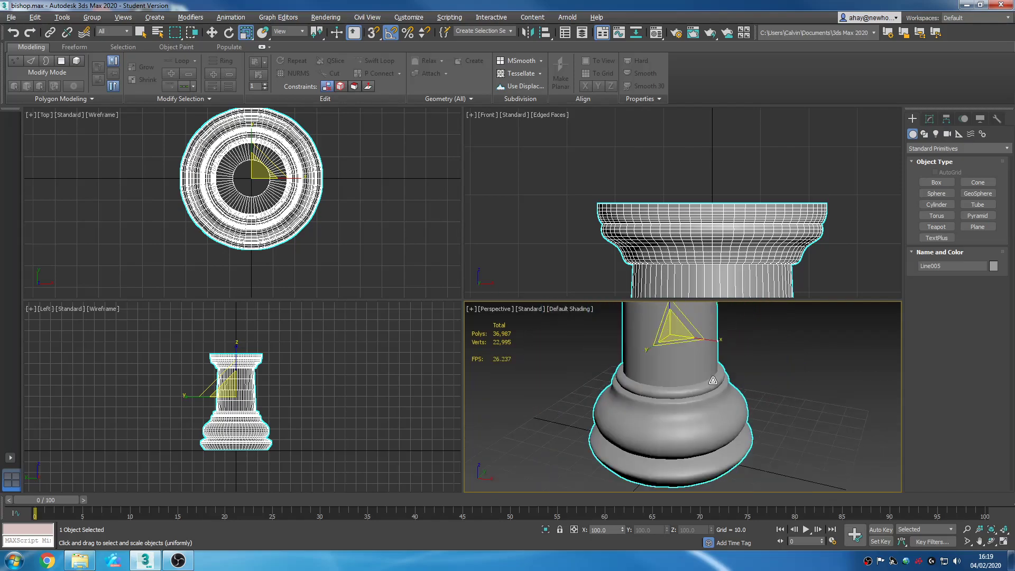
middle_click_drag(734, 361, 728, 421)
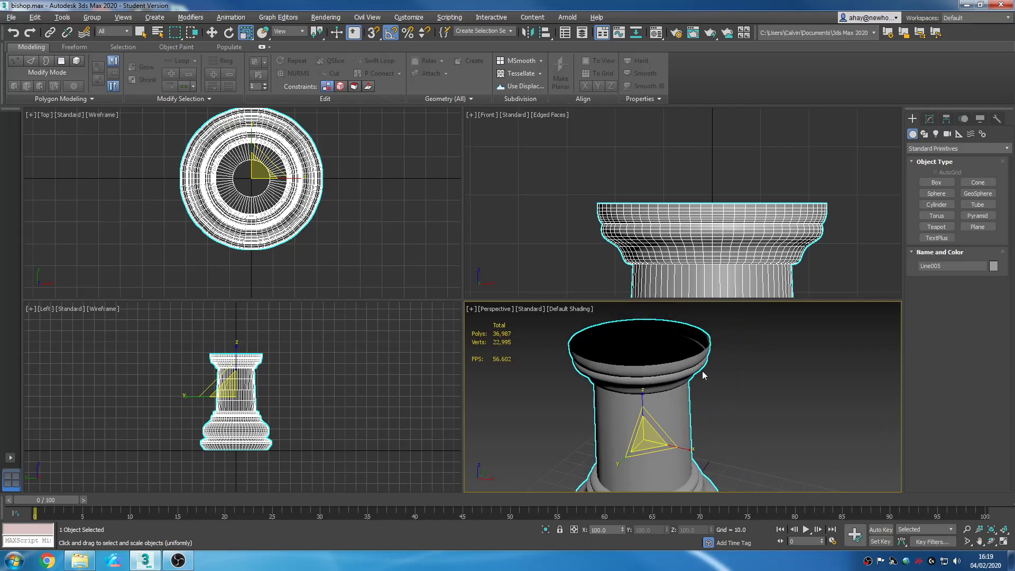
Step: Show edged faces in the maximized Perspective view and select the open border around the body's top rim
key("alt+w")
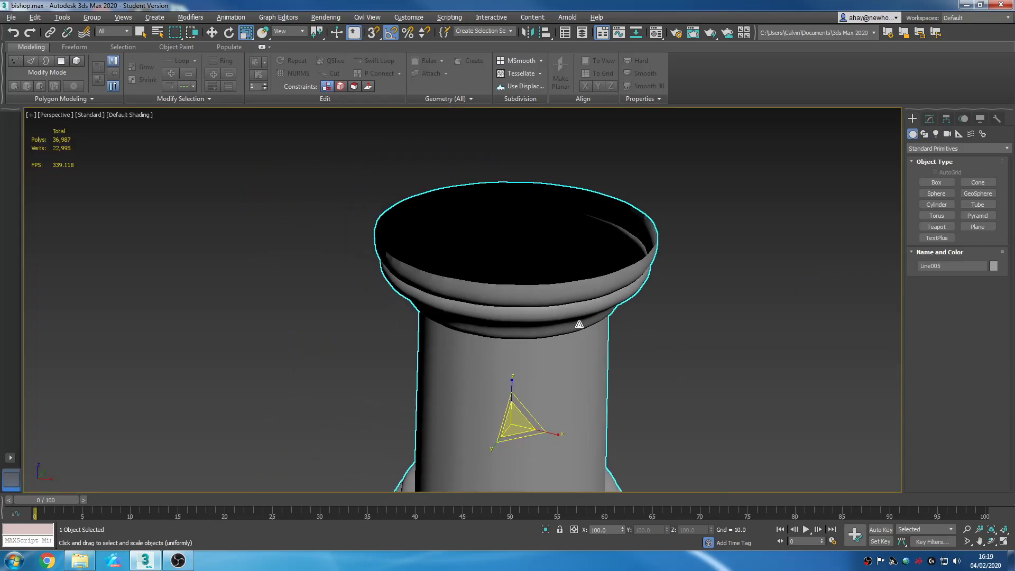
middle_click_drag(574, 363, 632, 371)
key("F4")
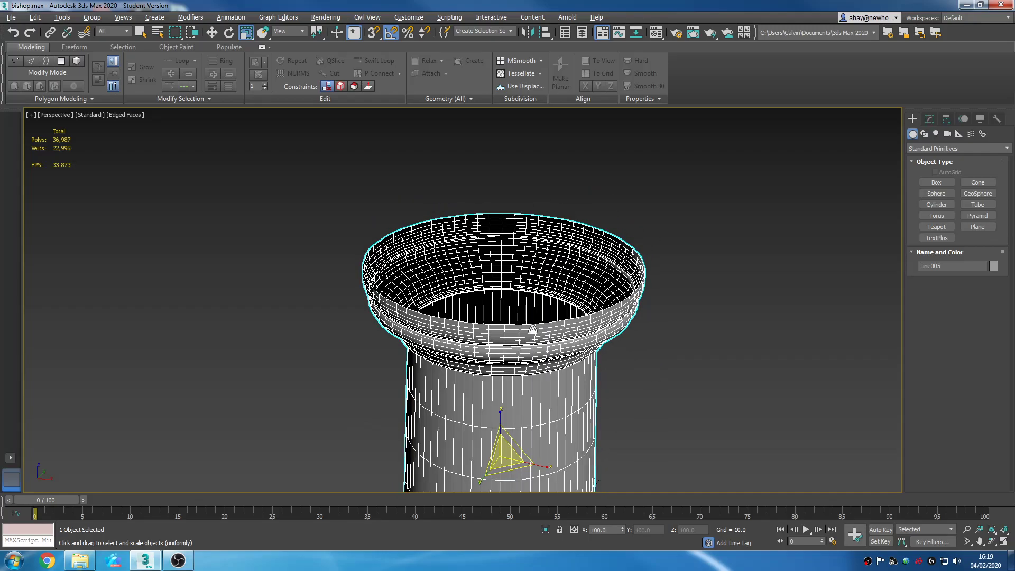
scroll(532, 328, "up", 3)
left_click(929, 118)
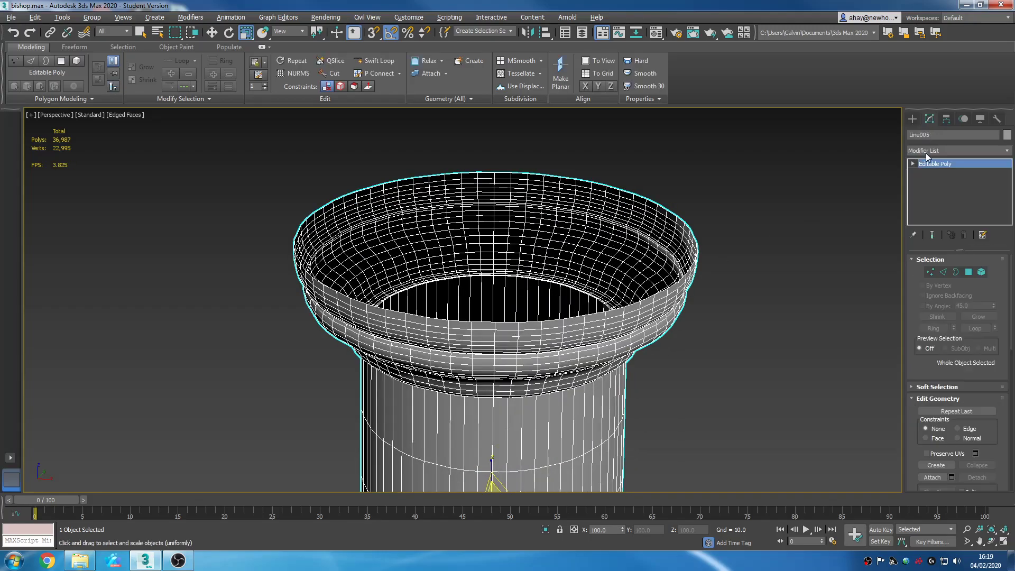
left_click(955, 271)
left_click(634, 305)
scroll(736, 355, "up", 2)
scroll(534, 282, "up", 3)
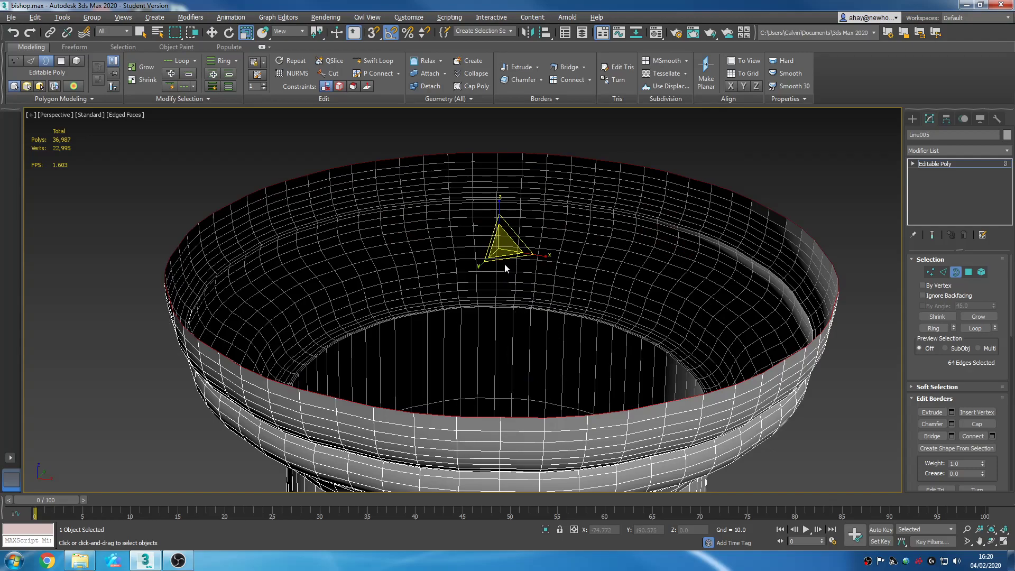
Step: Extend the top border inward as three concentric rings of polygons by scaled copying, and cap the remaining hole
left_click_drag(507, 260, 532, 246, "shift")
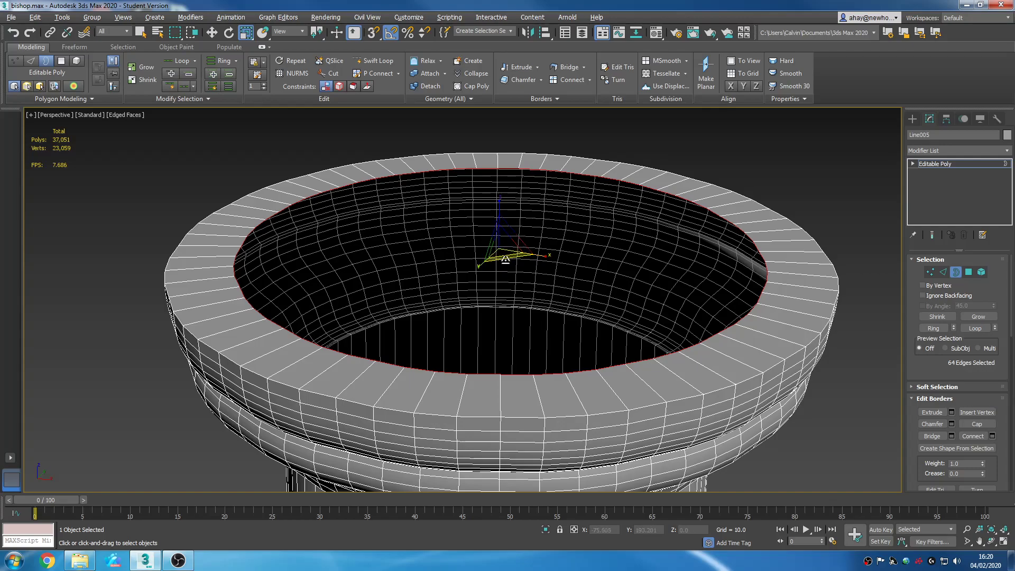
left_click_drag(505, 259, 495, 237, "shift")
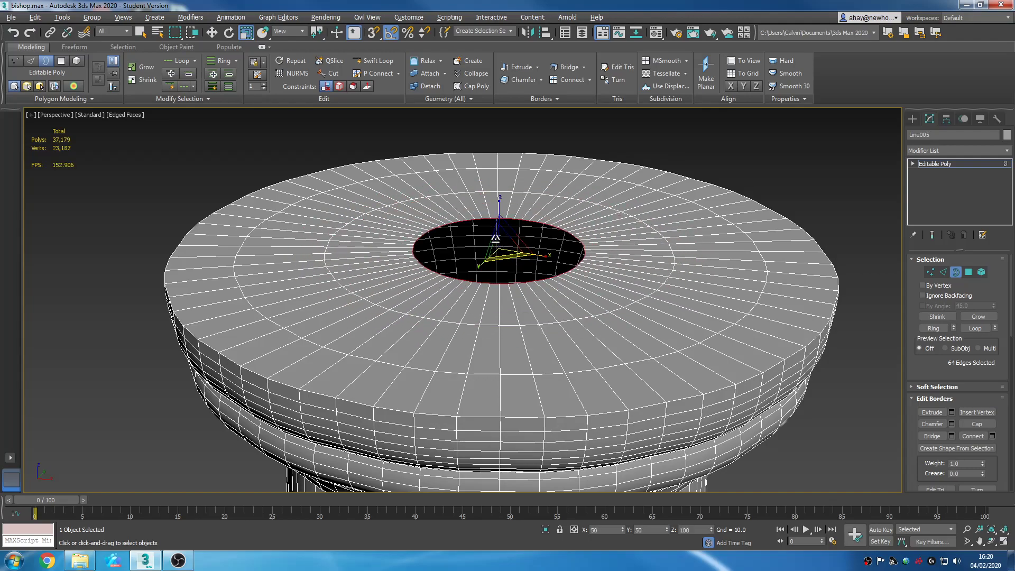
left_click(976, 423)
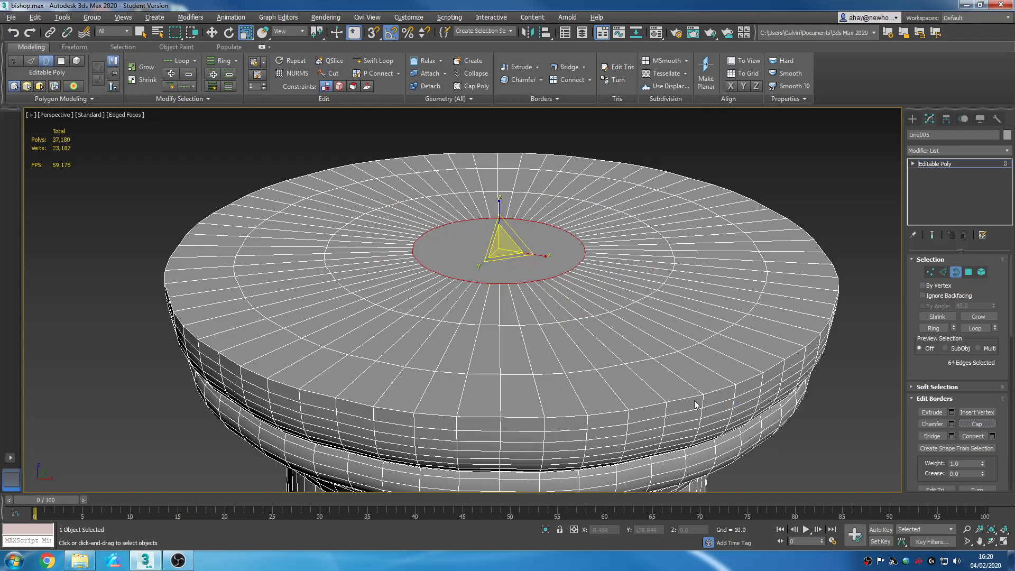
scroll(765, 360, "down", 5)
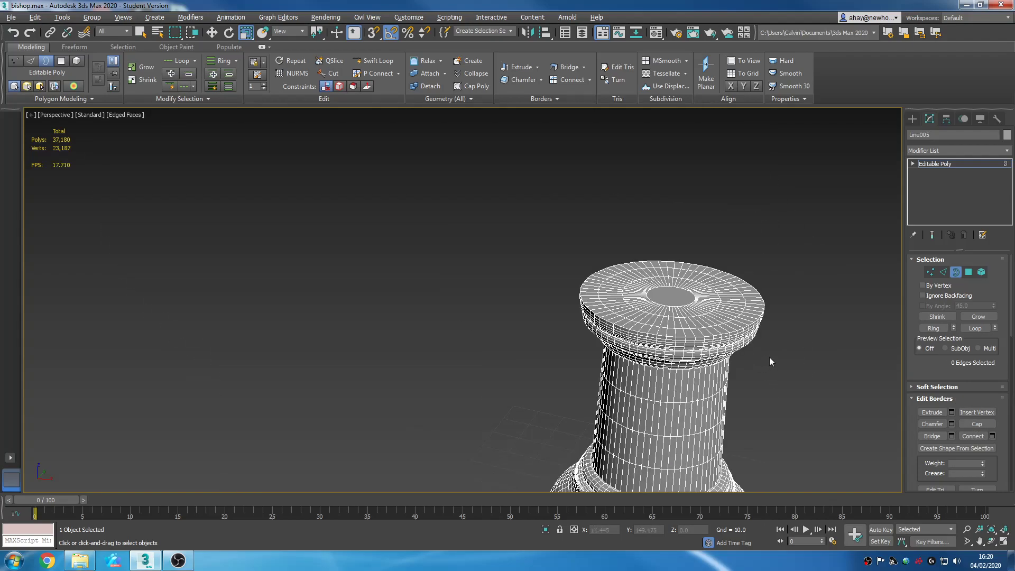
Step: In the Top view, delete the half of the body's polygons on the positive Y side, including the central cap
middle_click_drag(768, 357, 608, 301)
left_click(968, 271)
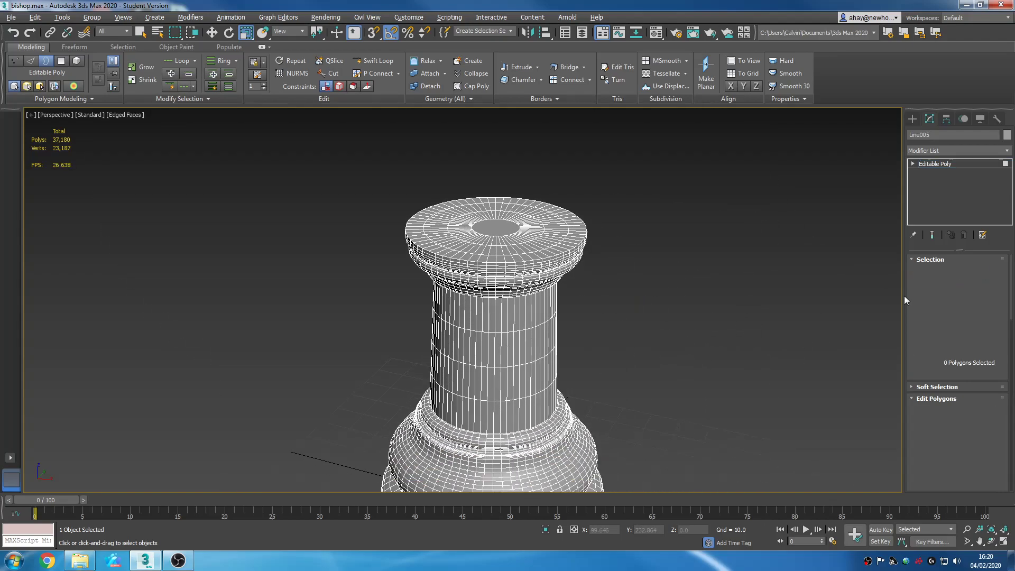
key("alt+w")
scroll(344, 249, "up", 1)
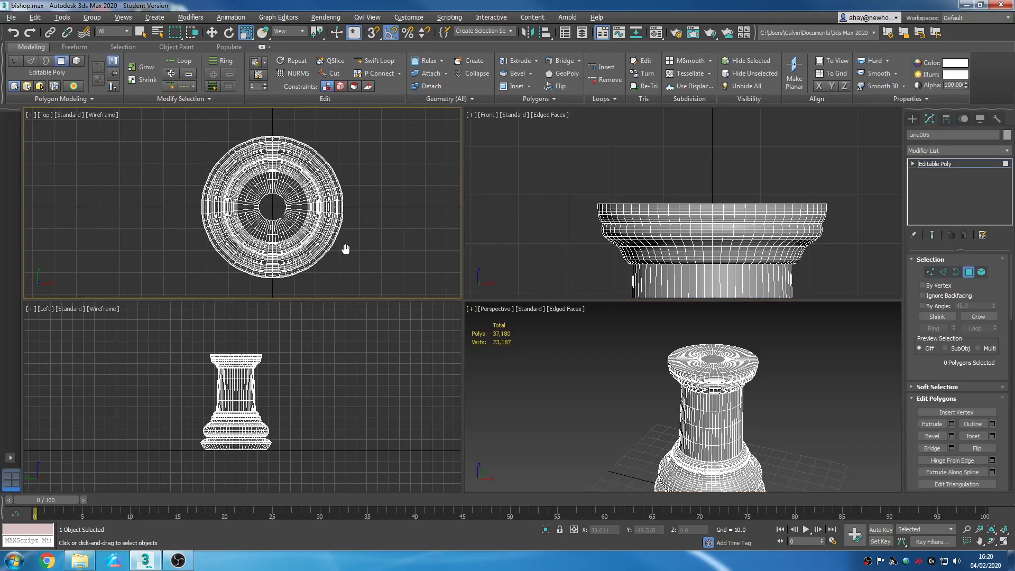
key("alt+w")
middle_click_drag(353, 247, 463, 333)
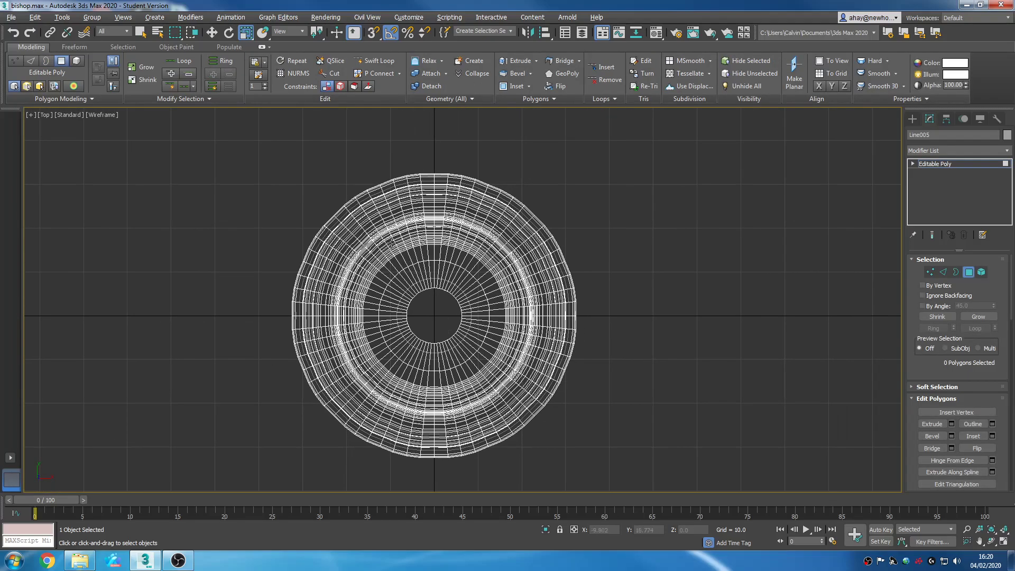
left_click_drag(695, 314, 684, 315)
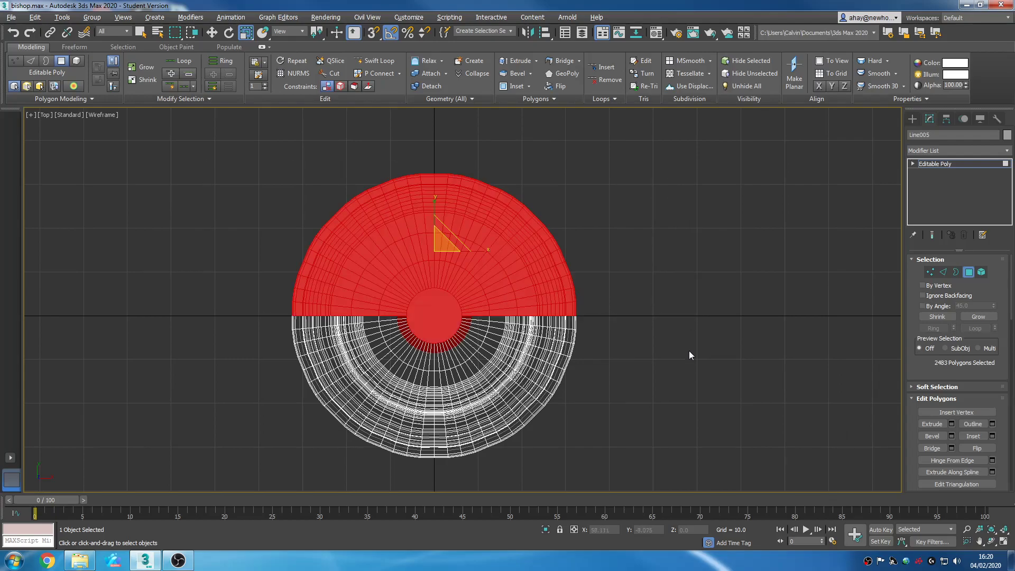
key("Delete")
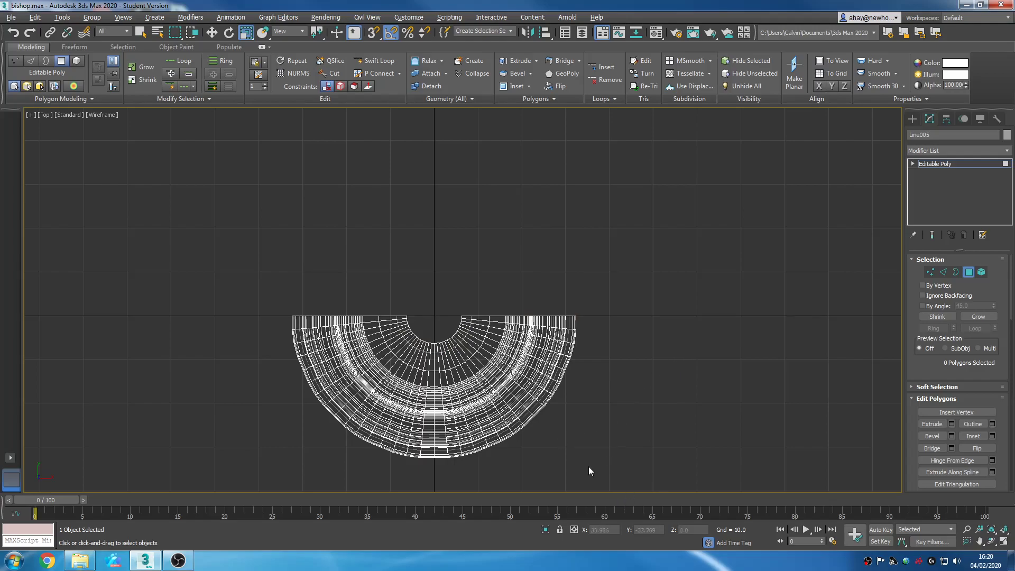
Step: Delete the remaining half-body's polygons on the negative X side of the Top view
scroll(455, 412, "up", 3)
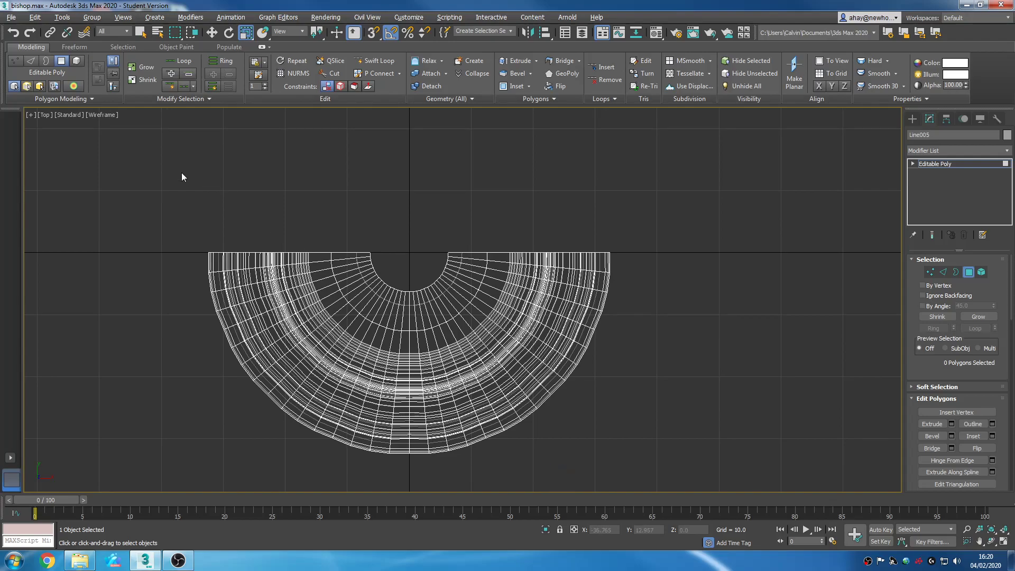
left_click_drag(394, 486, 407, 496)
key("Delete")
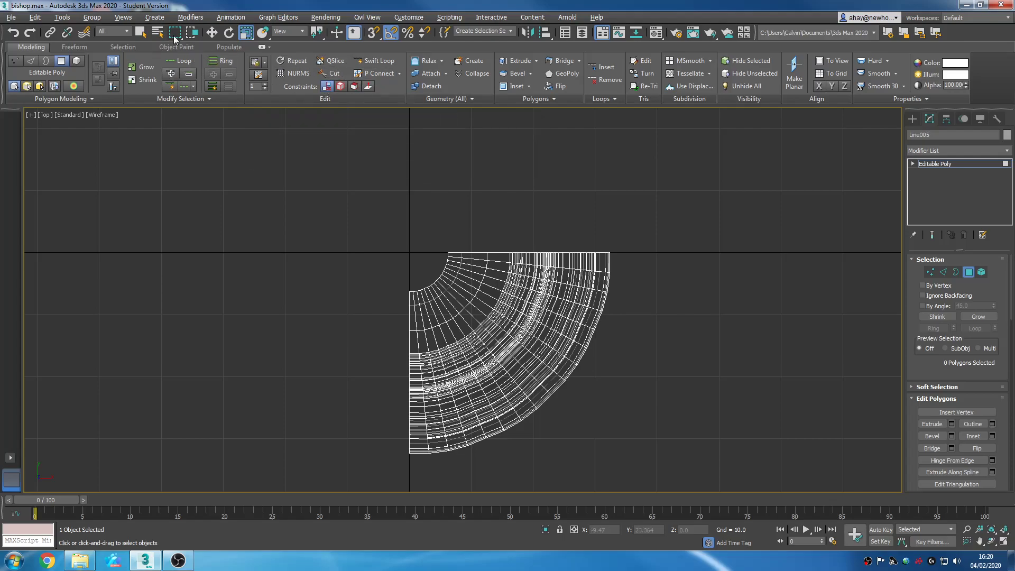
Step: Use a fence selection along the quarter's diagonal to delete the polygons between that diagonal and the X axis
left_click_drag(175, 32, 174, 82)
middle_click_drag(490, 325, 449, 322)
scroll(461, 342, "up", 3)
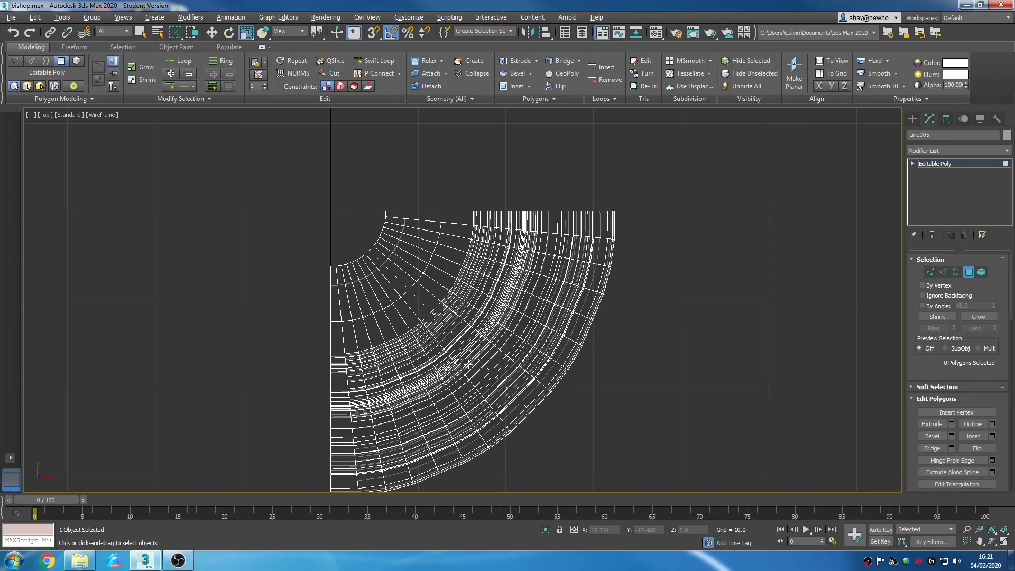
scroll(359, 269, "up", 3)
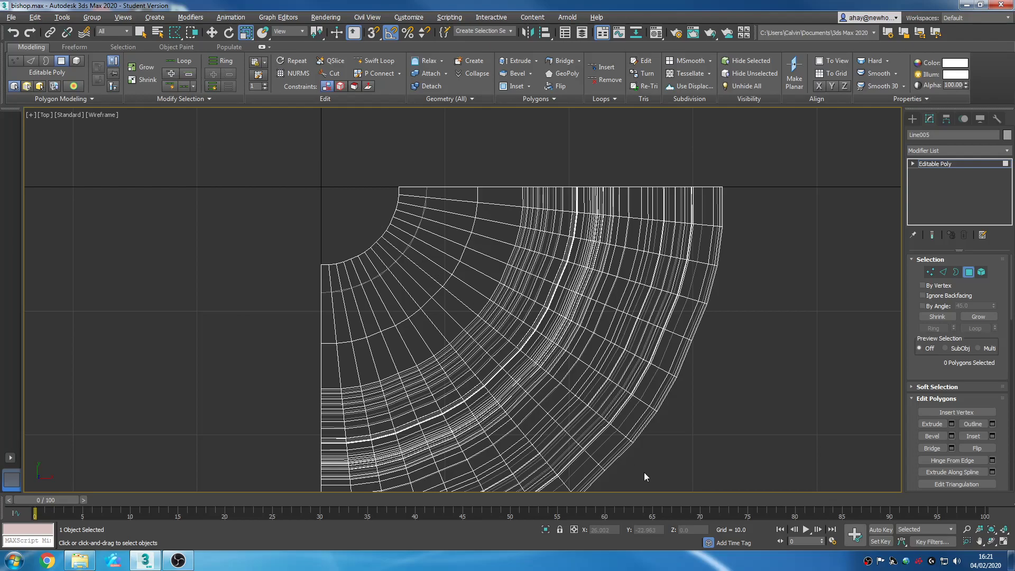
left_click(407, 264)
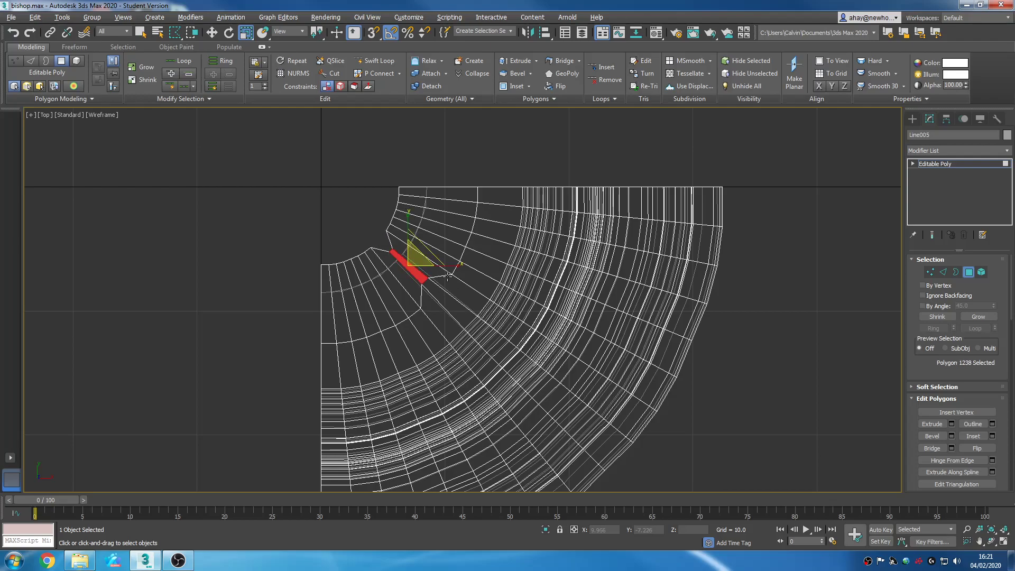
left_click(140, 32)
mouse_move(373, 234)
left_mouse_down()
mouse_move(692, 516)
mouse_move(699, 509)
mouse_move(671, 484)
mouse_move(747, 380)
mouse_move(812, 148)
left_mouse_up()
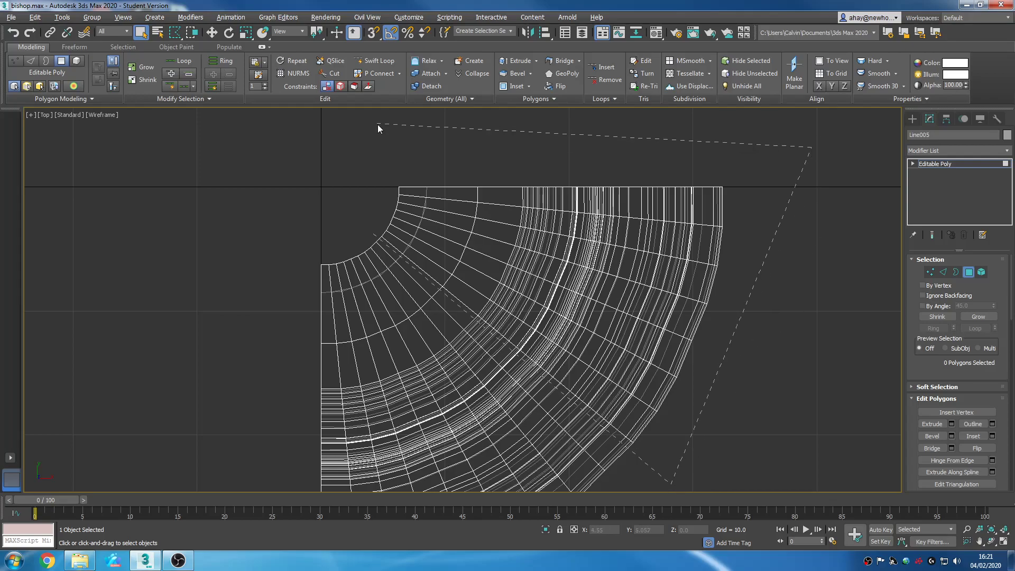
left_click_drag(364, 211, 366, 212)
scroll(486, 351, "down", 3)
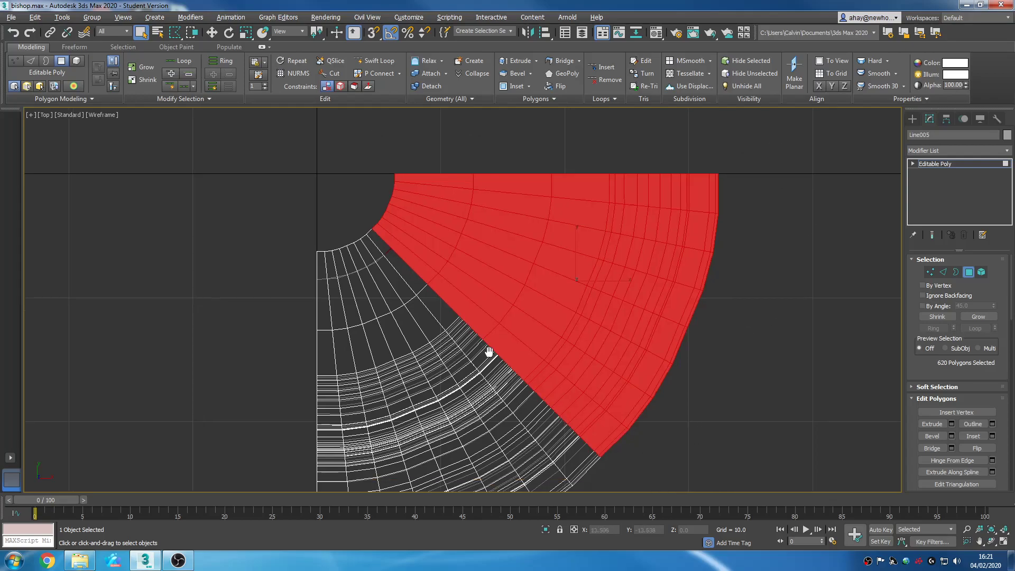
scroll(539, 328, "down", 6)
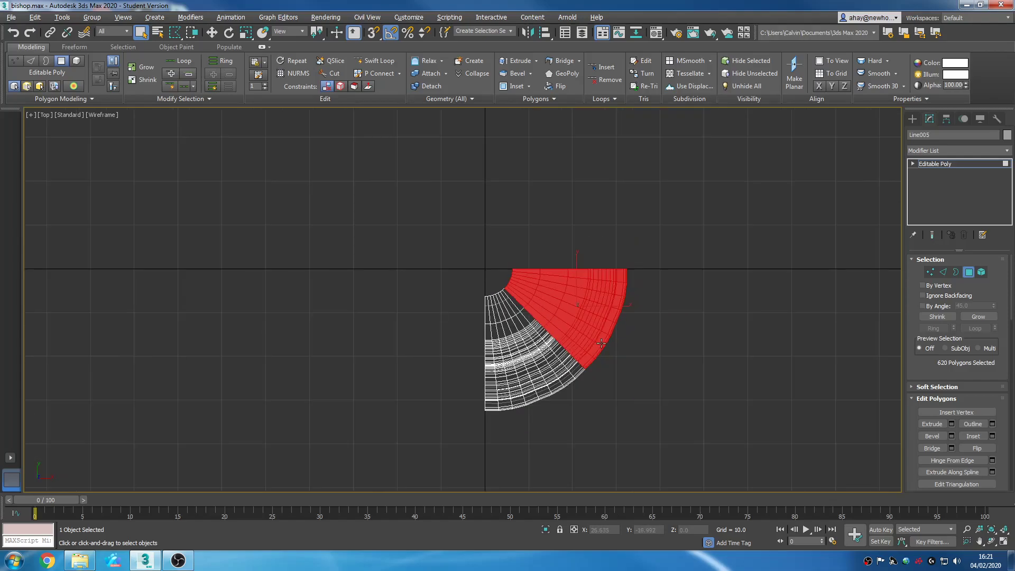
scroll(616, 375, "up", 4)
middle_click_drag(578, 364, 546, 345)
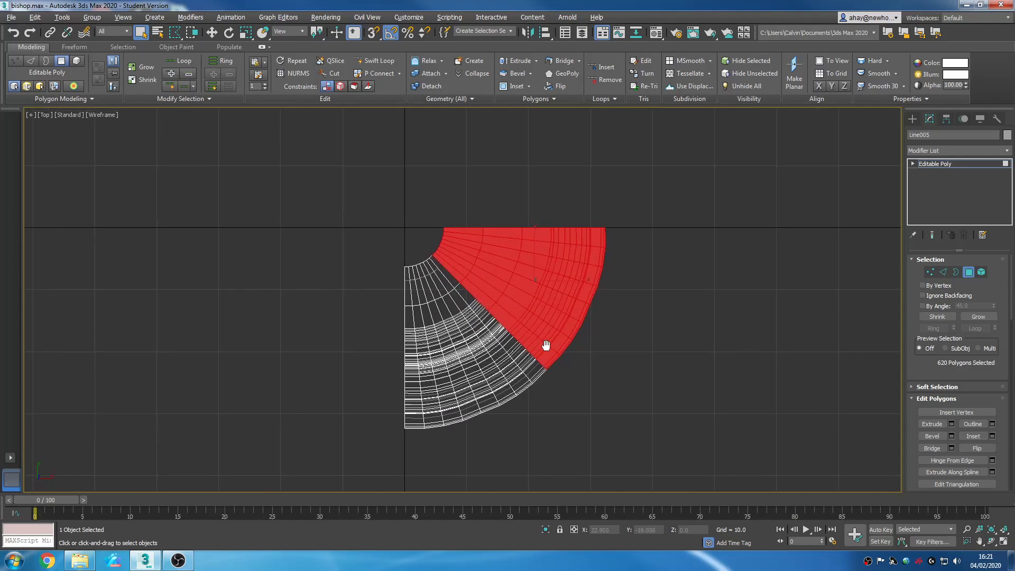
middle_click_drag(538, 306, 555, 244)
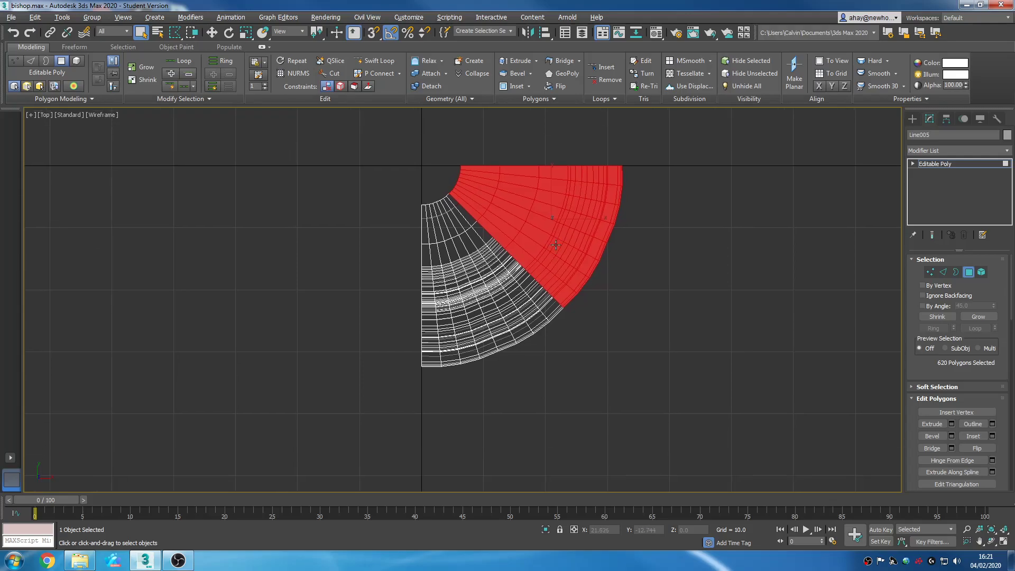
scroll(511, 324, "up", 2)
middle_click_drag(520, 322, 517, 389)
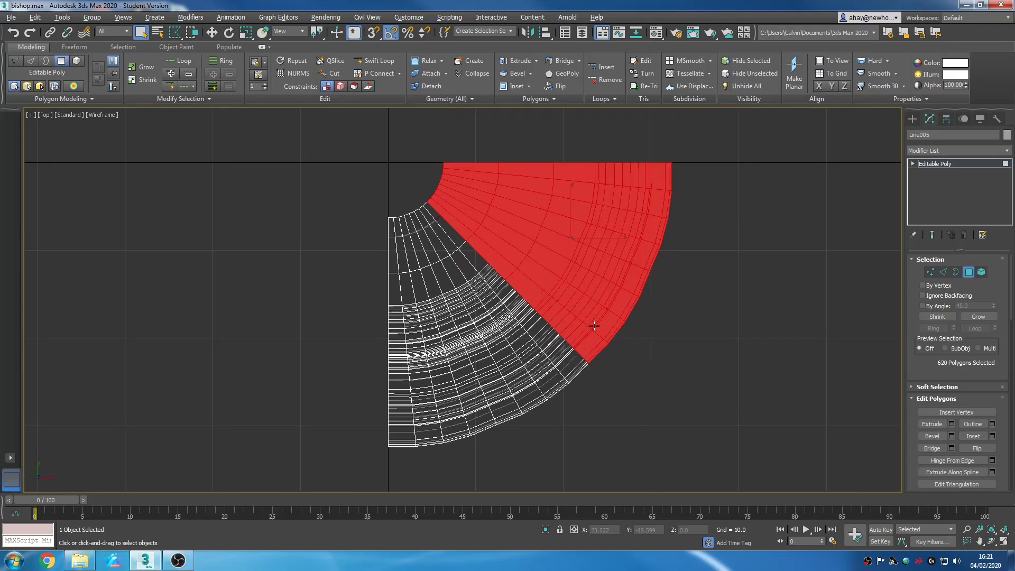
key("Delete")
Step: Select one radial edge near the wedge's outer rim and expand it with Ring and Loop to all radial edges
middle_click_drag(586, 346, 562, 334)
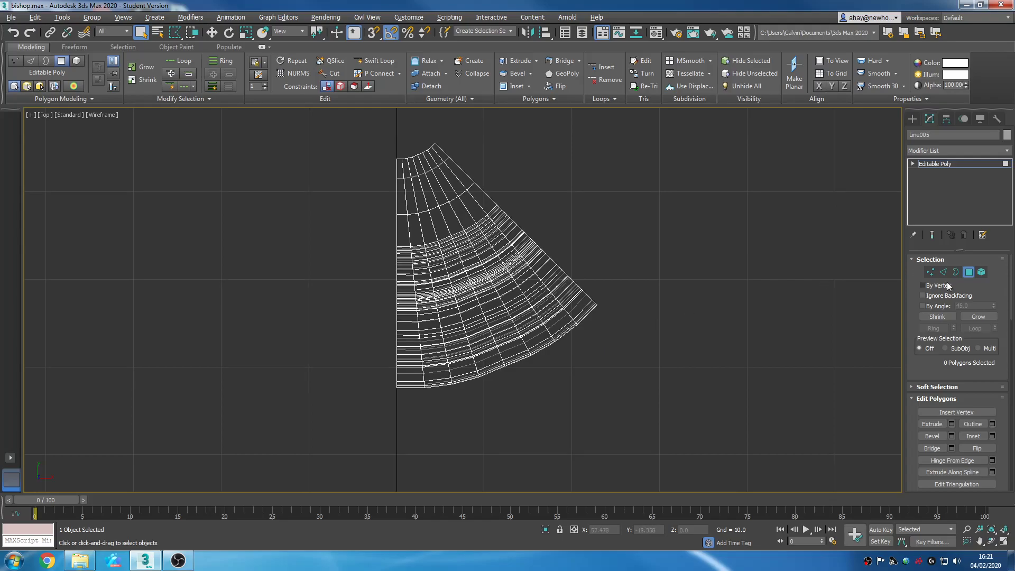
left_click(943, 272)
scroll(638, 381, "up", 4)
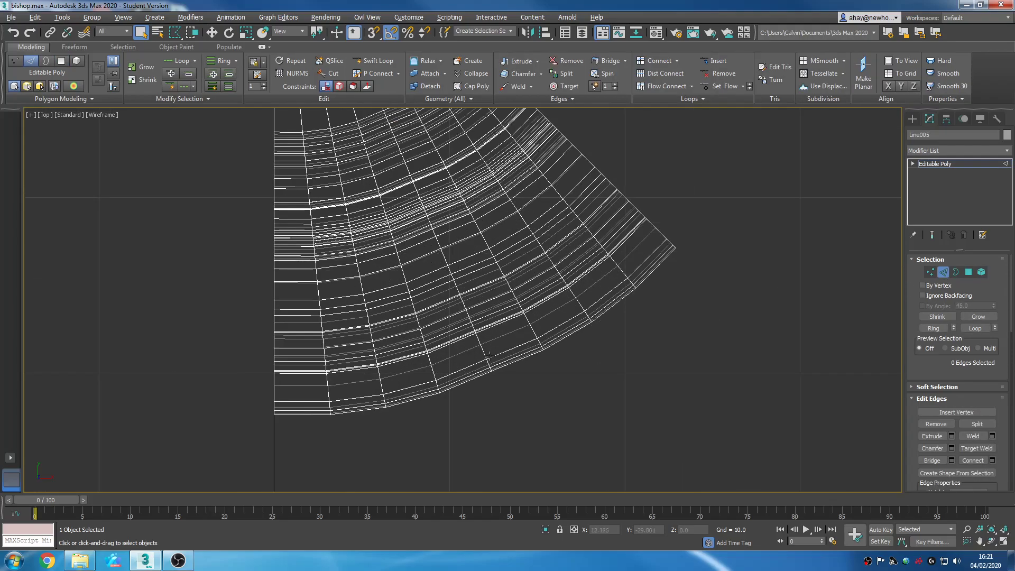
left_click(485, 348)
left_click(932, 328)
left_click(967, 327)
scroll(710, 370, "down", 2)
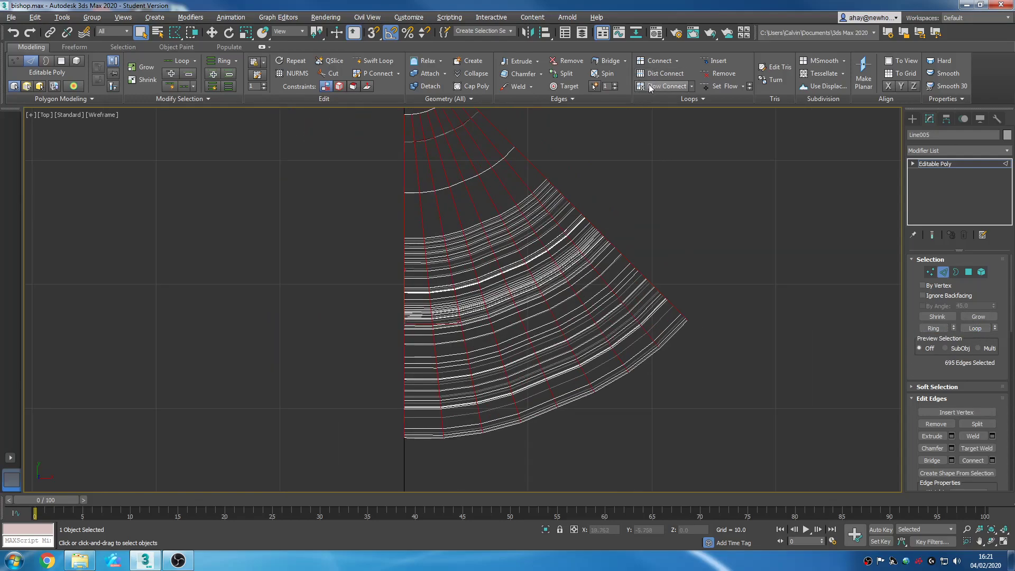
Step: Apply Set Flow once to all selected radial edges of the wedge to round its outline
left_click(734, 85)
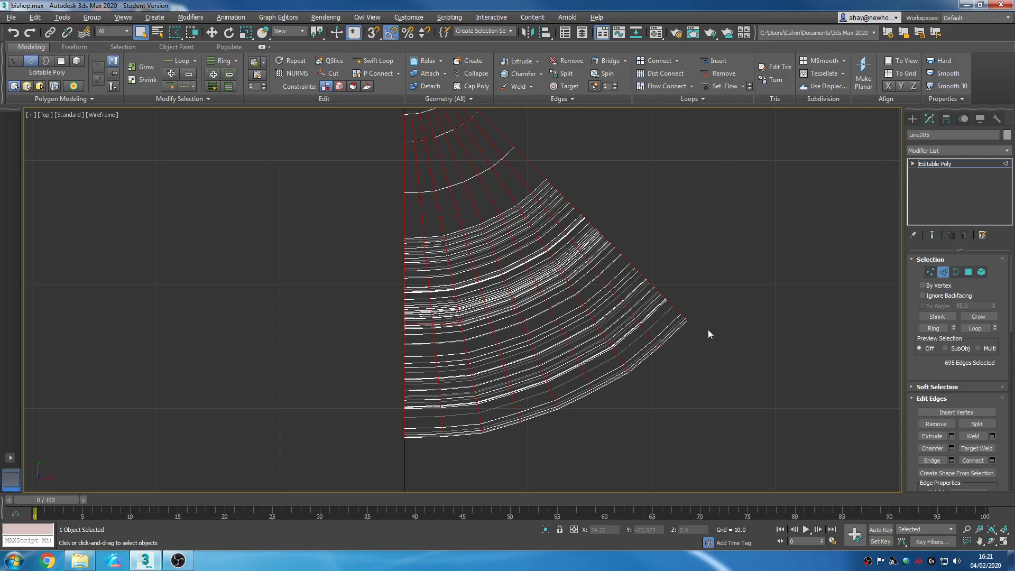
scroll(687, 328, "down", 2)
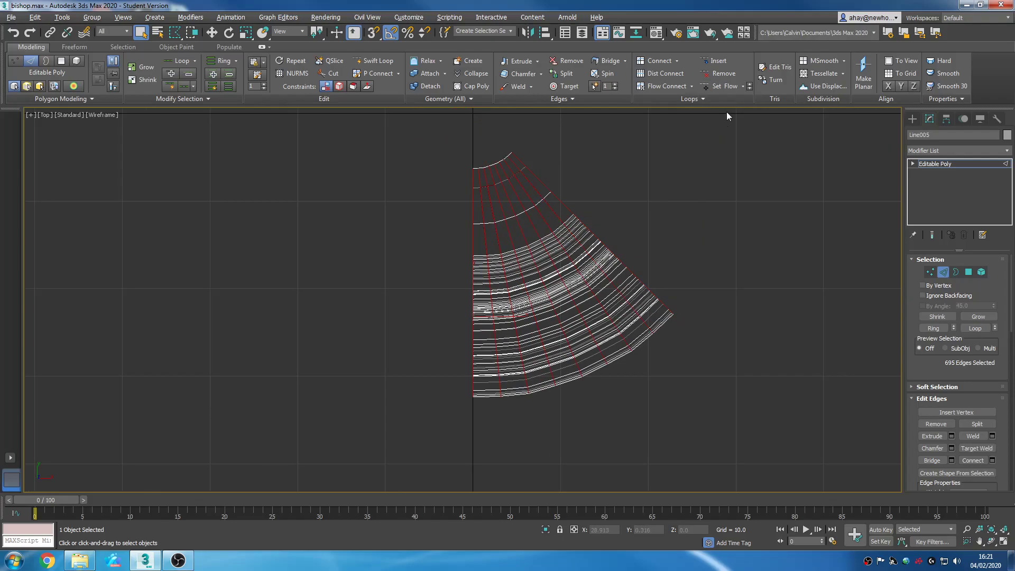
Step: Try repeating Set Flow several times on the wedge's selected radial edges
left_click(719, 89)
left_click(718, 88)
left_click(718, 87)
left_click(718, 88)
left_click(718, 87)
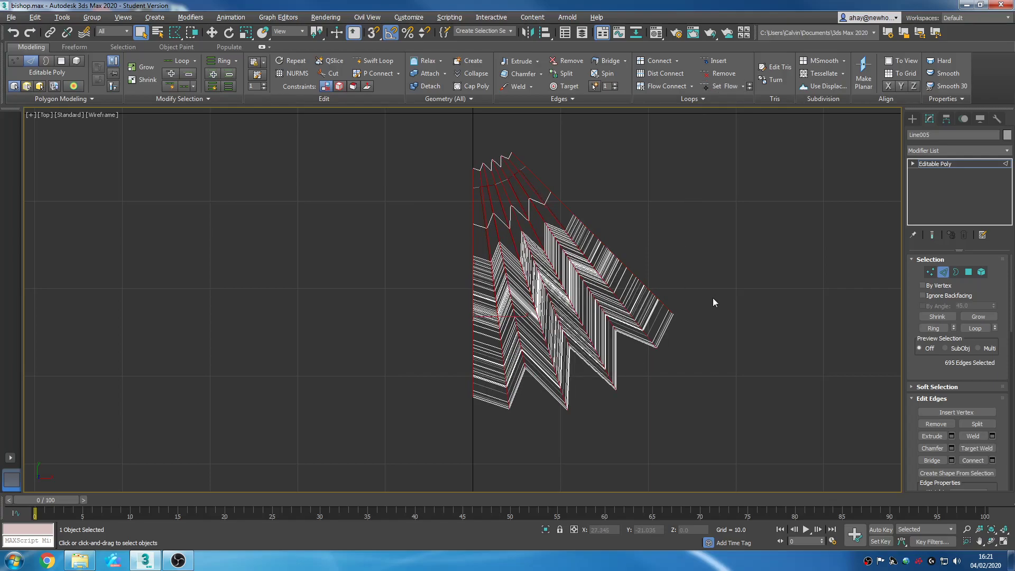
Step: Undo the repeated Set Flow passes on the radial edges
left_click(12, 33)
left_click(13, 33)
left_click(13, 33)
left_click(13, 33)
left_click(13, 33)
left_click(12, 33)
left_click(13, 33)
left_click(13, 33)
left_click(12, 34)
left_click(13, 34)
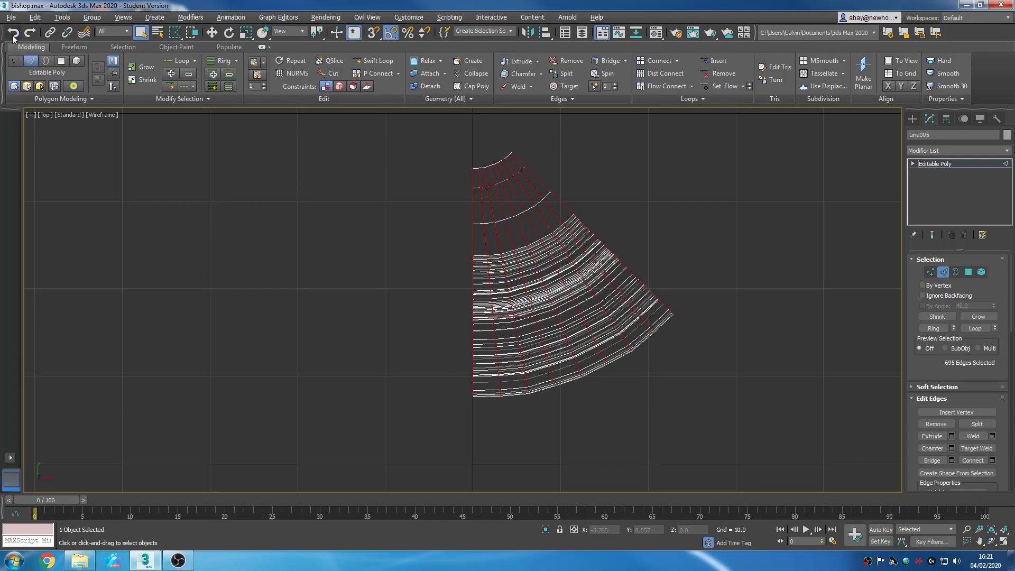
Step: Compare the wedge's outer outline with and without the Set Flow pass, keep the pass, and clear the edge selection
scroll(580, 394, "up", 6)
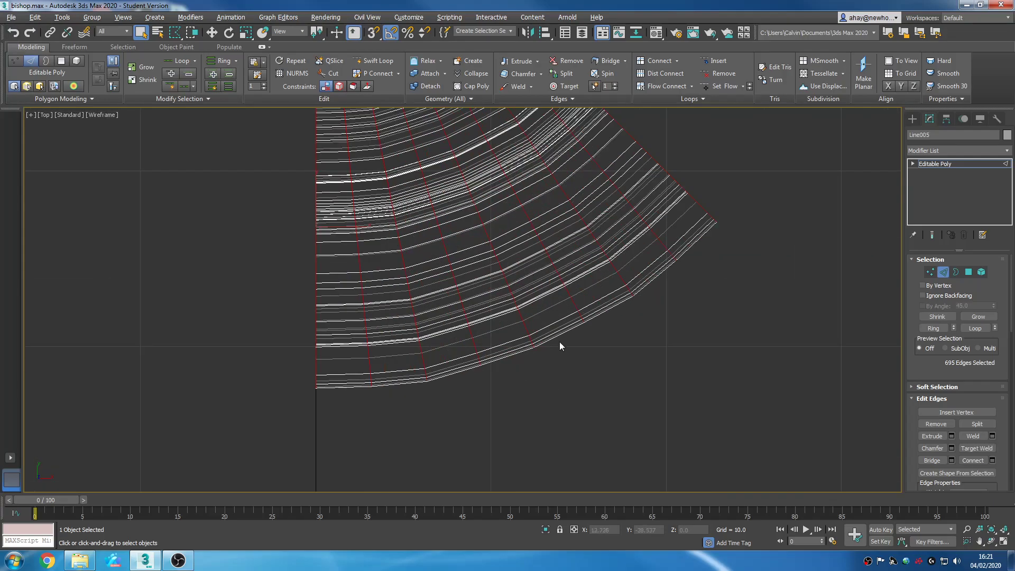
left_click(7, 33)
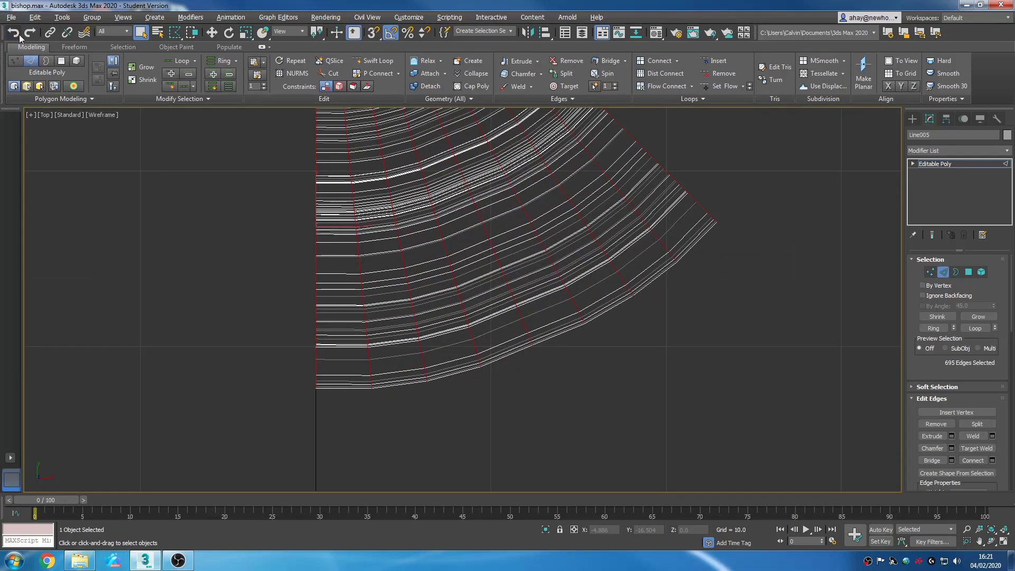
left_click(33, 38)
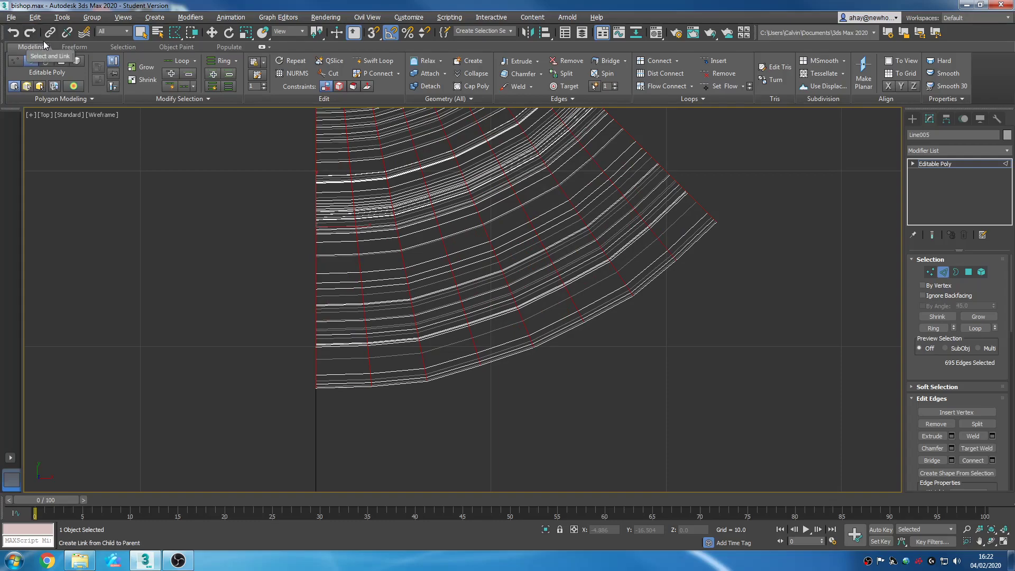
left_click(12, 34)
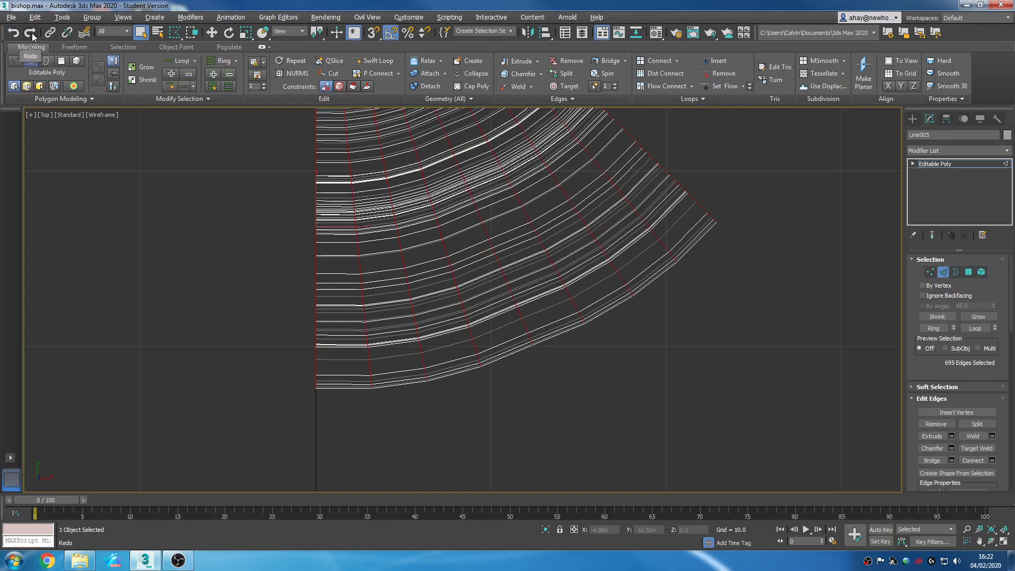
left_click(31, 34)
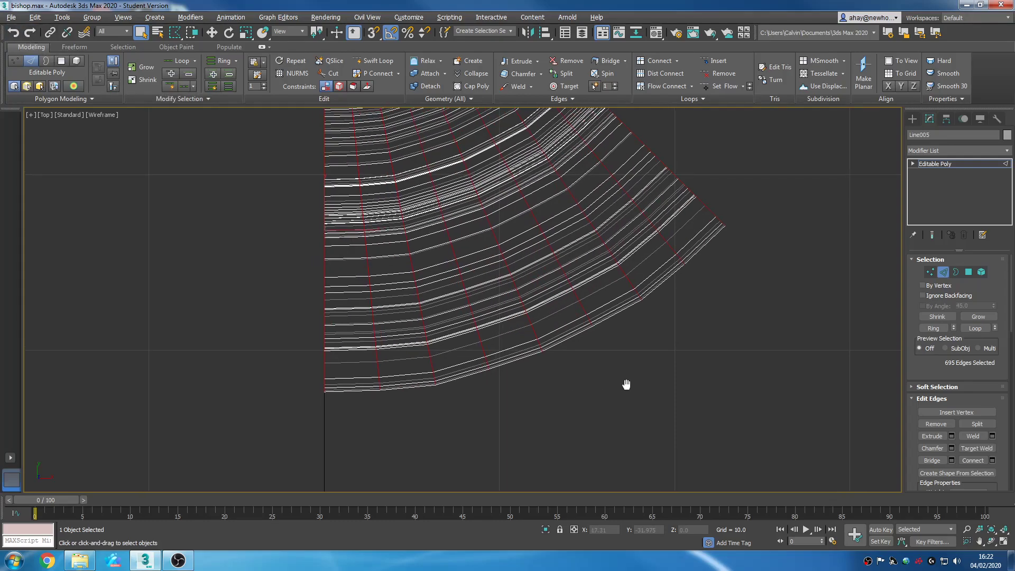
scroll(652, 370, "down", 2)
left_click(725, 340)
scroll(771, 338, "down", 3)
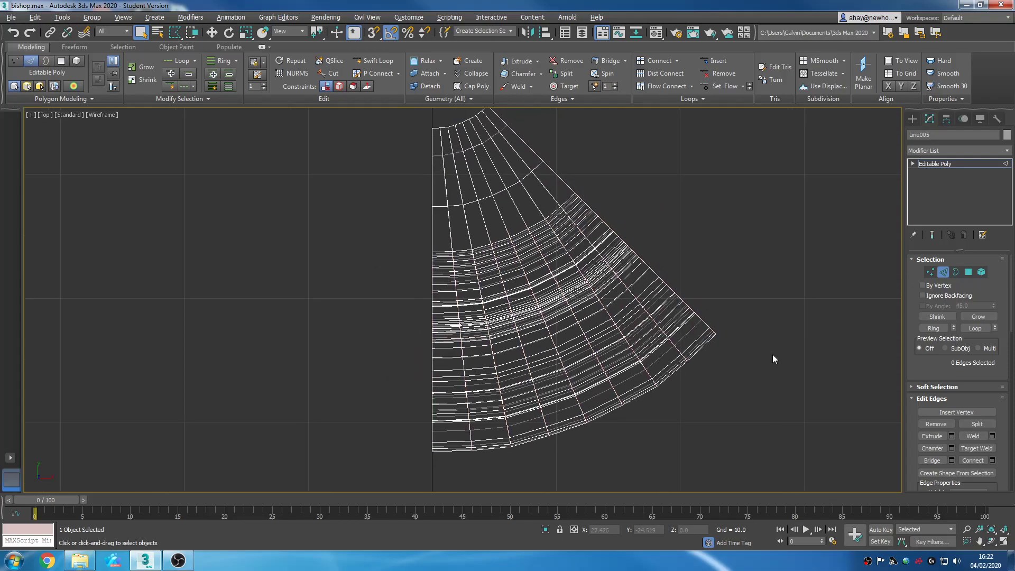
Step: Leave edge editing on the wedge and maximize the Perspective viewport
scroll(657, 366, "up", 3)
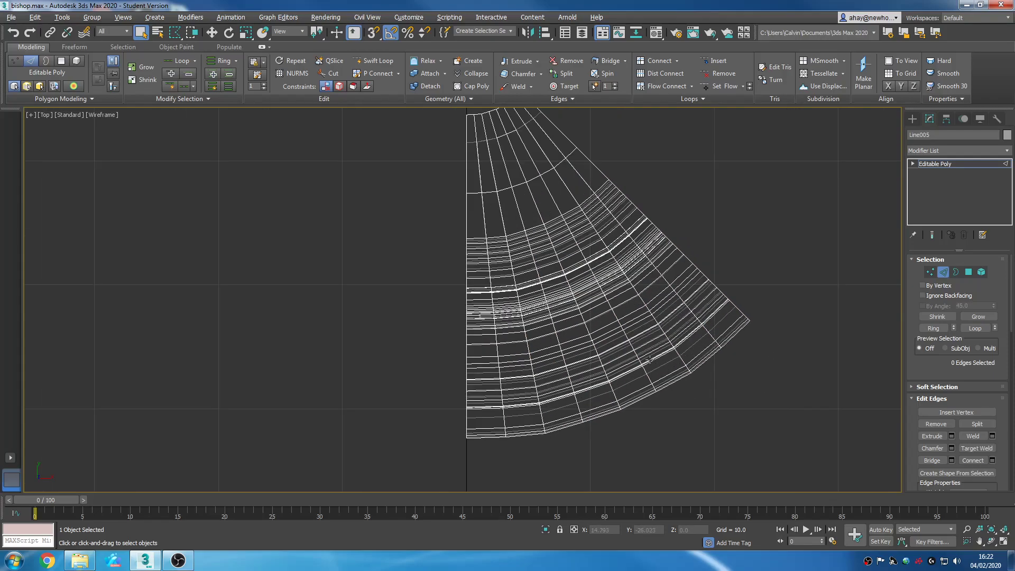
scroll(598, 335, "up", 4)
scroll(489, 359, "down", 4)
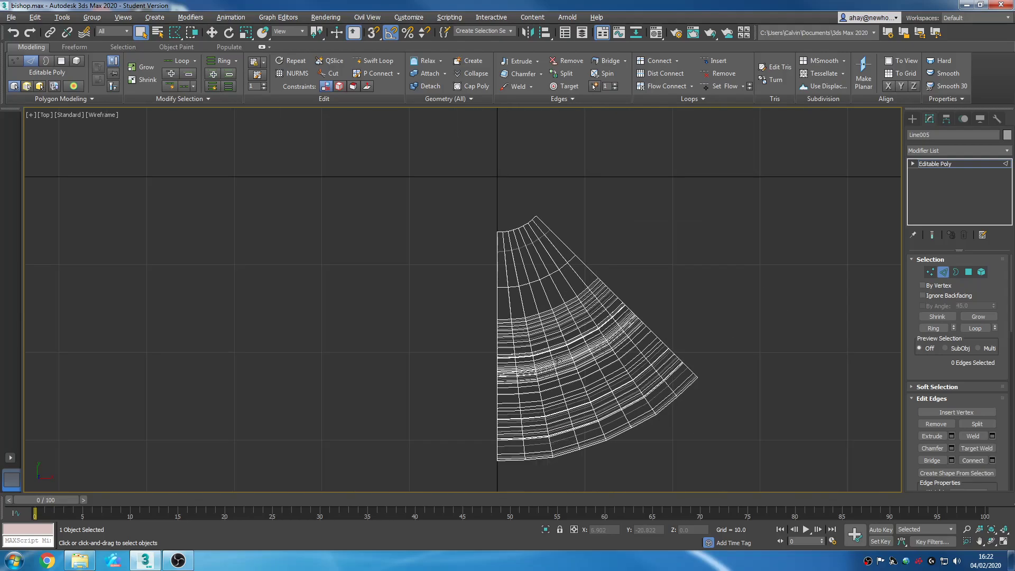
scroll(585, 378, "up", 1)
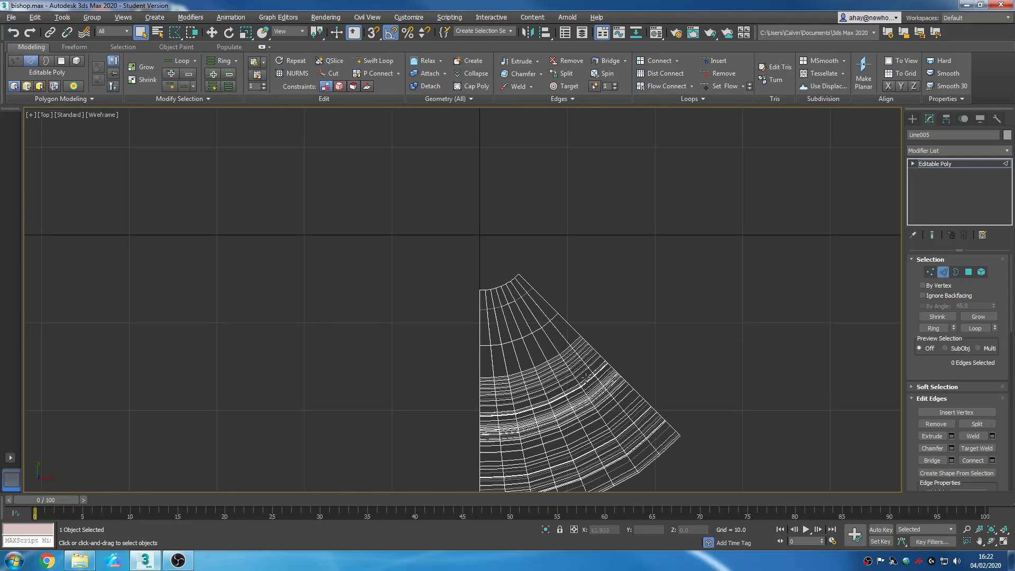
left_click(970, 165)
middle_click_drag(698, 338, 654, 293)
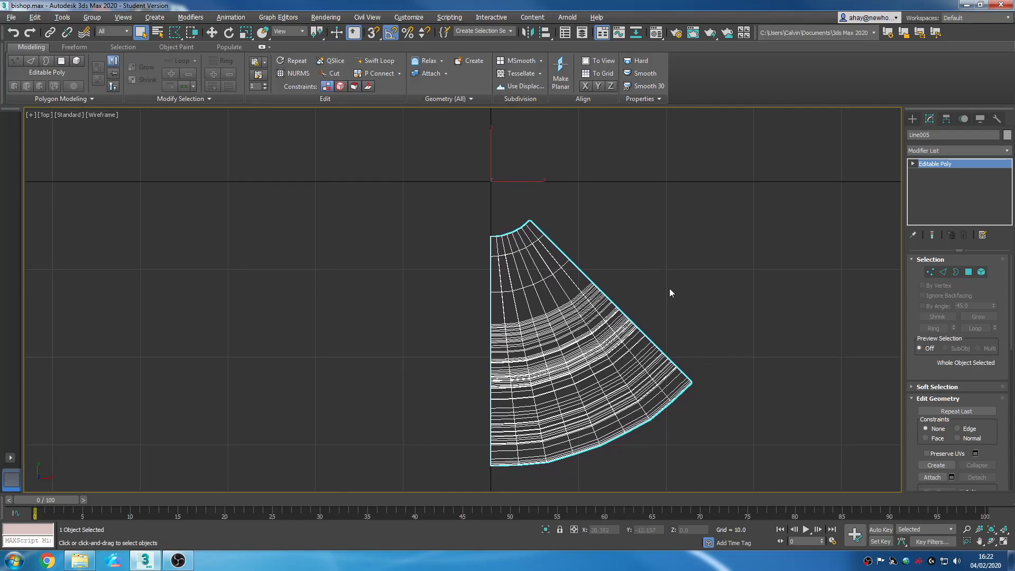
key("alt+w")
middle_click(668, 400)
key("alt+w")
Step: Deselect the wedge and change the selection region from fence to rectangular
middle_click_drag(625, 357, 482, 333, "alt")
middle_click_drag(483, 333, 663, 461)
left_click(615, 406)
scroll(564, 346, "up", 5)
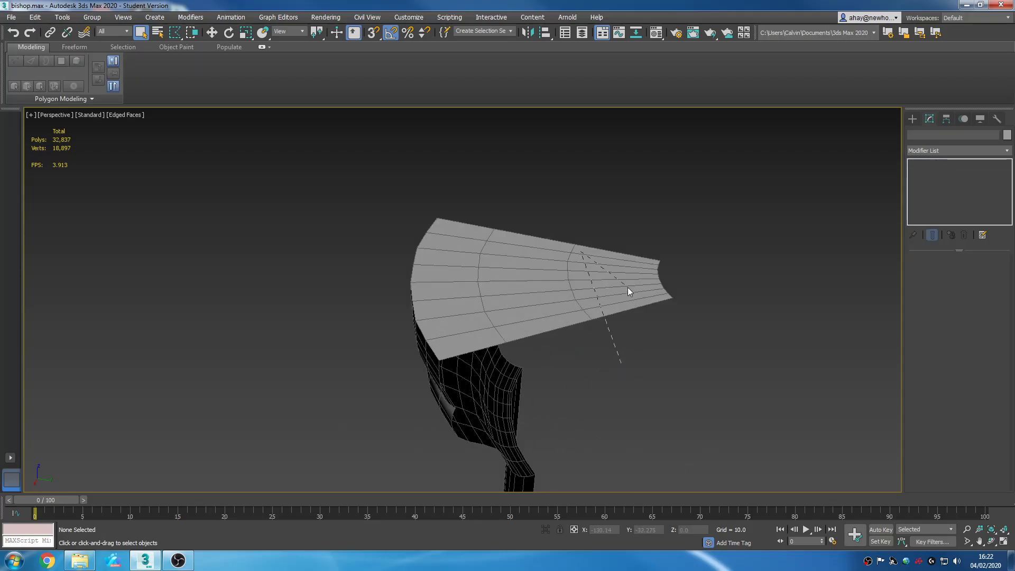
left_click_drag(175, 37, 175, 49)
middle_click_drag(655, 315, 607, 329, "alt")
scroll(538, 273, "up", 3)
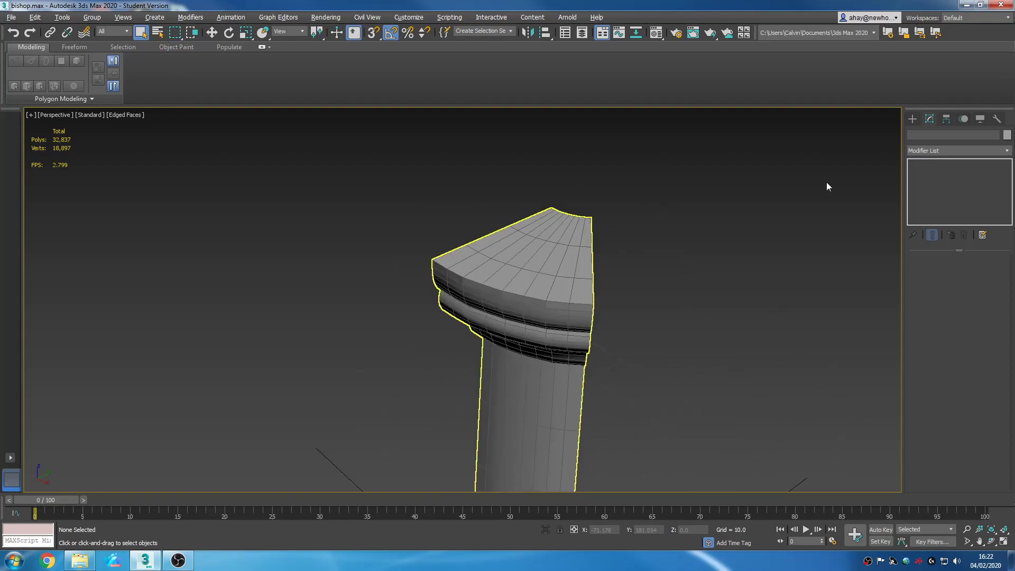
Step: In polygon mode on the wedge, select four adjacent polygons of the top's outer ring, starting from one radial side
left_click(550, 302)
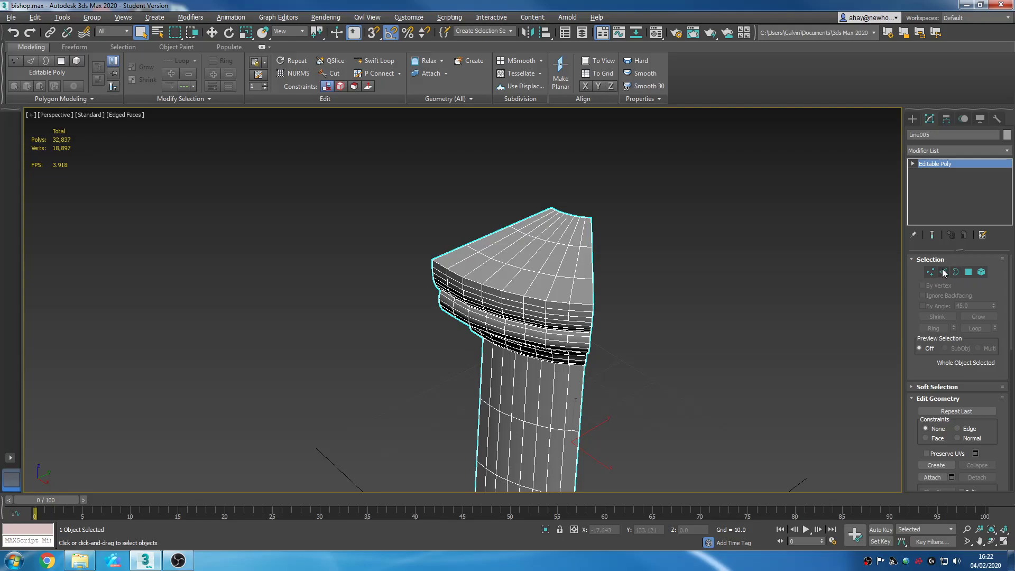
left_click(968, 272)
middle_click_drag(703, 260, 772, 340)
scroll(605, 317, "up", 2)
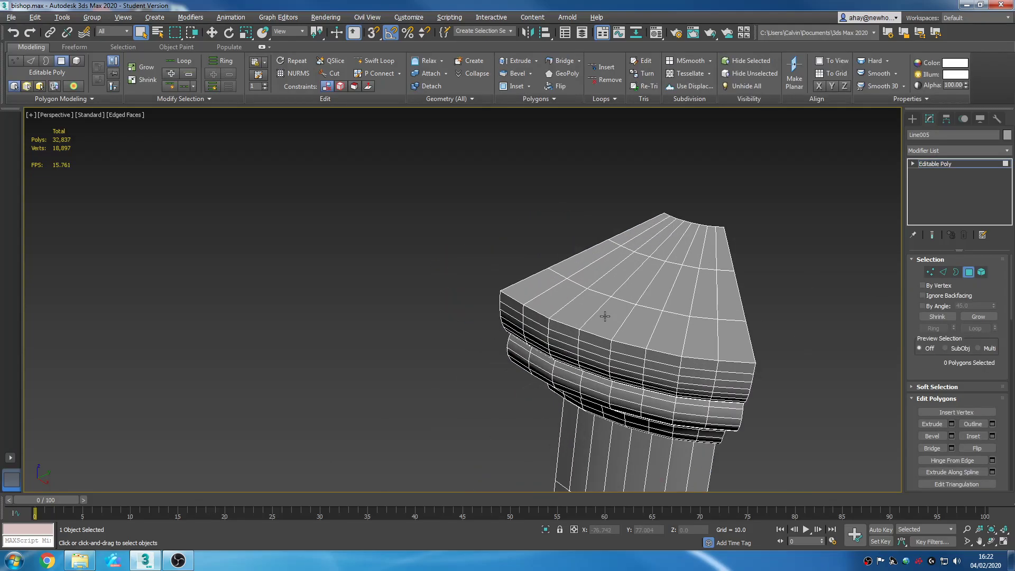
left_click(608, 315)
left_click(584, 305, "ctrl")
left_click(560, 295, "ctrl")
left_click(540, 292, "ctrl")
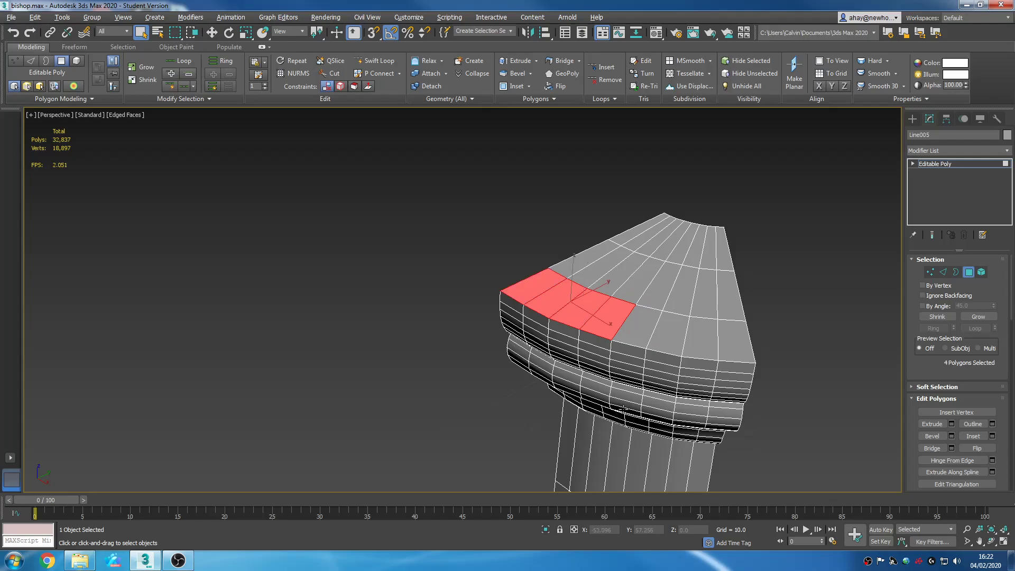
left_click(622, 319, "alt")
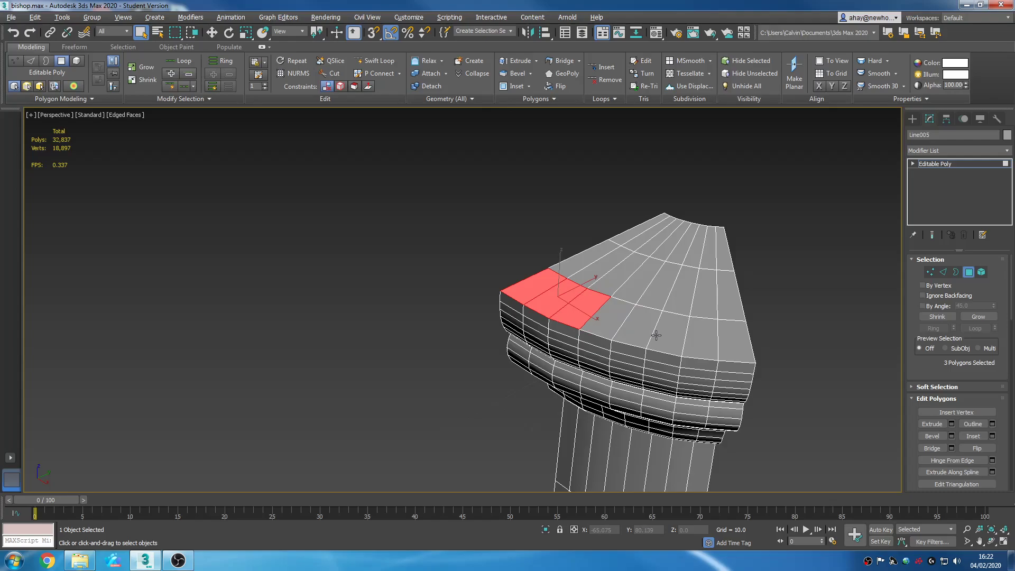
key("ctrl+z")
middle_click_drag(676, 342, 649, 335)
scroll(683, 338, "up", 2)
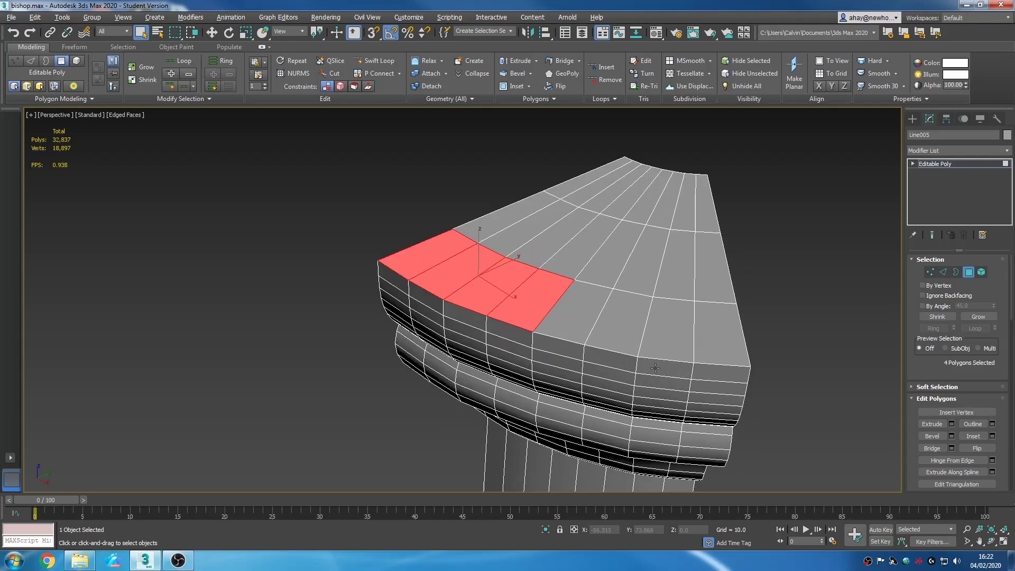
Step: Extrude the four selected top polygons as a group with a height of 10.0, and clear the selection
left_click(951, 425)
scroll(665, 376, "down", 3)
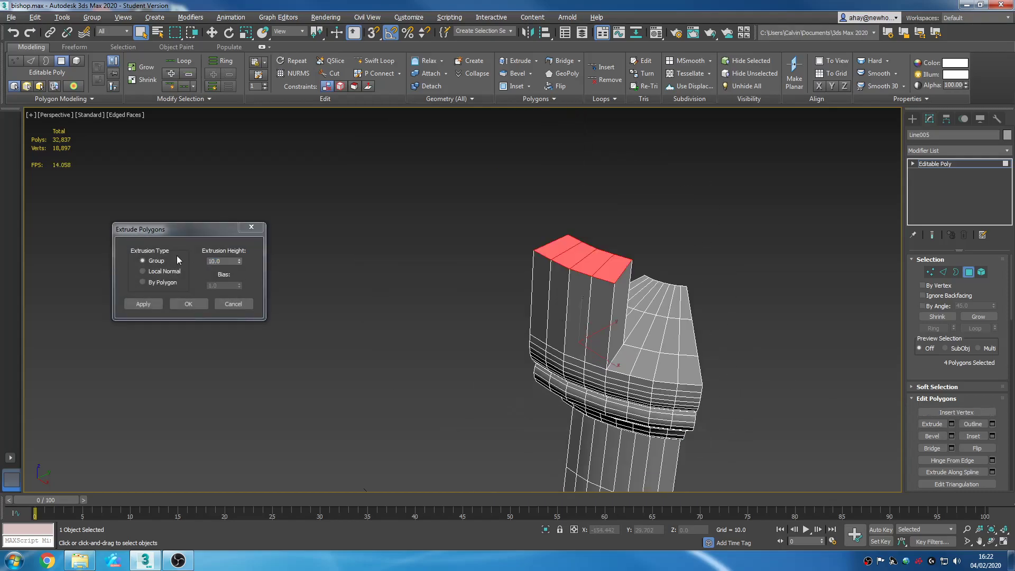
left_click(189, 302)
left_click(350, 372)
middle_click_drag(613, 426, 459, 368)
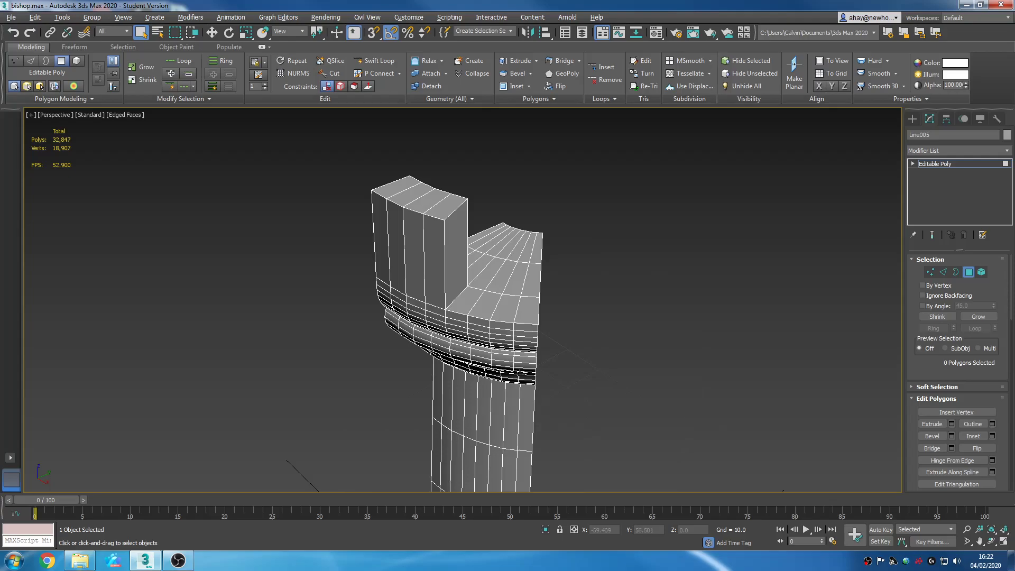
Step: Examine the rim's edge rows below and beside the extruded block
middle_click_drag(590, 348, 573, 333, "alt")
scroll(491, 291, "up", 6)
middle_click_drag(490, 292, 560, 345, "alt")
scroll(589, 312, "down", 3)
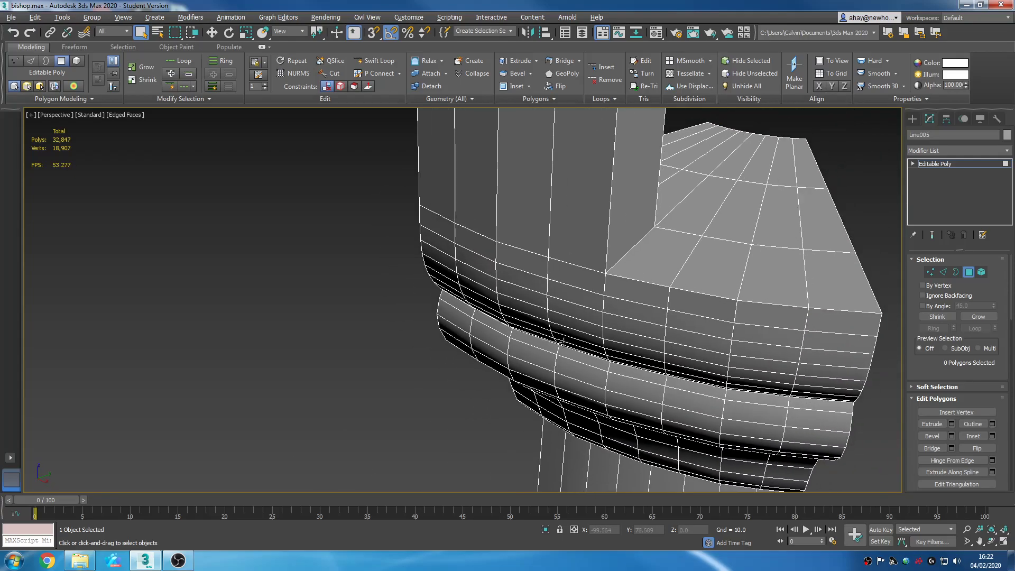
scroll(626, 283, "up", 2)
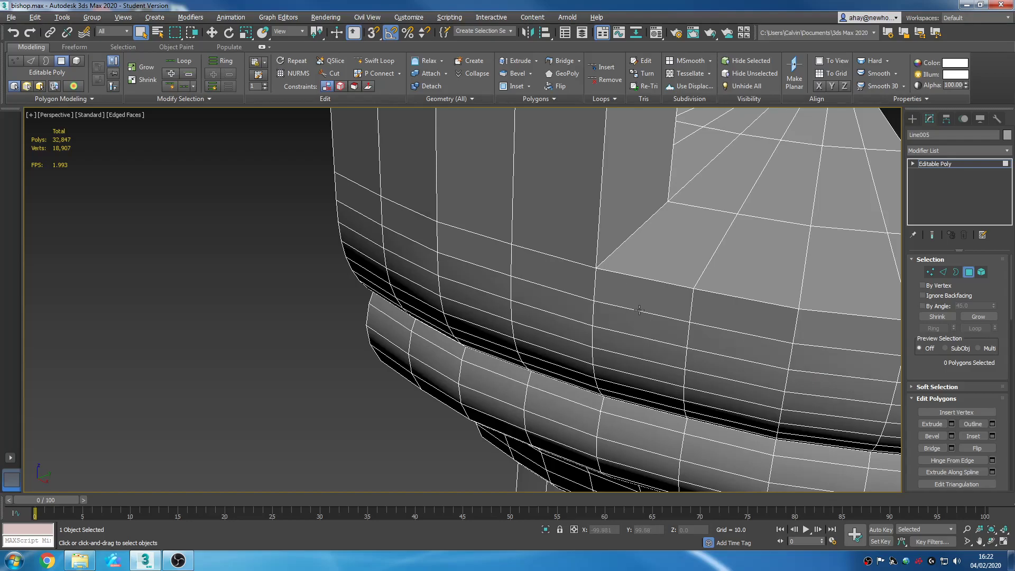
scroll(639, 315, "down", 3)
mouse_move(637, 312)
middle_mouse_down("alt")
mouse_move(630, 251)
mouse_move(626, 308)
middle_mouse_up("alt")
scroll(559, 231, "up", 3)
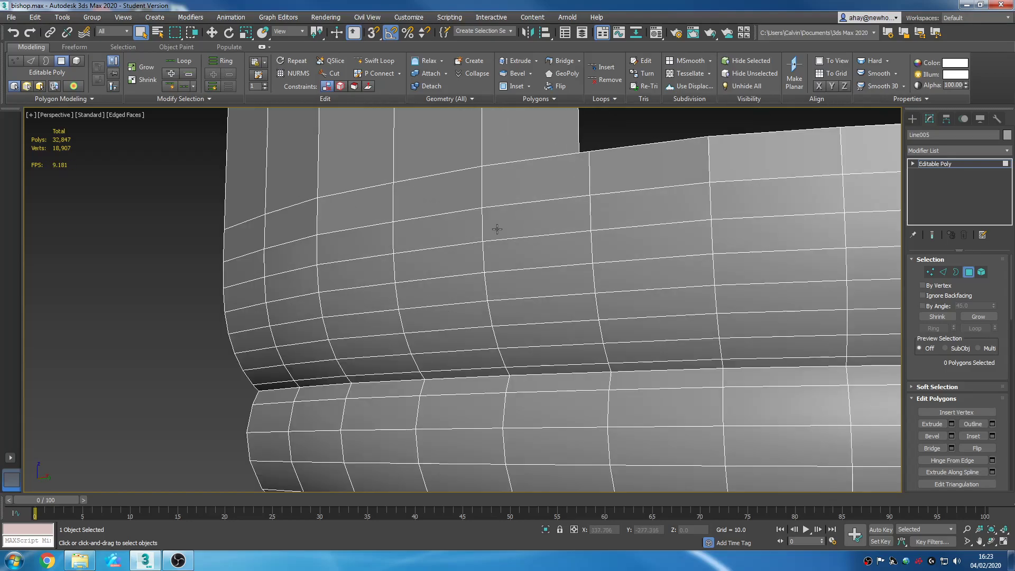
middle_click_drag(497, 229, 576, 336)
middle_click_drag(508, 277, 525, 301, "alt")
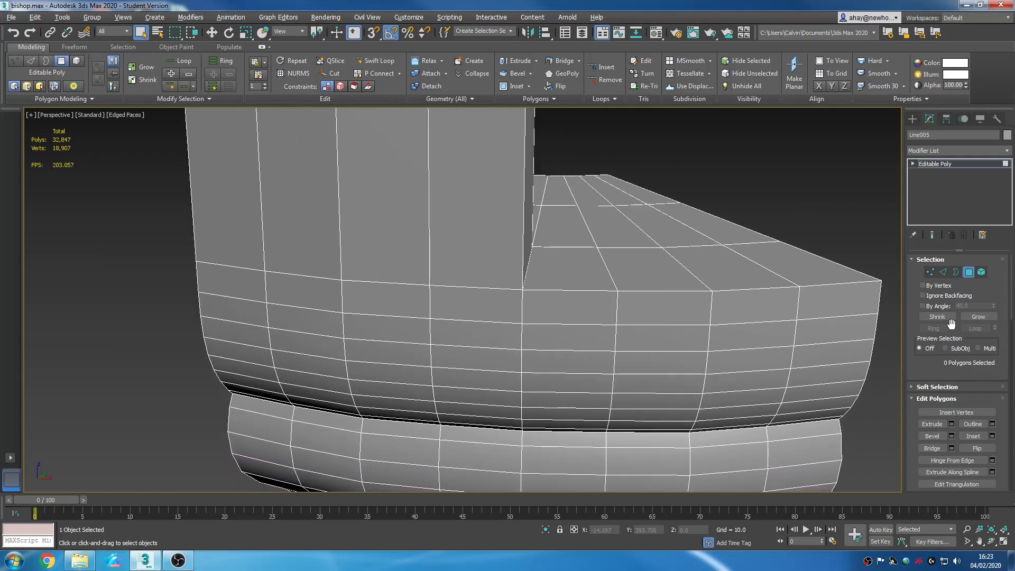
Step: Connect the five vertical edges in the rim's second row below the extruded block with a new horizontal edge line
left_click(945, 271)
left_click(431, 329)
left_click(343, 321, "ctrl")
left_click(205, 306, "ctrl")
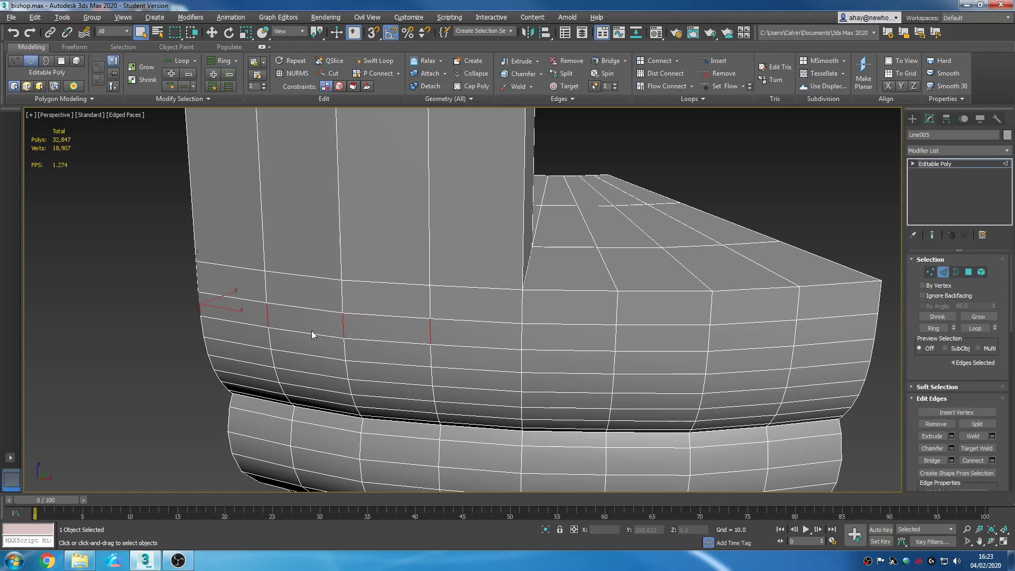
middle_click_drag(591, 347, 523, 323, "alt")
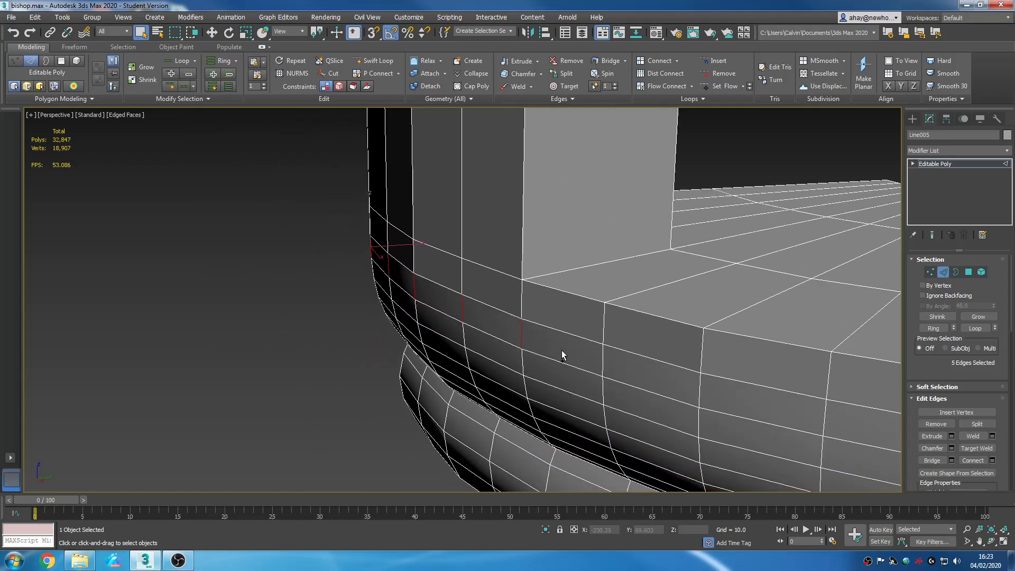
left_click(932, 459)
middle_click_drag(596, 395, 563, 377, "alt")
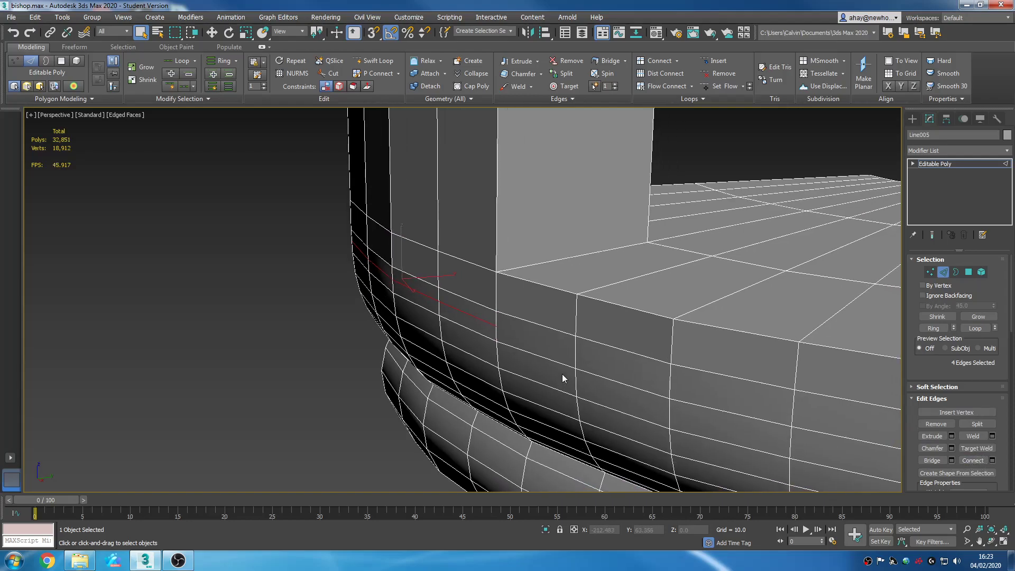
left_click(327, 385)
middle_click_drag(540, 321, 708, 313, "alt")
left_click(561, 263)
left_click(549, 299, "ctrl")
left_click(613, 268, "ctrl")
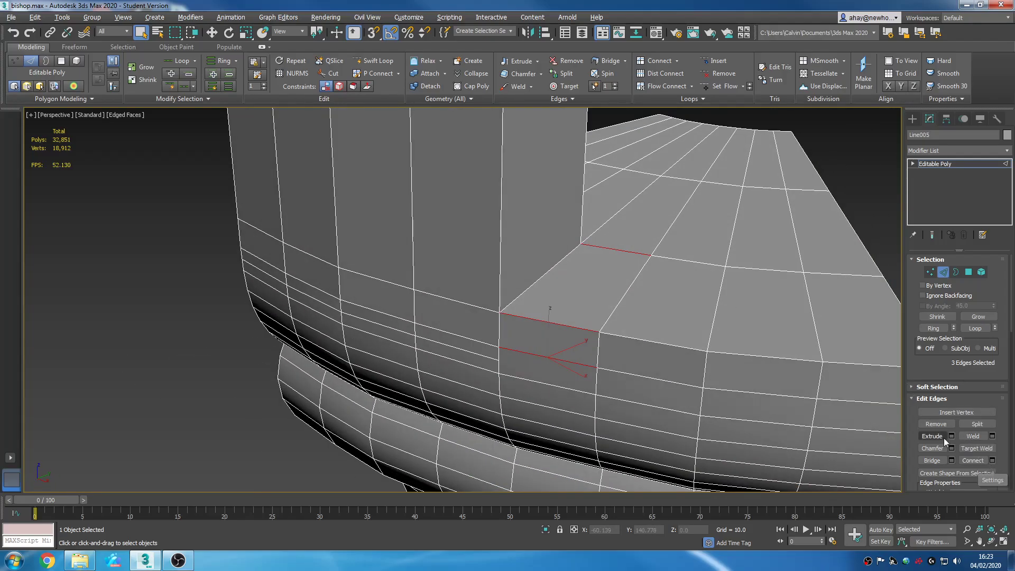
middle_click_drag(754, 267, 591, 258, "alt")
left_click(817, 443)
Step: Use Swift Loop to insert an edge loop across the wedge's top, just inside the extruded block's inner side, and activate Move
scroll(709, 406, "down", 8)
scroll(662, 338, "up", 8)
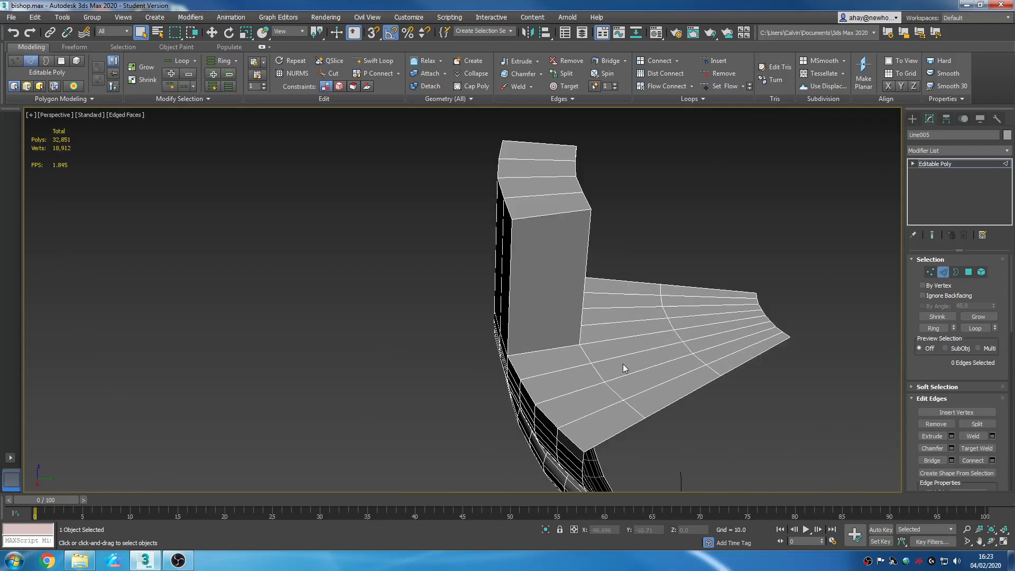
left_click(376, 62)
middle_click_drag(555, 267, 494, 262)
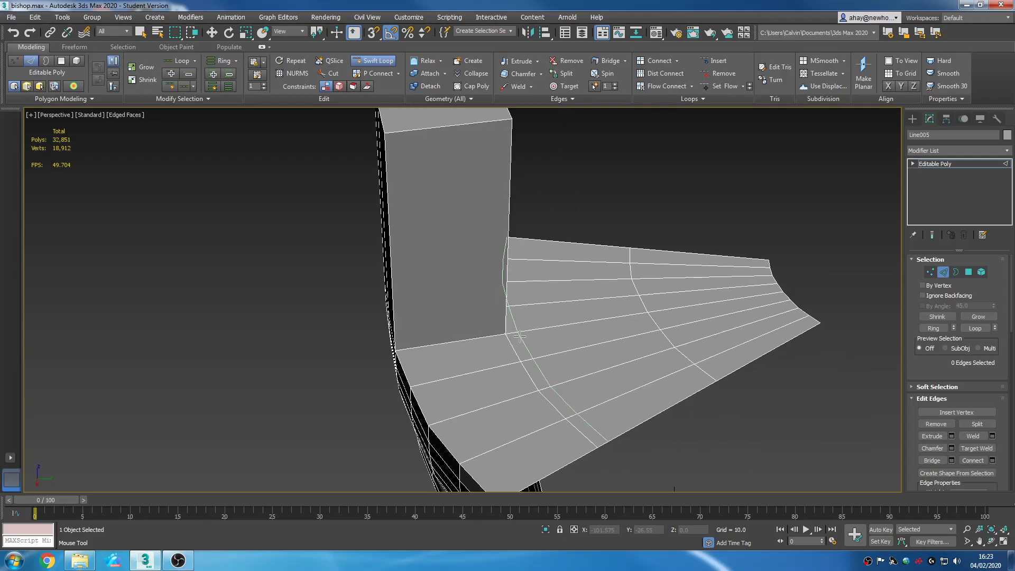
left_click(519, 336)
middle_click_drag(605, 451, 717, 397, "alt")
key("w")
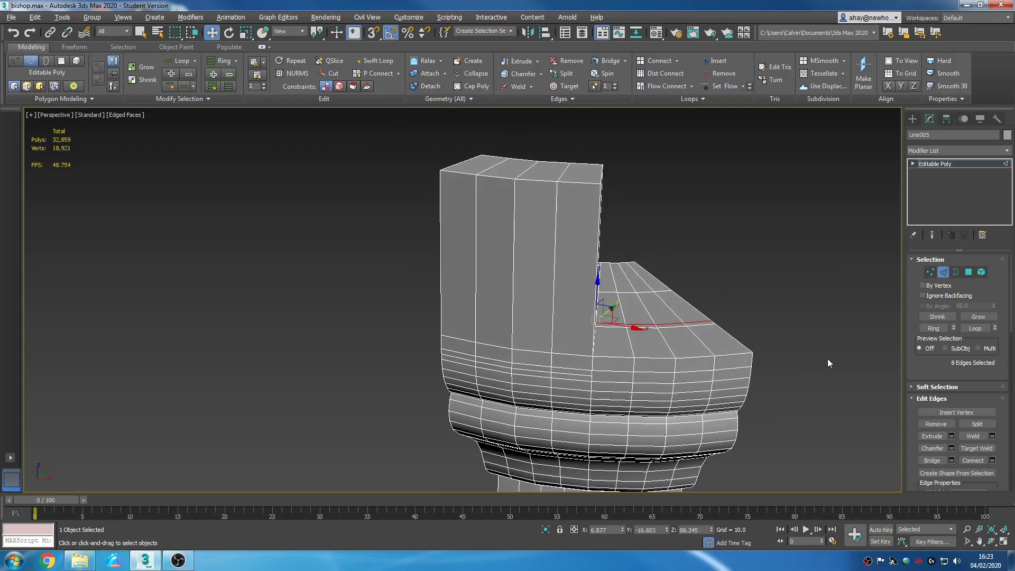
middle_click_drag(633, 397, 589, 345)
scroll(589, 344, "up", 3)
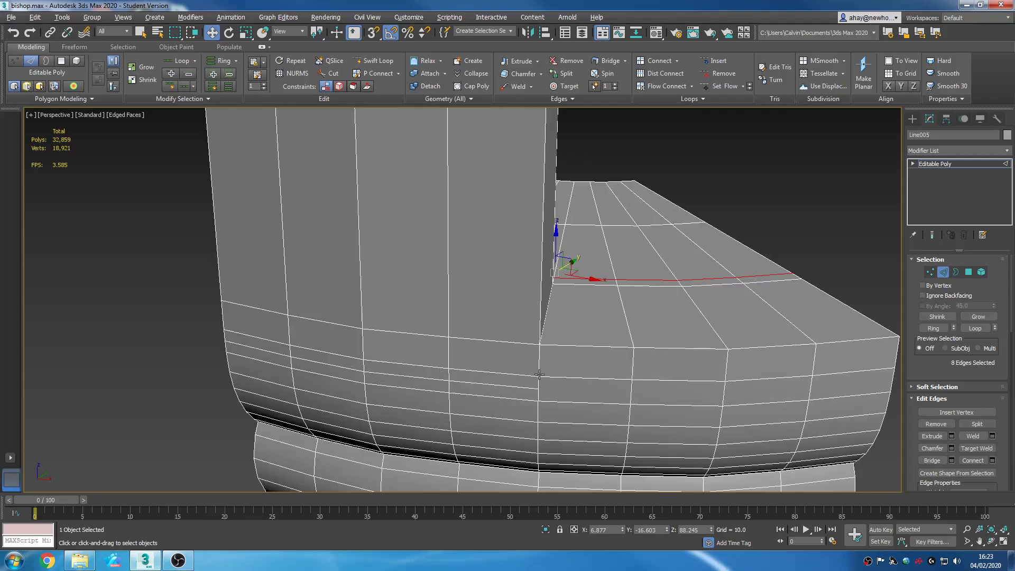
Step: Connect the three horizontal edges beside the extruded block's base corner with one segment, sliding the new edges close to the block
scroll(539, 374, "up", 2)
scroll(670, 372, "up", 1)
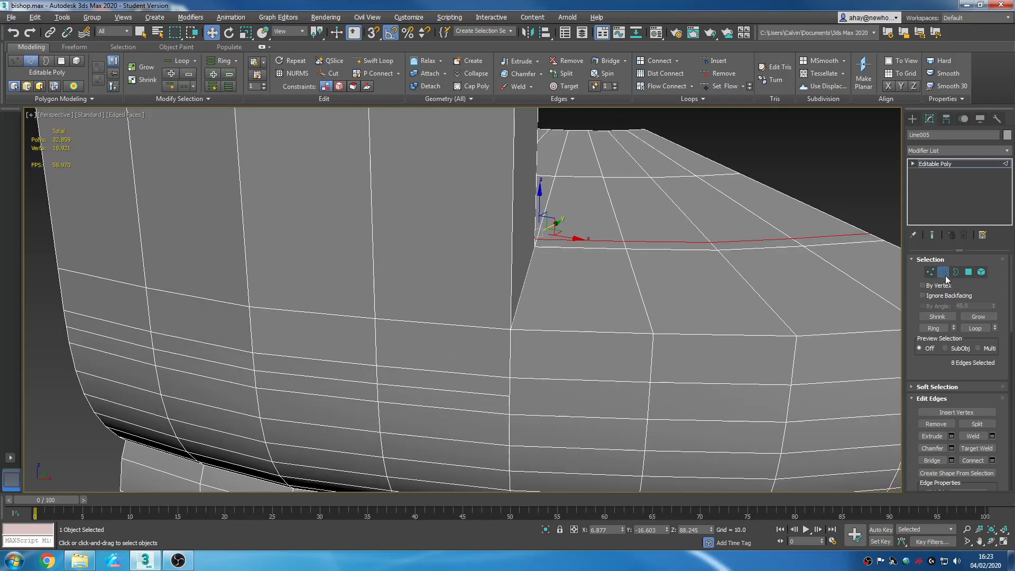
left_click(554, 381)
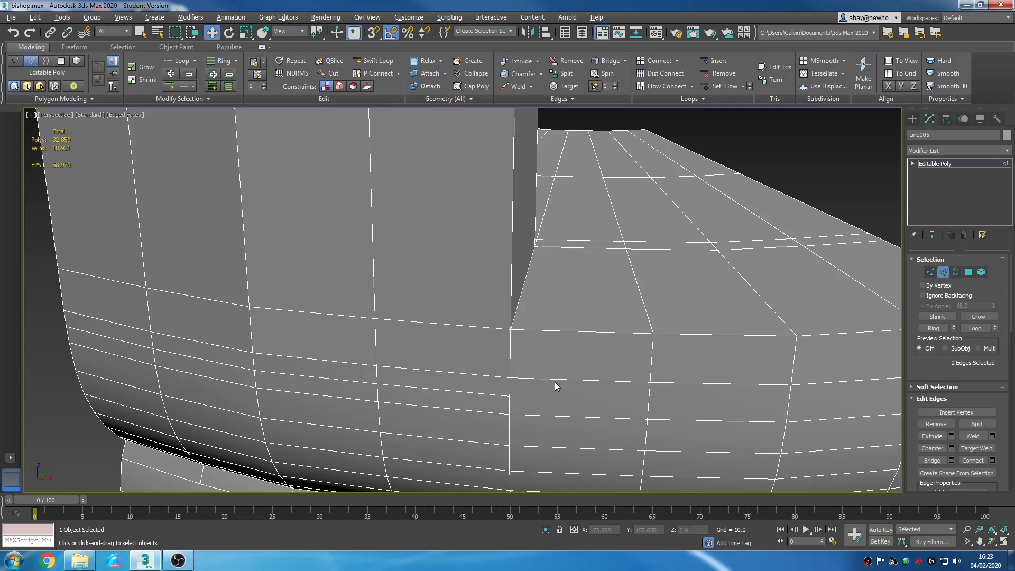
left_click(567, 328, "ctrl")
left_click(601, 250, "ctrl")
left_click(596, 258)
left_click(588, 247)
left_click(584, 331, "ctrl")
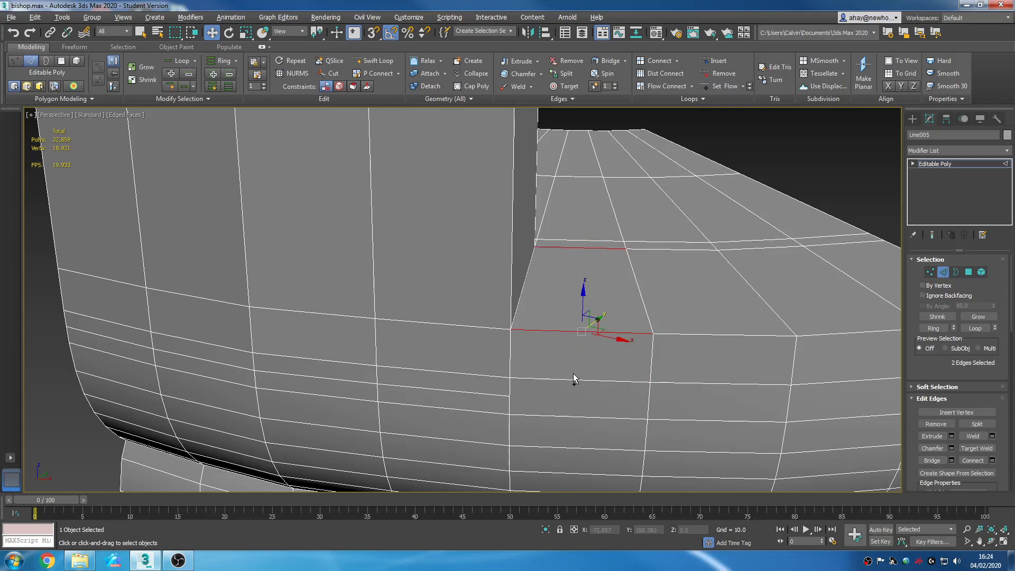
left_click(573, 376, "ctrl")
middle_click_drag(607, 372, 679, 304, "alt")
middle_click_drag(567, 318, 813, 376, "alt")
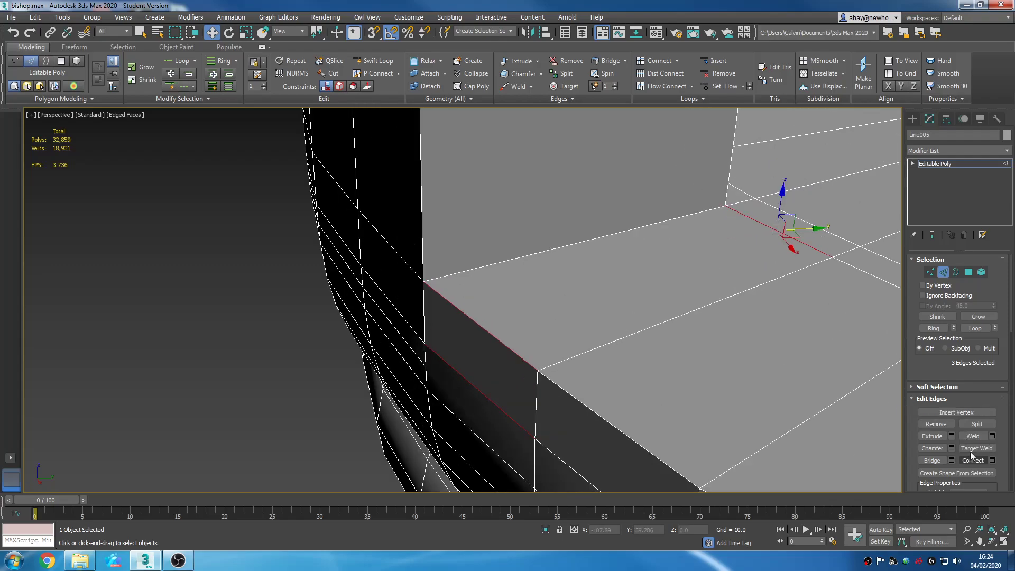
left_click(992, 460)
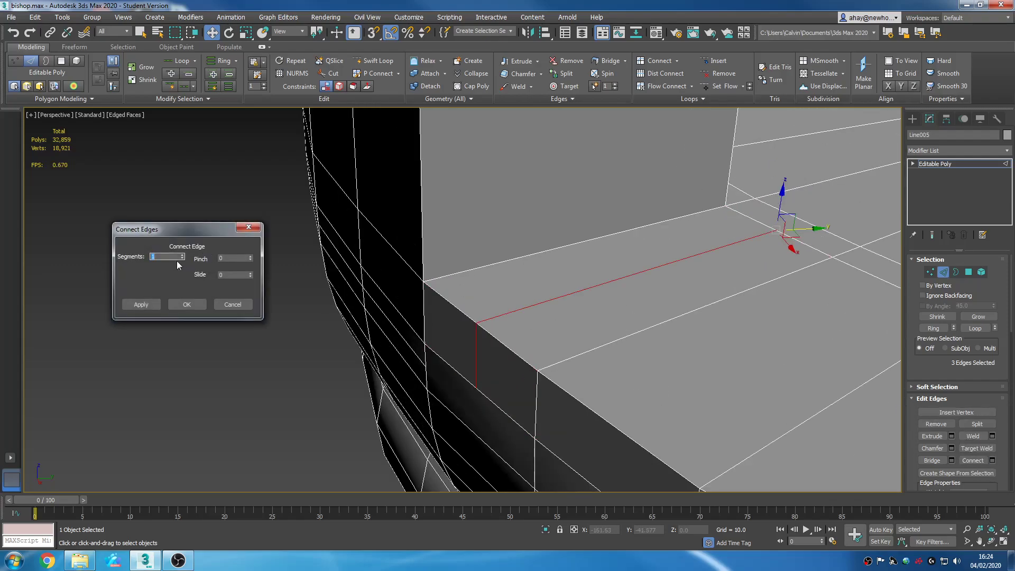
left_click_drag(250, 257, 256, 201)
right_click(251, 257)
left_click_drag(250, 274, 259, 238)
left_click(231, 277)
left_click(198, 303)
scroll(280, 322, "down", 5)
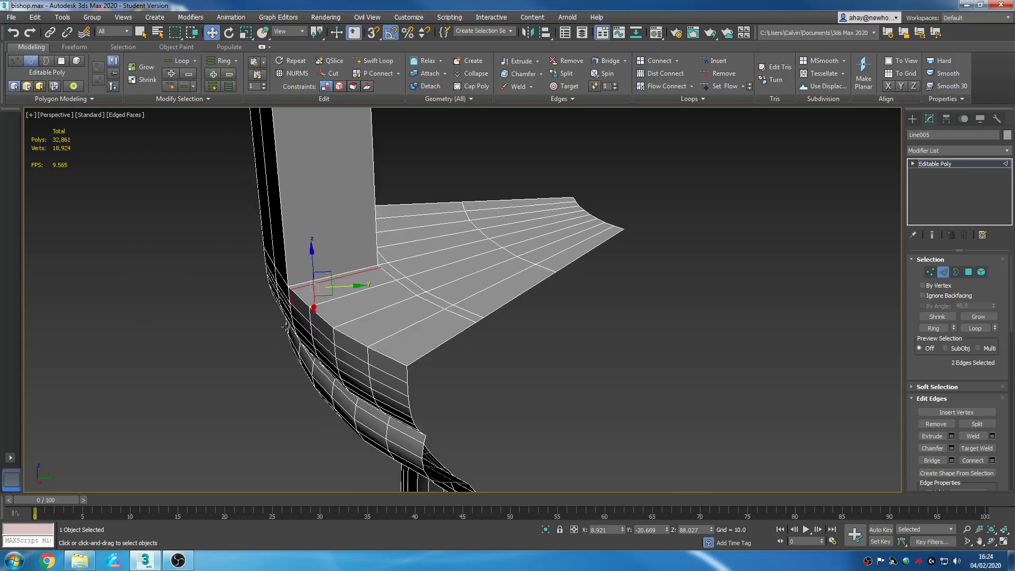
Step: Cut from the new vertical edge's lower end into the face below and join it to the end of the rim's added horizontal edge line
left_click(245, 369)
middle_click_drag(245, 369, 388, 329, "alt")
scroll(388, 328, "up", 6)
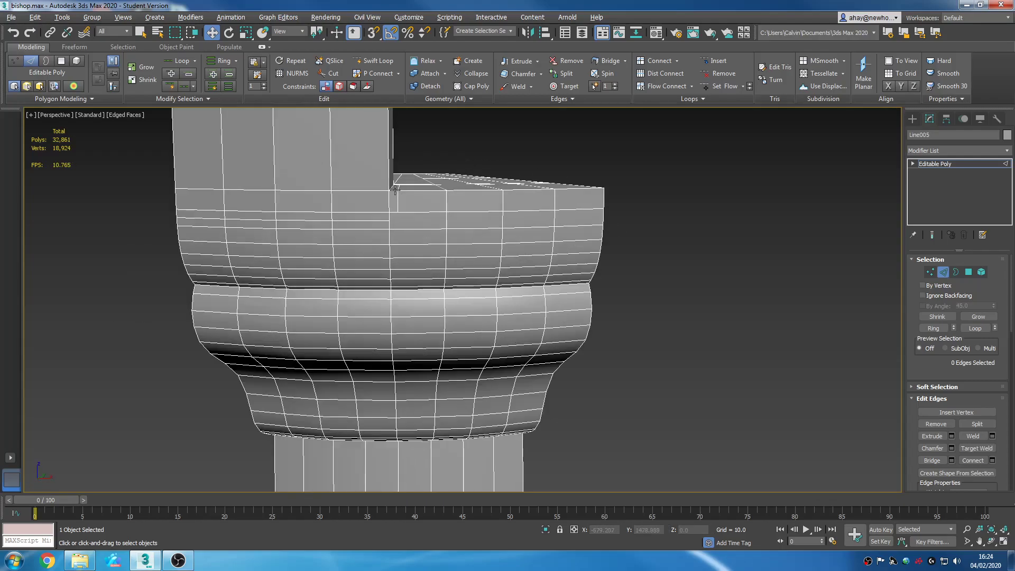
middle_click_drag(421, 247, 428, 301)
scroll(401, 268, "up", 3)
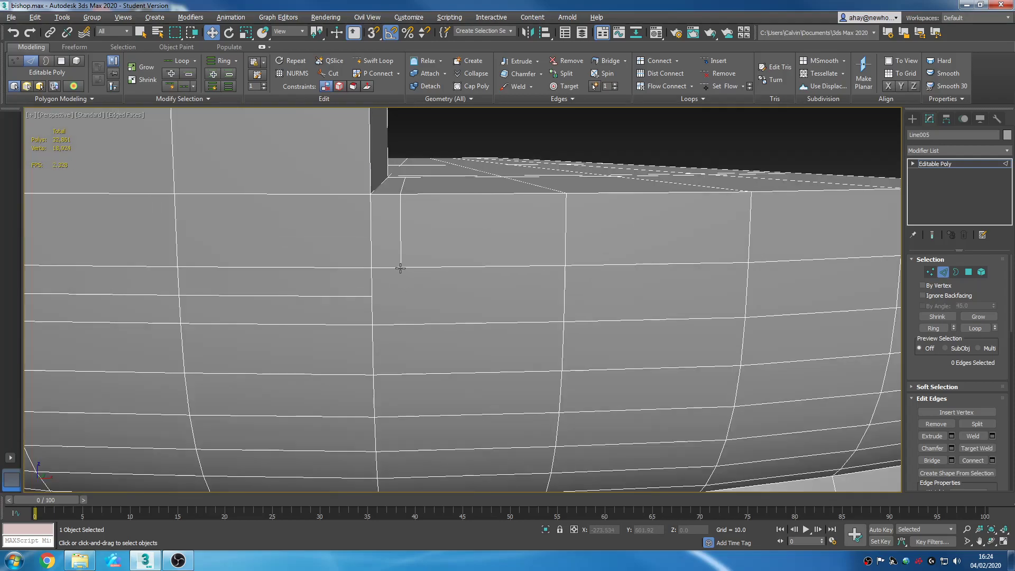
left_click(933, 271)
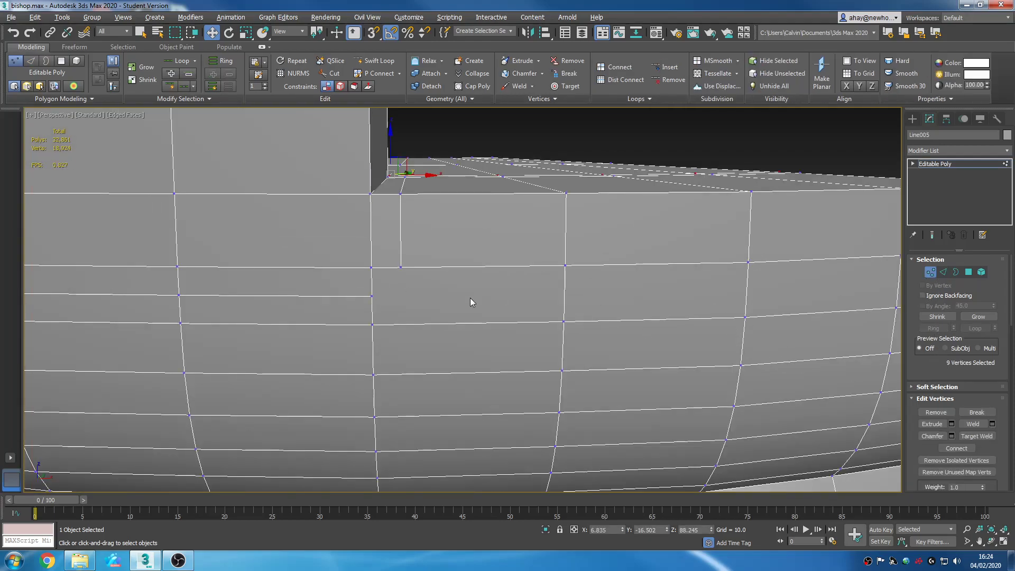
scroll(470, 302, "up", 2)
scroll(460, 302, "up", 2)
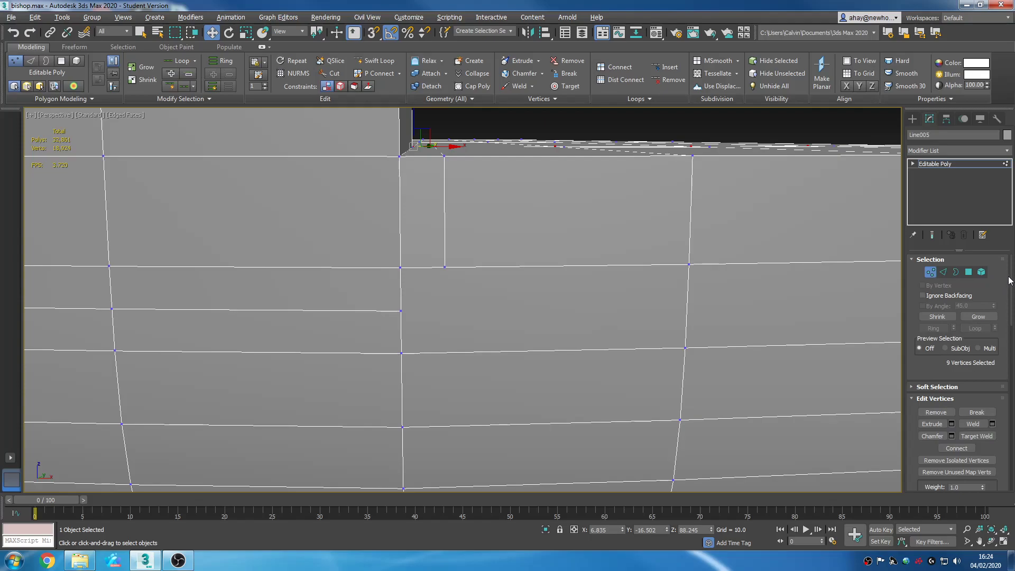
left_click_drag(1011, 279, 999, 342)
scroll(999, 342, "up", 5)
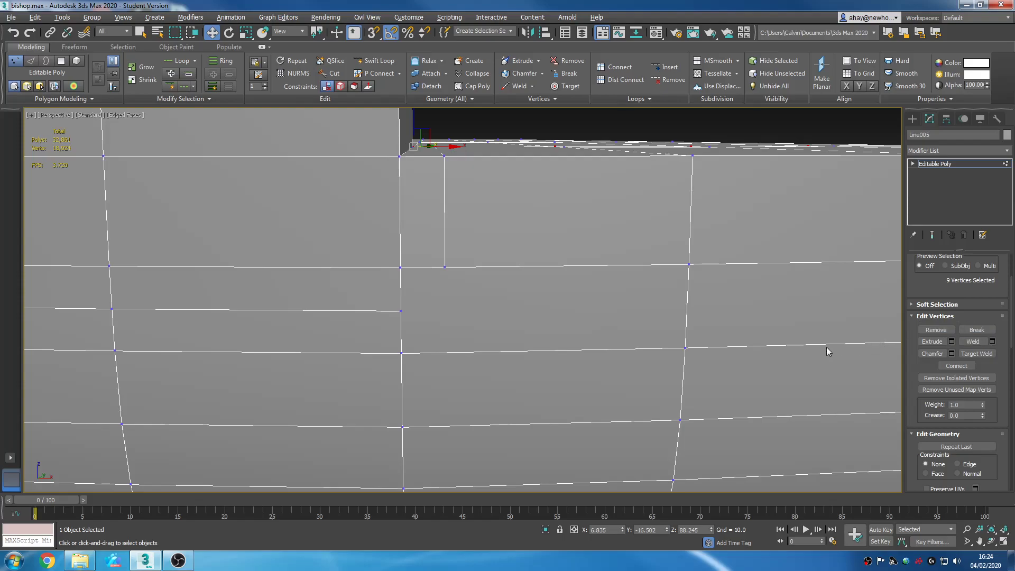
key("1")
left_click(983, 433)
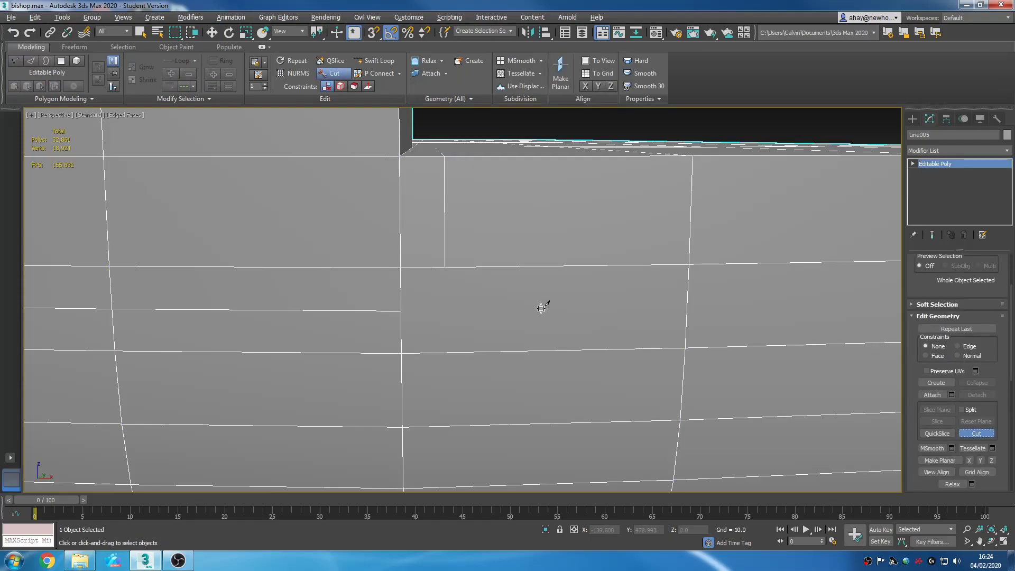
left_click(445, 266)
left_click(459, 310)
middle_click_drag(505, 328, 522, 345)
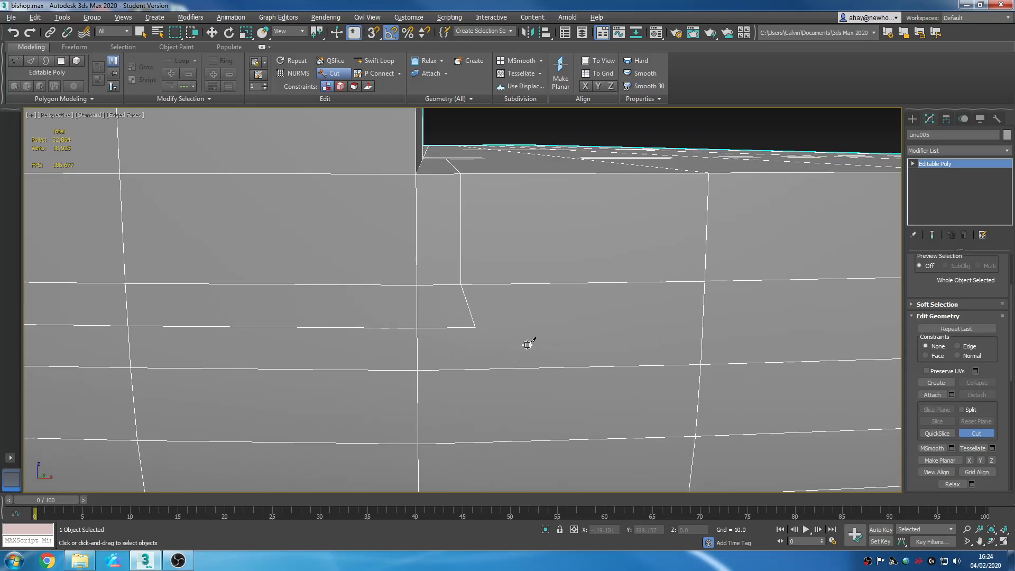
Step: Cut diagonally from the new corner point to the vertex on the rim's next vertical edge, and finish the Cut tool
left_click(473, 325)
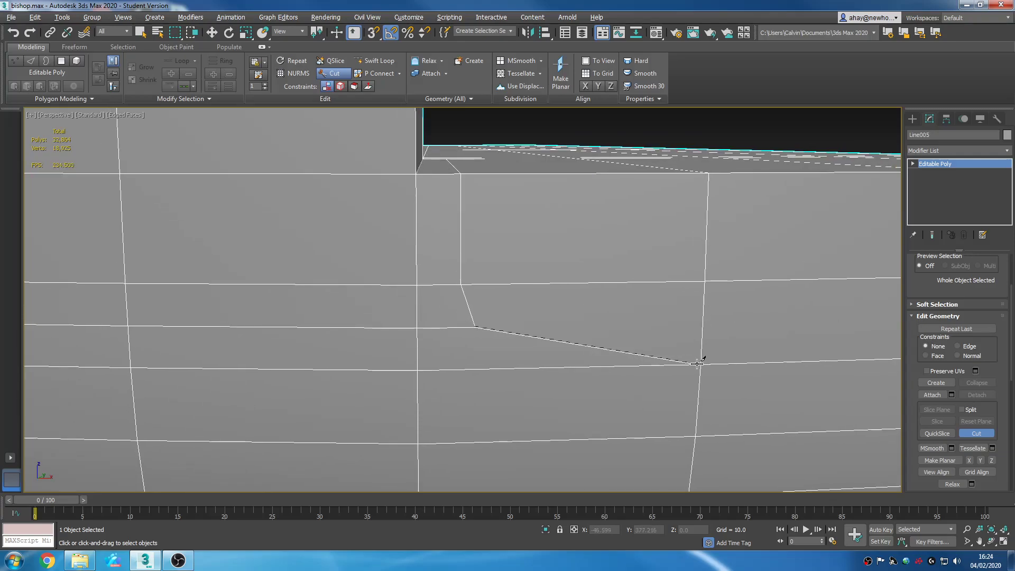
scroll(593, 316, "down", 5)
right_click(622, 321)
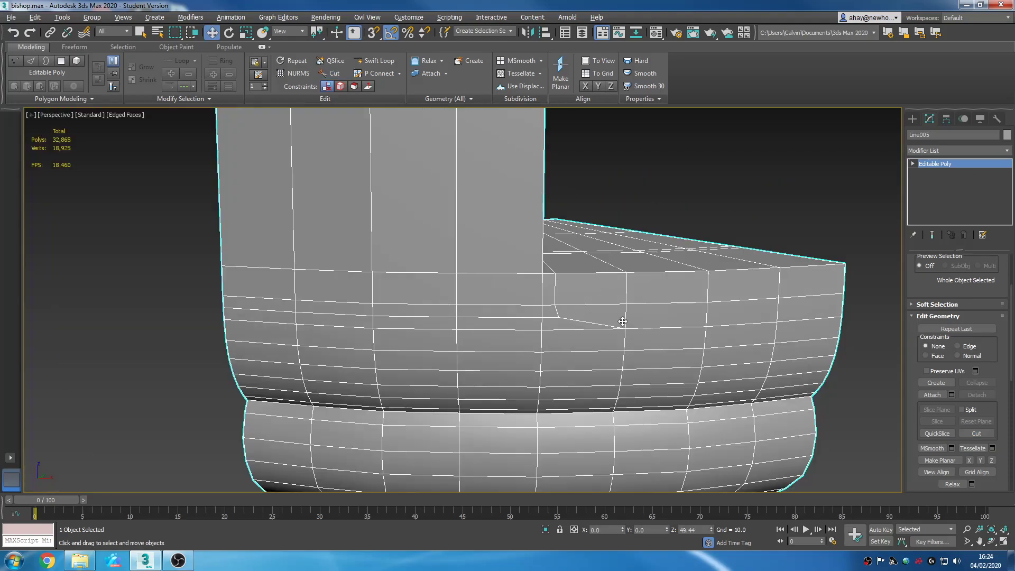
Step: Add an OpenSubdiv modifier to the body wedge and set its iterations to 2
middle_click_drag(643, 349, 560, 346, "alt")
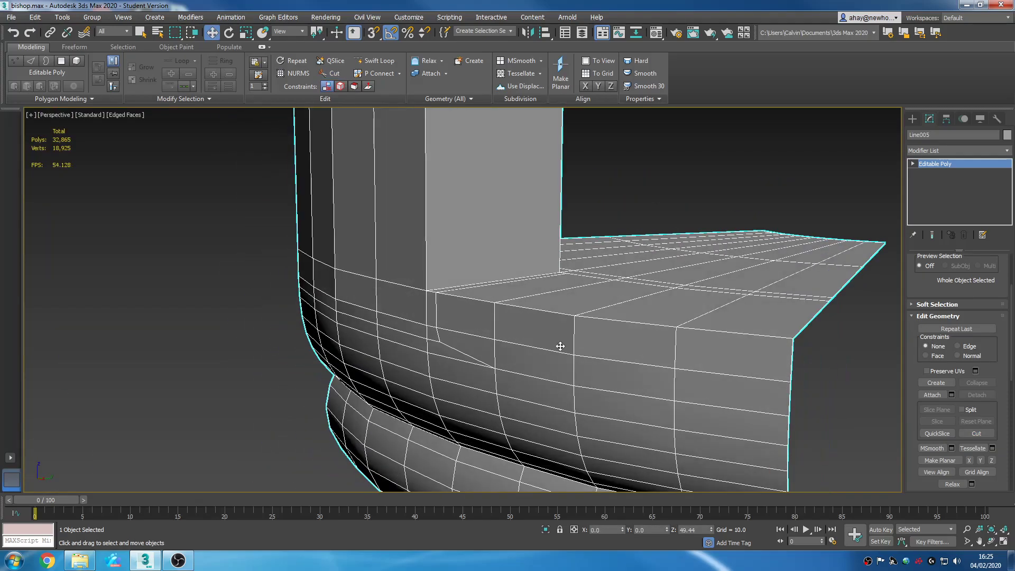
left_click(979, 151)
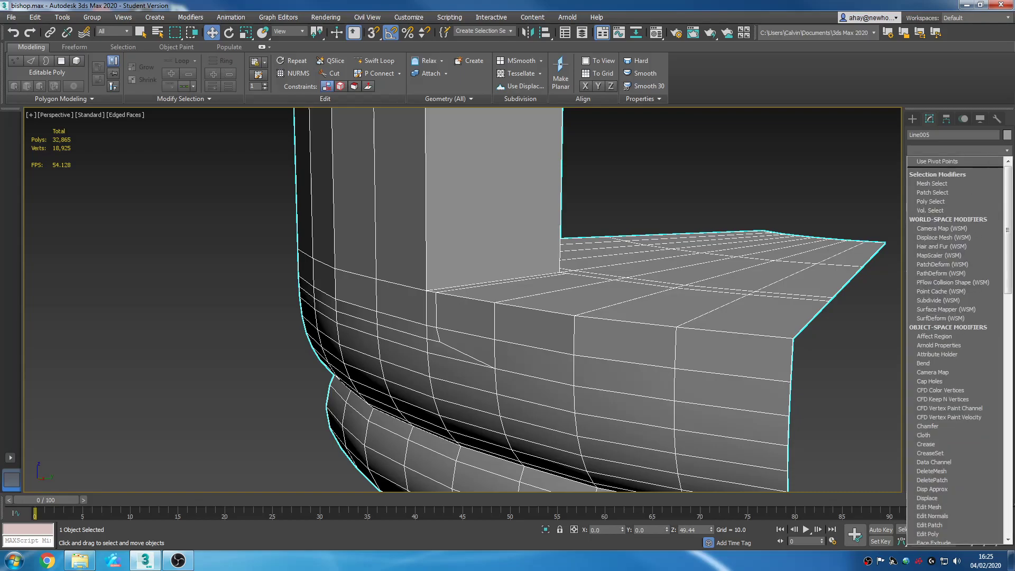
key("o")
key("Return")
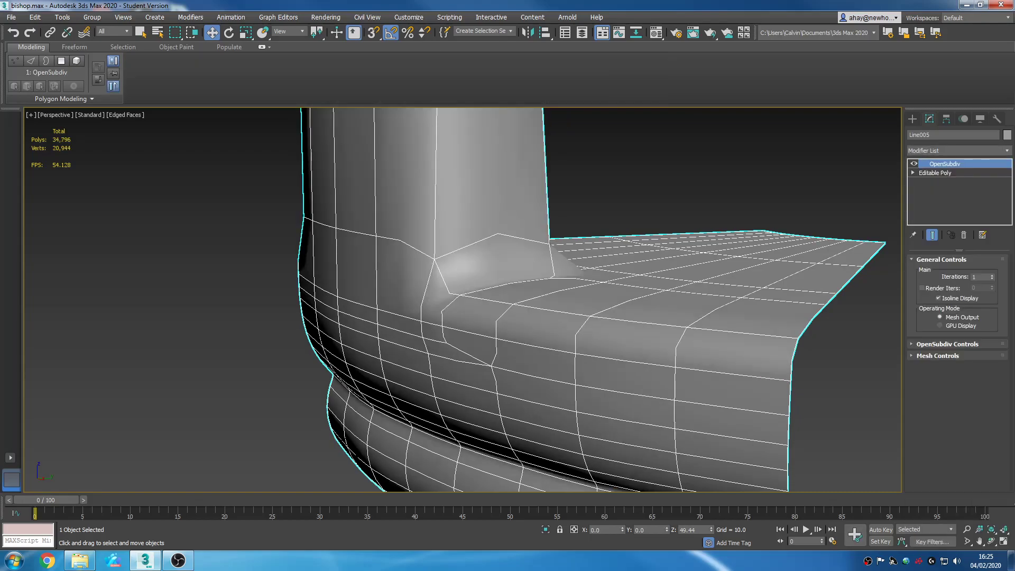
left_click(991, 275)
Step: Hide the edged faces and examine the smoothed surface where the extruded block meets the rim
middle_click_drag(684, 352, 635, 340)
scroll(647, 325, "down", 2)
key("F4")
scroll(743, 324, "up", 2)
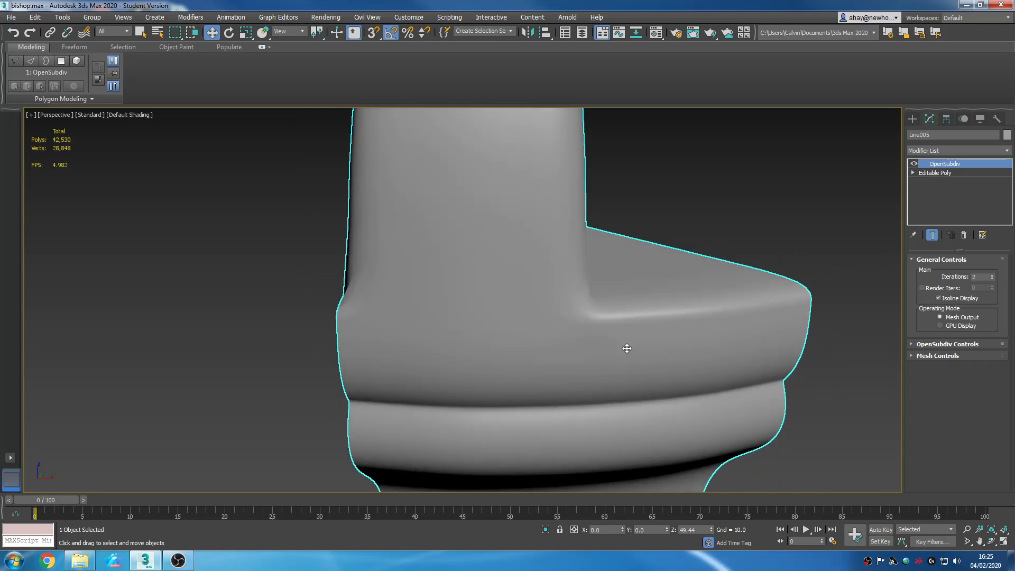
scroll(534, 355, "up", 2)
scroll(508, 344, "up", 2)
scroll(509, 344, "up", 2)
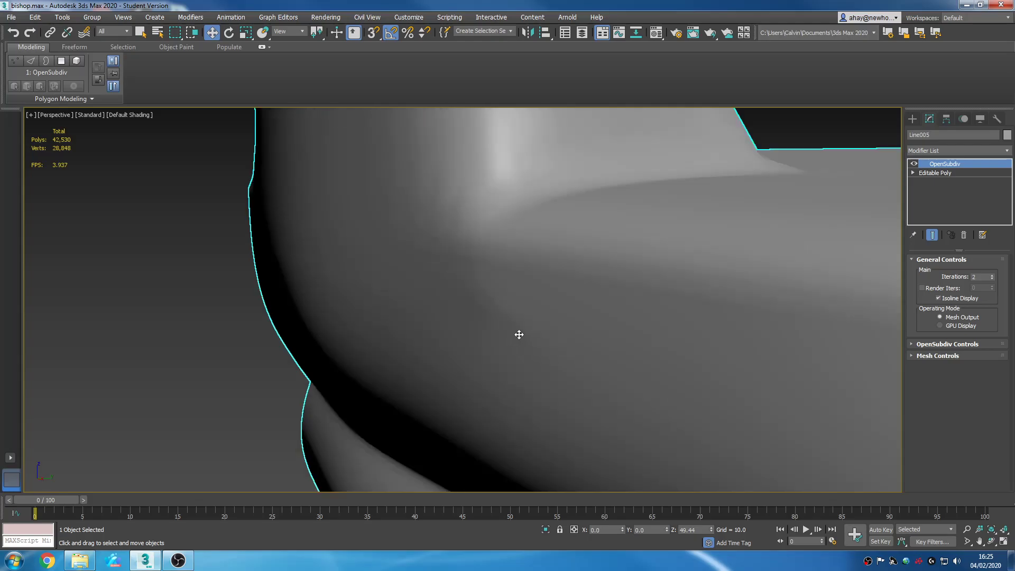
scroll(498, 332, "down", 6)
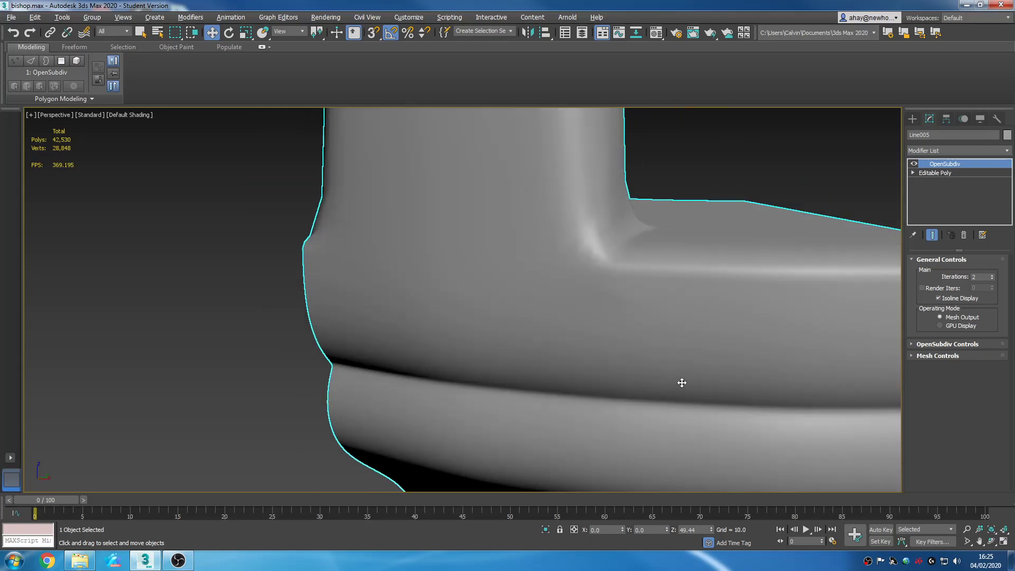
middle_click_drag(700, 383, 610, 403, "alt")
scroll(656, 380, "up", 3)
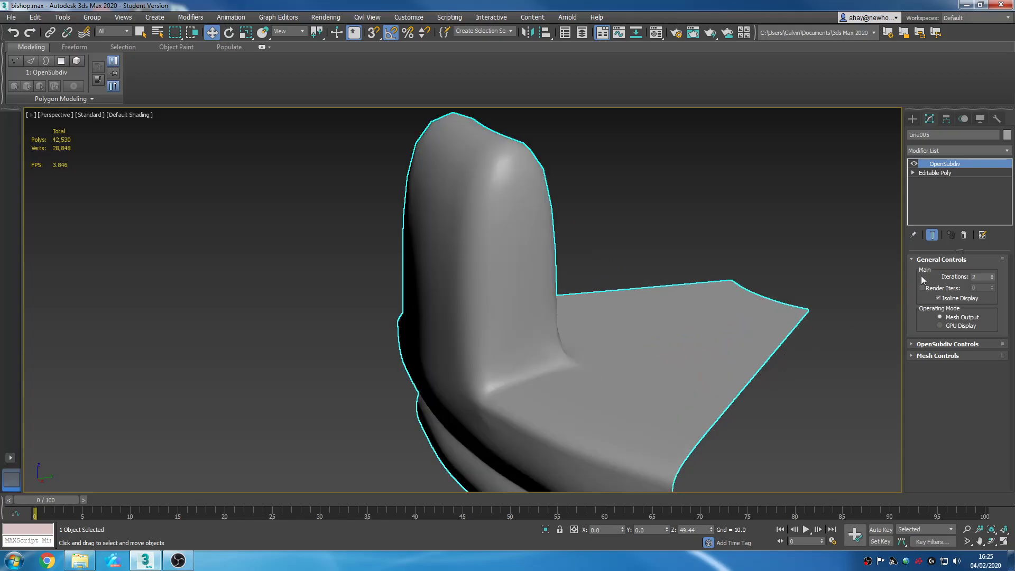
Step: Remove the OpenSubdiv modifier from the wedge and display the edged faces again
left_click(962, 236)
middle_click_drag(675, 357, 673, 327)
middle_click_drag(489, 428, 594, 399, "alt")
middle_click_drag(588, 225, 480, 279, "alt")
middle_click_drag(499, 297, 500, 232)
middle_click_drag(542, 412, 535, 345)
key("F4")
scroll(546, 410, "up", 2)
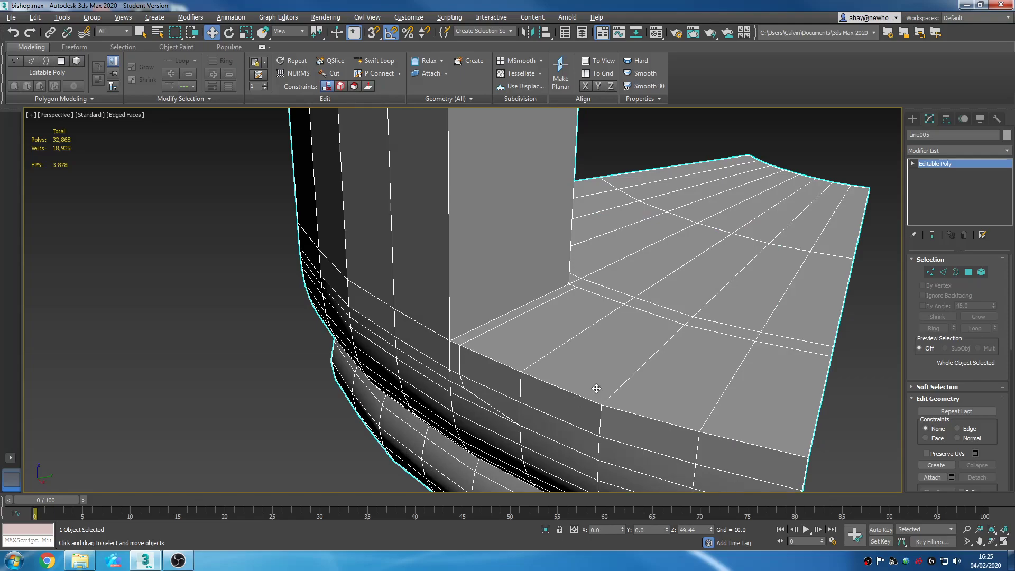
middle_click_drag(629, 369, 536, 320, "alt")
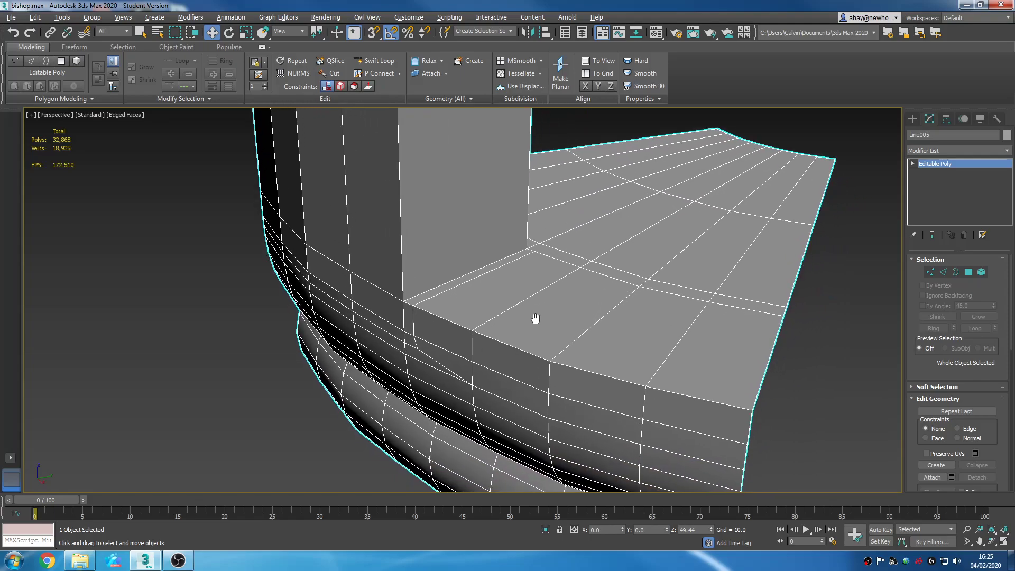
scroll(727, 322, "down", 2)
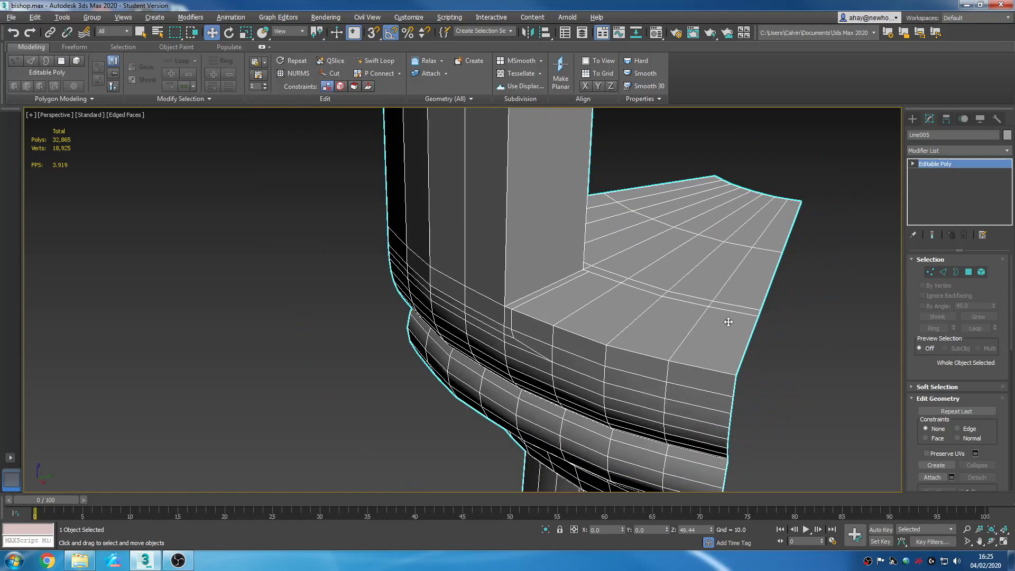
Step: Use Swift Loop at edge level to insert a horizontal edge loop around the extruded block just above its base
left_click(944, 272)
middle_click_drag(760, 364, 699, 363, "alt")
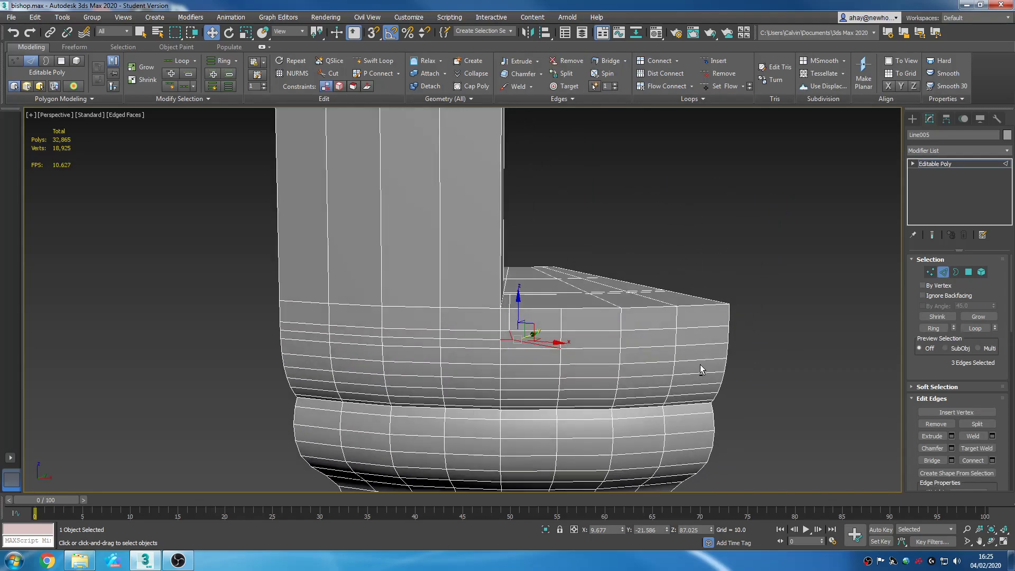
scroll(545, 353, "up", 2)
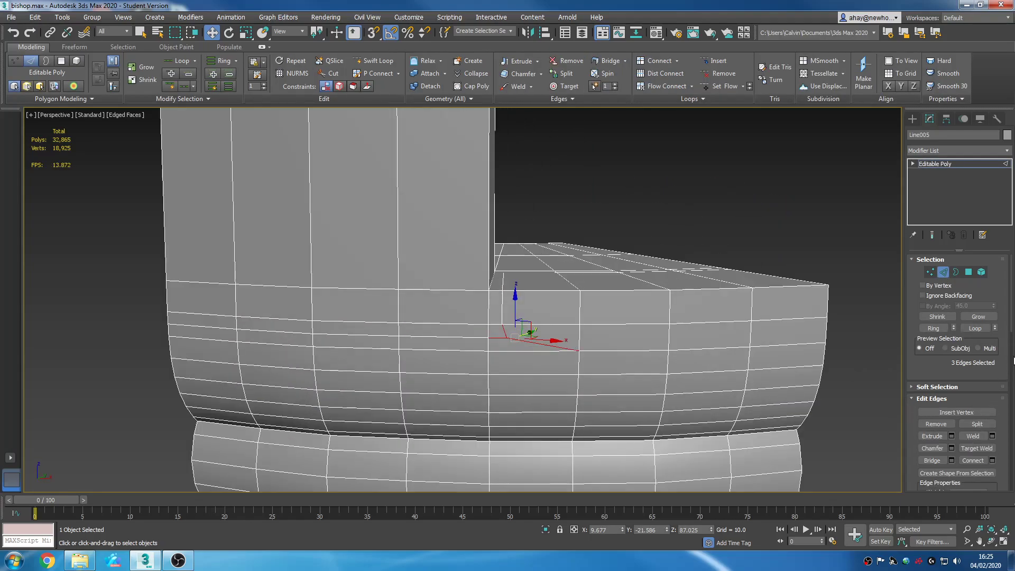
scroll(1009, 319, "down", 3)
scroll(1009, 318, "up", 3)
left_click(373, 61)
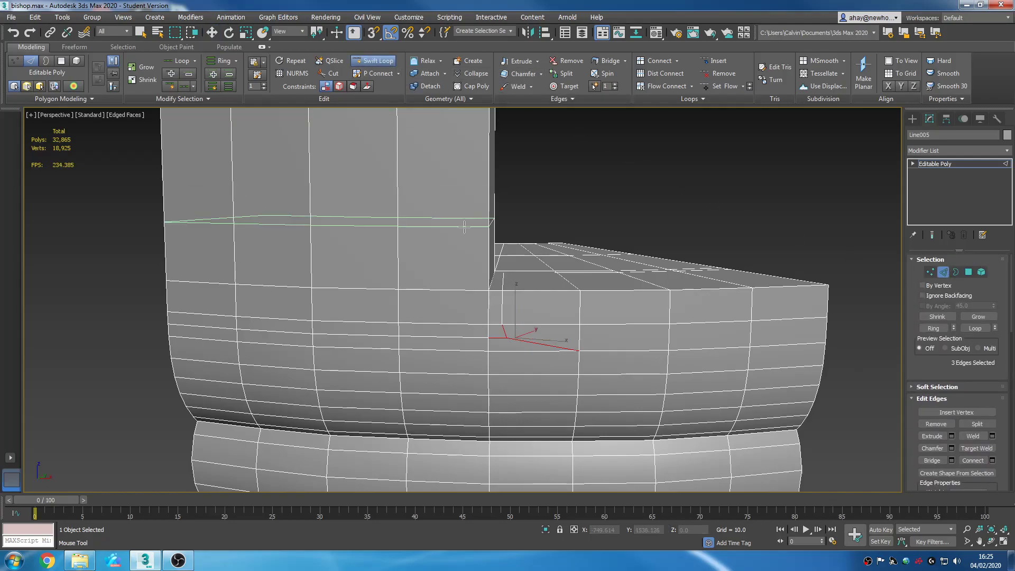
middle_click_drag(482, 287, 494, 273, "alt")
left_click(489, 275)
left_click(489, 277)
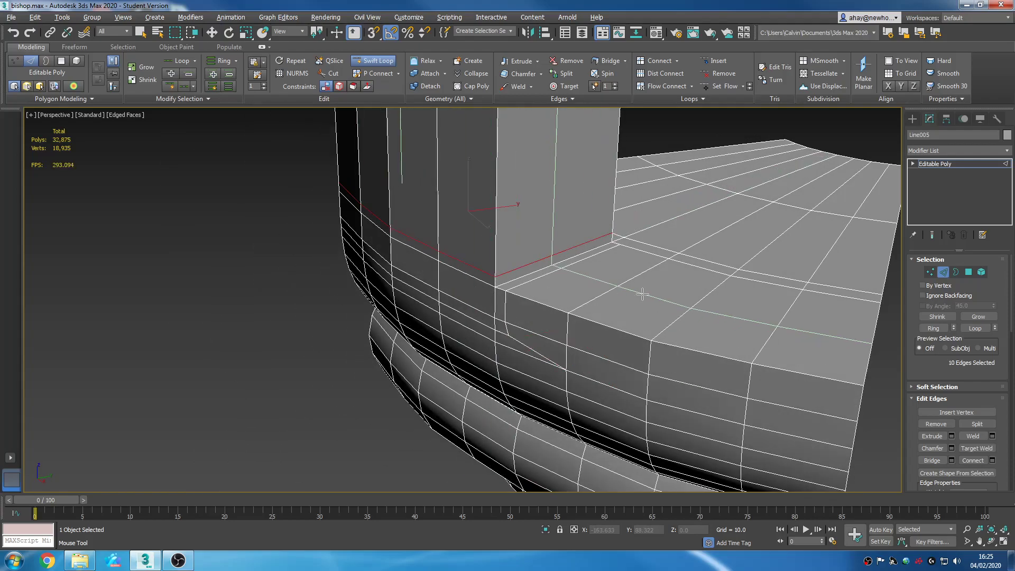
Step: Insert another horizontal edge loop around the extruded block just below its top face
scroll(641, 291, "down", 5)
middle_click_drag(641, 292, 475, 243, "alt")
left_click(474, 240)
middle_click_drag(492, 285, 598, 299, "alt")
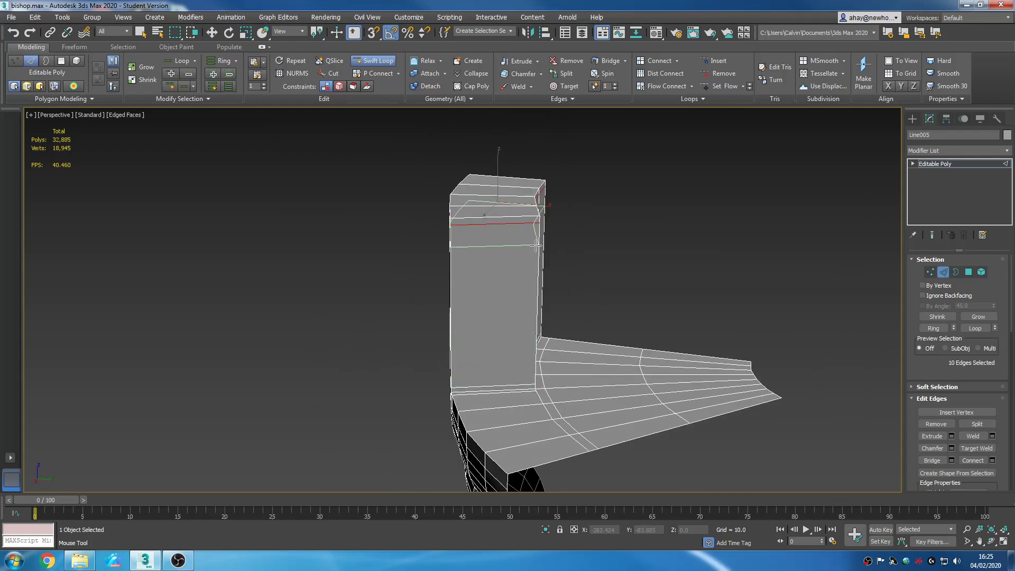
Step: Insert two edge loops over the block's top, one near its outer curved side and one near its inner side, and end Swift Loop
middle_click_drag(530, 222, 494, 220, "alt")
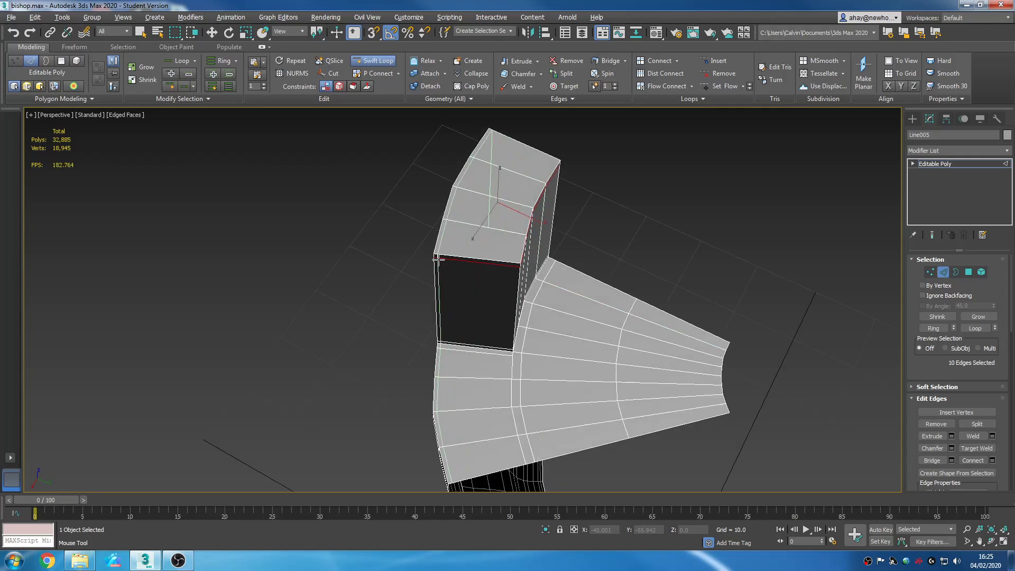
left_click(437, 259)
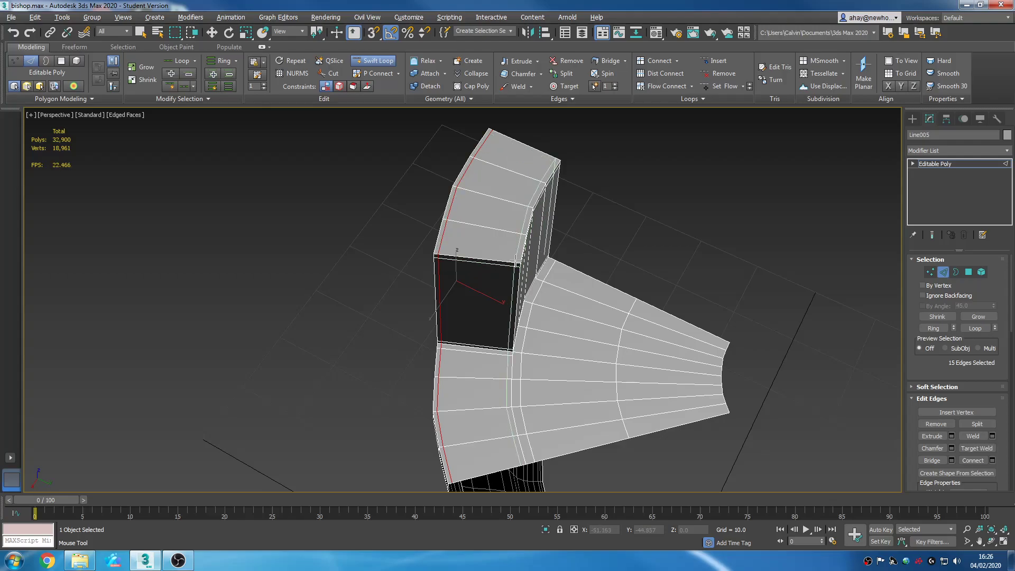
left_click(515, 260)
scroll(604, 263, "down", 4)
middle_click_drag(650, 326, 680, 333, "alt")
right_click(681, 333)
scroll(590, 294, "up", 8)
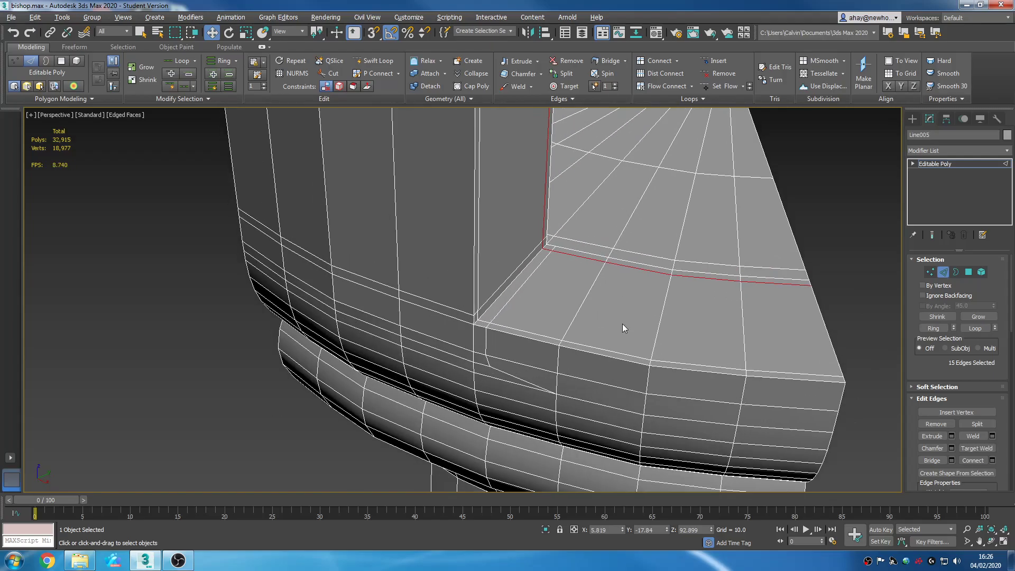
middle_click_drag(570, 321, 584, 341, "alt")
scroll(584, 341, "down", 3)
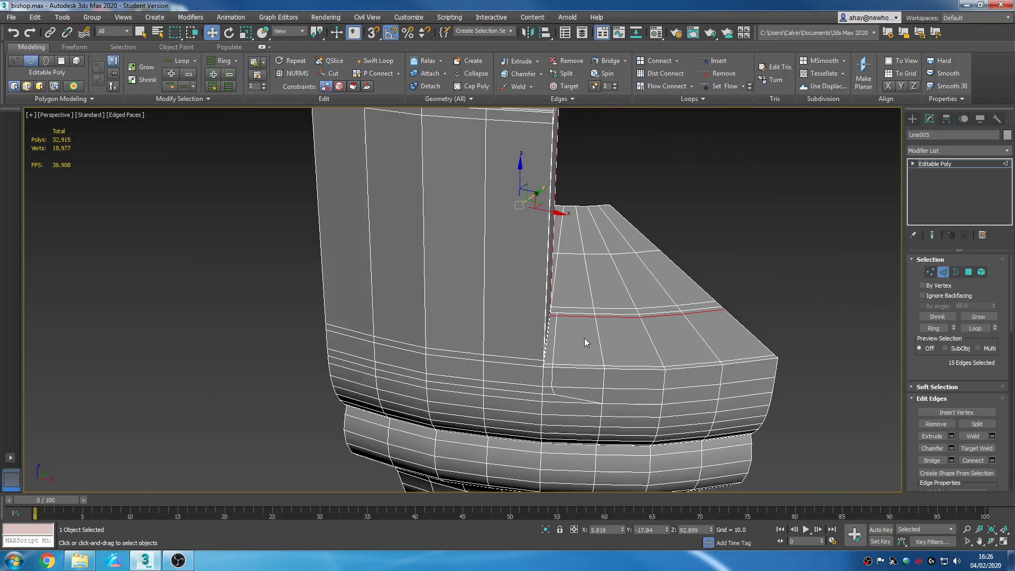
scroll(530, 374, "down", 2)
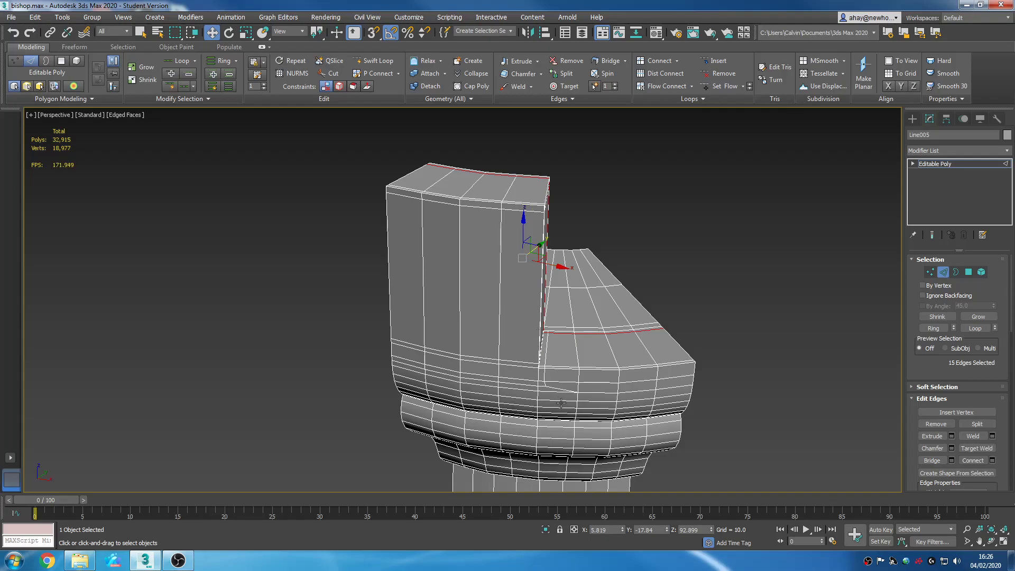
Step: Leave edge level and turn on Use NURMS Subdivision to preview the smoothed wedge
middle_click_drag(560, 407, 492, 407, "alt")
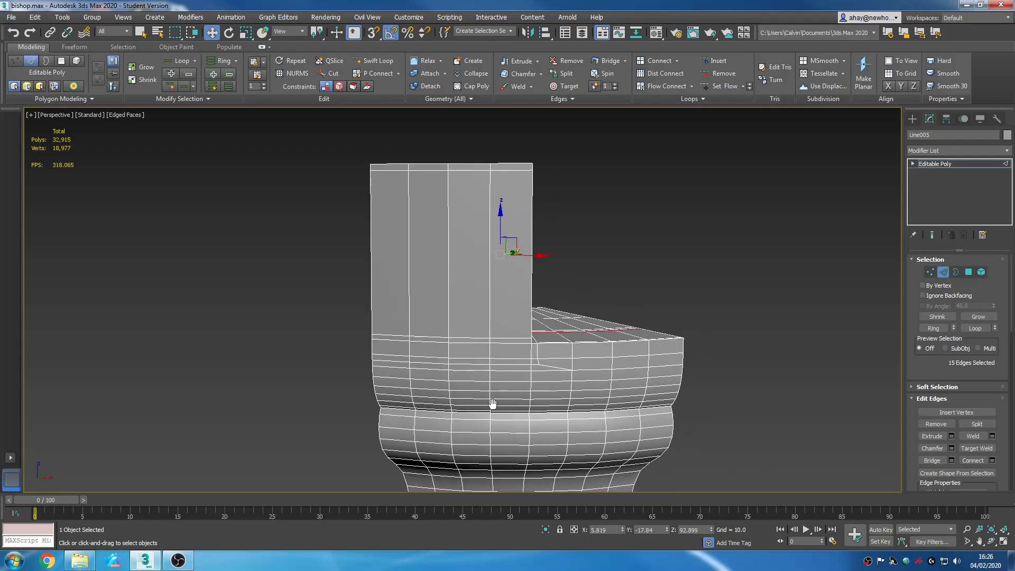
scroll(501, 409, "down", 3)
scroll(511, 362, "up", 5)
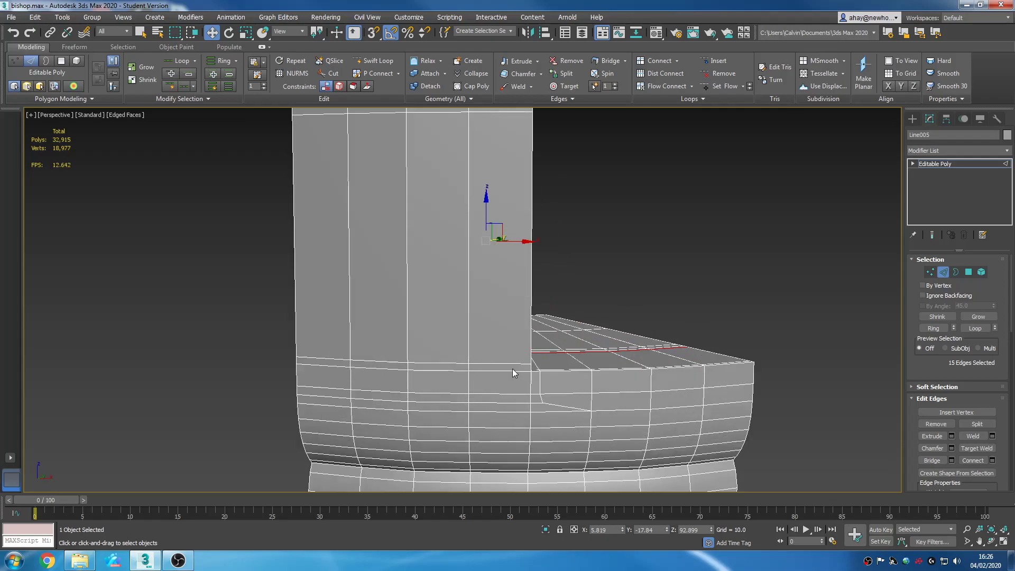
scroll(576, 412, "down", 3)
middle_click_drag(633, 369, 636, 428, "alt")
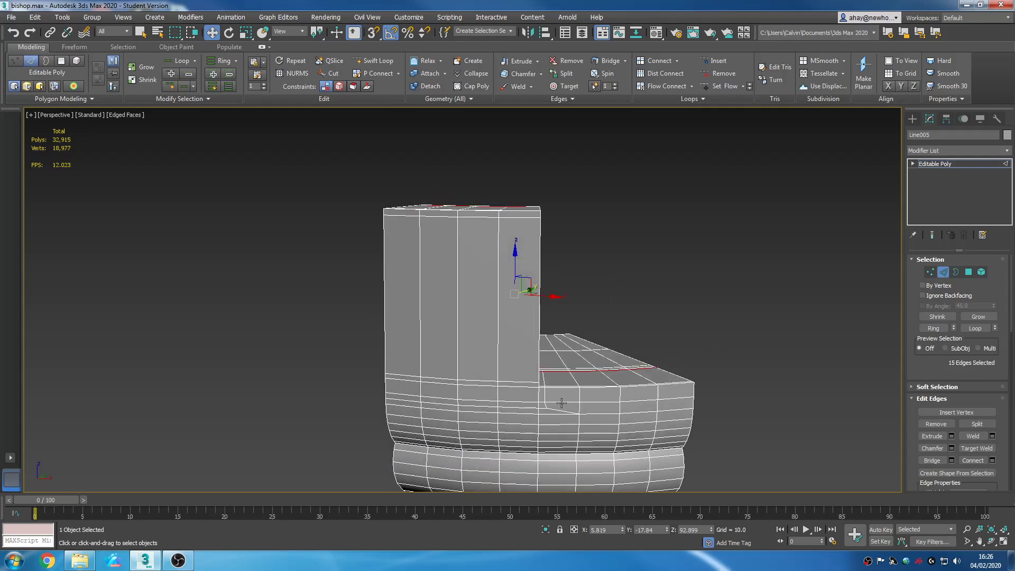
scroll(562, 403, "up", 3)
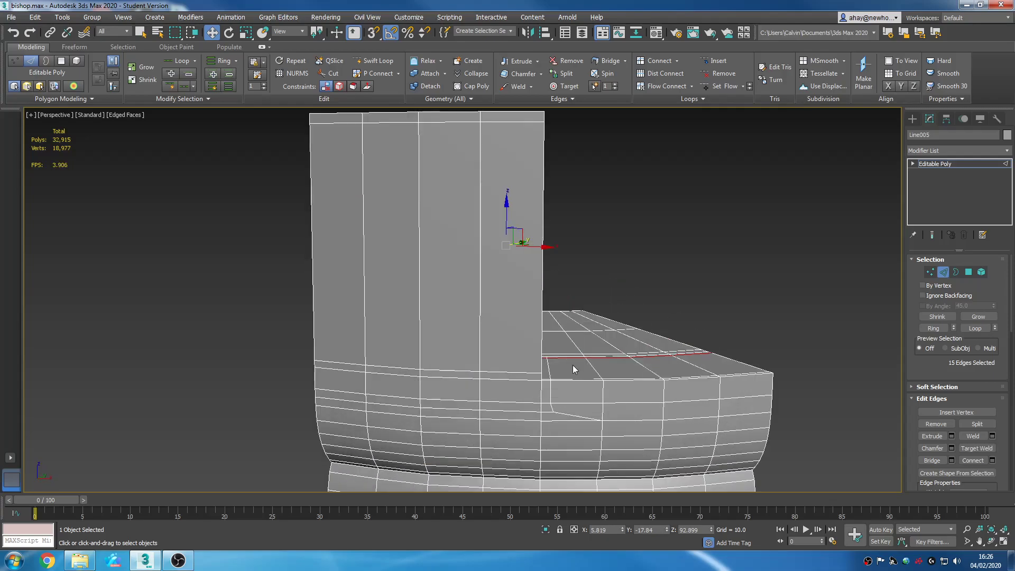
left_click(957, 162)
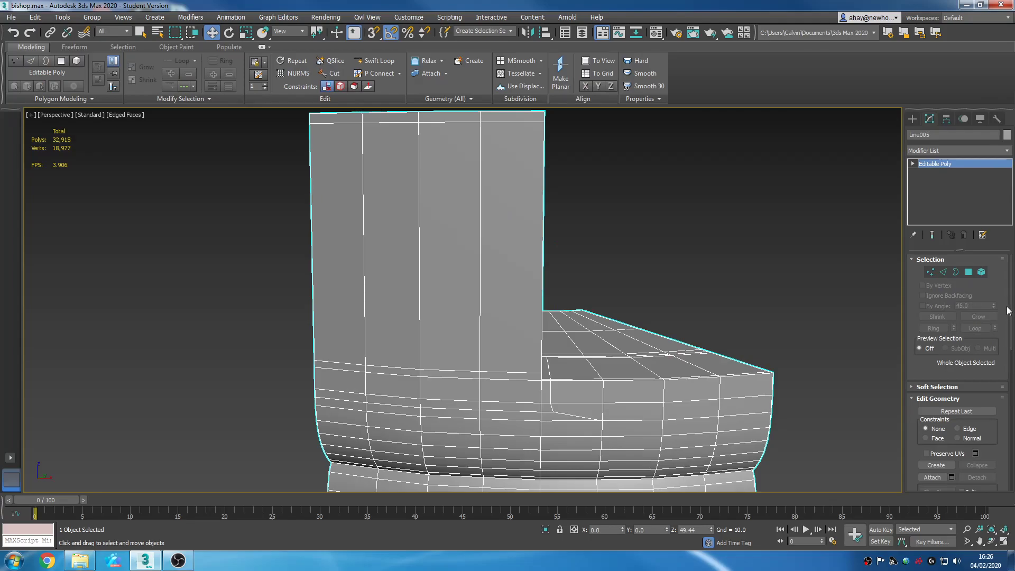
scroll(951, 386, "down", 10)
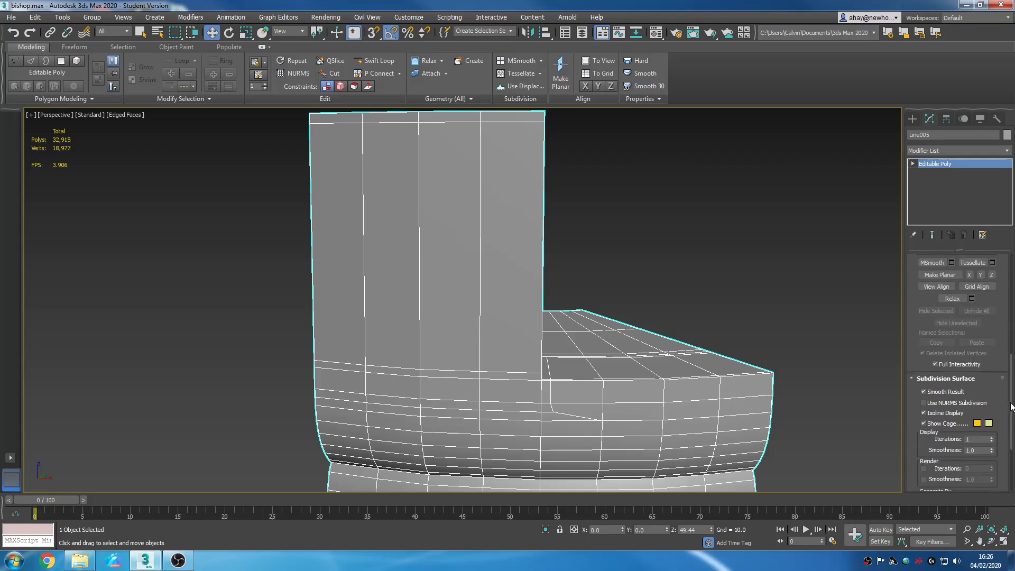
left_click(939, 393)
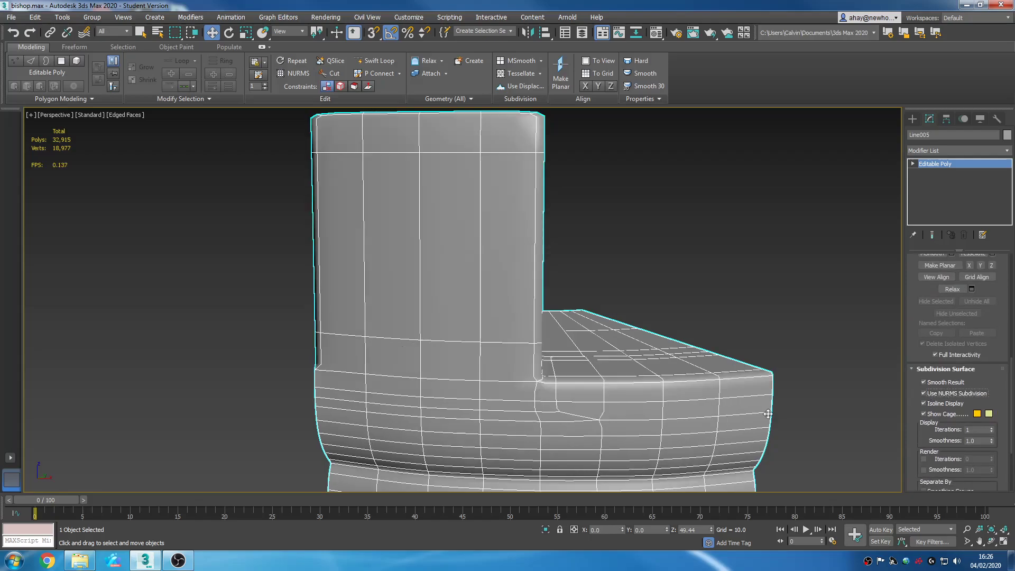
scroll(742, 347, "down", 3)
mouse_move(730, 354)
middle_mouse_down("alt")
mouse_move(716, 374)
mouse_move(663, 393)
mouse_move(630, 299)
middle_mouse_up("alt")
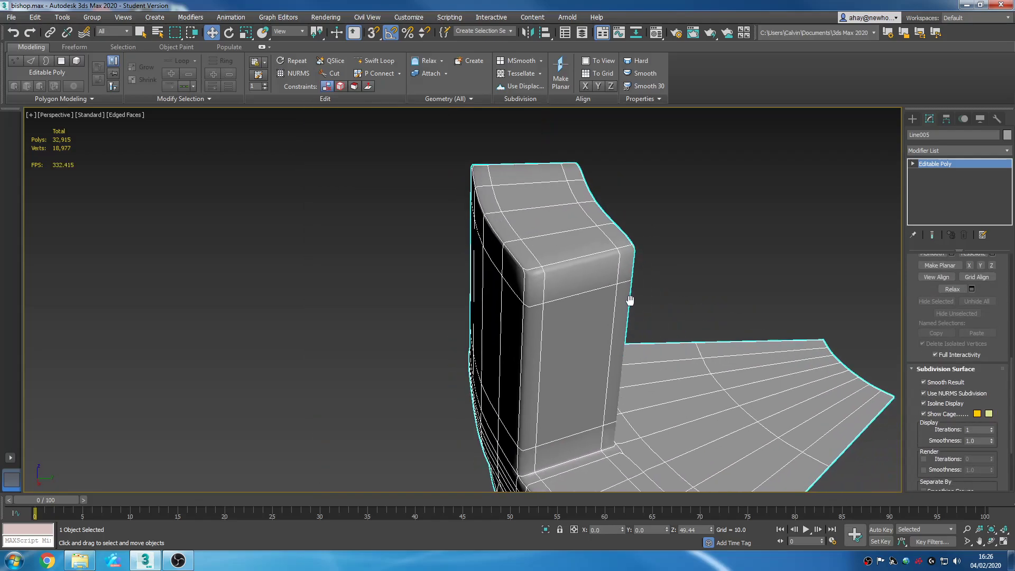
Step: Hide the edged faces and set the NURMS display iterations to 2 while checking the smoothed block and collar
scroll(634, 299, "down", 4)
key("F4")
middle_click_drag(730, 395, 798, 363, "alt")
scroll(652, 323, "up", 3)
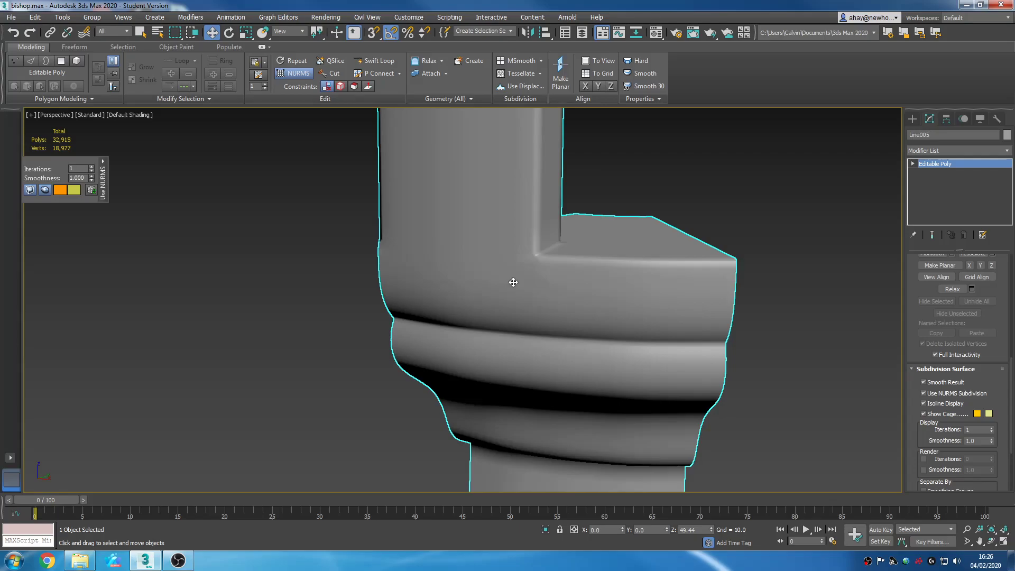
scroll(597, 346, "down", 2)
middle_click_drag(610, 328, 562, 343, "alt")
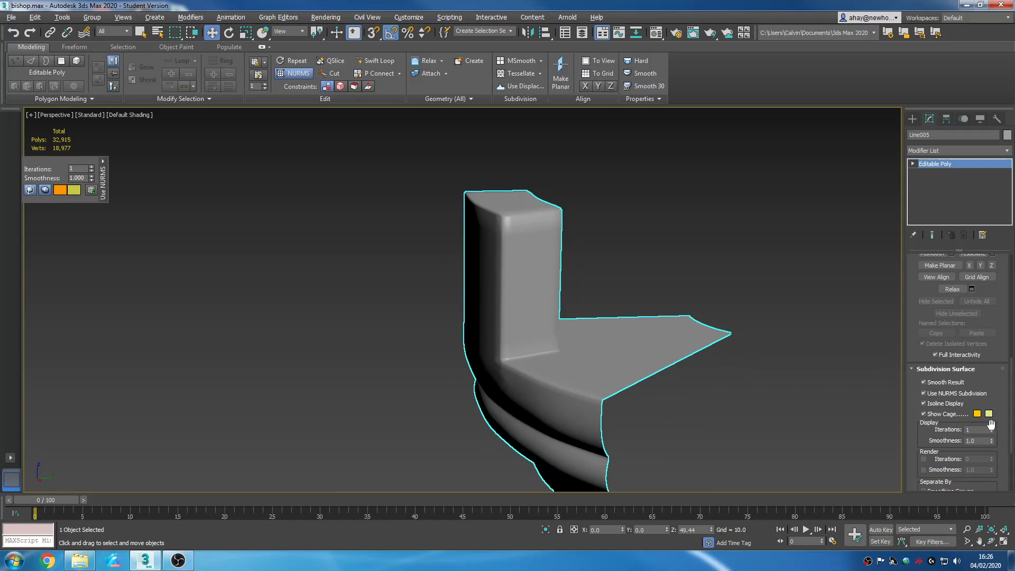
left_click(991, 428)
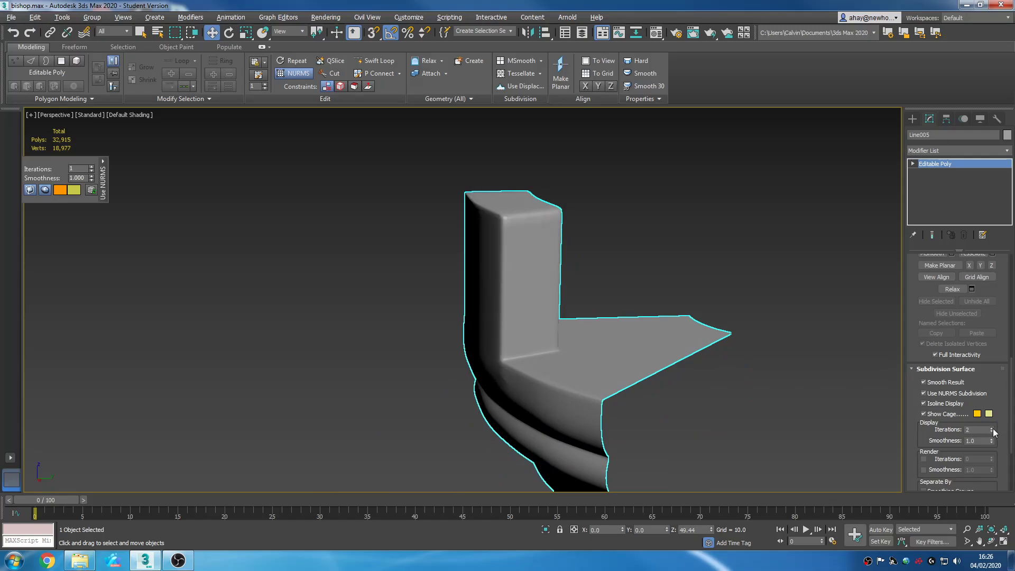
middle_click_drag(617, 423, 631, 356, "alt")
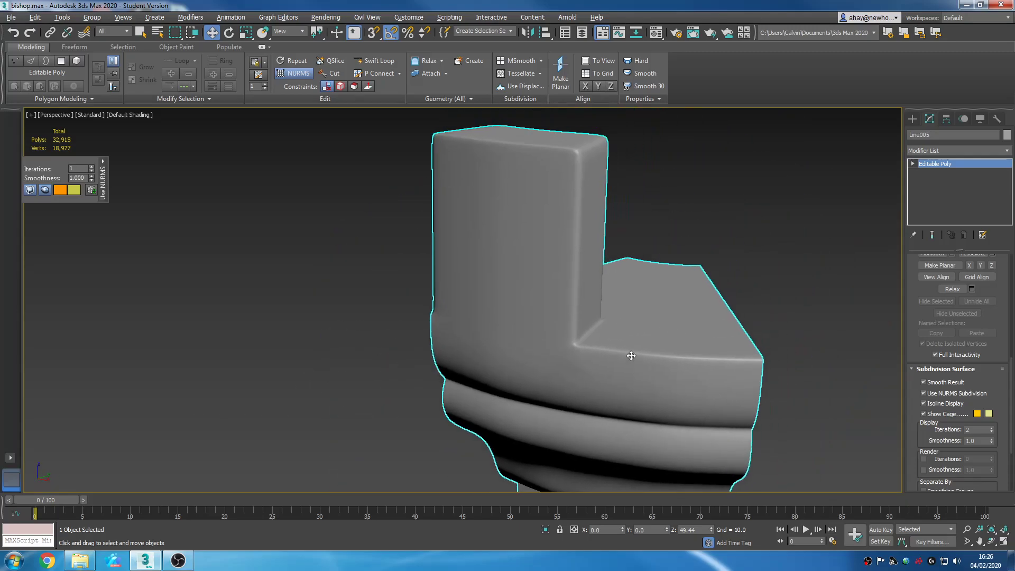
Step: Display the edged faces again and turn off Use NURMS Subdivision
key("F4")
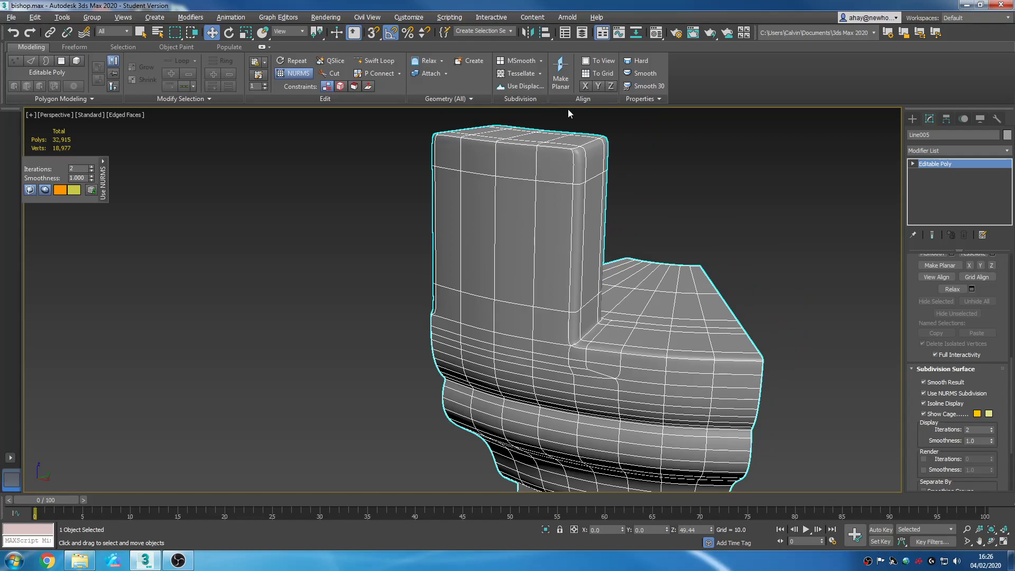
middle_click_drag(454, 257, 752, 309, "alt")
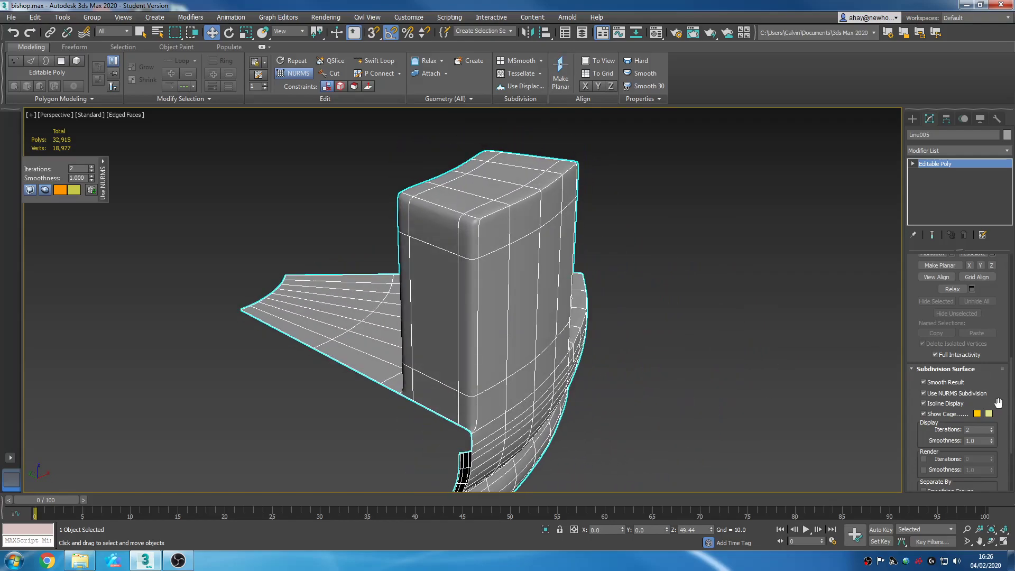
left_click(958, 392)
middle_click_drag(717, 433, 703, 412, "alt")
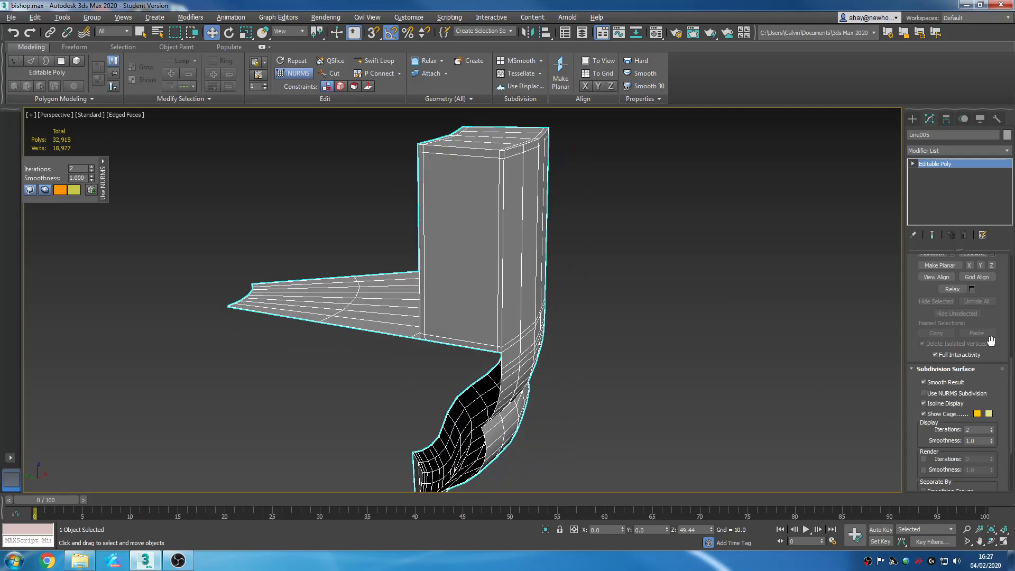
Step: At polygon level, select the block's flat side face on the wedge's cut plane, grow the selection once and delete it
left_click_drag(1011, 382, 1012, 251)
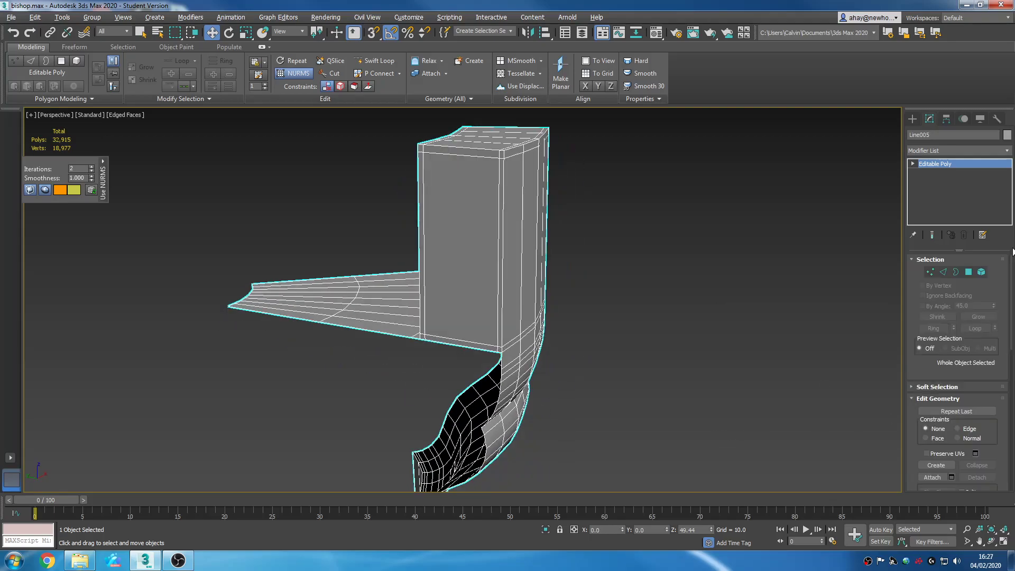
left_click(968, 272)
middle_click_drag(707, 344, 601, 396, "alt")
left_click(513, 344)
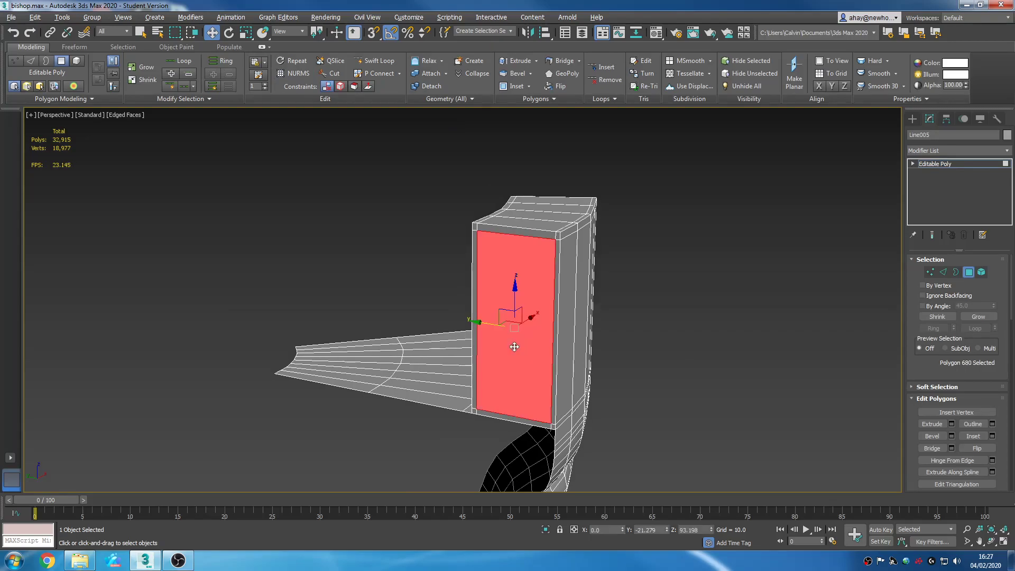
left_click(978, 317)
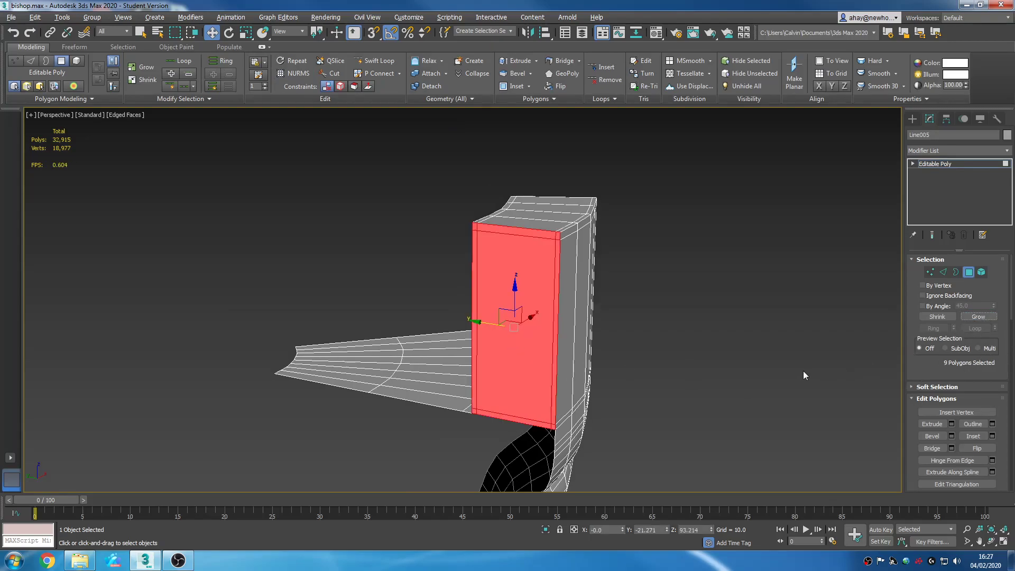
key("Delete")
Step: At edge level, select the short horizontal edge at the block's base beside its free corner and extend the selection to its ring
middle_click_drag(761, 399, 634, 380, "alt")
scroll(553, 393, "up", 3)
scroll(577, 373, "up", 4)
middle_click_drag(561, 410, 437, 172)
scroll(580, 340, "down", 5)
scroll(530, 313, "up", 2)
scroll(515, 365, "up", 4)
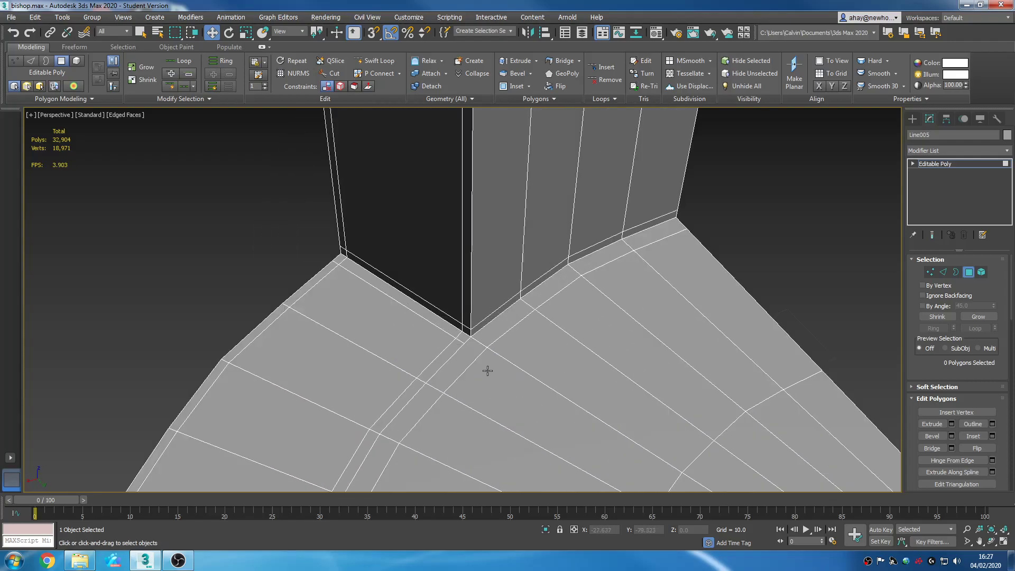
scroll(499, 348, "down", 3)
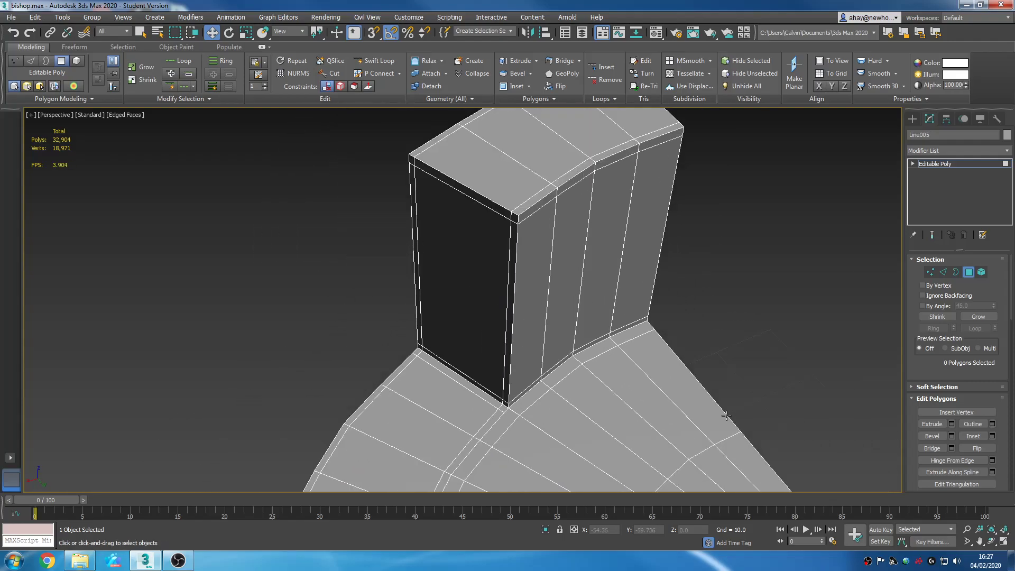
left_click(942, 272)
left_click(521, 396)
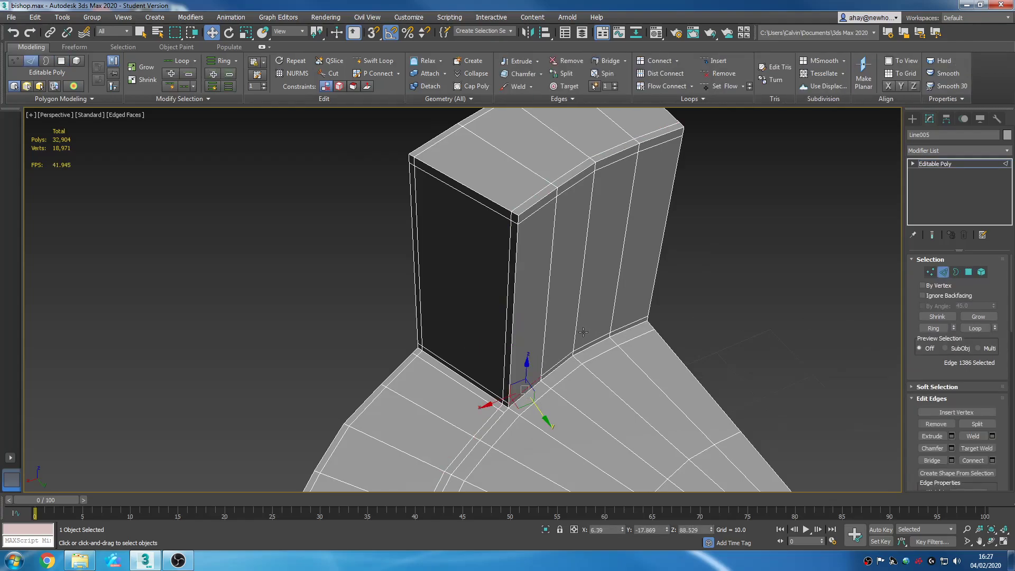
left_click(946, 331)
scroll(673, 421, "down", 3)
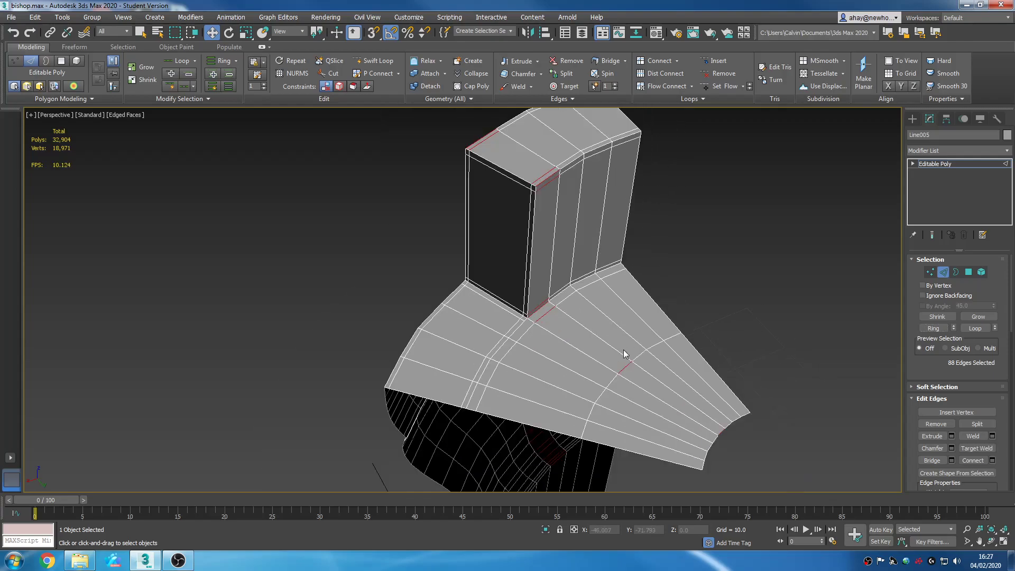
Step: In the top view, remove the ring edges near the wedge's inner rim from the edge selection
key("alt+w")
scroll(296, 154, "up", 5)
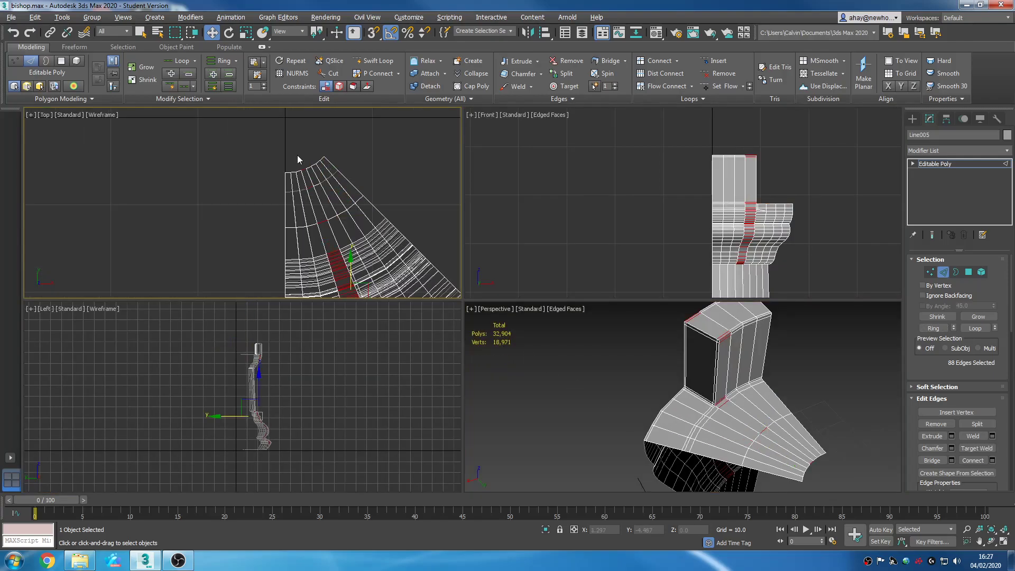
left_click(348, 290, "alt")
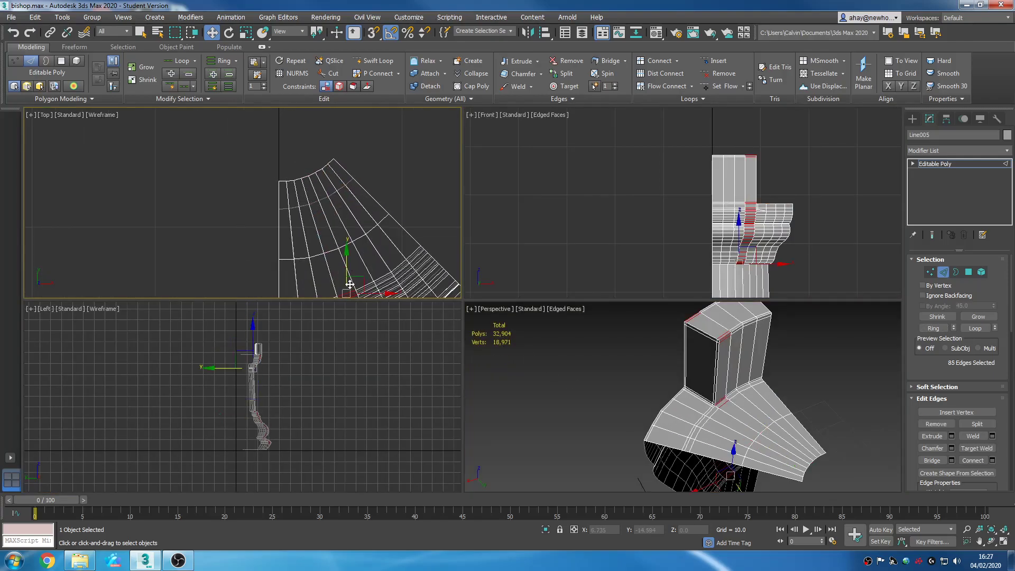
scroll(351, 290, "up", 5)
right_click(741, 417)
scroll(687, 417, "up", 8)
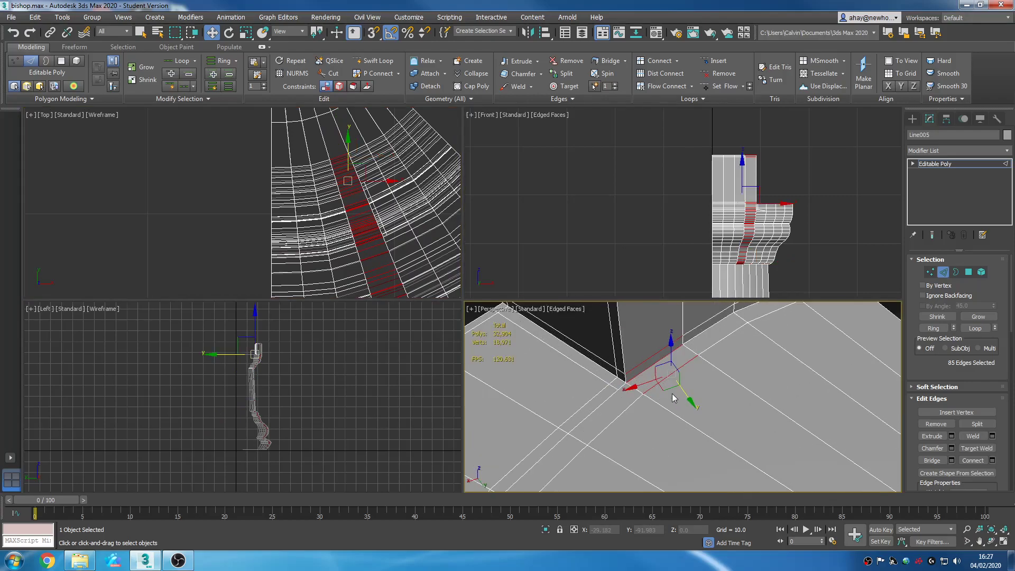
left_click_drag(677, 441, 655, 406)
scroll(628, 470, "down", 10)
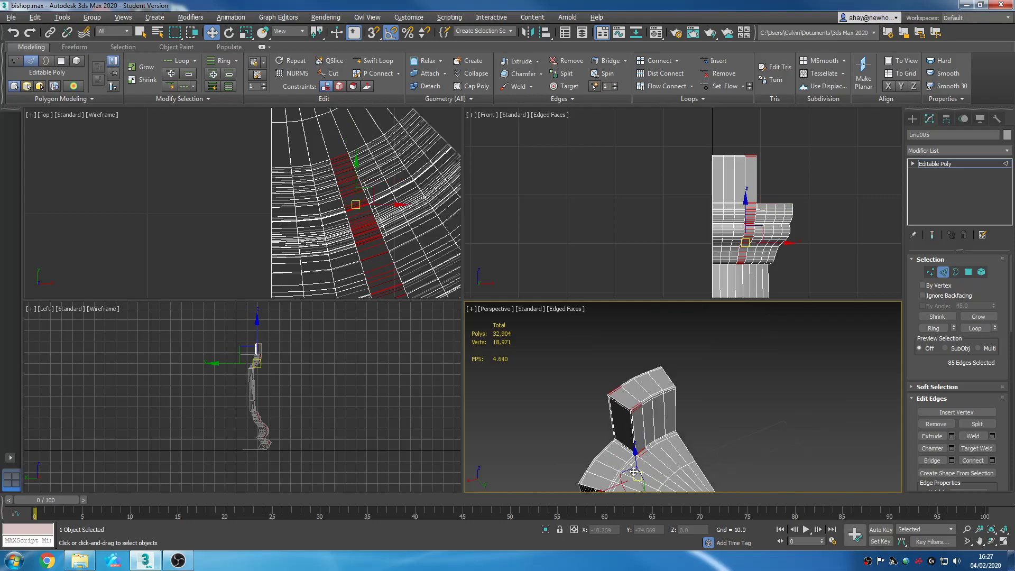
Step: In the front view, deselect the ring edges on the collar, stem and base, keeping only those around the raised block
middle_click_drag(729, 409, 731, 380)
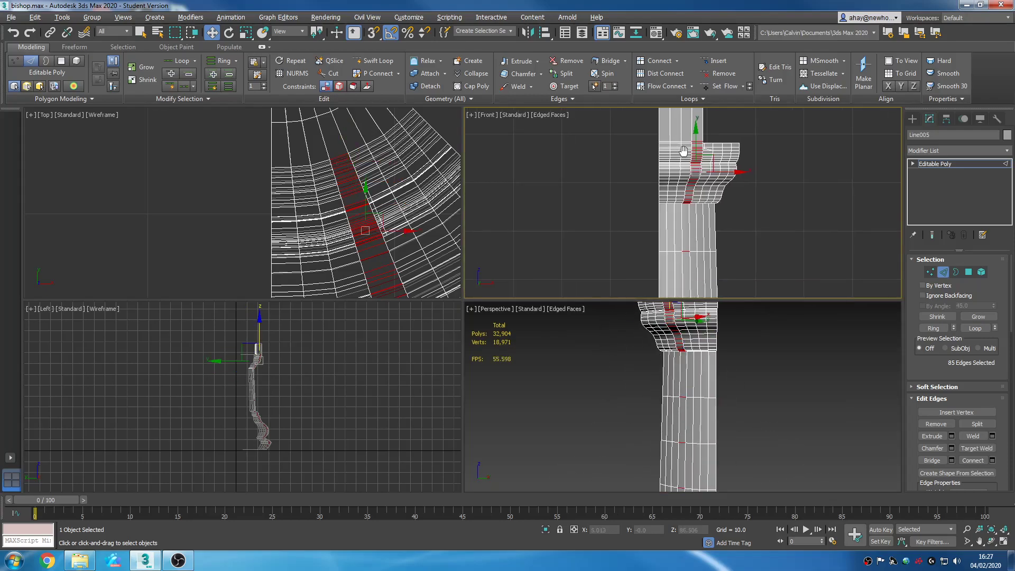
middle_click_drag(782, 264, 727, 201)
key("alt+w")
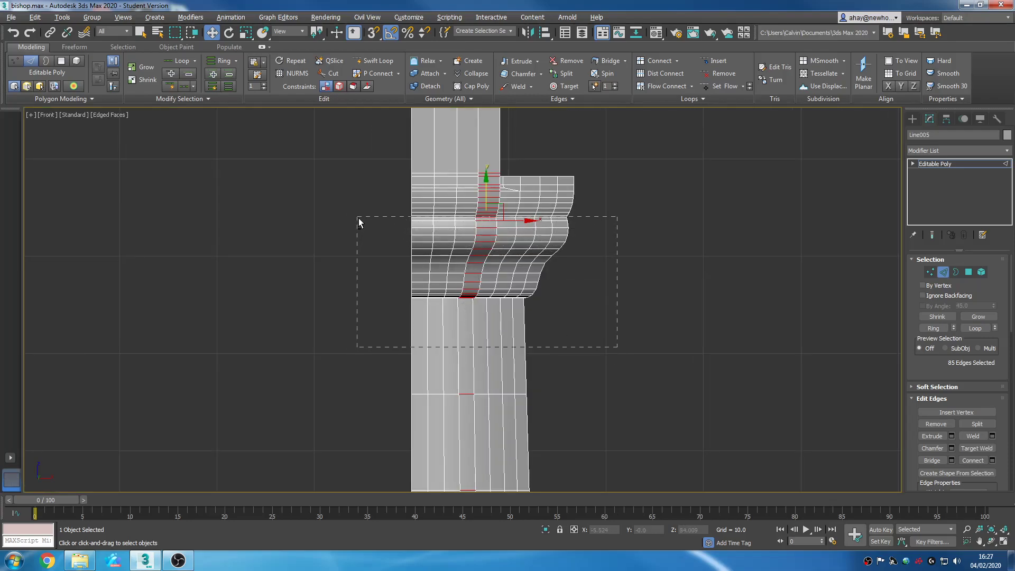
left_click_drag(360, 183, 360, 183, "alt")
scroll(503, 381, "down", 4)
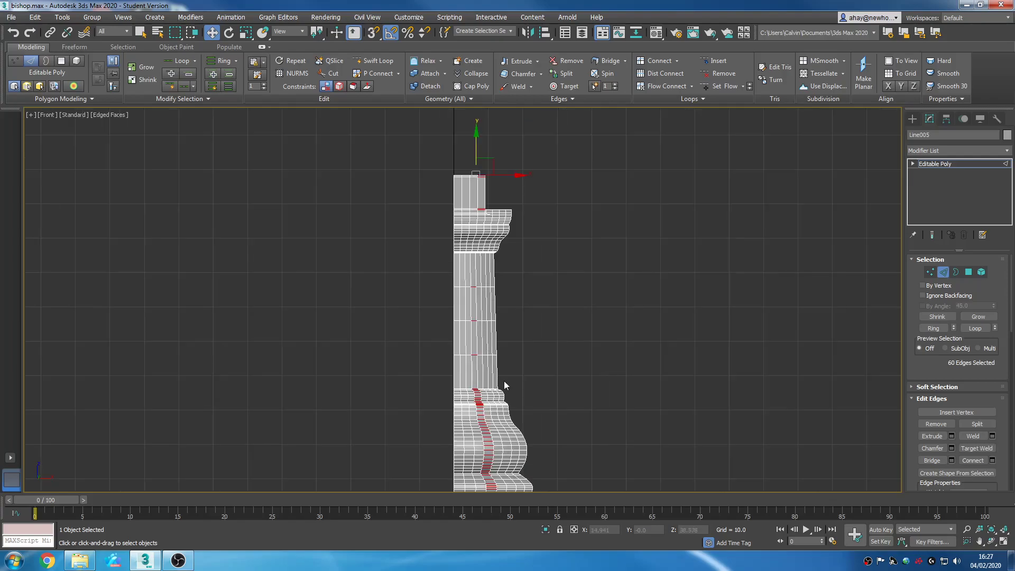
middle_click_drag(503, 380, 499, 283)
left_click_drag(376, 173, 376, 173, "alt")
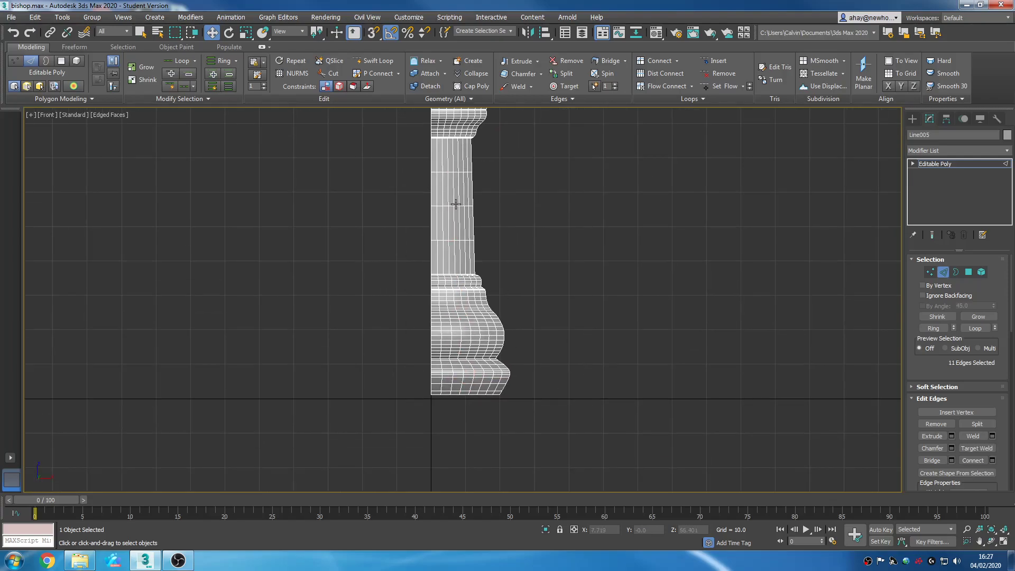
Step: Examine the remaining selected ring edges around the raised block in the front, top and perspective views
middle_click_drag(592, 238, 596, 369)
scroll(489, 265, "up", 8)
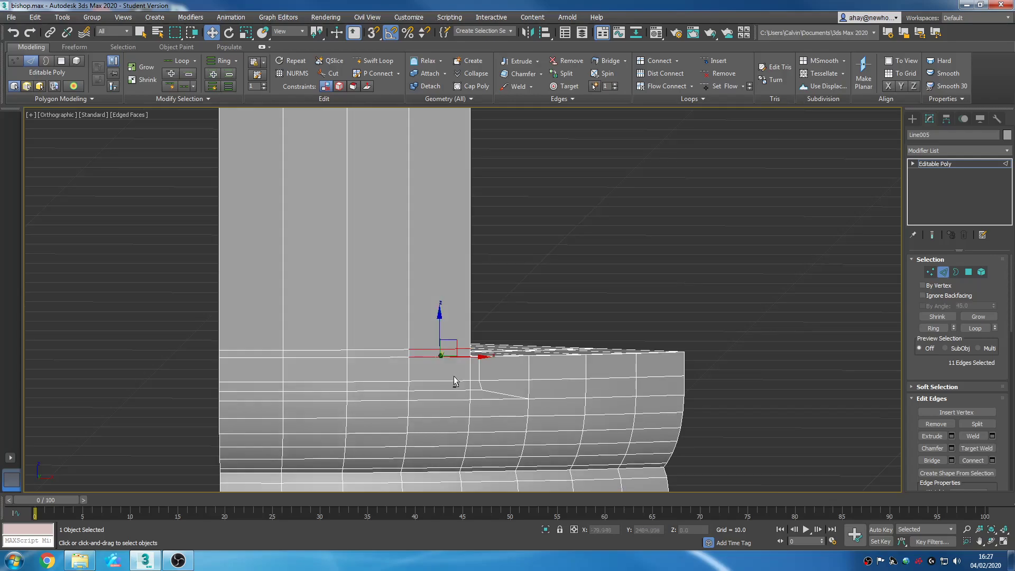
key("alt+w")
scroll(618, 244, "down", 2)
middle_click_drag(618, 244, 745, 250)
scroll(600, 219, "down", 3)
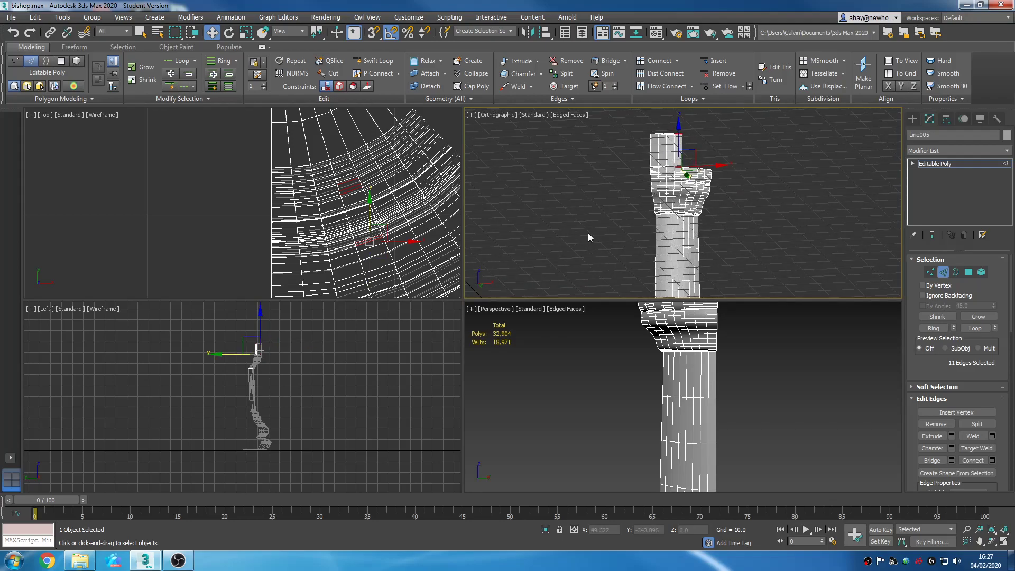
middle_click_drag(588, 234, 551, 236)
key("f")
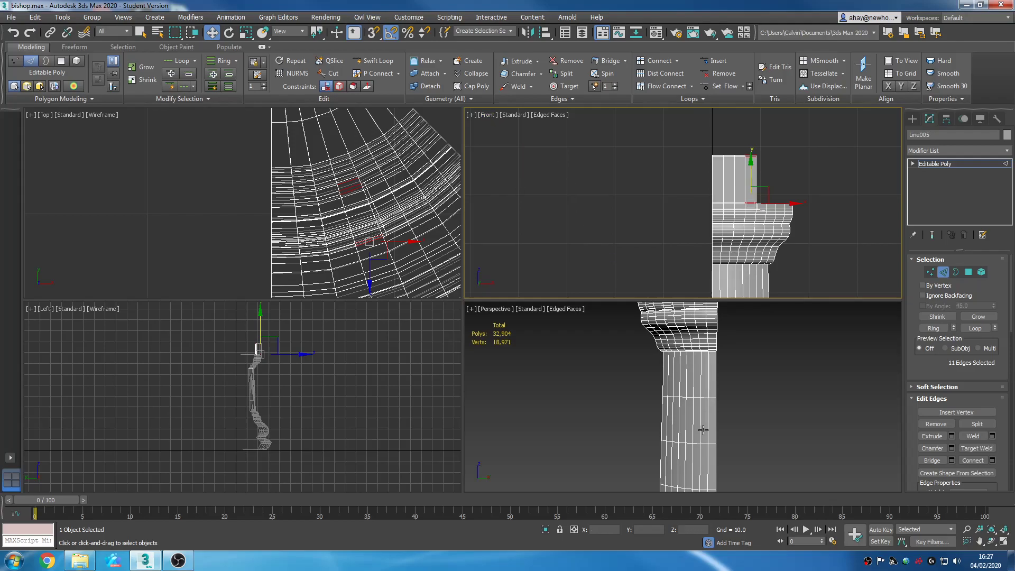
scroll(808, 269, "down", 3)
middle_click_drag(777, 243, 705, 243)
middle_click_drag(714, 481, 614, 402)
key("alt+w")
key("t")
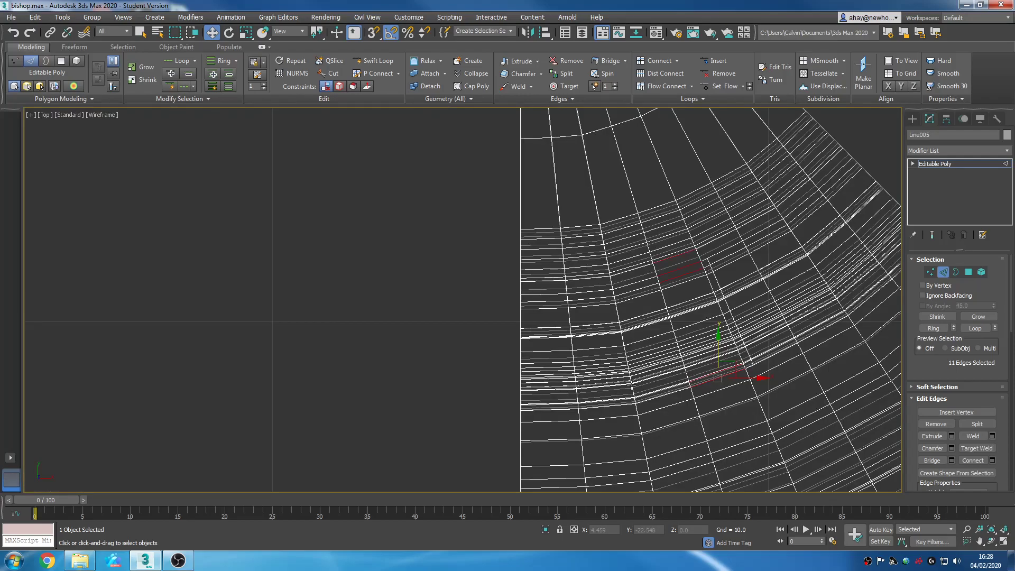
middle_click_drag(439, 282, 556, 332)
scroll(584, 347, "down", 3)
scroll(583, 341, "up", 10)
scroll(473, 343, "up", 4)
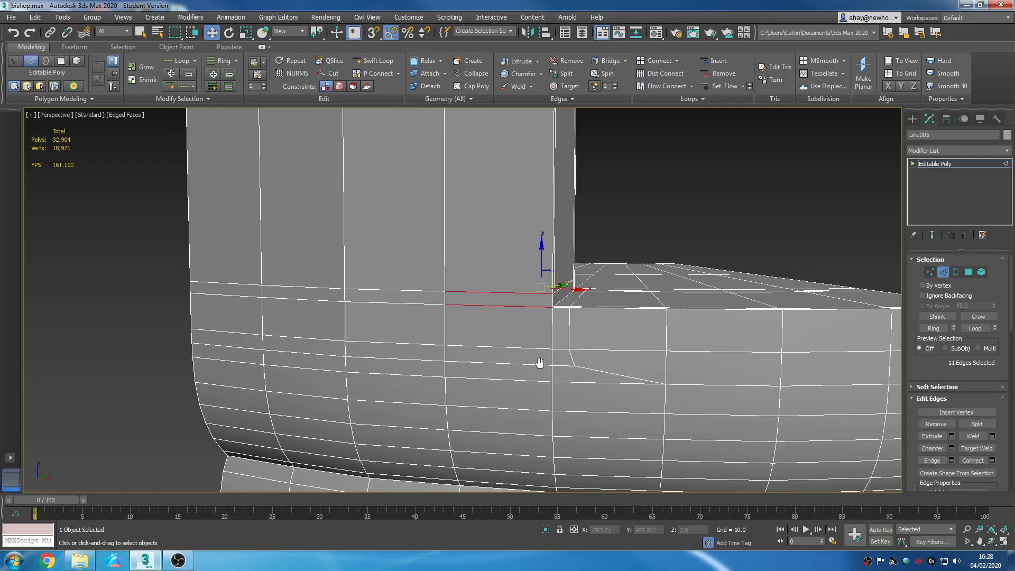
Step: Try to connect the selected ring edges around the raised block with one segment at slide 70
left_click(992, 459)
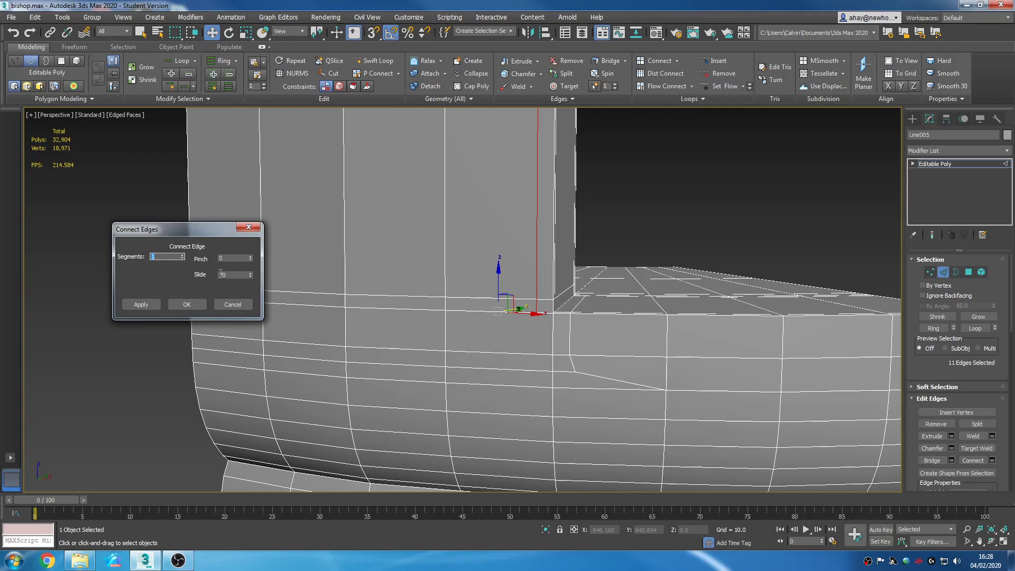
middle_click_drag(471, 298, 390, 512)
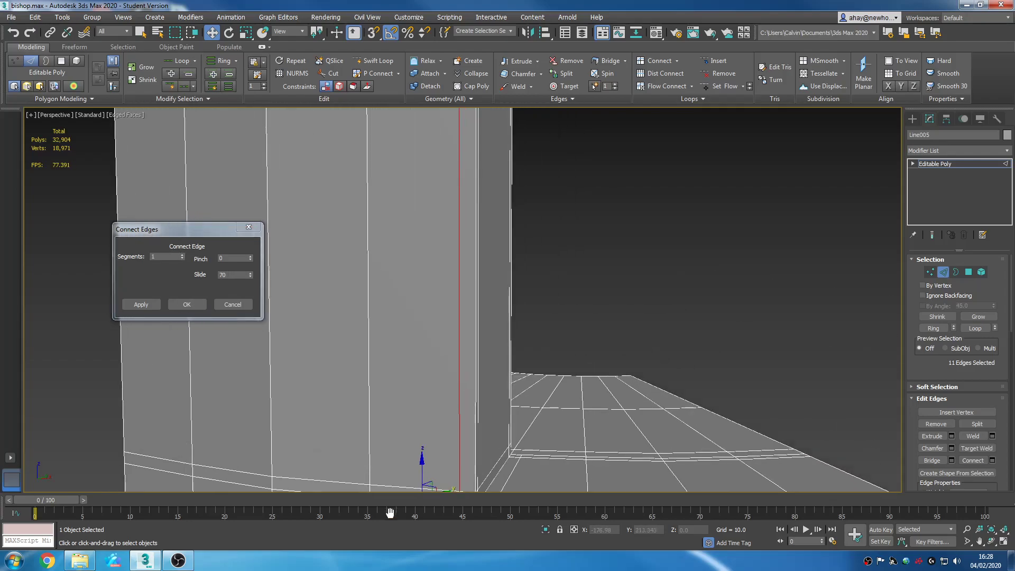
scroll(455, 400, "down", 4)
scroll(417, 392, "up", 2)
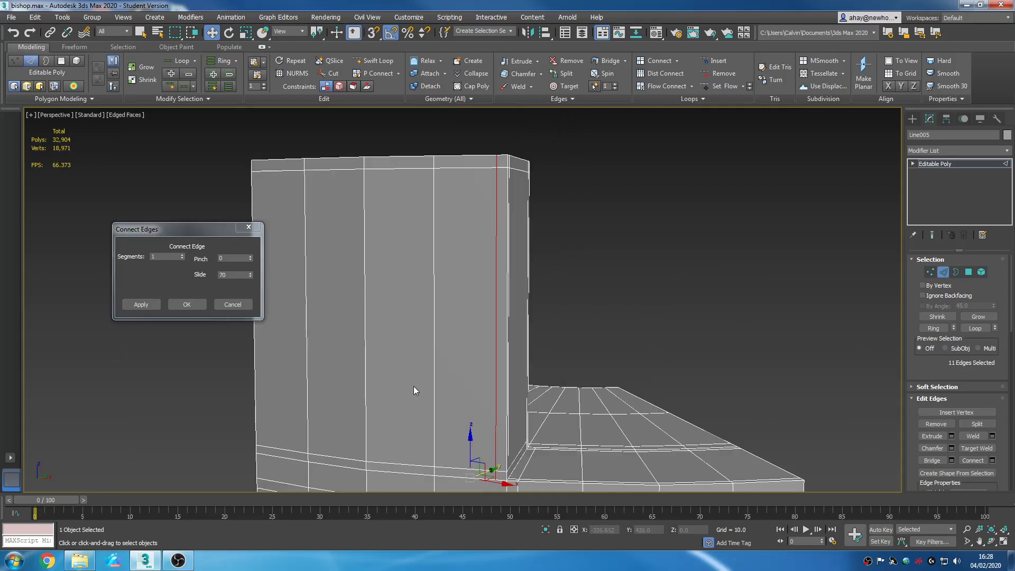
left_click(188, 305)
key("ctrl+z")
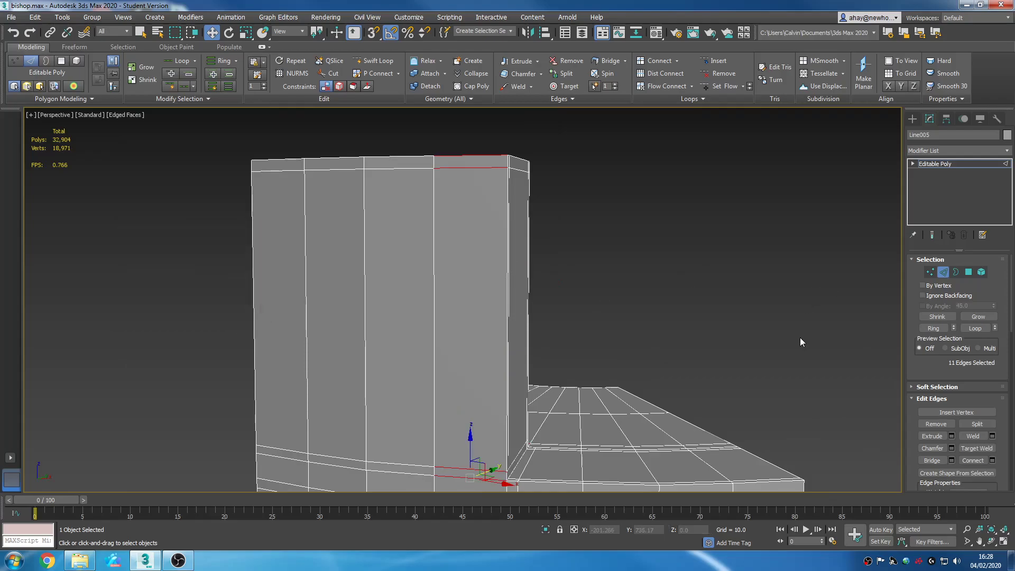
Step: Add an OpenSubdiv modifier, go back to the Editable Poly's edge level and show the end result
left_click(975, 150)
type("op")
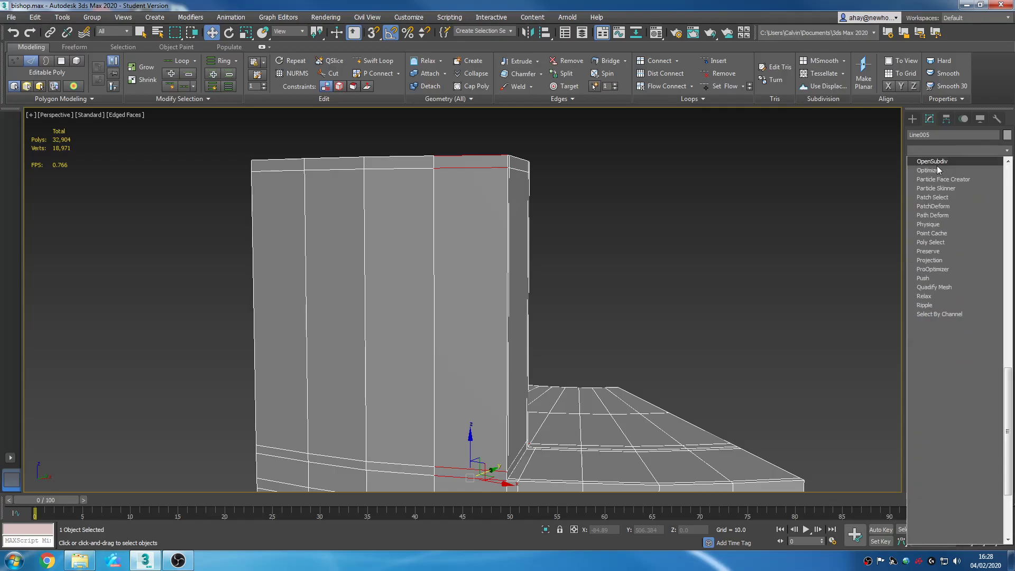
key("Return")
left_click(946, 174)
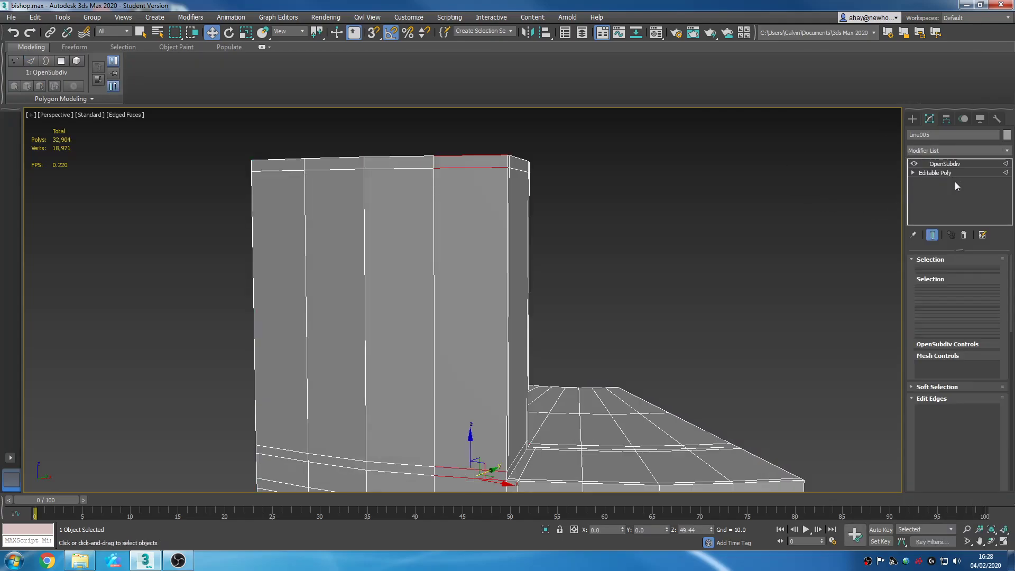
left_click(932, 234)
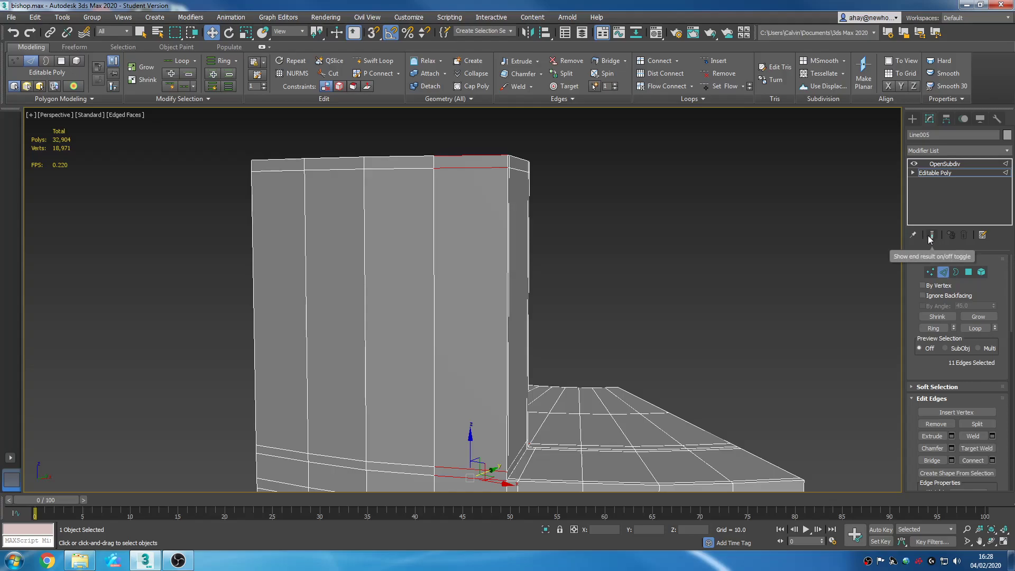
left_click(932, 235)
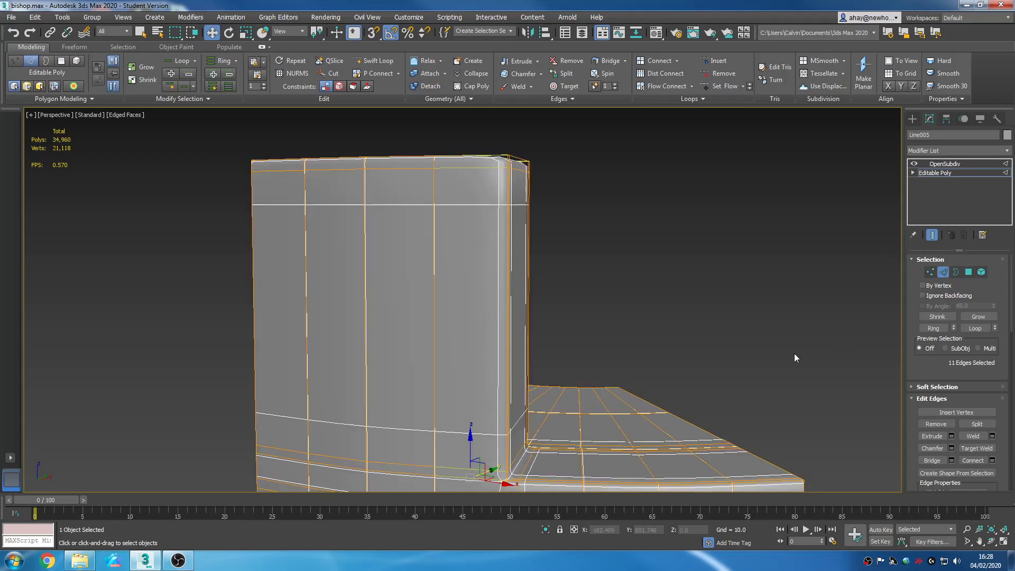
Step: Examine the smoothed corner where the raised block meets the wedge's flat shelf and collar
middle_click_drag(704, 371, 836, 278)
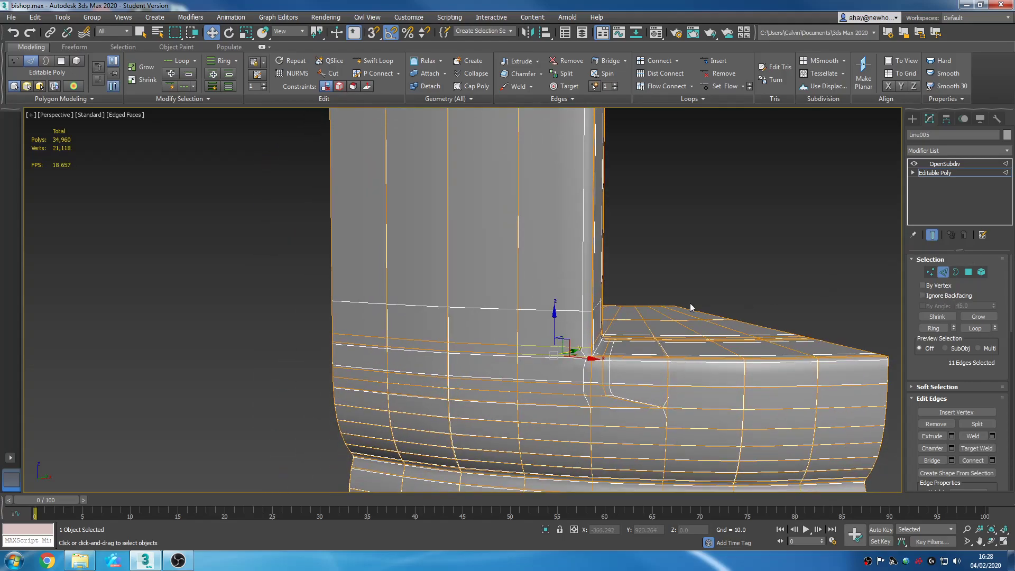
scroll(690, 304, "up", 3)
scroll(690, 306, "down", 4)
scroll(634, 346, "up", 3)
scroll(641, 341, "down", 3)
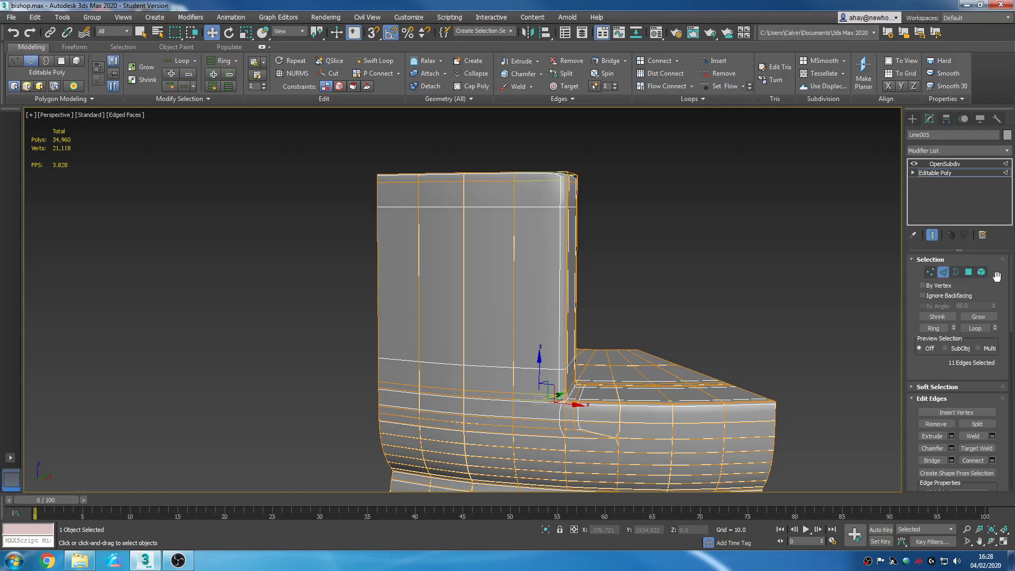
mouse_move(1009, 277)
left_mouse_down()
mouse_move(1004, 298)
mouse_move(1005, 276)
left_mouse_up()
middle_click_drag(610, 336, 597, 367, "alt")
scroll(597, 367, "up", 3)
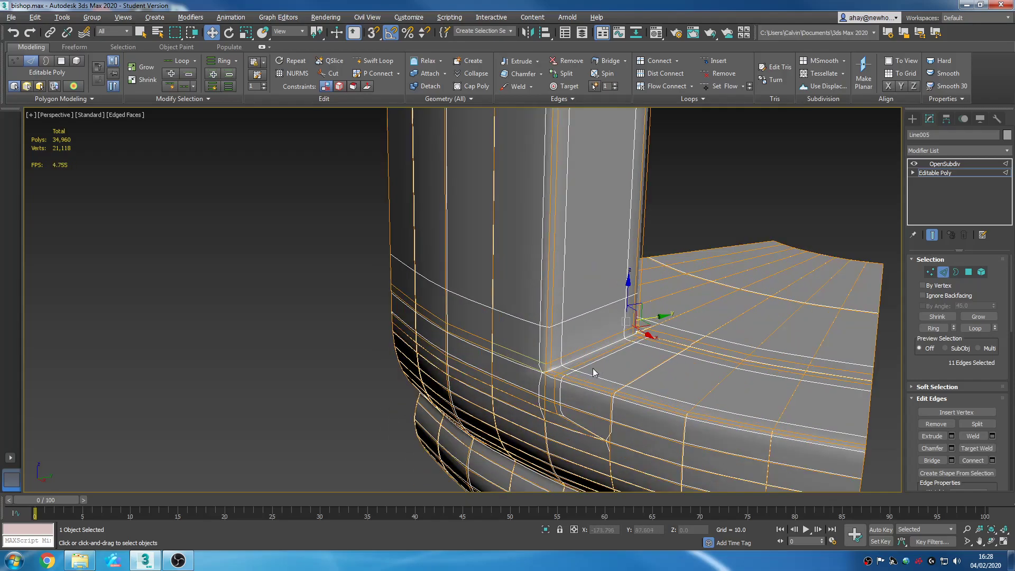
scroll(597, 366, "up", 2)
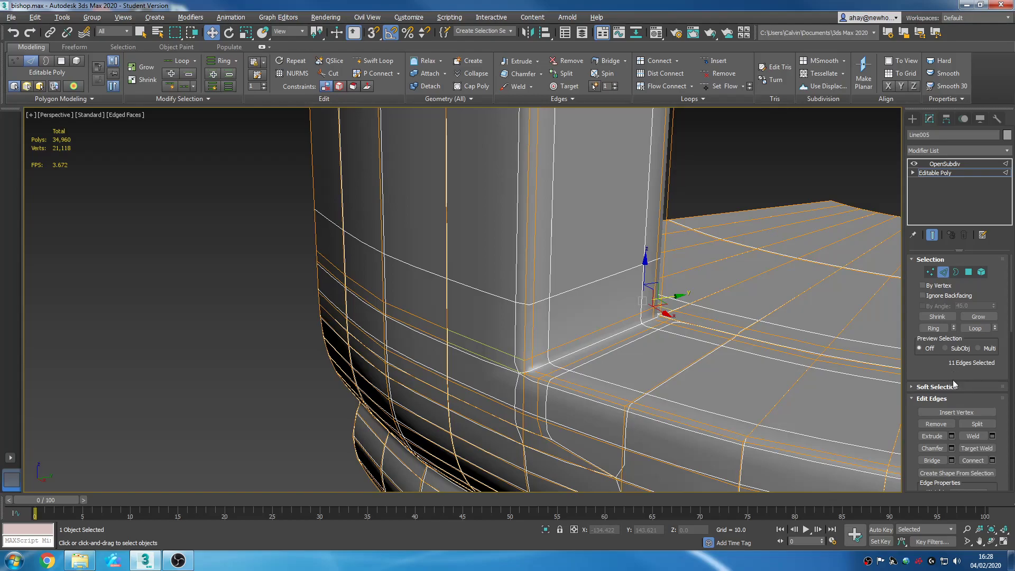
Step: Connect the selected ring edges around the raised block with one segment, pinch 0 and slide 85
left_click(991, 460)
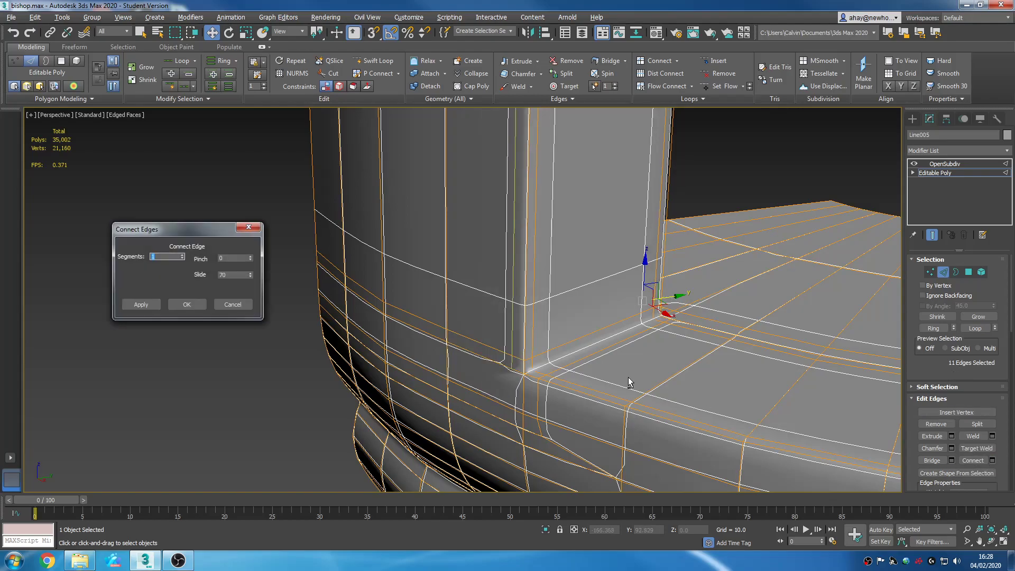
middle_click_drag(628, 376, 677, 355, "alt")
scroll(610, 375, "up", 2)
middle_click_drag(627, 377, 567, 425)
mouse_move(534, 394)
middle_mouse_down()
mouse_move(545, 386)
mouse_move(522, 394)
middle_mouse_up()
scroll(521, 395, "down", 2)
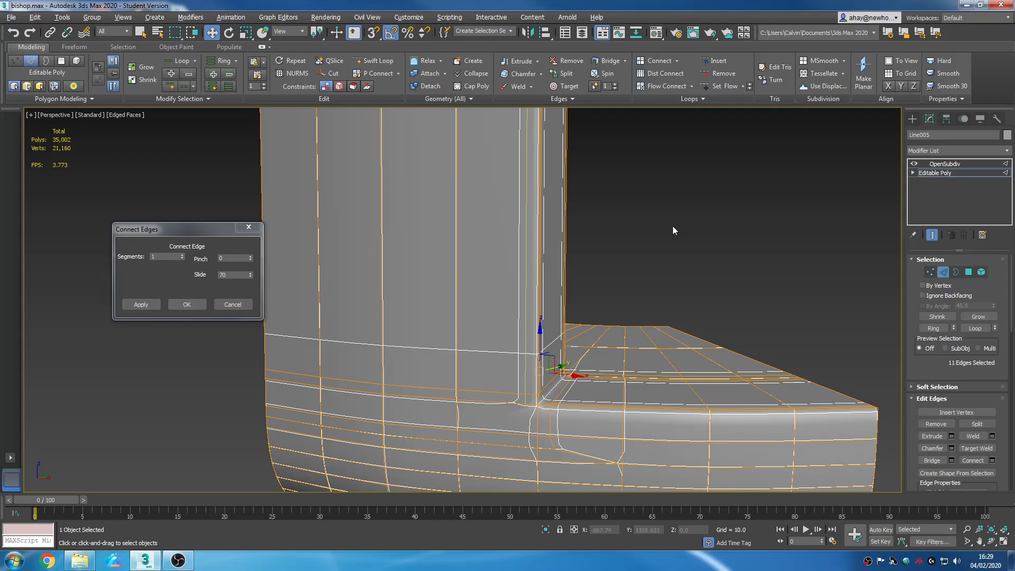
middle_click_drag(584, 348, 573, 457)
scroll(557, 239, "up", 2)
middle_click_drag(556, 235, 583, 351)
left_click_drag(249, 277, 192, 272)
type("85")
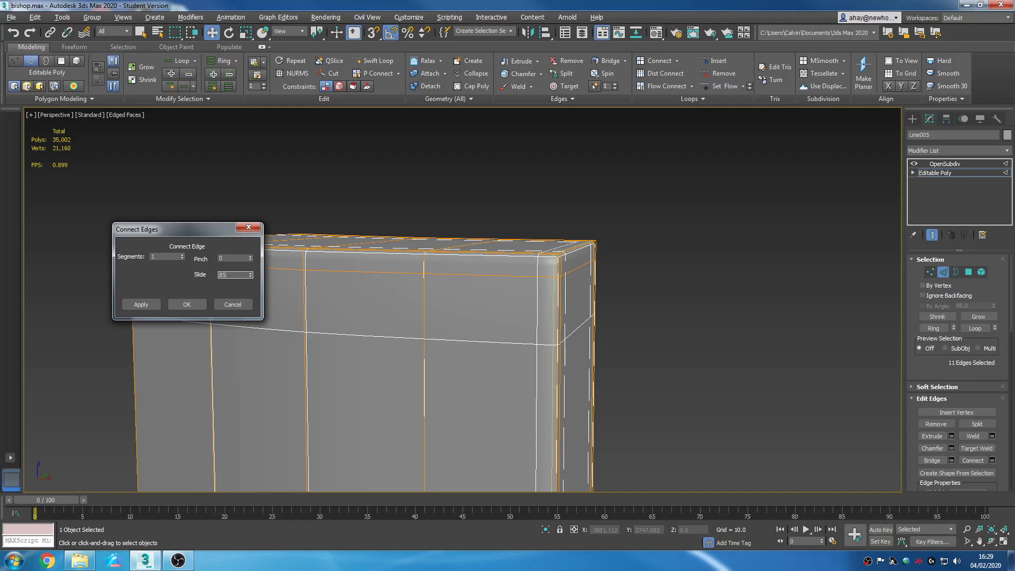
key("Return")
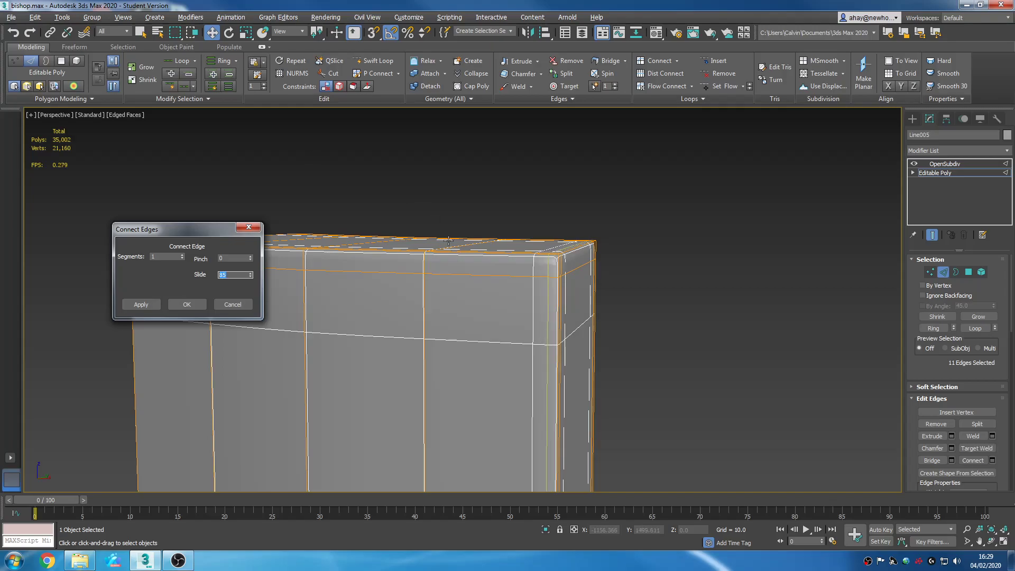
left_click(192, 305)
Step: Set the OpenSubdiv modifier to 2 iterations and hide the edged faces in the perspective view
left_click(956, 163)
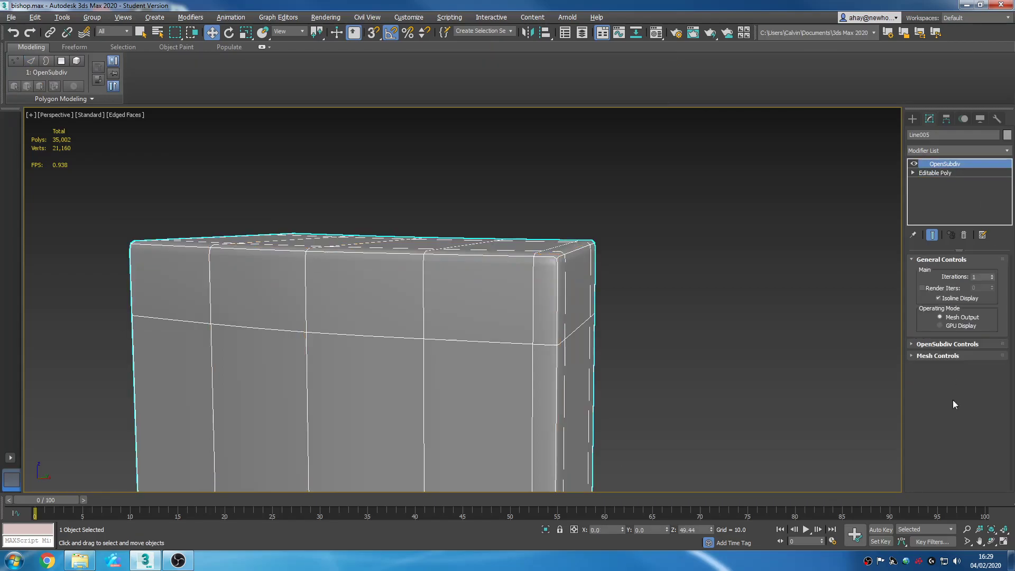
left_click(992, 275)
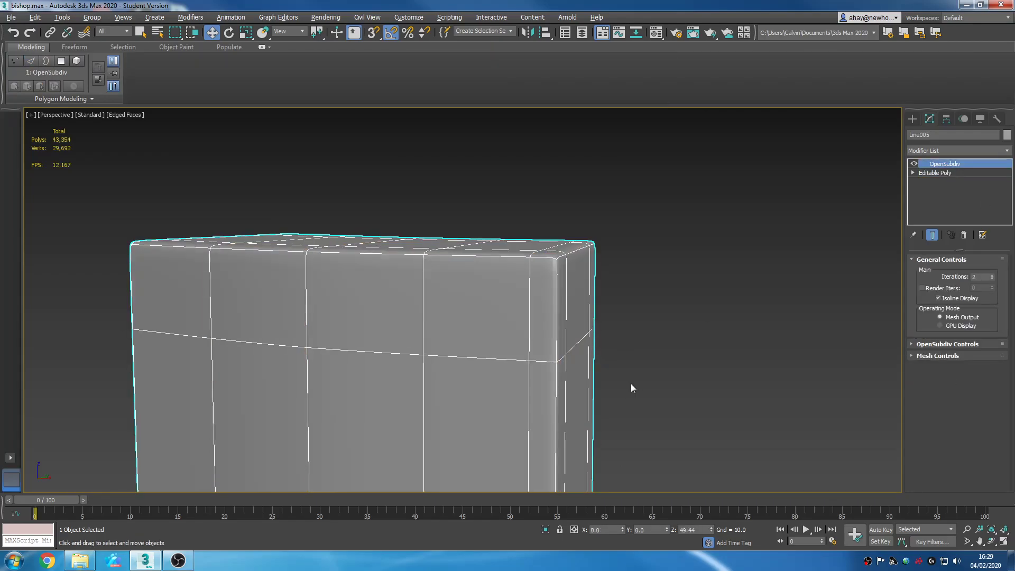
scroll(650, 340, "down", 5)
key("F4")
Step: Examine the smoothed block, its base corner, the collar and the stem from several angles
mouse_move(729, 394)
middle_mouse_down("alt")
mouse_move(709, 408)
mouse_move(771, 396)
mouse_move(708, 385)
middle_mouse_up("alt")
scroll(622, 382, "up", 3)
middle_click_drag(623, 383, 629, 316, "alt")
scroll(629, 316, "down", 3)
middle_click_drag(668, 365, 627, 311)
scroll(627, 310, "down", 3)
middle_click_drag(721, 418, 548, 274, "alt")
scroll(503, 369, "up", 3)
middle_click_drag(502, 369, 545, 267, "alt")
scroll(580, 403, "down", 3)
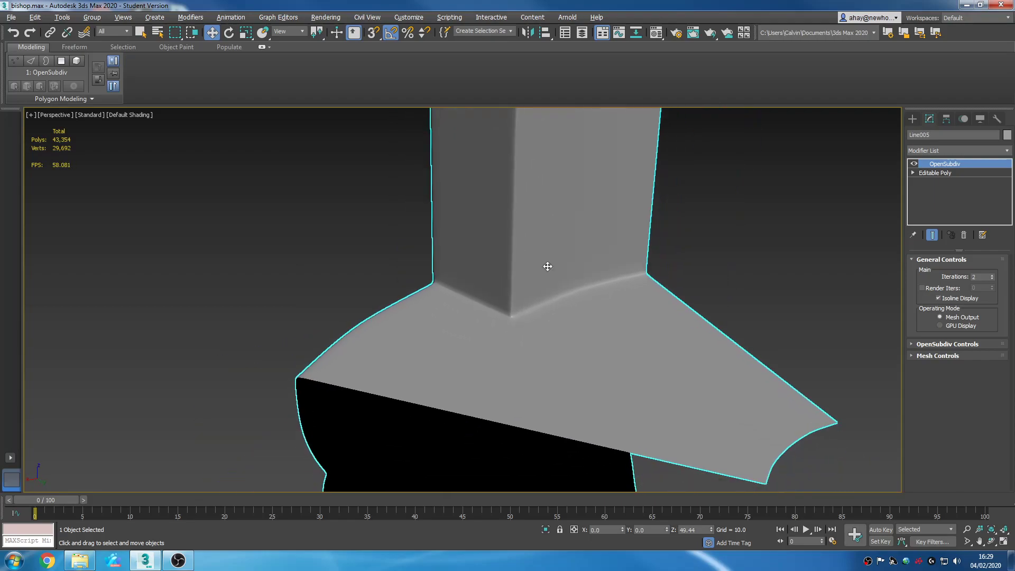
scroll(532, 347, "down", 3)
middle_click_drag(553, 389, 700, 358, "alt")
scroll(570, 322, "up", 3)
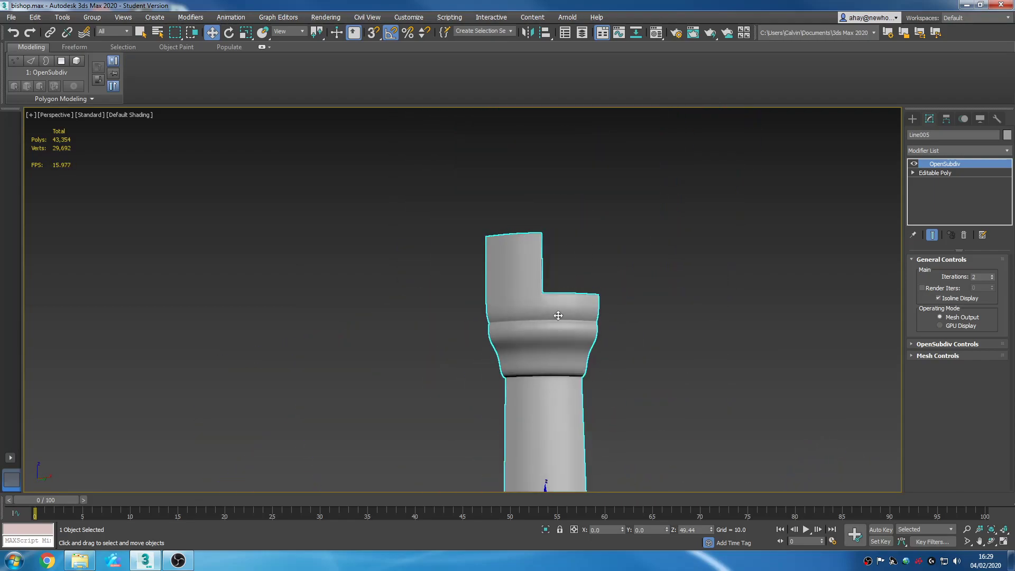
middle_click_drag(546, 376, 677, 384, "alt")
Step: Show the edged faces again in the perspective view and delete the OpenSubdiv modifier
left_click(945, 173)
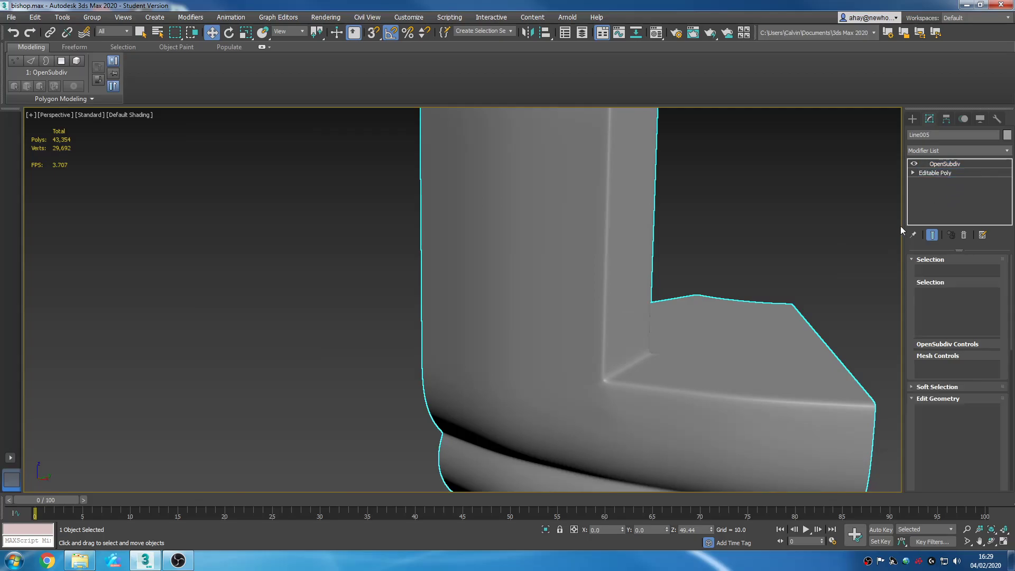
key("F4")
scroll(634, 275, "down", 3)
scroll(617, 279, "up", 3)
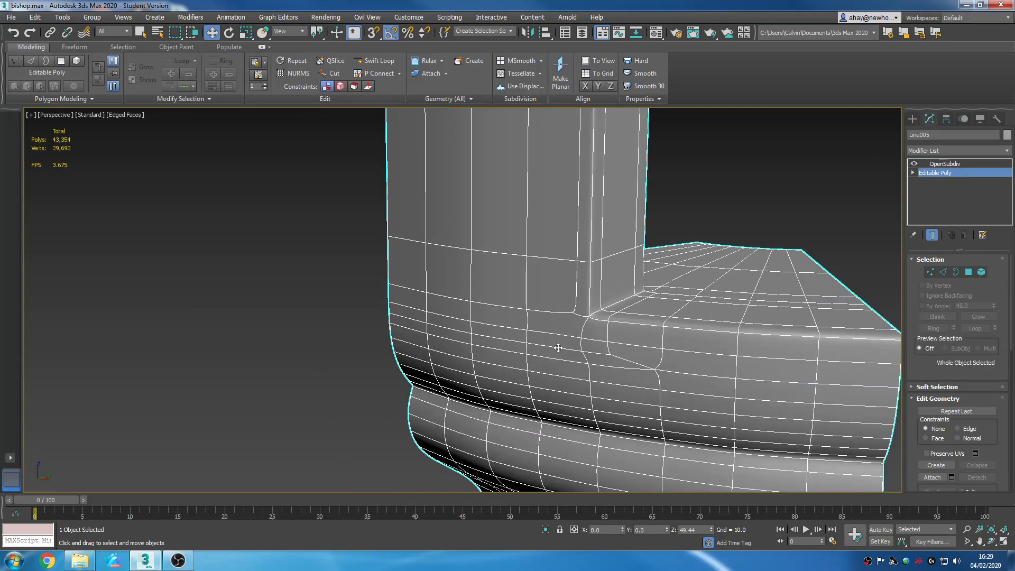
left_click(966, 166)
left_click(963, 235)
middle_click_drag(729, 349, 725, 348)
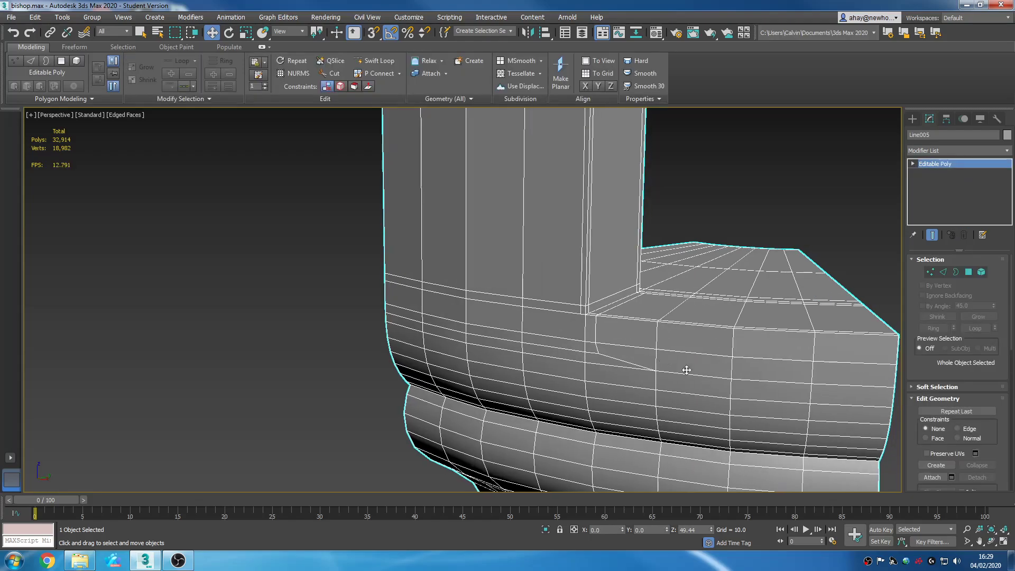
Step: Remove the long slanted edge that runs down to the neighbouring edge loop just below the notch corner
left_click(943, 272)
left_click(624, 360)
right_click(622, 357)
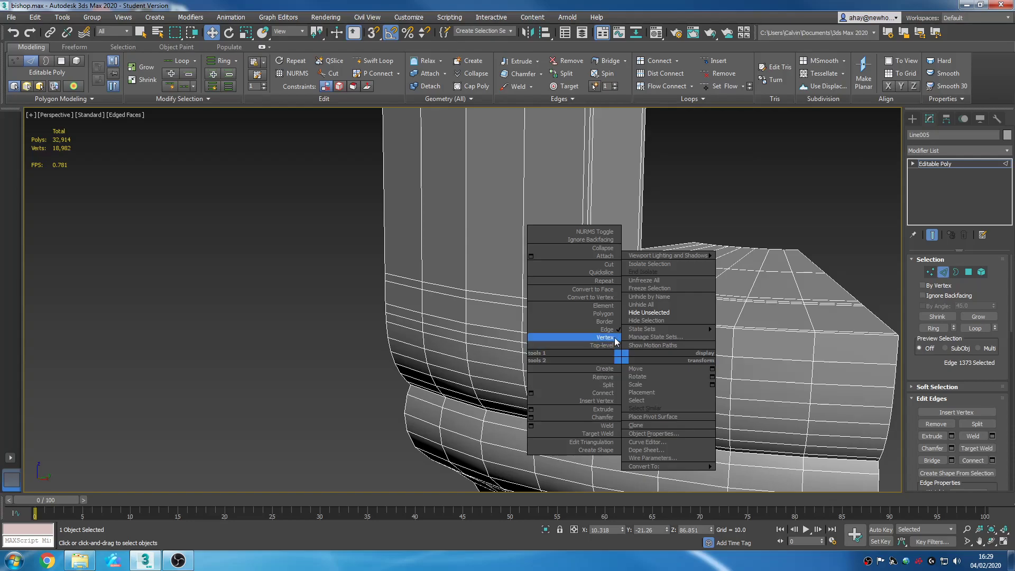
left_click(606, 377)
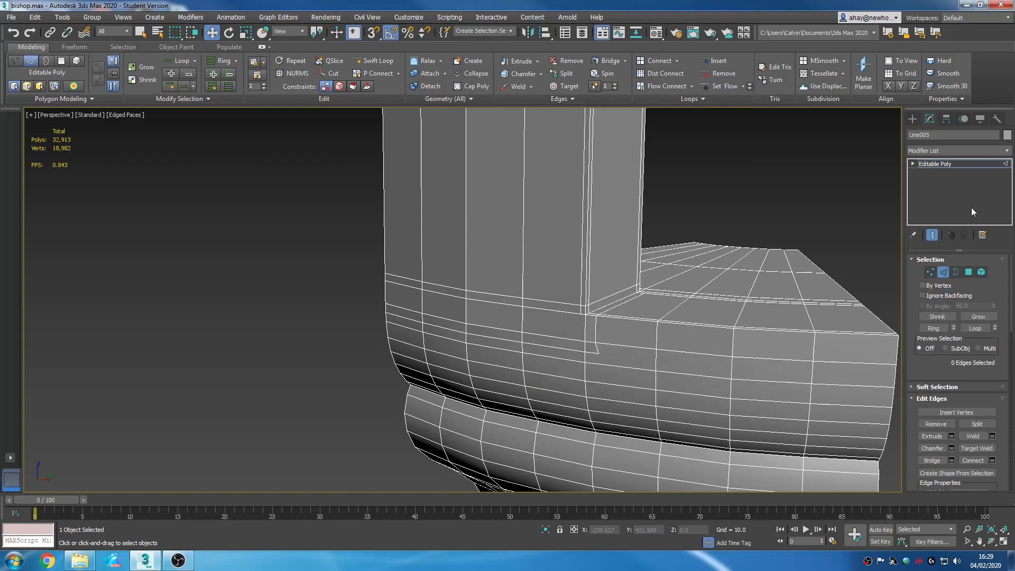
Step: Add an OpenSubdiv modifier with 2 iterations to the bishop mesh and hide the edge display
left_click(967, 162)
left_click(969, 151)
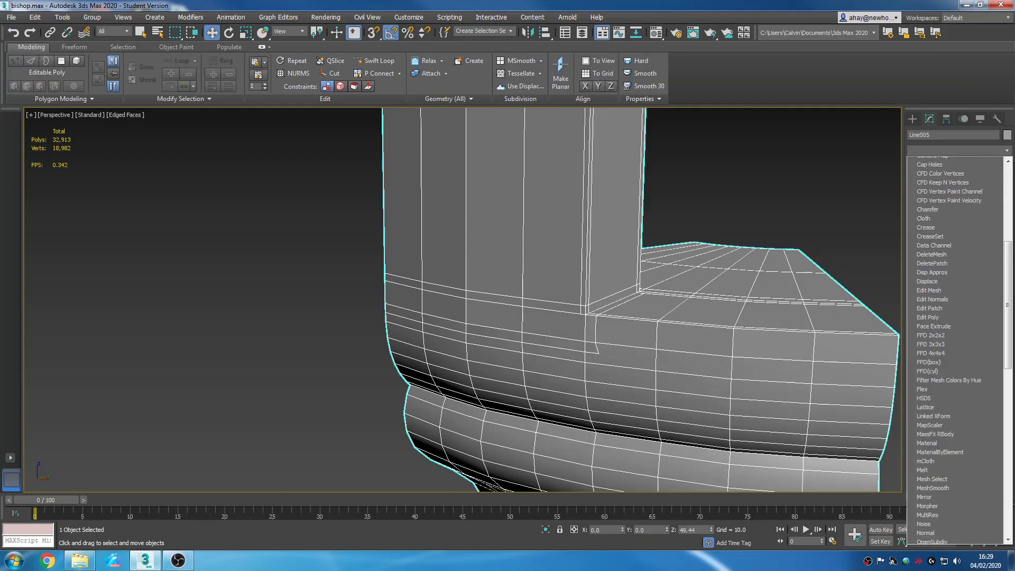
key("Return")
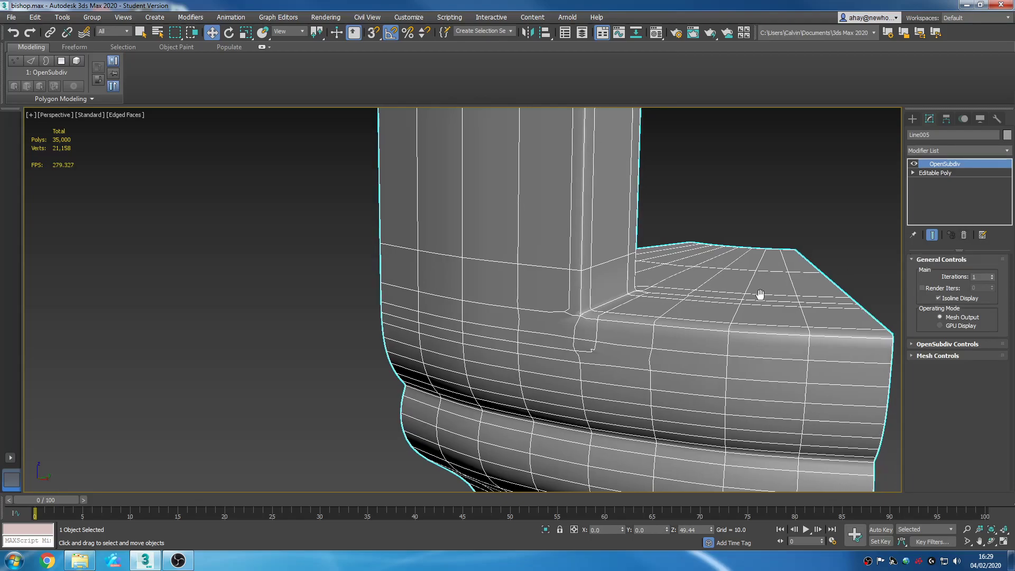
key("F4")
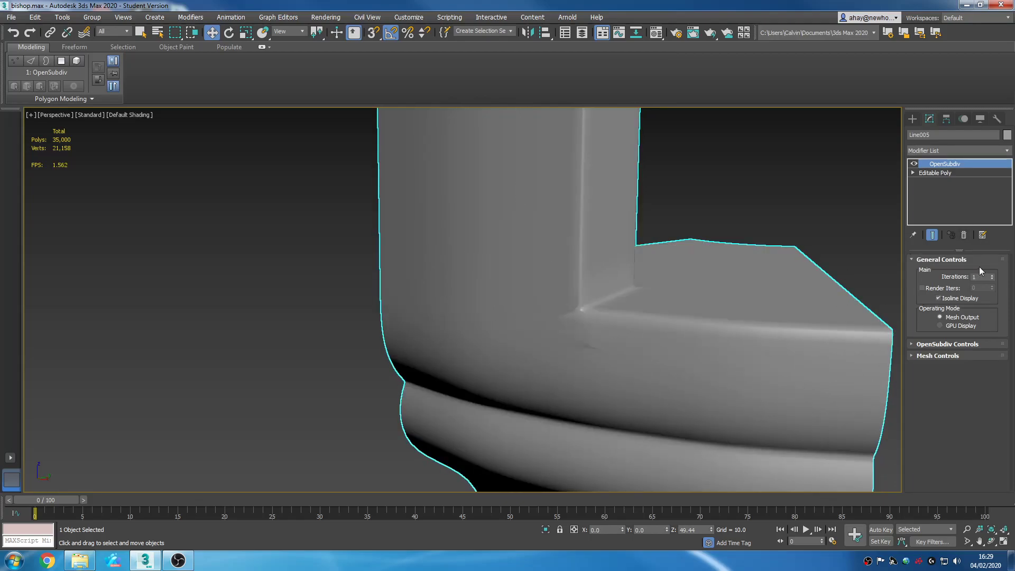
left_click(992, 275)
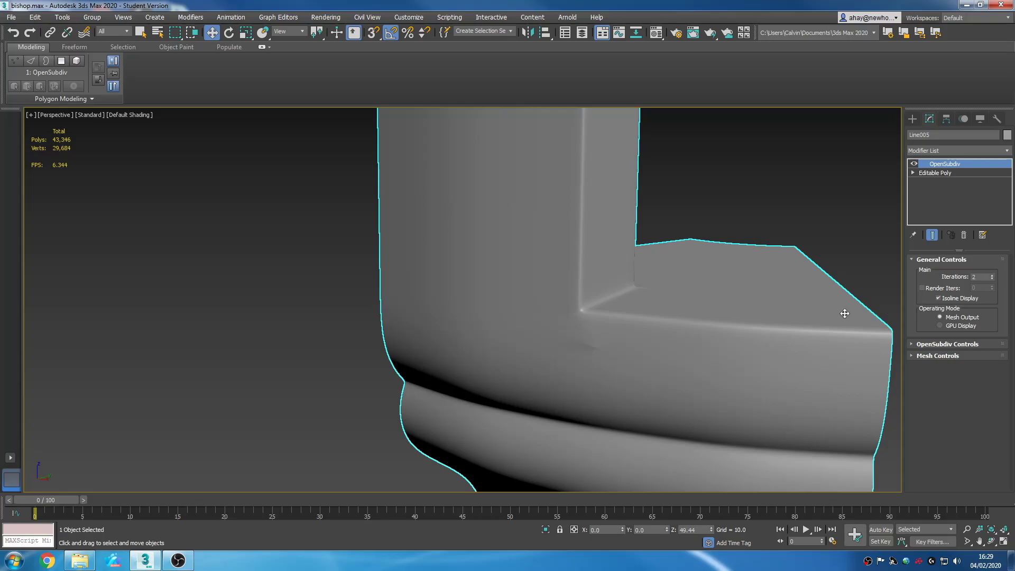
Step: Return to the Editable Poly level of the bishop and show the edged faces again
left_click(947, 175)
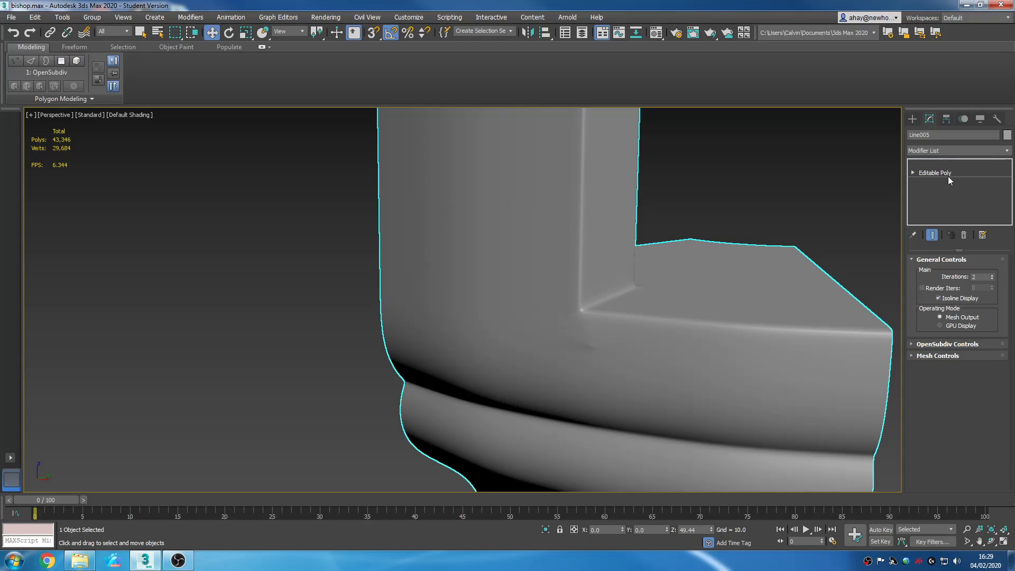
key("F4")
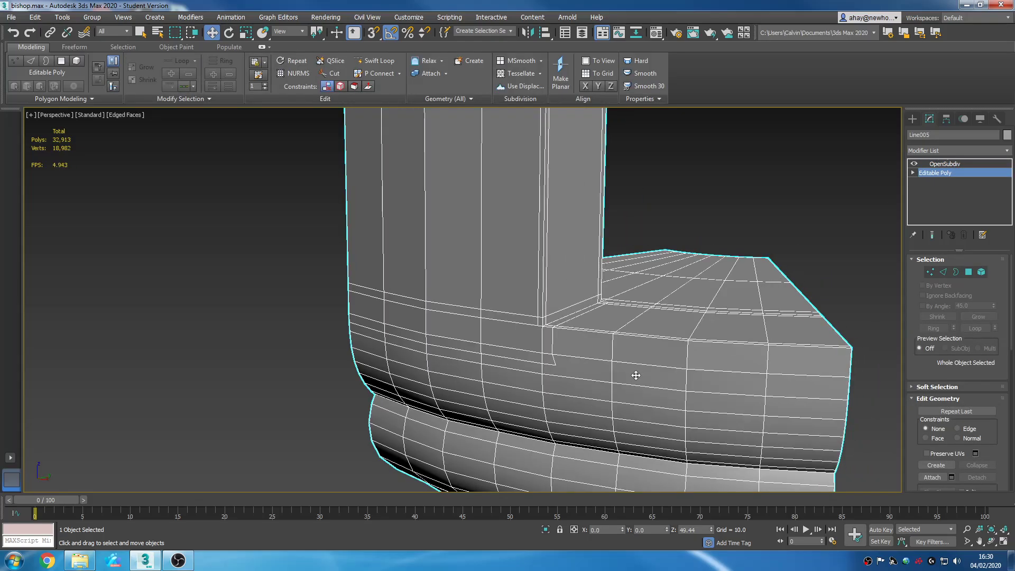
scroll(636, 374, "up", 3)
Step: Connect the loose vertex below the notch corner to the vertex on the next vertical edge, one edge loop lower
left_click(928, 272)
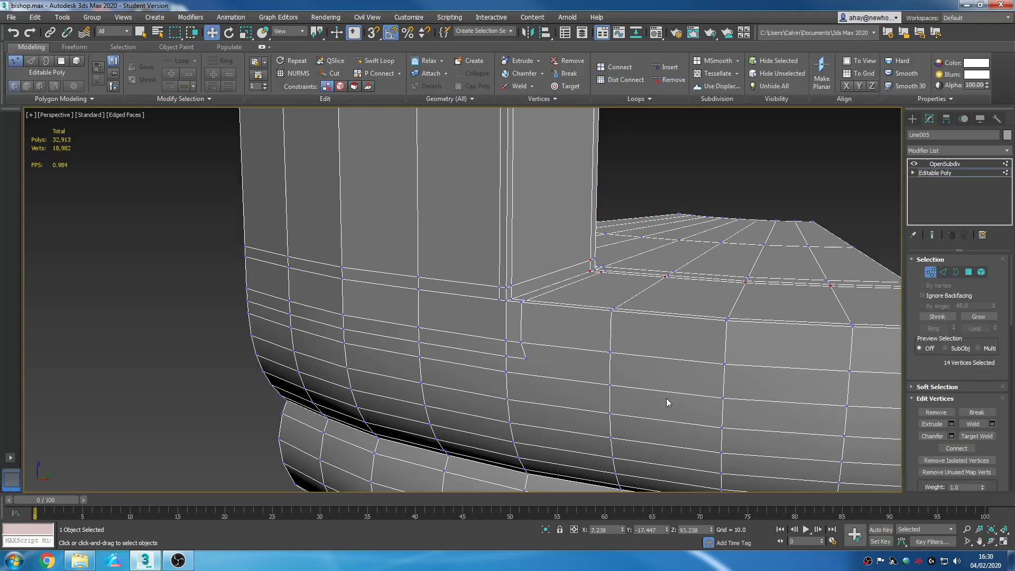
left_click(609, 381)
left_click(525, 358, "ctrl")
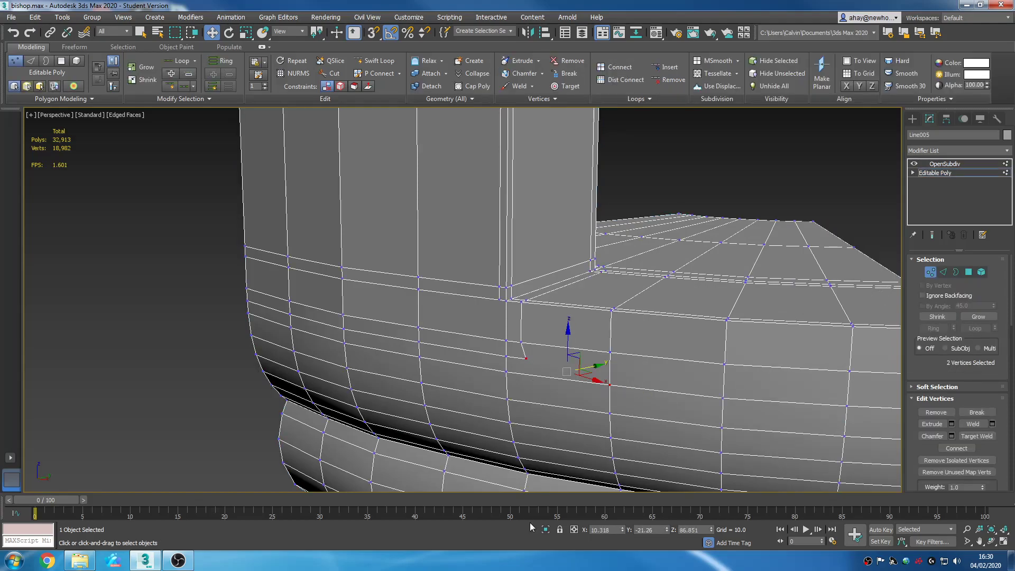
middle_click_drag(641, 383, 677, 372, "alt")
middle_click_drag(632, 406, 652, 351)
scroll(652, 351, "down", 3)
scroll(608, 345, "up", 3)
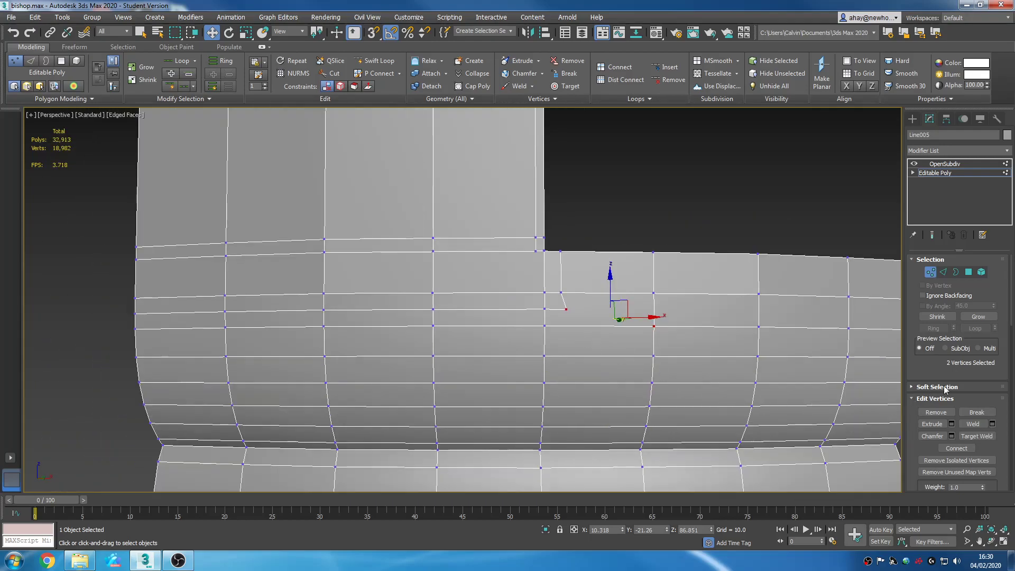
left_click(967, 449)
Step: Remove the slanted edge just connected between the loose vertex and the next vertical edge
middle_click_drag(665, 401, 681, 349)
scroll(681, 349, "down", 2)
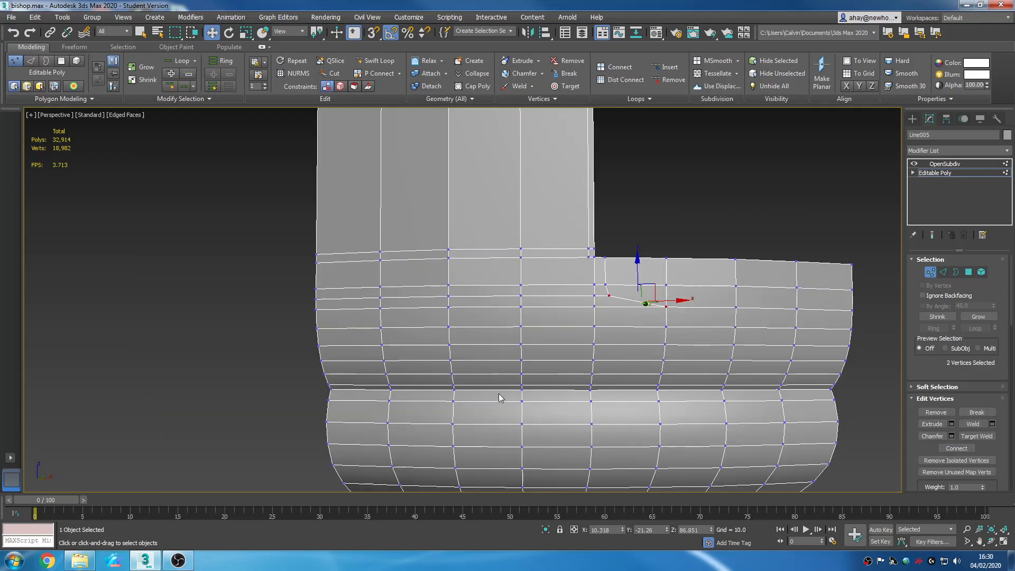
middle_click_drag(565, 316, 565, 358)
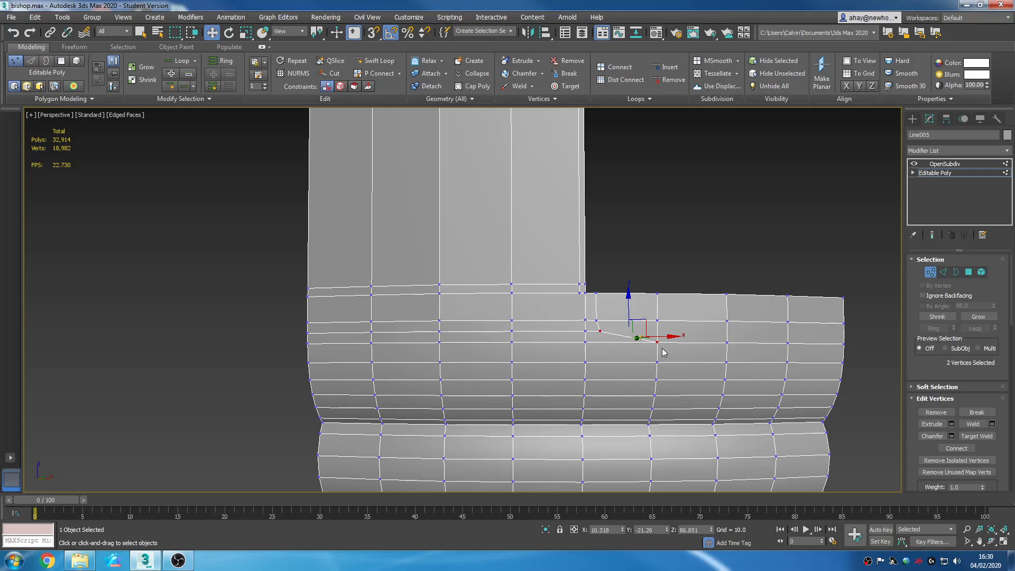
scroll(589, 367, "up", 3)
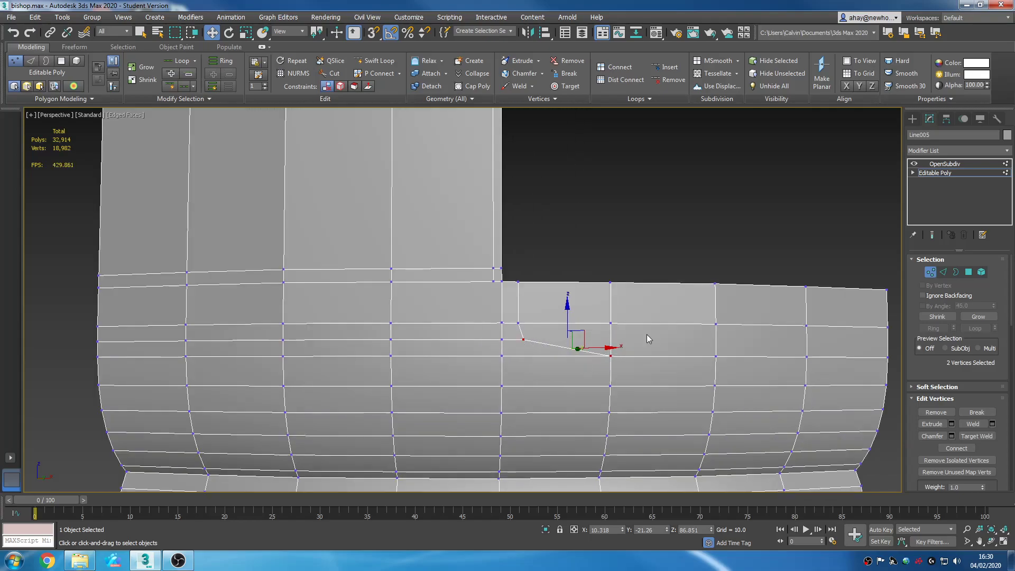
scroll(627, 371, "down", 2)
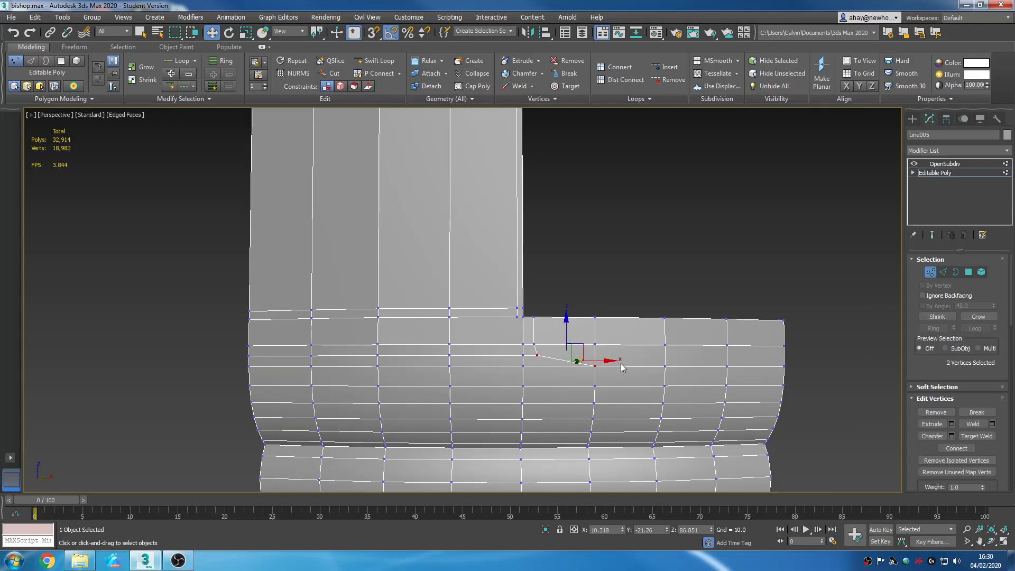
left_click(944, 271)
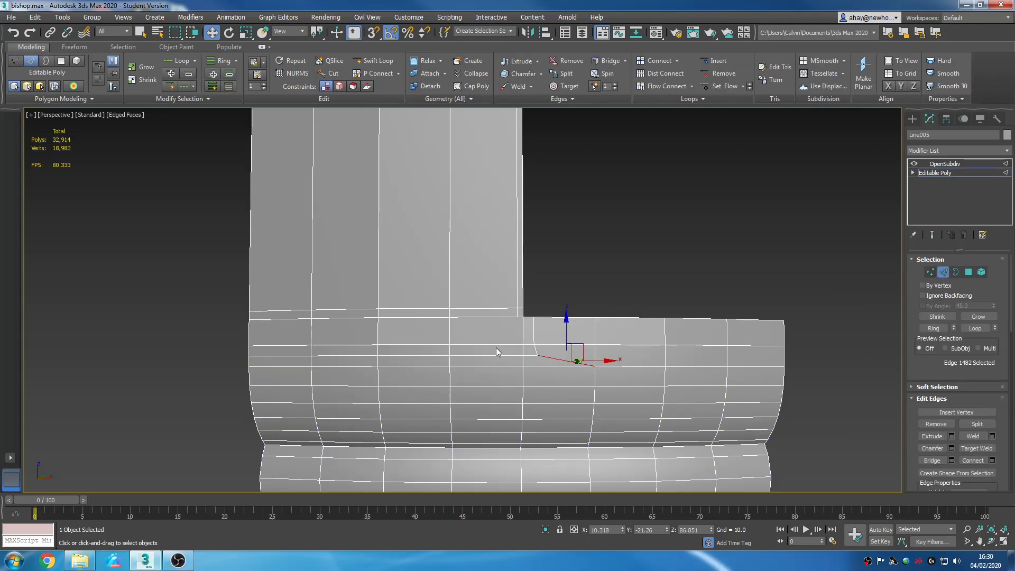
right_click(550, 359)
left_click(528, 375)
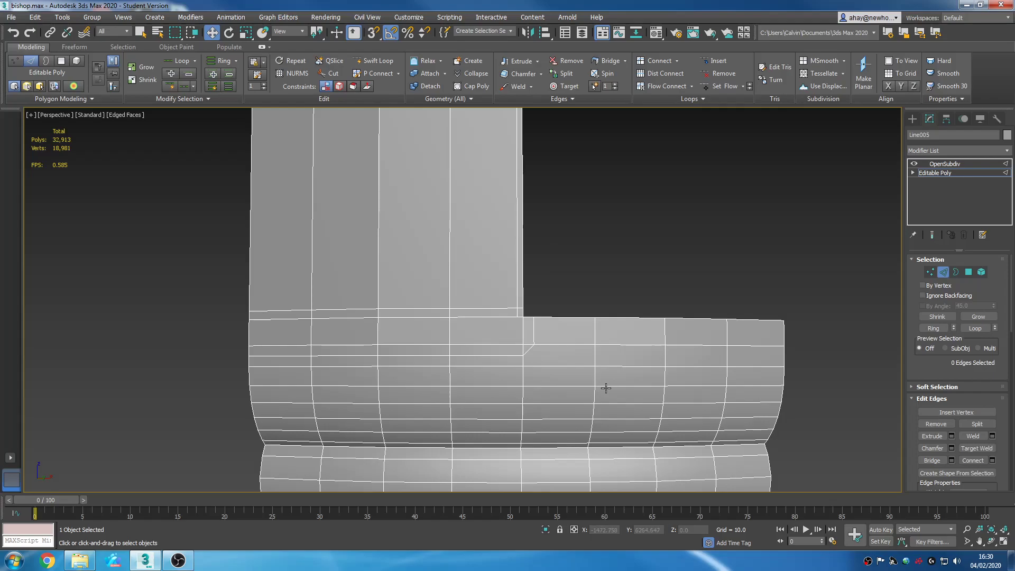
Step: Connect the ring of short vertical edges beside the notch with slide 0, starting from the first vertical edge past the corner
scroll(605, 388, "down", 3)
scroll(563, 320, "up", 5)
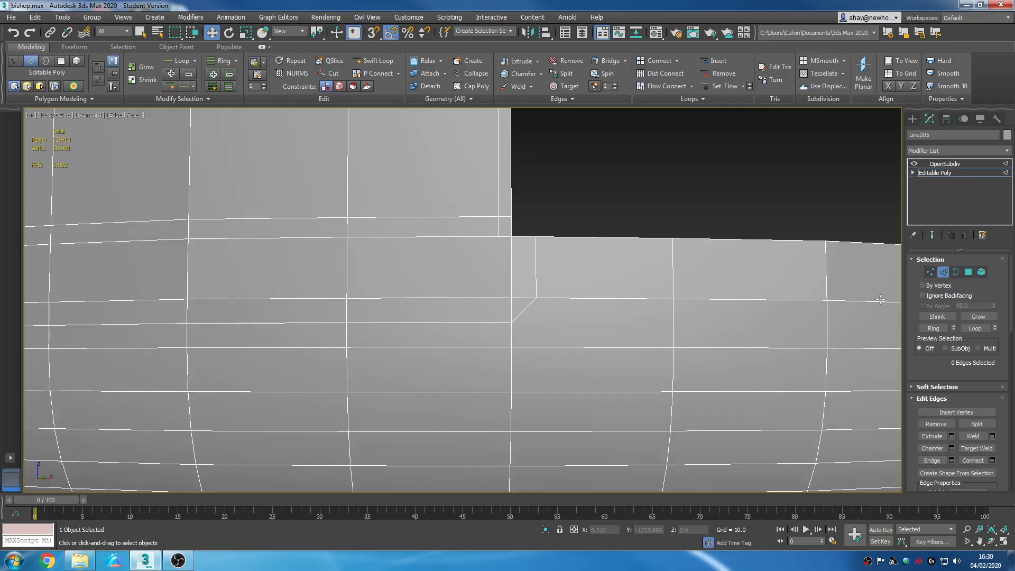
left_click(521, 312)
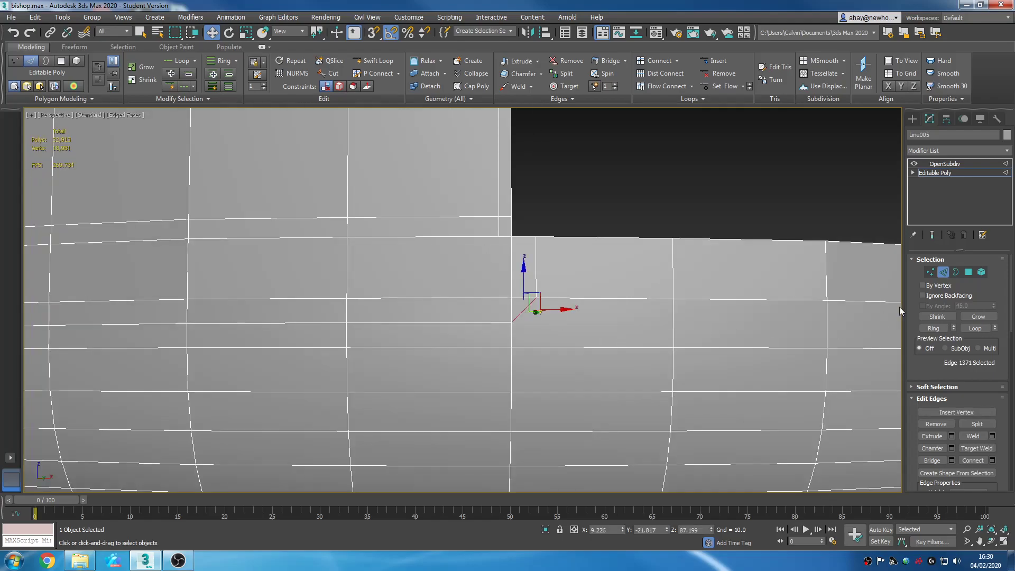
scroll(570, 322, "down", 4)
scroll(571, 311, "up", 4)
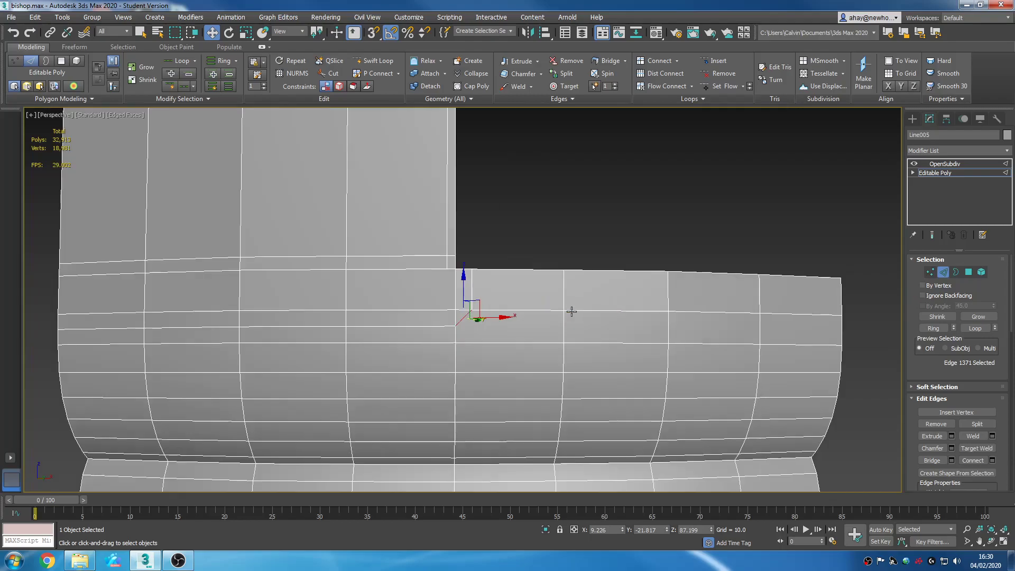
left_click(564, 313)
left_click(932, 327)
left_click(992, 460)
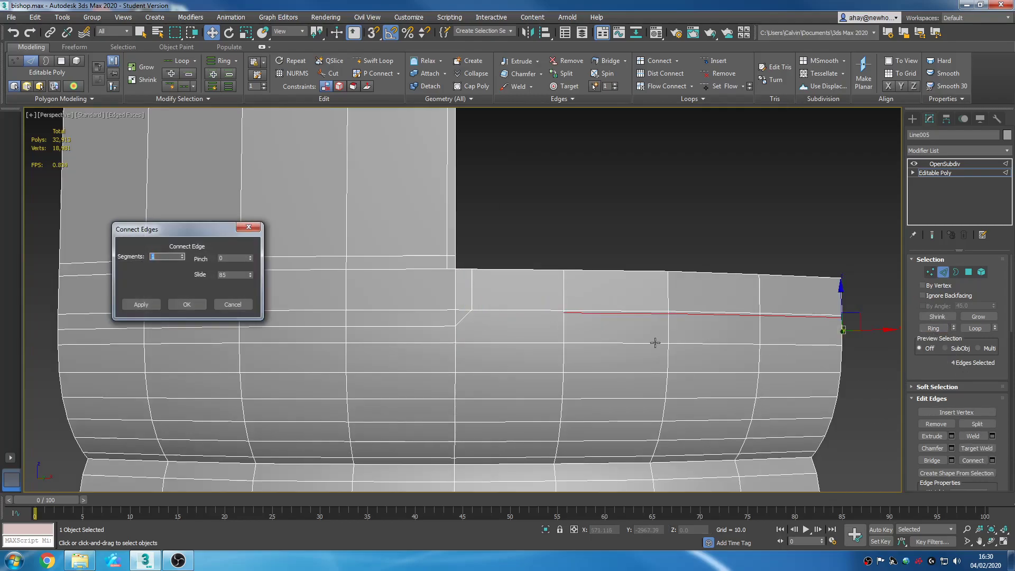
right_click(250, 275)
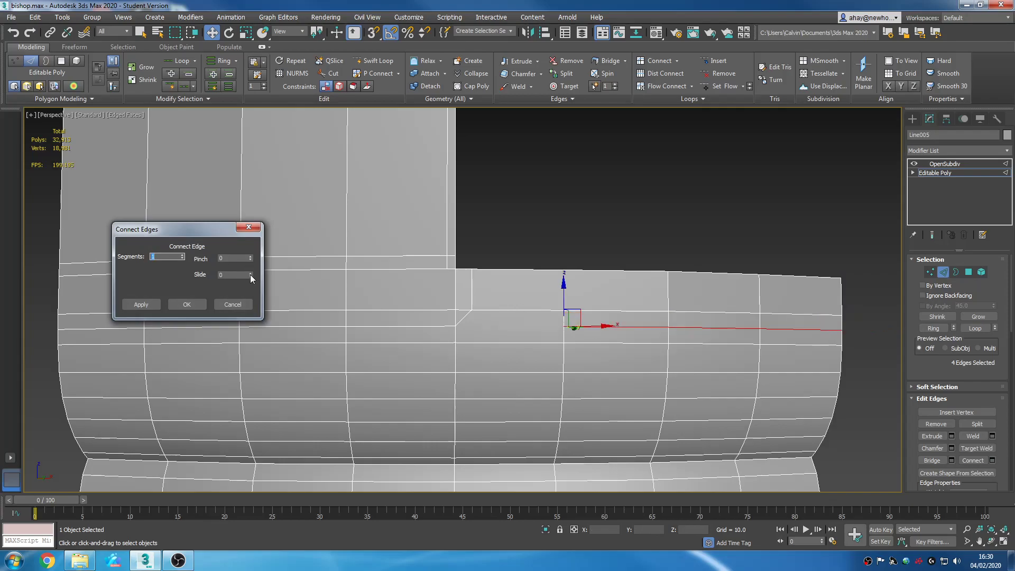
left_click(186, 304)
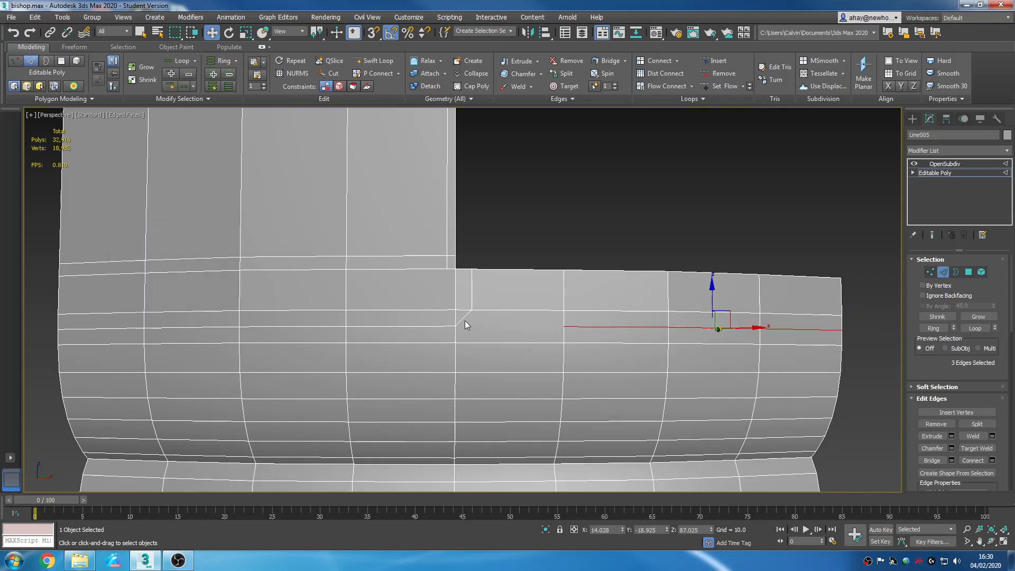
Step: Undo the added edge loop and reselect the short diagonal edge below the notch corner
left_click(929, 272)
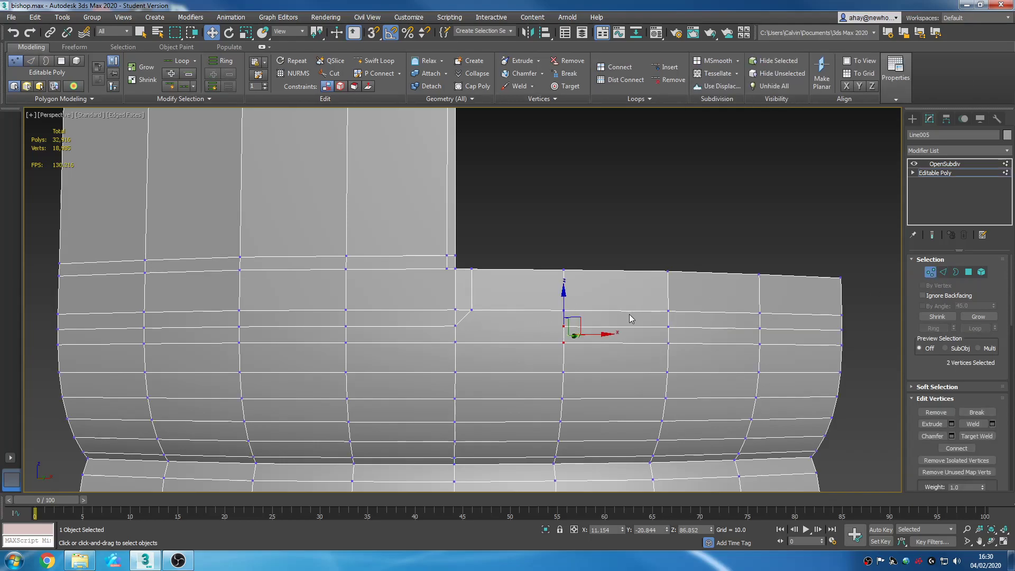
left_click(613, 231)
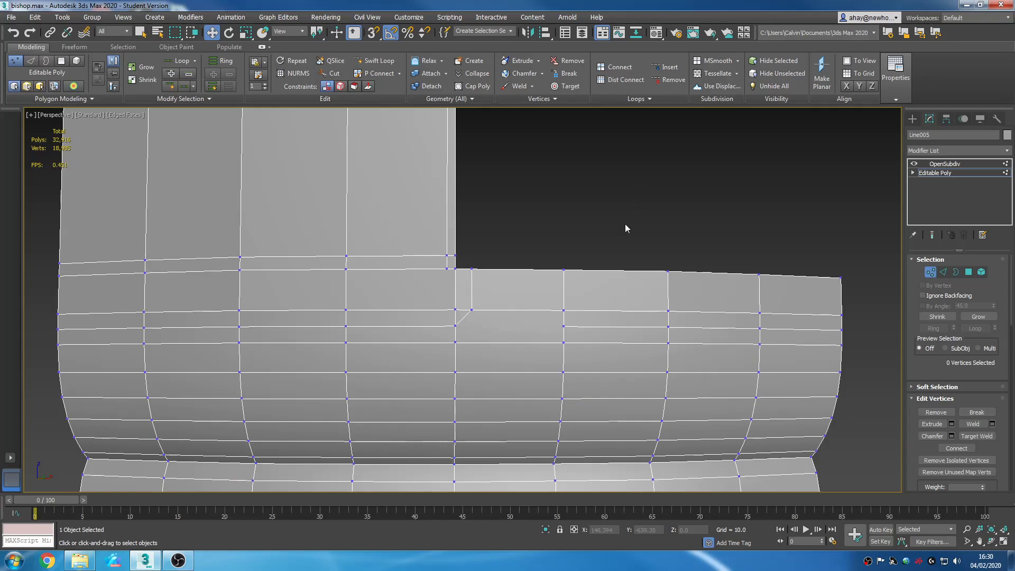
left_click(530, 262)
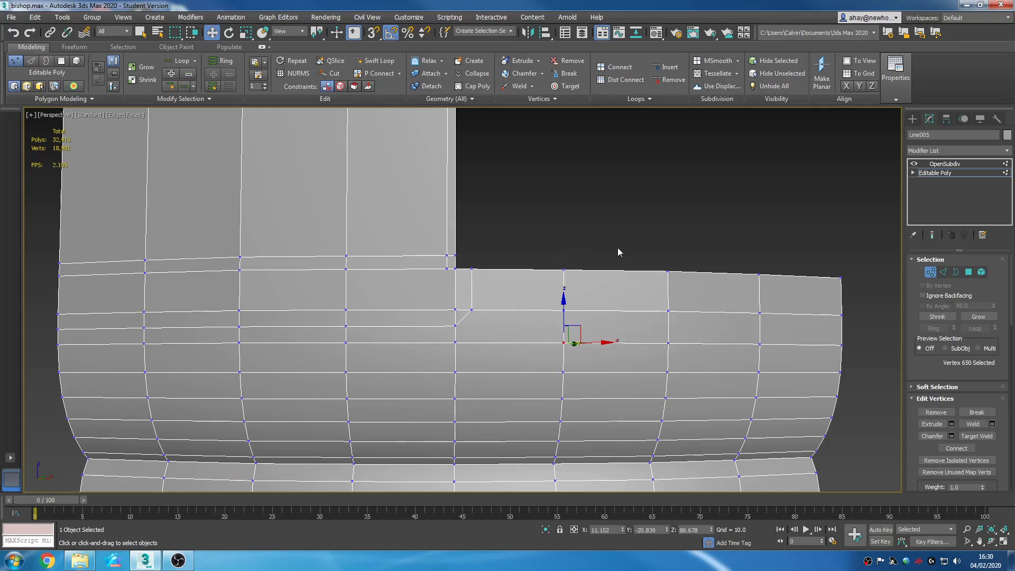
left_click(943, 272)
left_click(464, 317)
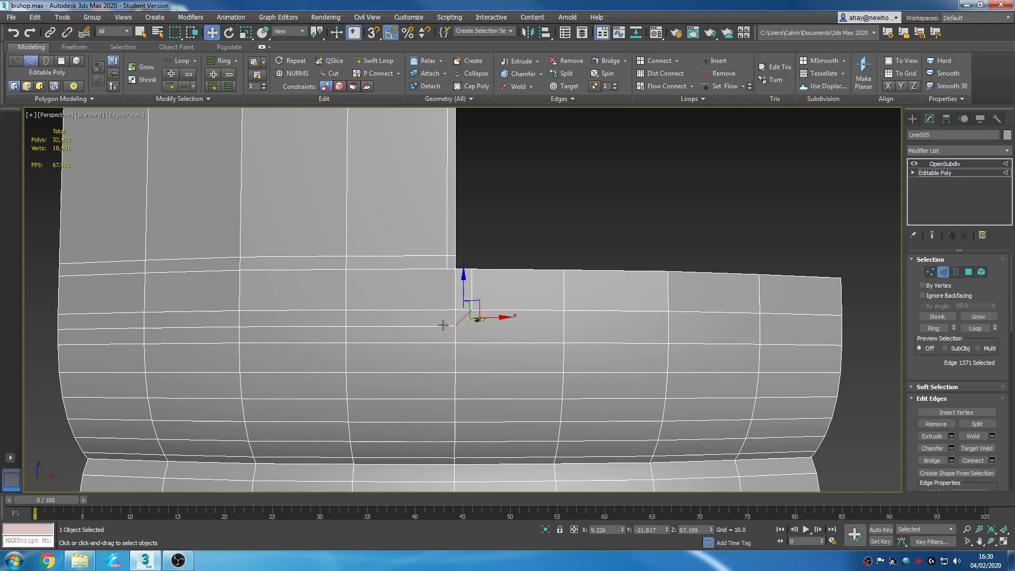
scroll(499, 334, "up", 5)
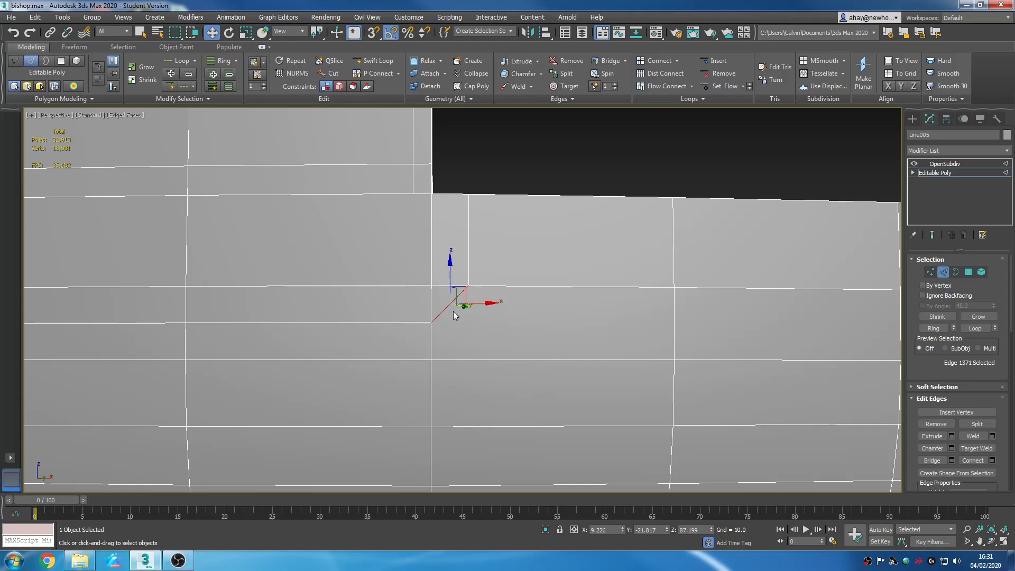
Step: Undo the slanted-edge removal and the vertex connection below the notch corner
key("ctrl+y")
left_click(11, 35)
key("ctrl+y")
left_click(11, 35)
scroll(495, 296, "down", 5)
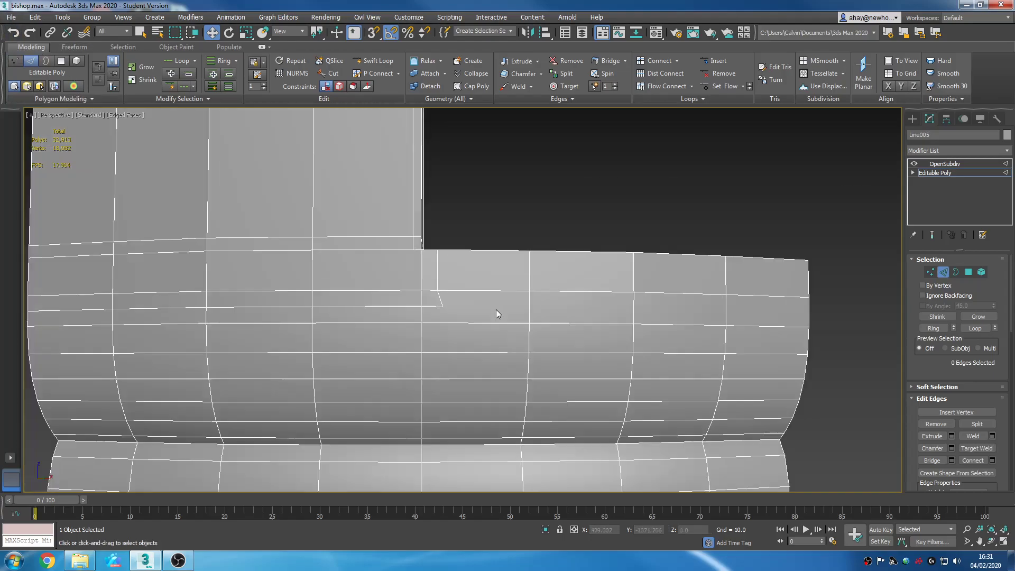
Step: Add a centred edge loop across the ring of short vertical edges beside the notch, using Connect Edges with slide 0
left_click(527, 306)
left_click(934, 328)
left_click(992, 460)
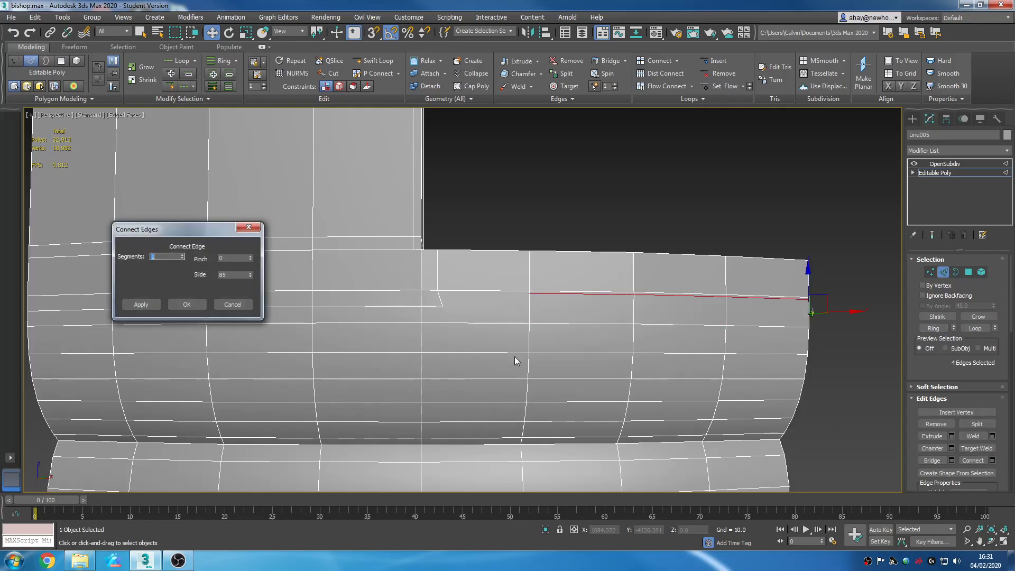
right_click(250, 276)
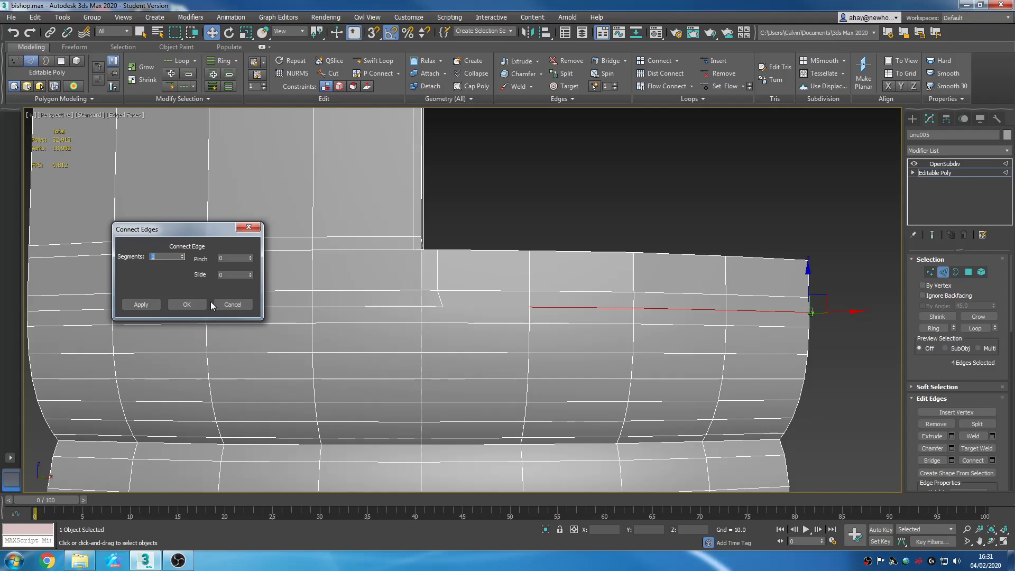
left_click(189, 304)
Step: Connect the loose vertex below the notch corner to the end vertex of the new edge loop
scroll(369, 318, "up", 3)
left_click(930, 272)
left_click(573, 296)
left_click(443, 294, "ctrl")
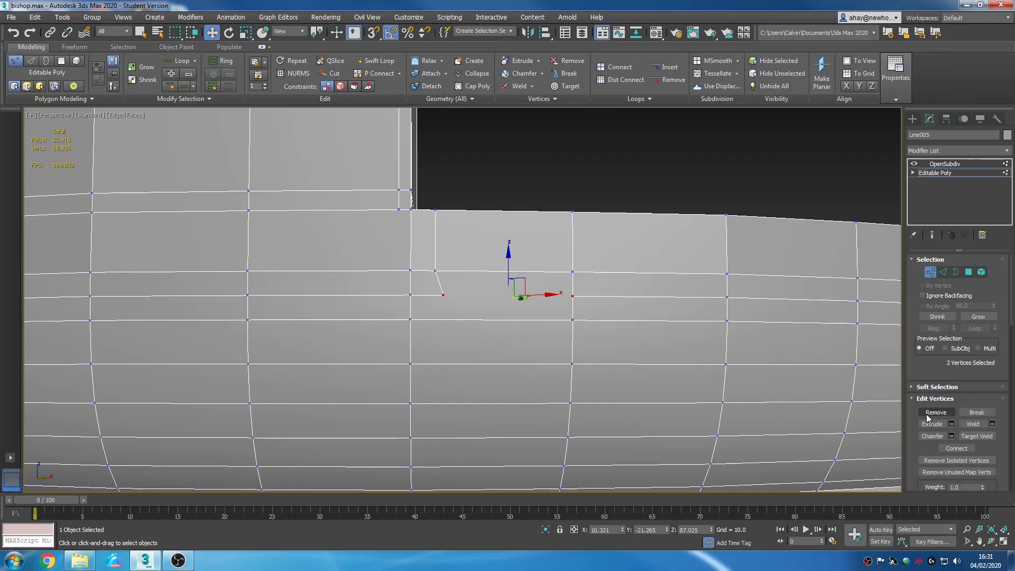
left_click(954, 447)
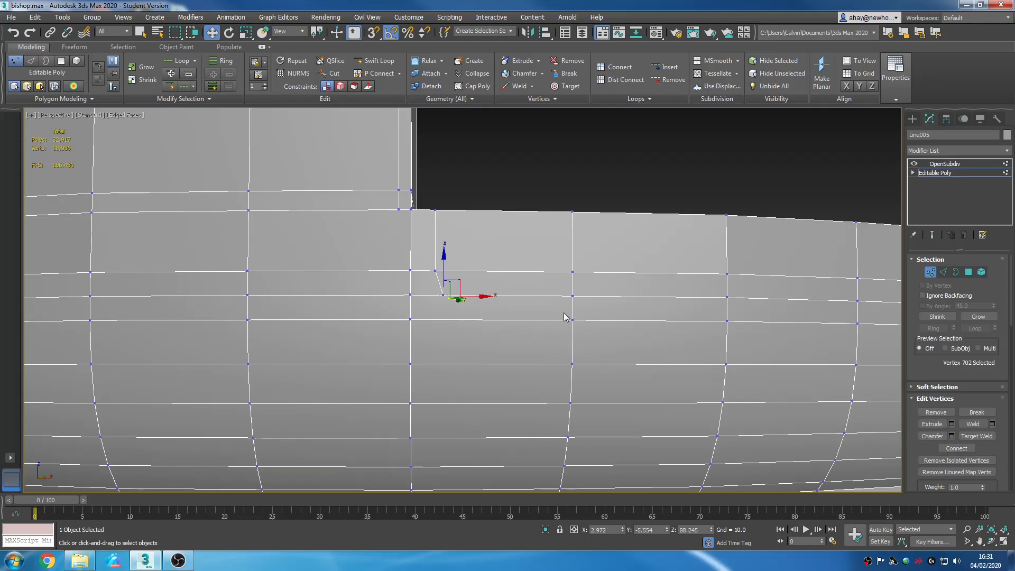
left_click(564, 339)
left_click(443, 295)
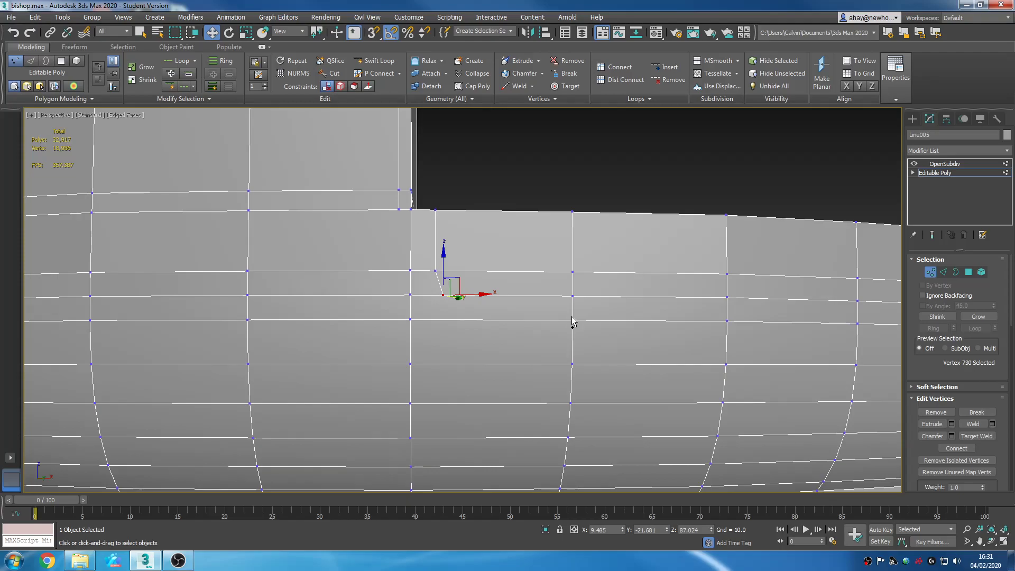
scroll(581, 325, "down", 3)
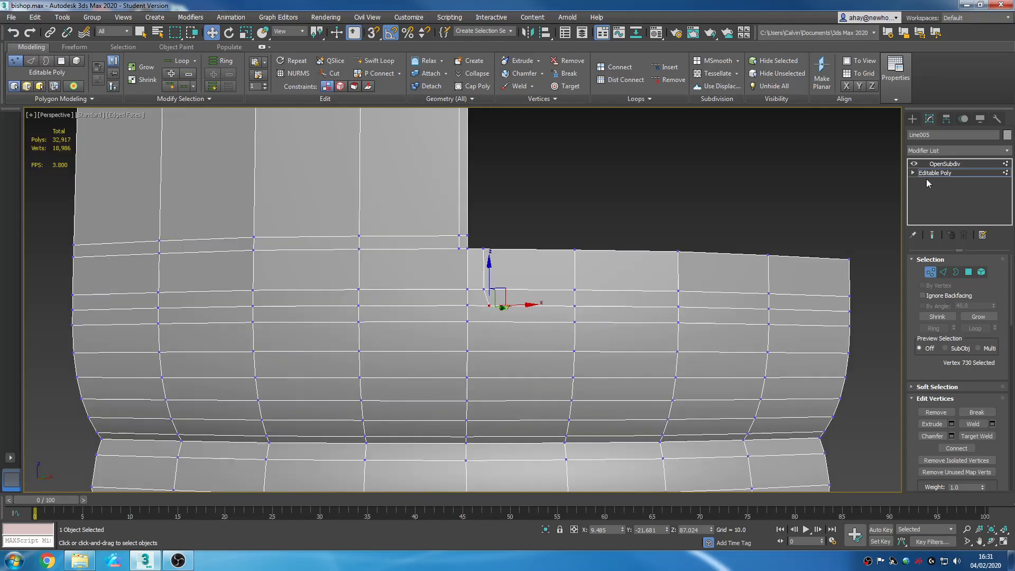
Step: Examine the OpenSubdiv result below the notch corner without edged faces, and inspect the base mesh's wireframe in the same area
left_click(943, 164)
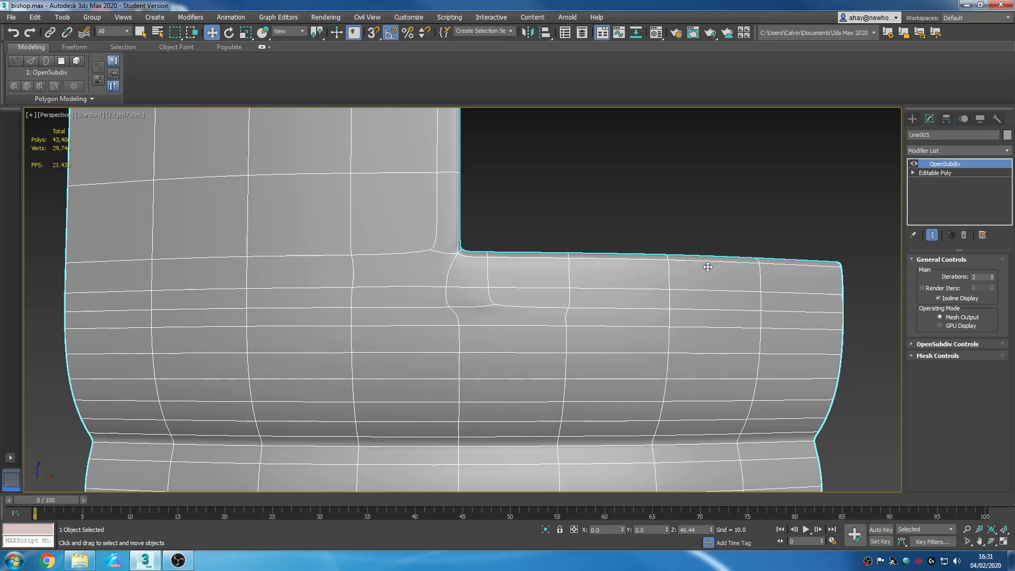
key("F4")
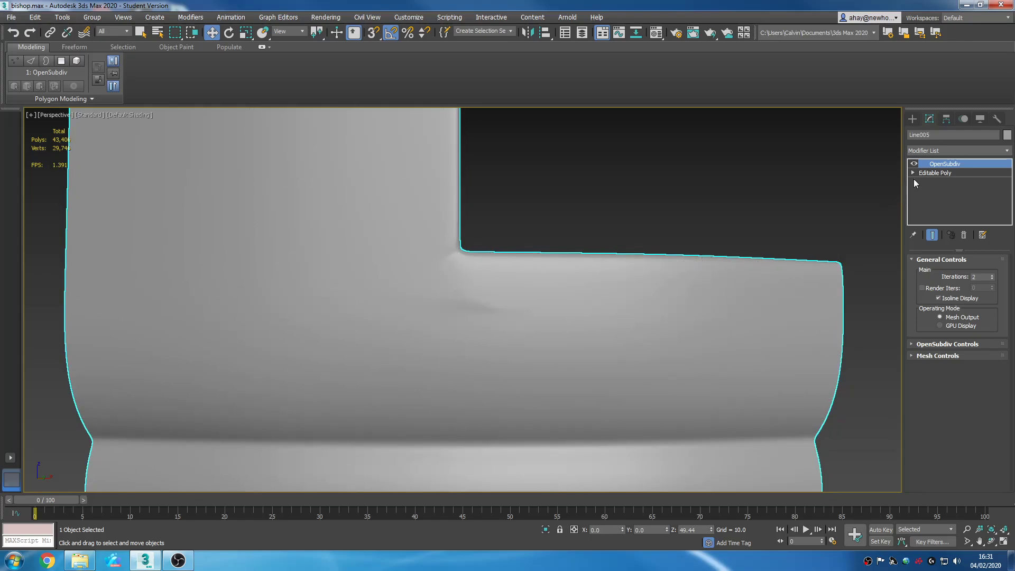
left_click(943, 173)
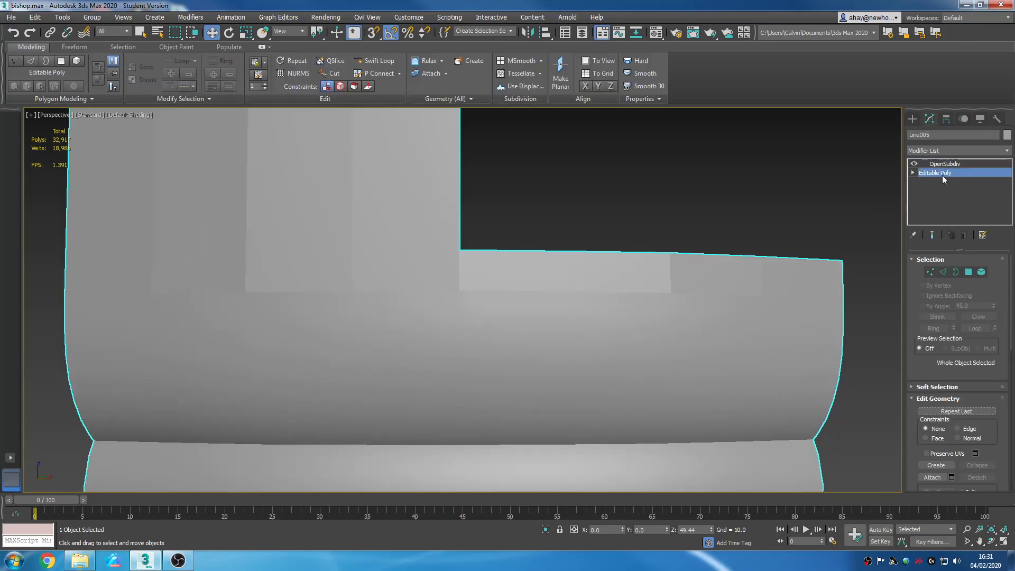
key("F4")
scroll(503, 334, "up", 2)
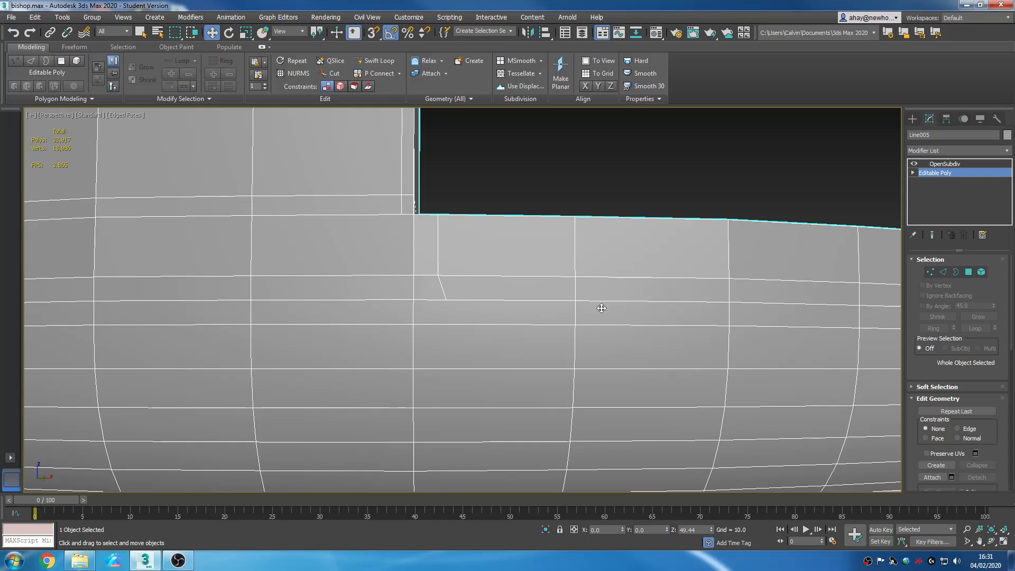
middle_click_drag(601, 308, 687, 327)
middle_click_drag(563, 318, 555, 284)
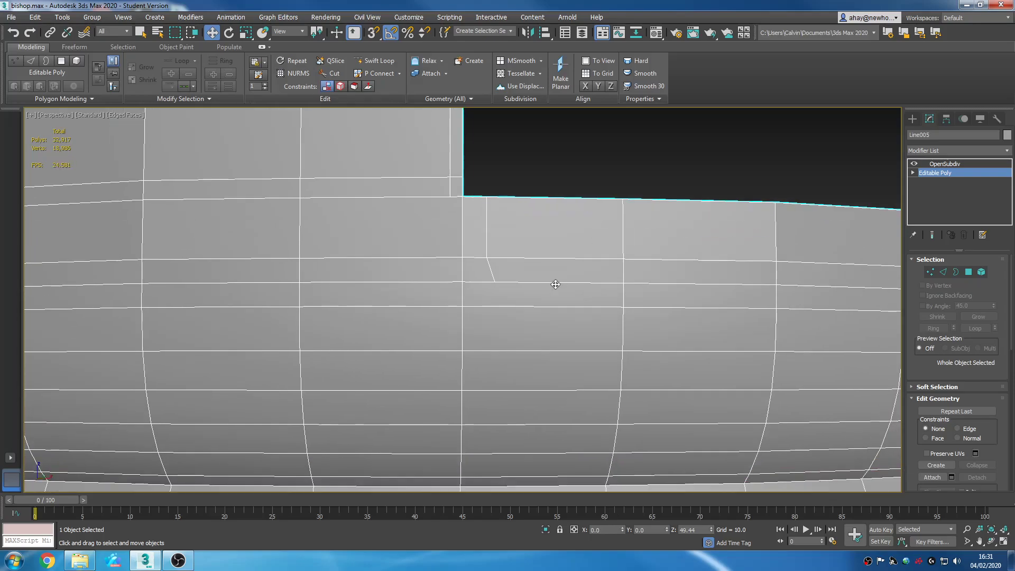
scroll(556, 284, "down", 1)
scroll(510, 276, "up", 1)
scroll(534, 294, "down", 3)
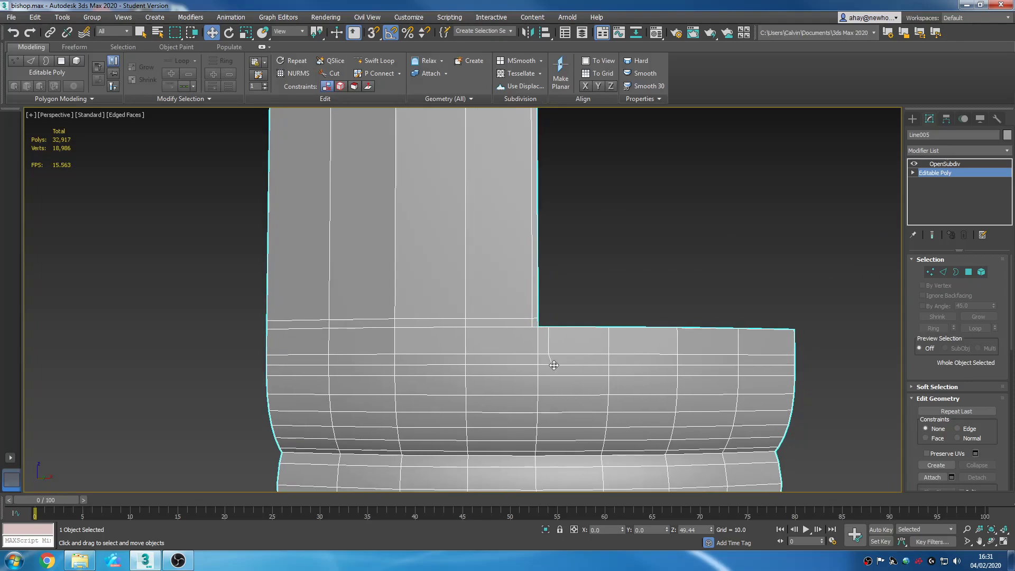
scroll(547, 358, "up", 3)
scroll(554, 381, "up", 2)
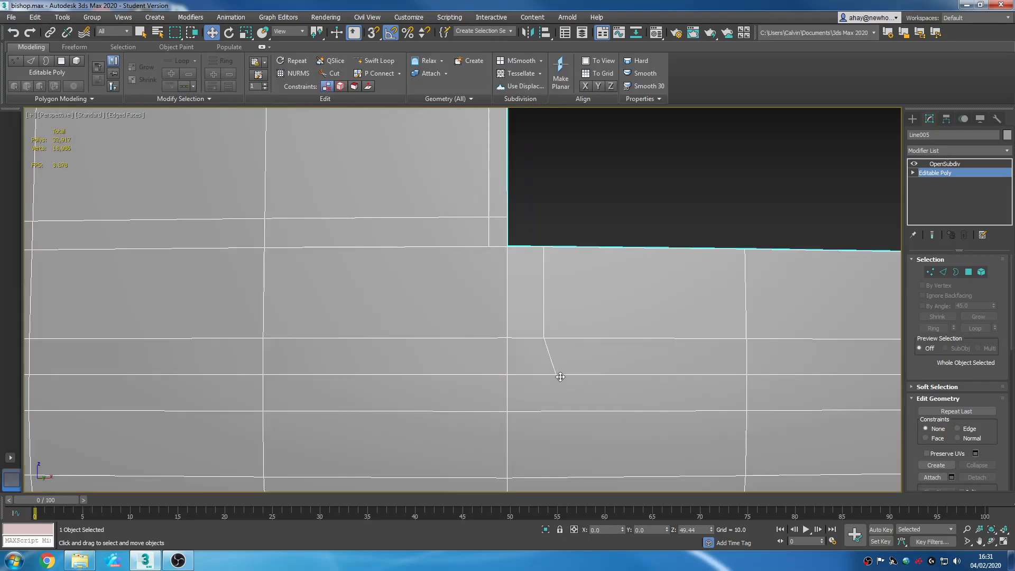
scroll(566, 370, "down", 2)
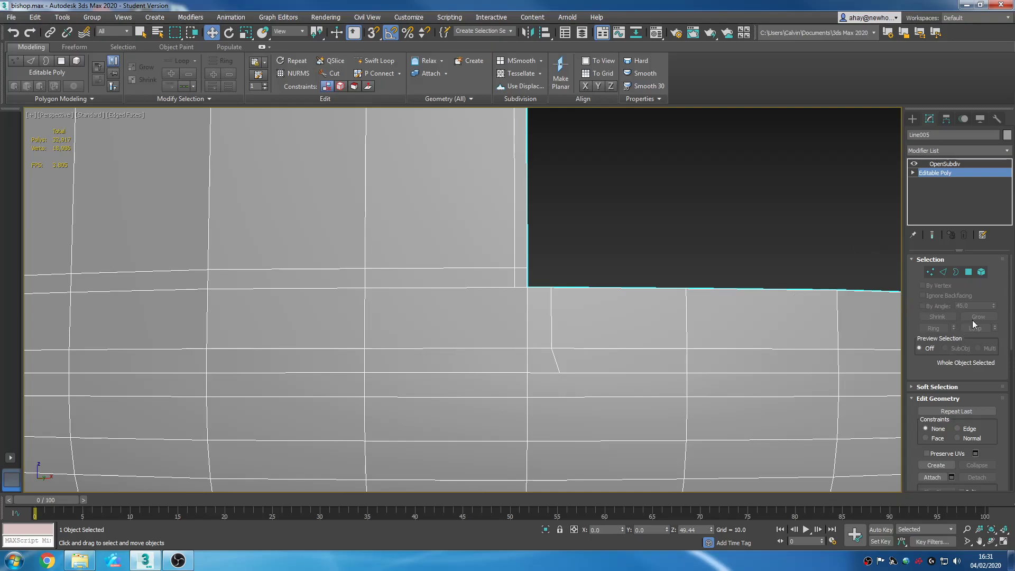
Step: Cut edges from the vertex beside the notch corner down to the next horizontal edge, the vertex below the corner, and the slanted edge's upper end
scroll(1012, 285, "down", 2)
scroll(1011, 285, "down", 5)
left_click(976, 368)
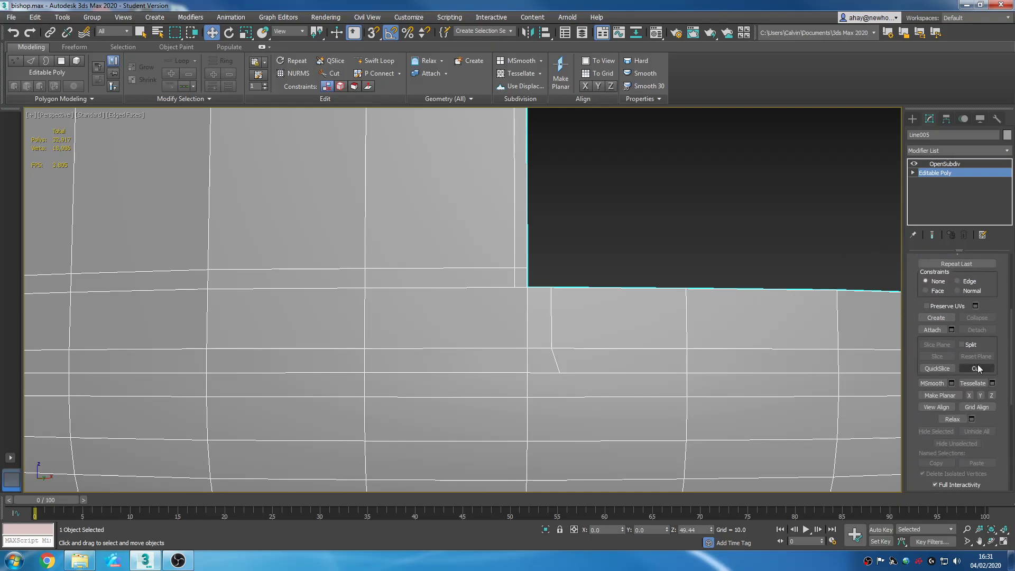
left_click(515, 288)
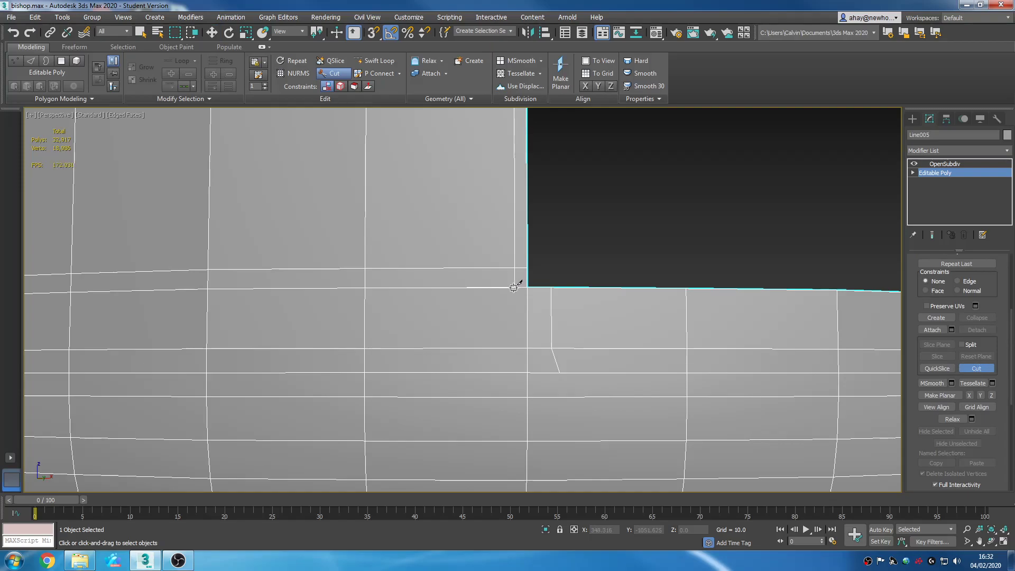
left_click(513, 348)
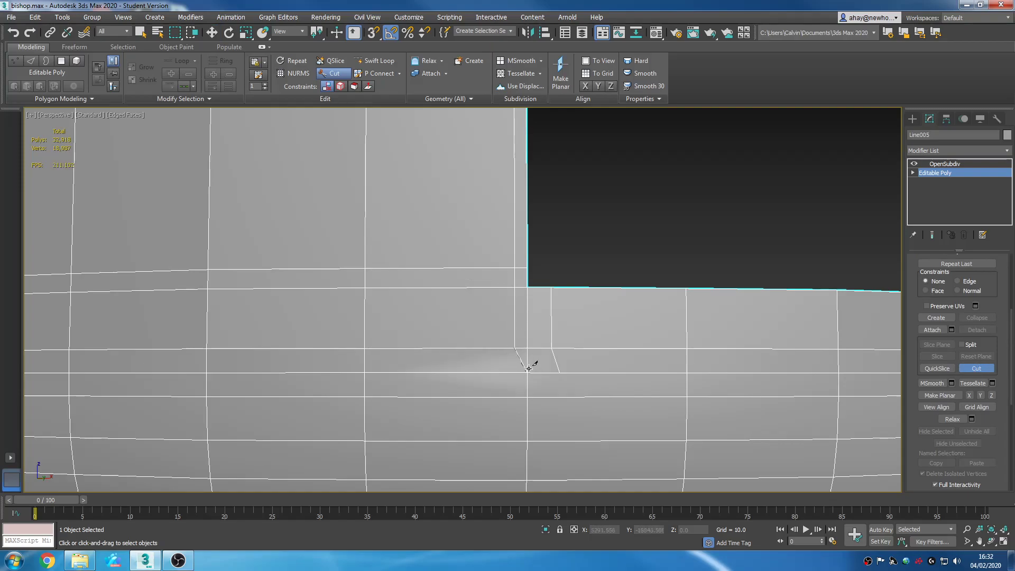
left_click(528, 372)
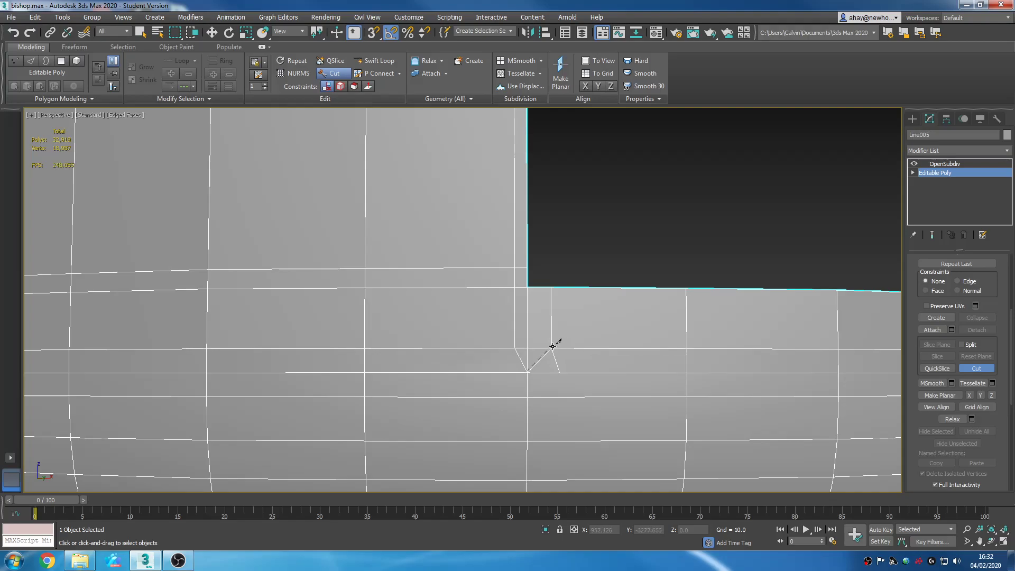
right_click(559, 358)
Step: Delete the OpenSubdiv modifier and remove the leftover slanted edge to the right of the new V-shaped cut
left_click(944, 164)
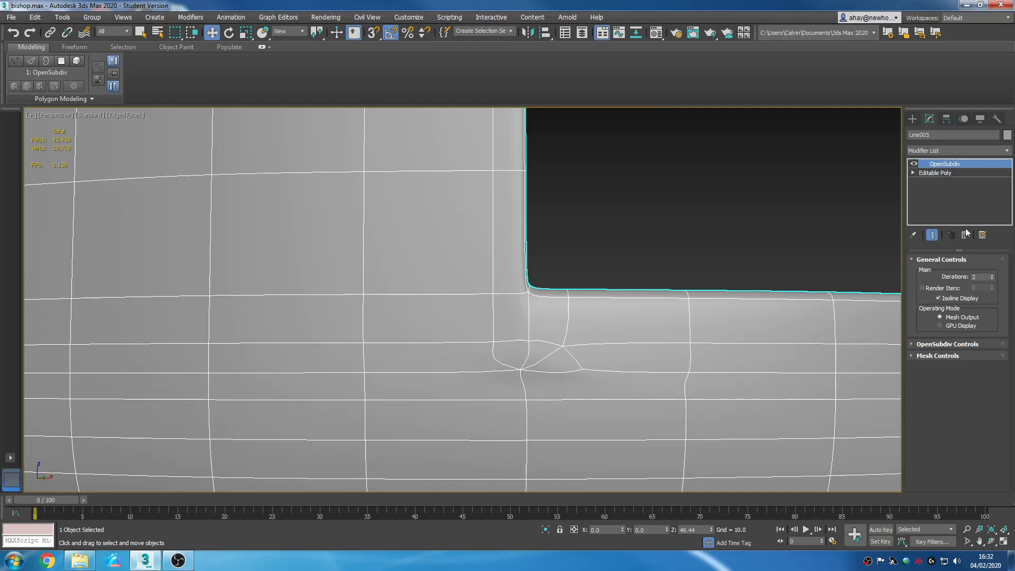
left_click(964, 235)
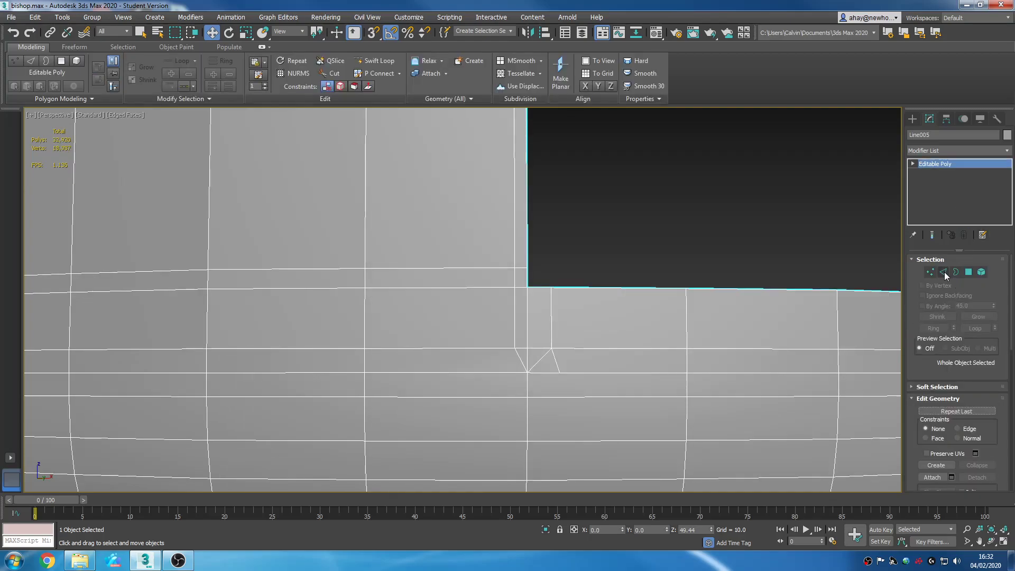
left_click(944, 272)
left_click(554, 357)
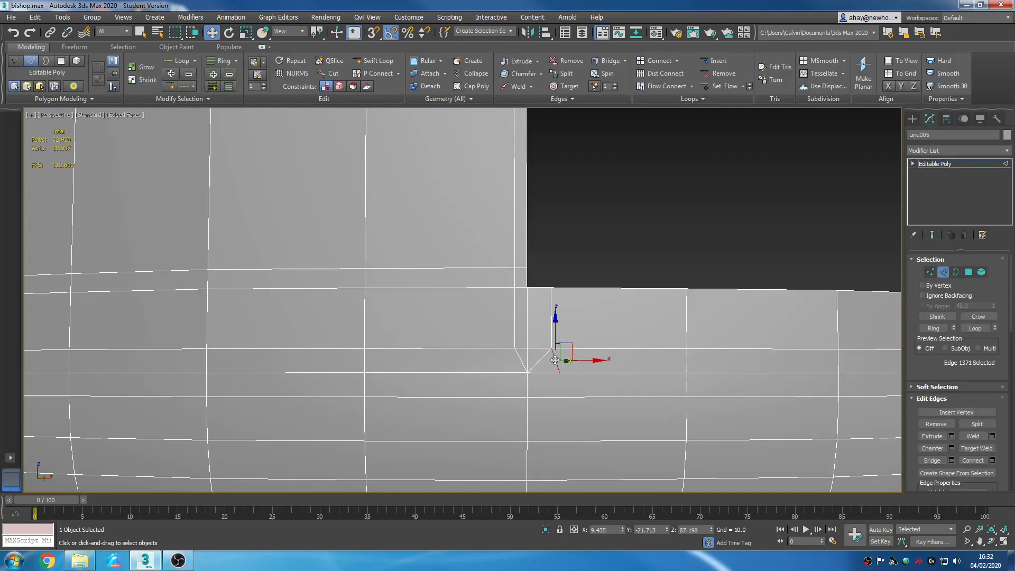
right_click(552, 353)
left_click(532, 376)
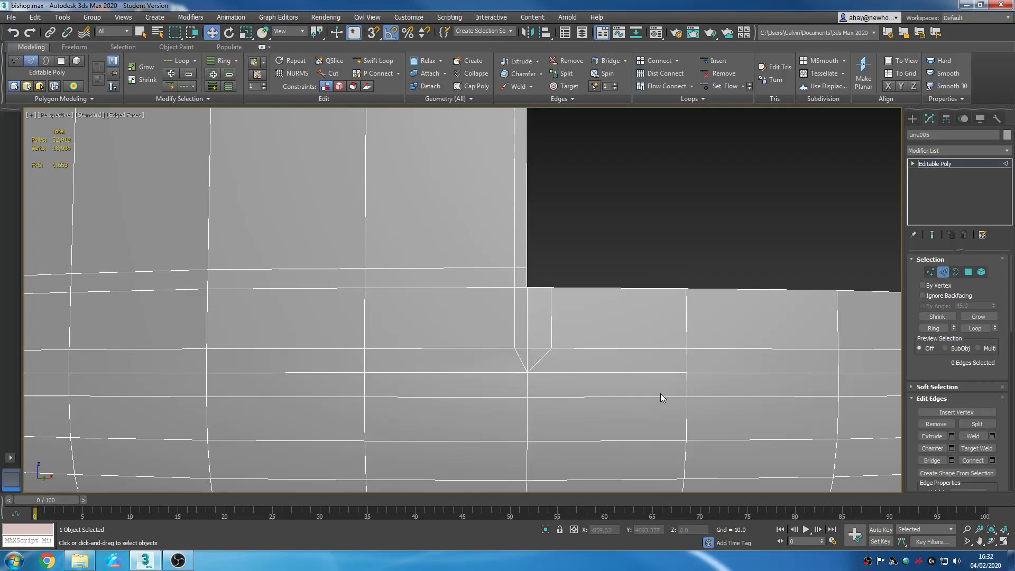
Step: Try removing the two horizontal edges on either side of the V-shaped cut's upper corners, and undo the removal
left_click(935, 275)
middle_click_drag(624, 376, 568, 351)
left_click(943, 271)
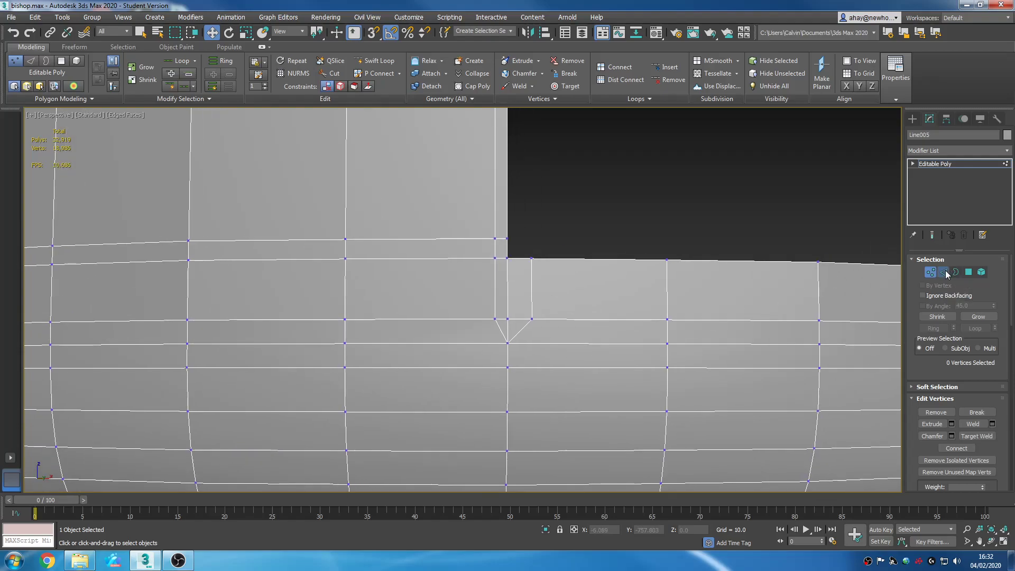
left_click(613, 319)
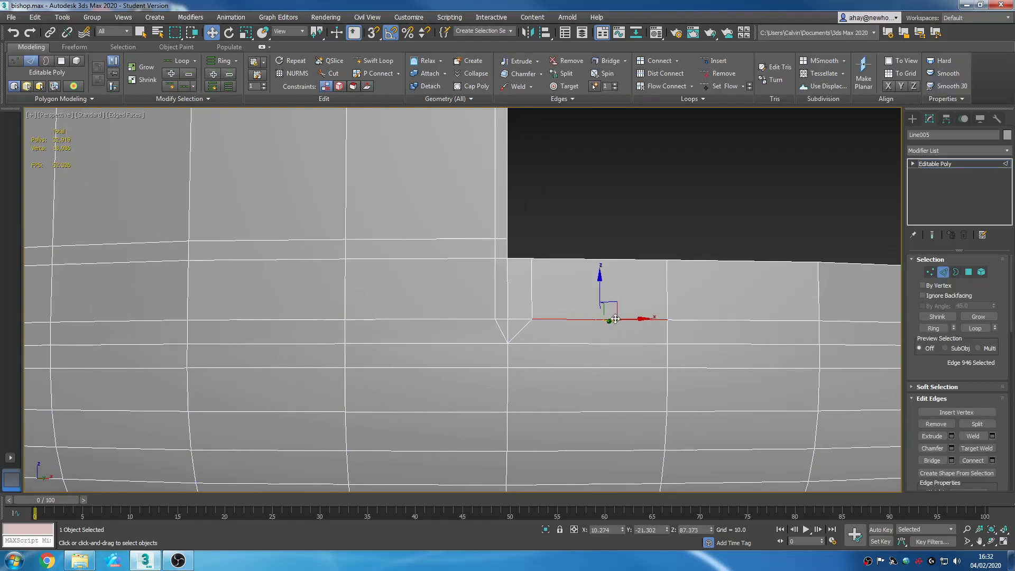
left_click(441, 318, "ctrl")
right_click(442, 319)
left_click(406, 335)
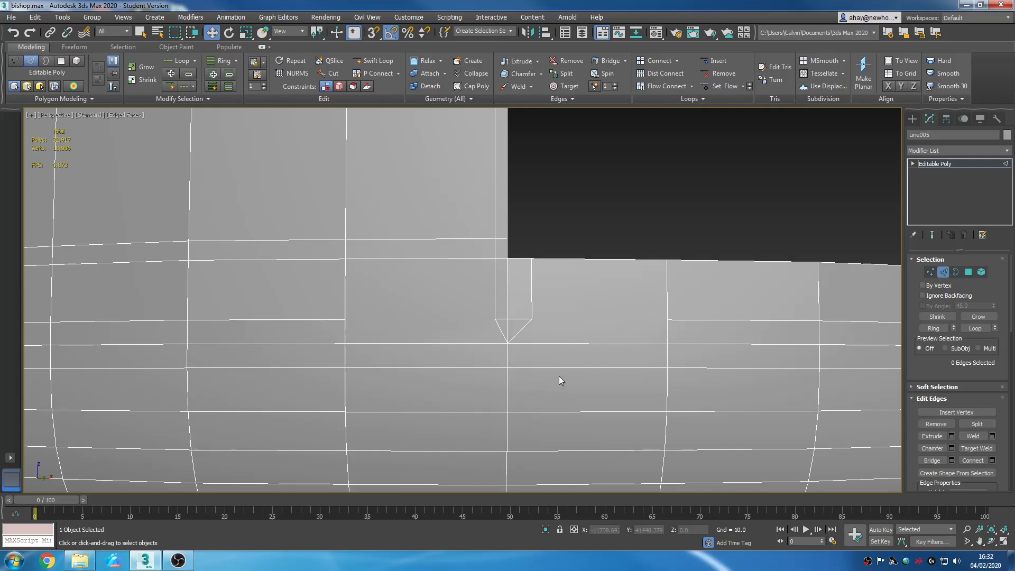
key("ctrl+z")
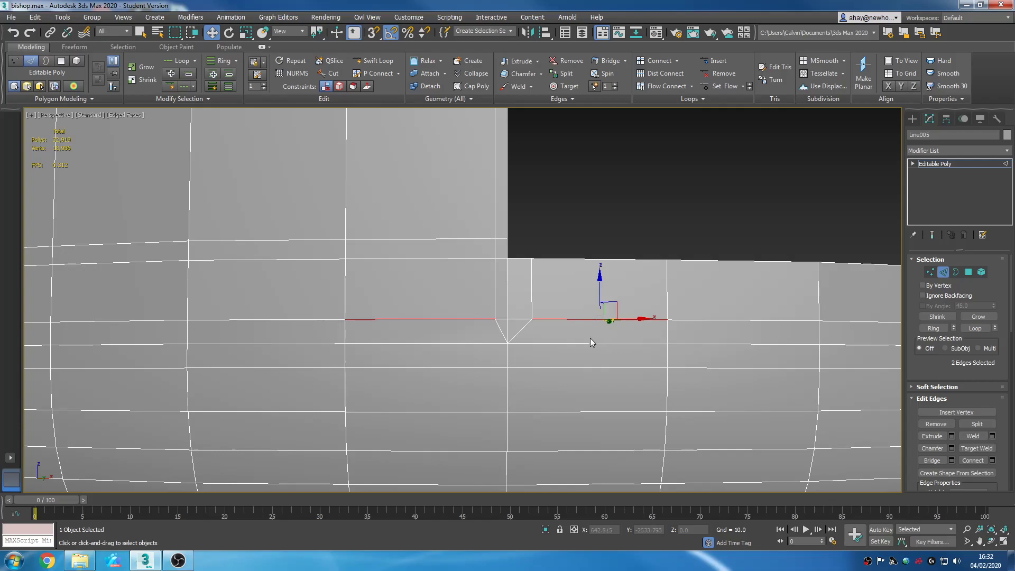
Step: Add an OpenSubdiv modifier on top of the Editable Poly
scroll(578, 332, "down", 5)
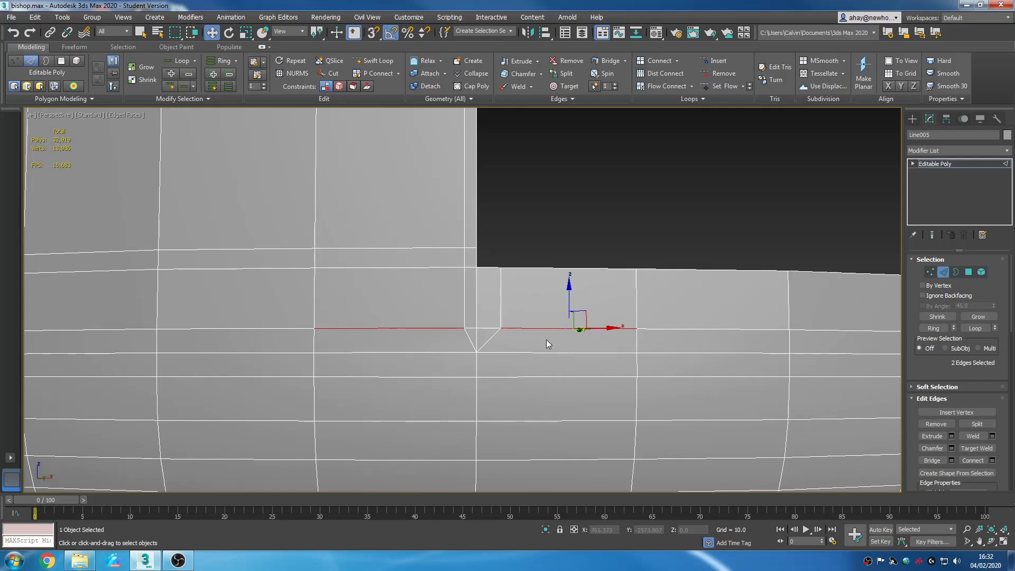
left_click(961, 165)
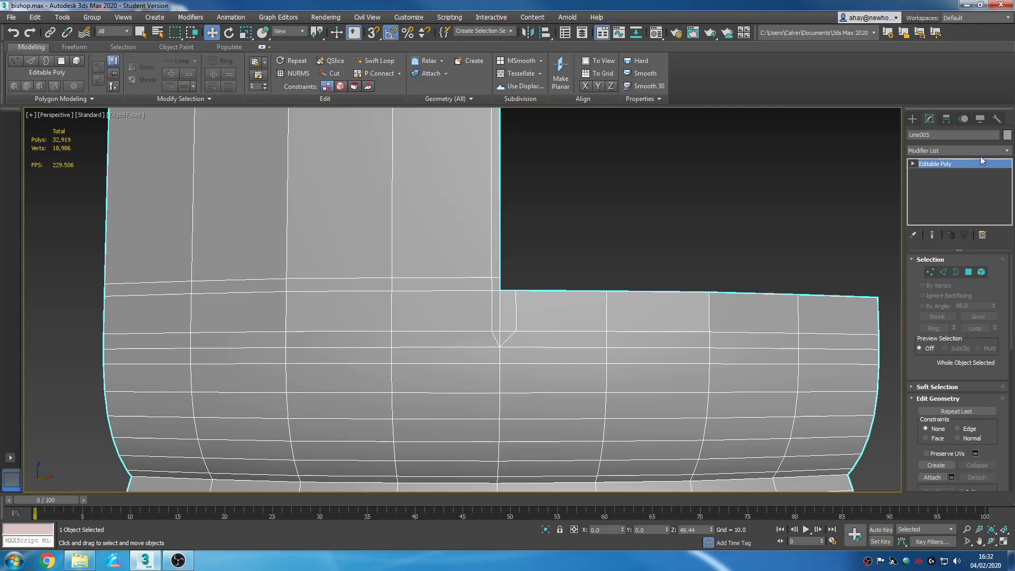
left_click(964, 151)
key("o")
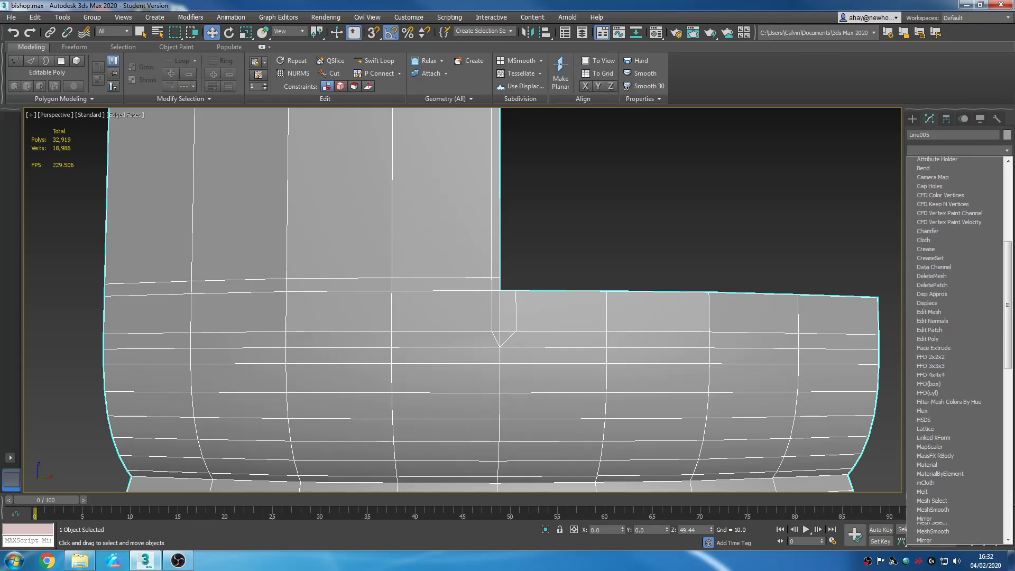
key("Return")
Step: Examine the smoothed surface around the notch corner from several angles with edged faces off
scroll(654, 292, "down", 5)
middle_click_drag(671, 290, 614, 346, "alt")
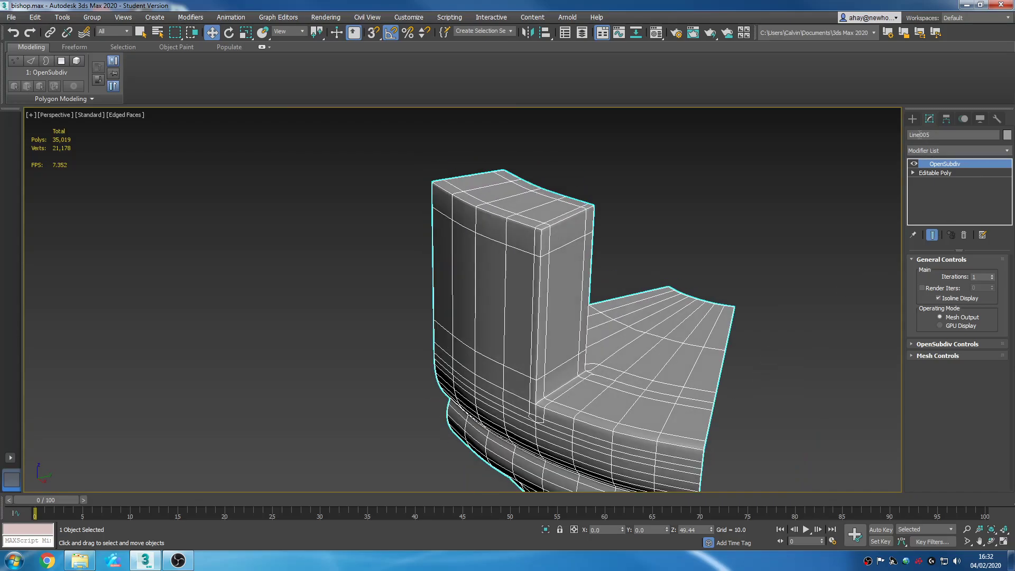
left_click(913, 120)
middle_click_drag(713, 347, 693, 288)
key("F4")
middle_click_drag(667, 358, 568, 354, "alt")
scroll(535, 307, "up", 4)
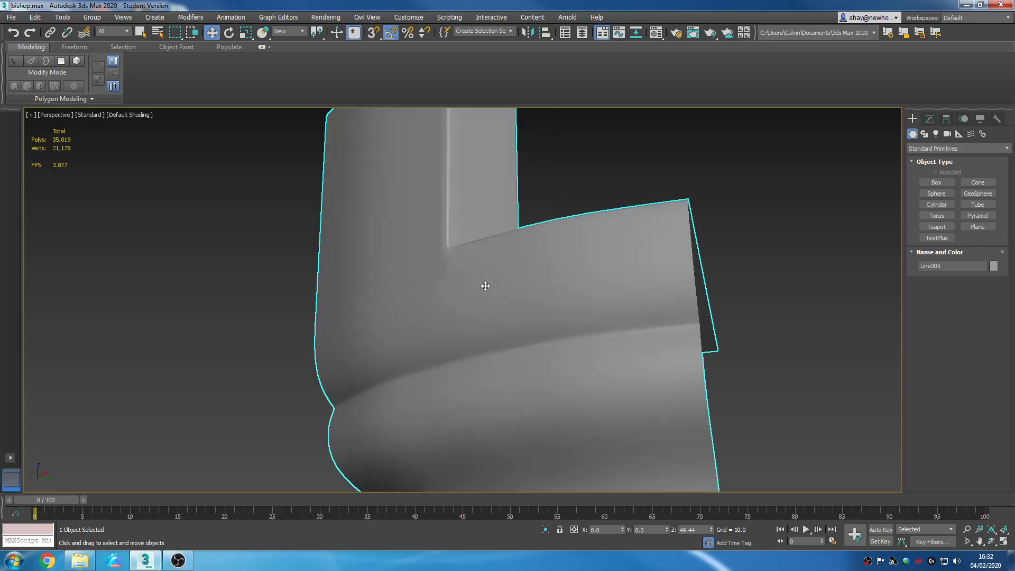
scroll(470, 279, "up", 3)
middle_click_drag(426, 265, 619, 286, "alt")
middle_click_drag(613, 328, 600, 261)
scroll(593, 244, "down", 3)
middle_click_drag(600, 261, 572, 344)
Step: Delete the OpenSubdiv modifier and show edged faces again
left_click(929, 119)
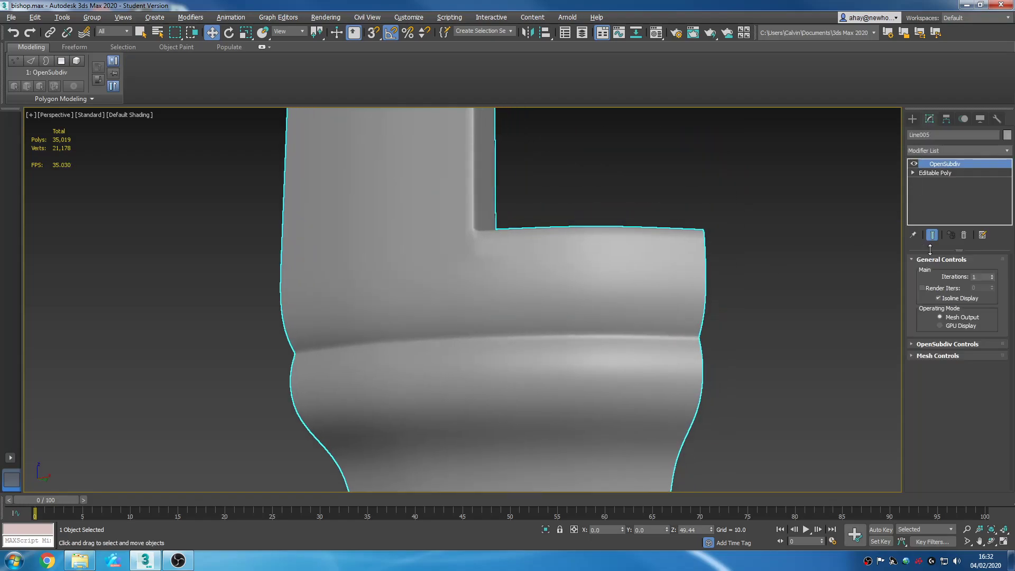
left_click(963, 234)
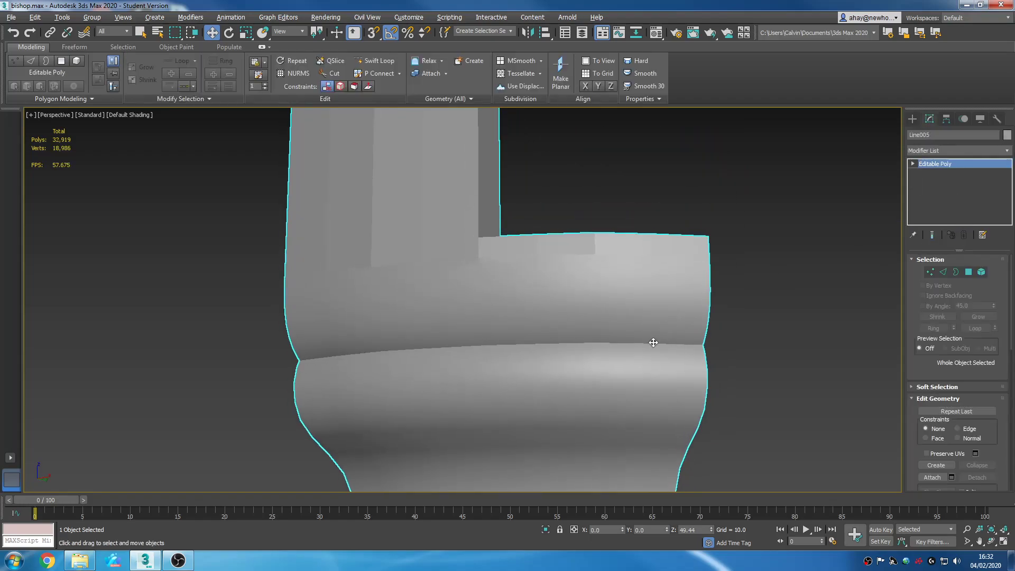
key("F4")
Step: Remove the two horizontal edges that meet at the lower tip of the V-shaped cut below the notch corner
middle_click_drag(514, 334, 528, 353, "alt")
scroll(569, 349, "up", 2)
scroll(569, 348, "down", 1)
scroll(528, 353, "up", 3)
scroll(489, 329, "up", 2)
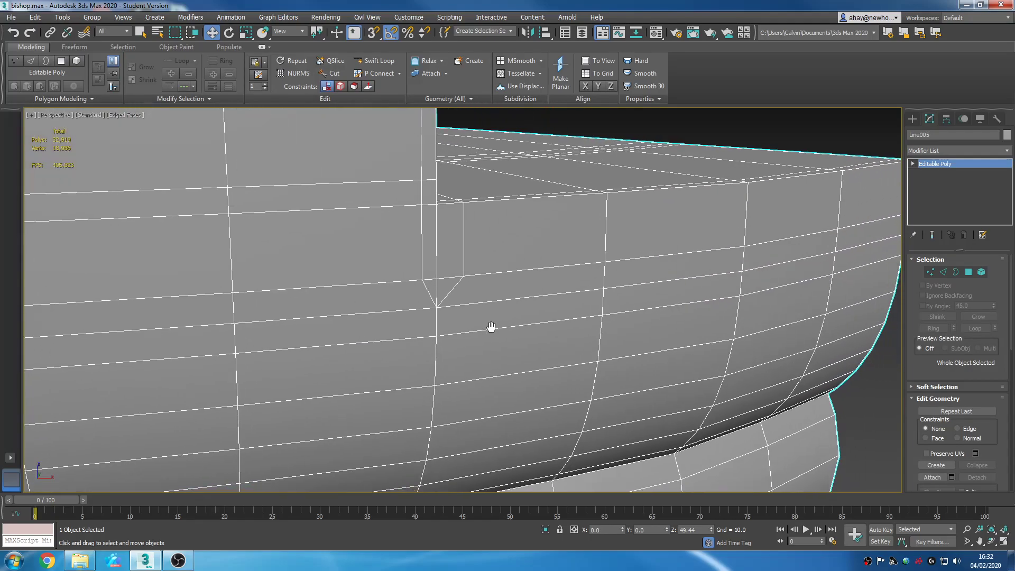
left_click(929, 271)
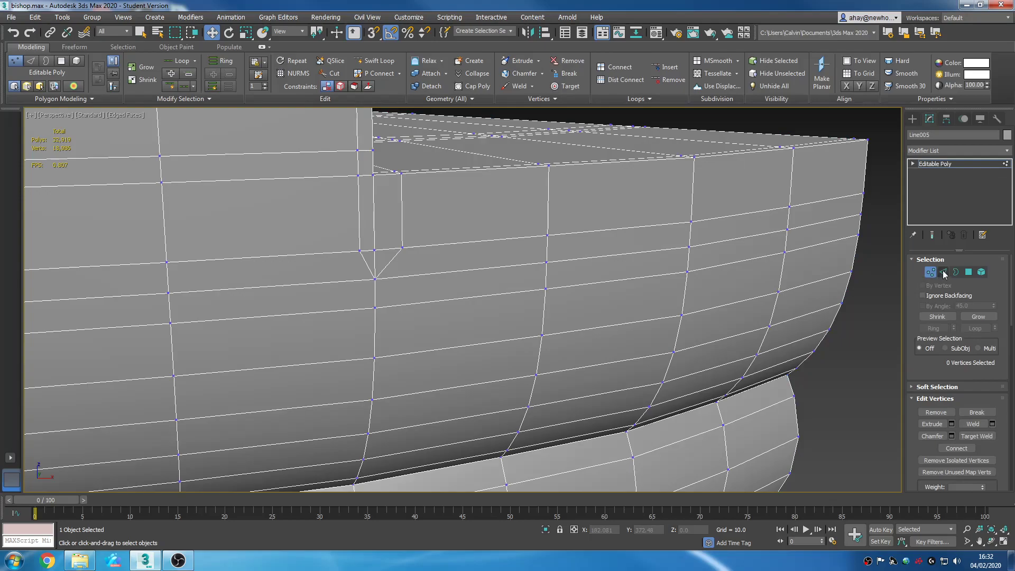
left_click(943, 271)
left_click(469, 261)
left_click(468, 265)
left_click(465, 270)
left_click(336, 281, "ctrl")
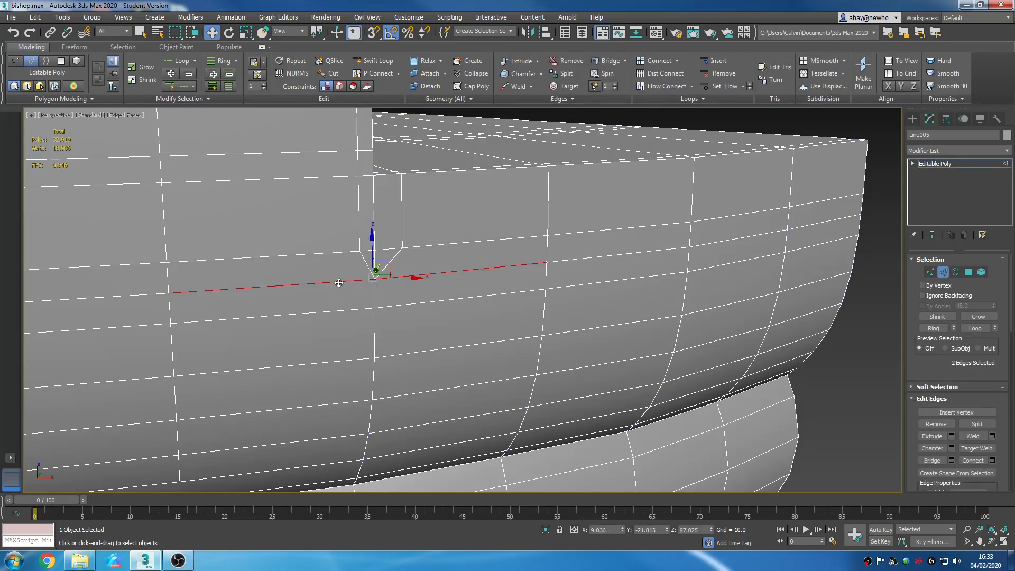
right_click(335, 279)
left_click(320, 303)
Step: Select the rest of that horizontal edge loop to the right of the V-shaped cut and remove it
middle_click_drag(360, 307, 471, 231)
scroll(451, 308, "down", 4)
scroll(437, 335, "up", 2)
left_click(589, 258)
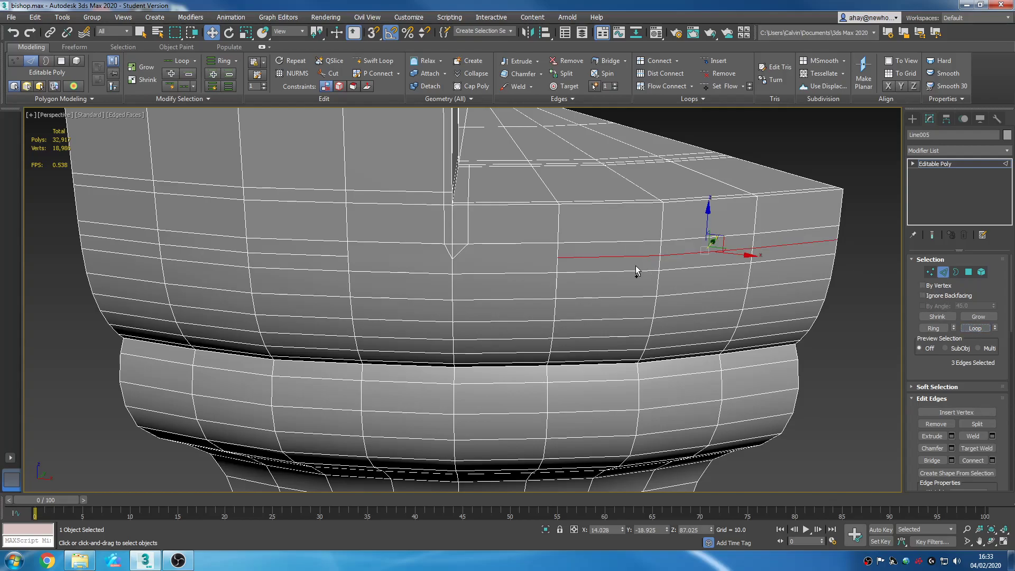
right_click(576, 269)
left_click(578, 277)
Step: Select the remaining horizontal edge loop to the left of the V-shaped cut and remove it
left_click(337, 254)
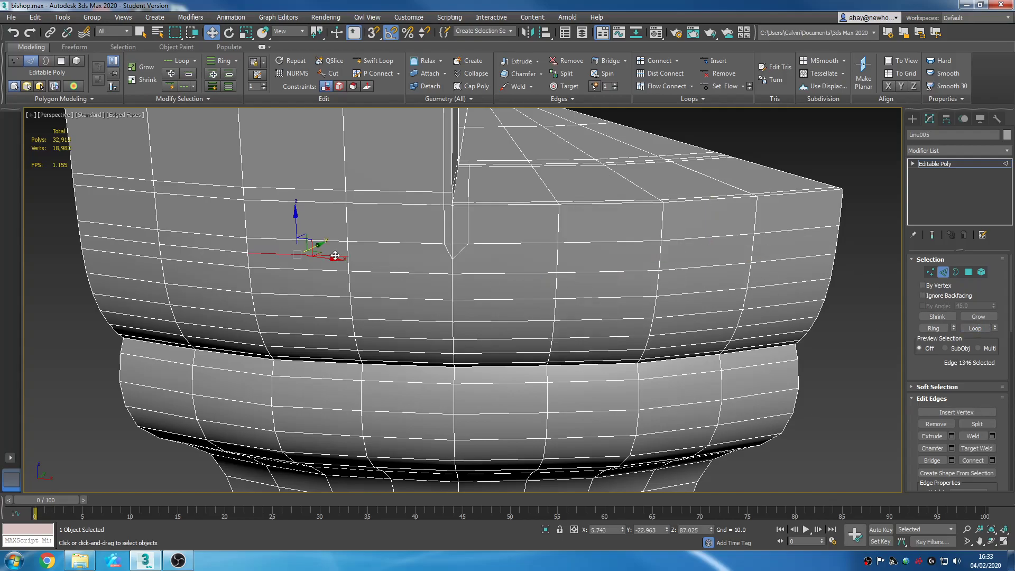
left_click(975, 328)
right_click(451, 283)
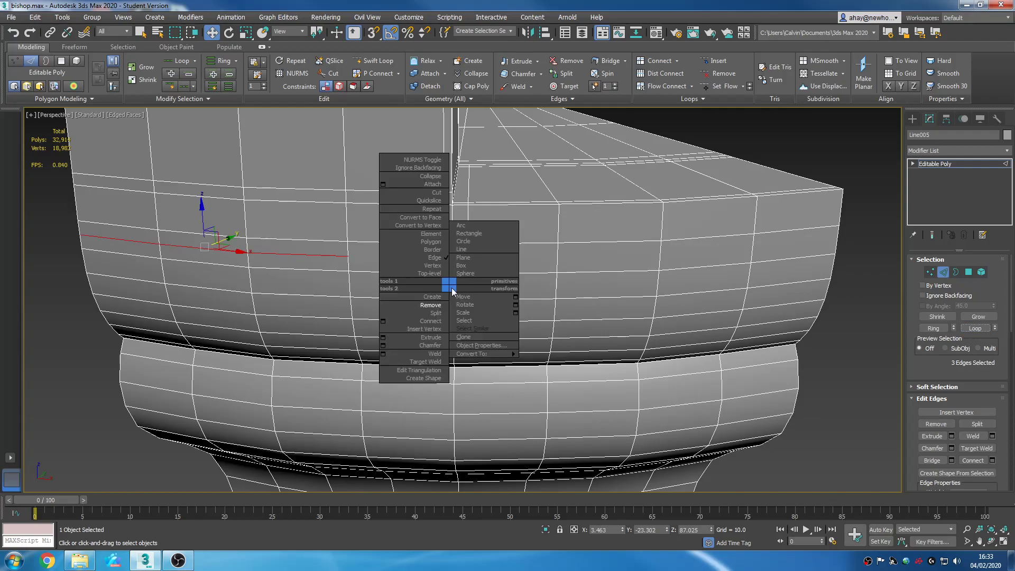
left_click(406, 304)
Step: Remove the left diagonal edge of the V-shaped cut and the short vertical edge just left of the centre line
scroll(556, 341, "up", 2)
scroll(519, 290, "up", 2)
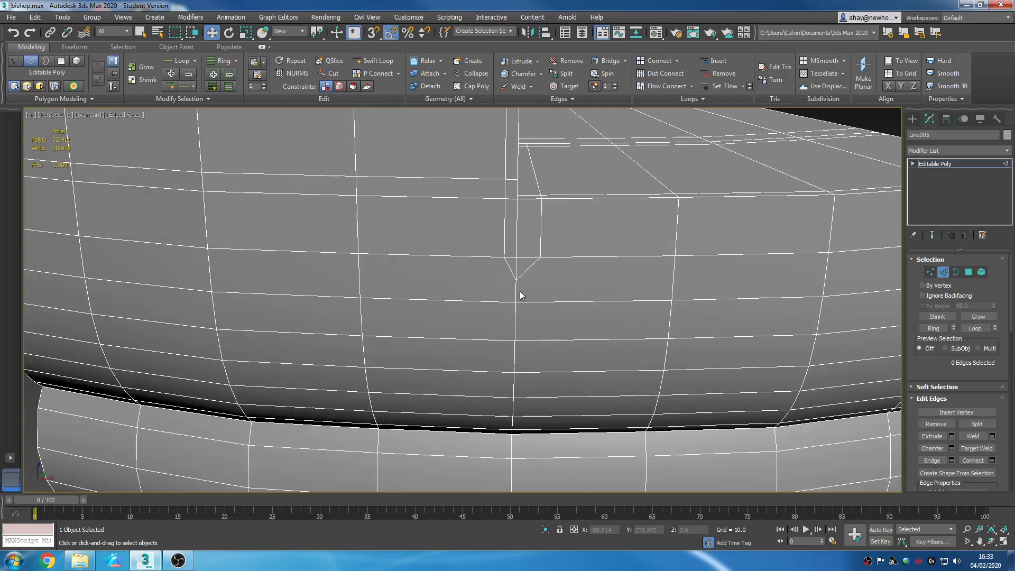
left_click(507, 271)
right_click(510, 266)
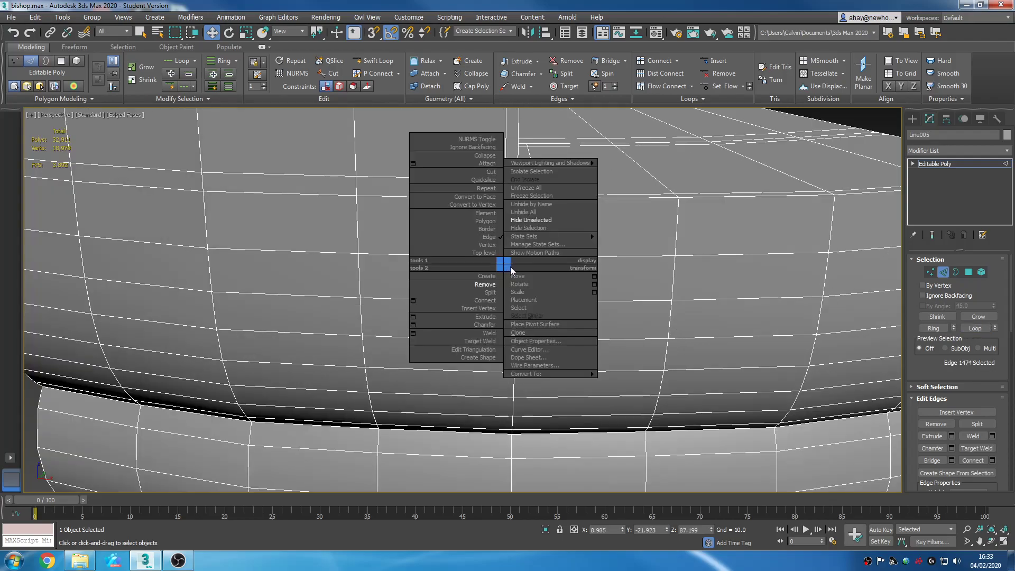
left_click(499, 288)
scroll(510, 288, "down", 3)
left_click(546, 281)
right_click(544, 273)
left_click(526, 294)
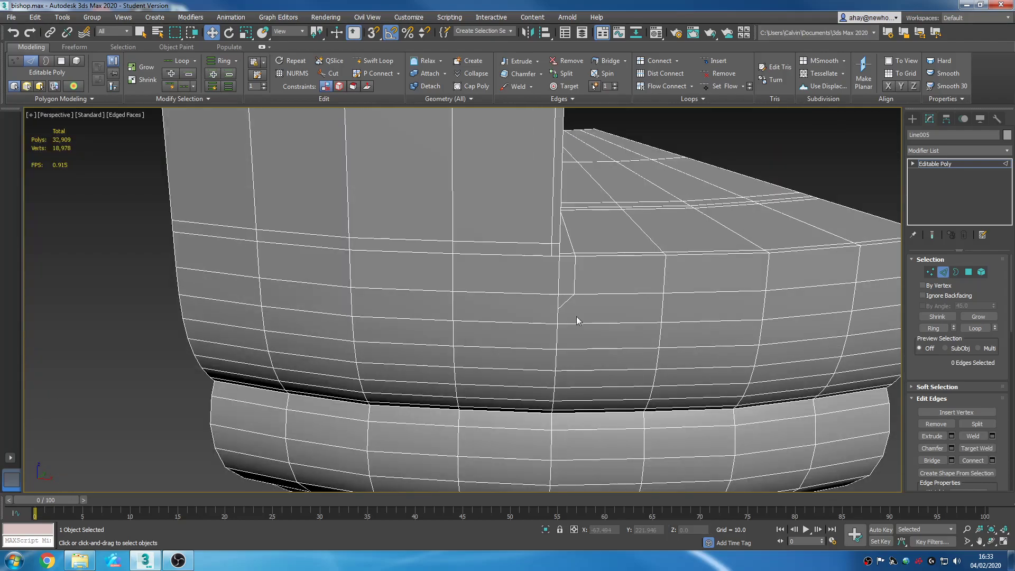
Step: Remove the leftover vertex on the horizontal edge just left of the centre line below the notch corner
middle_click_drag(567, 300, 548, 277)
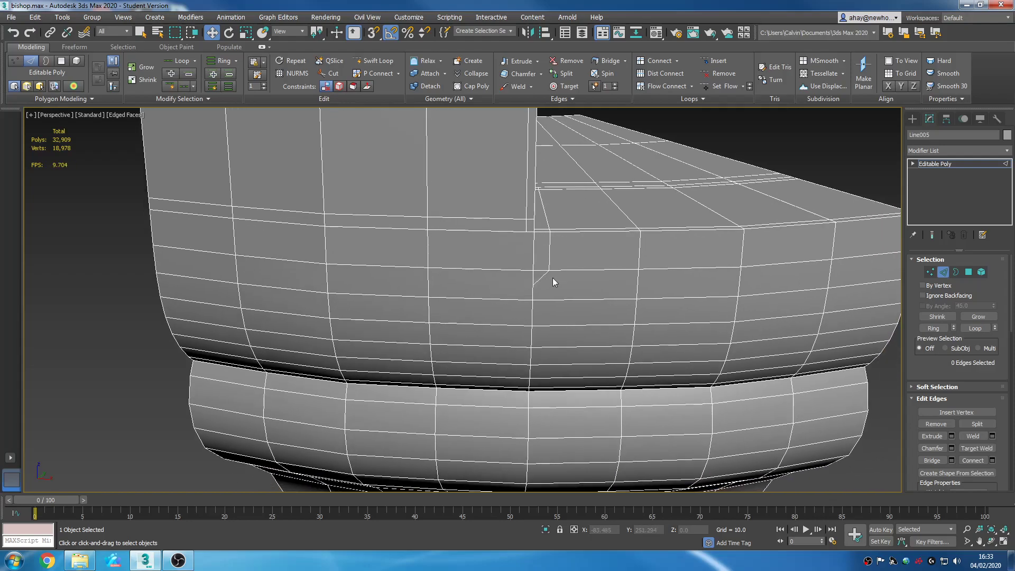
middle_click_drag(612, 290, 481, 302)
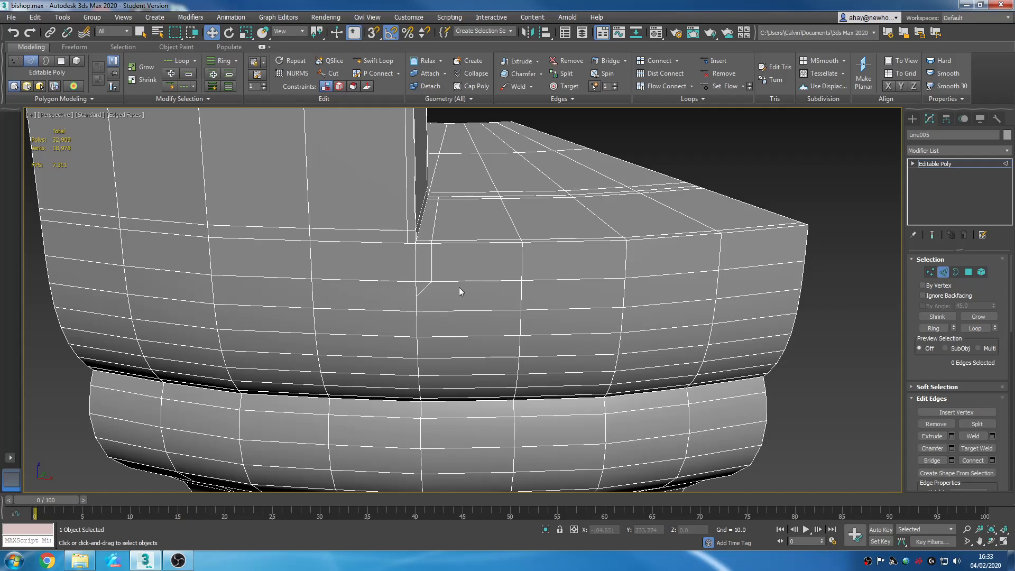
left_click(929, 272)
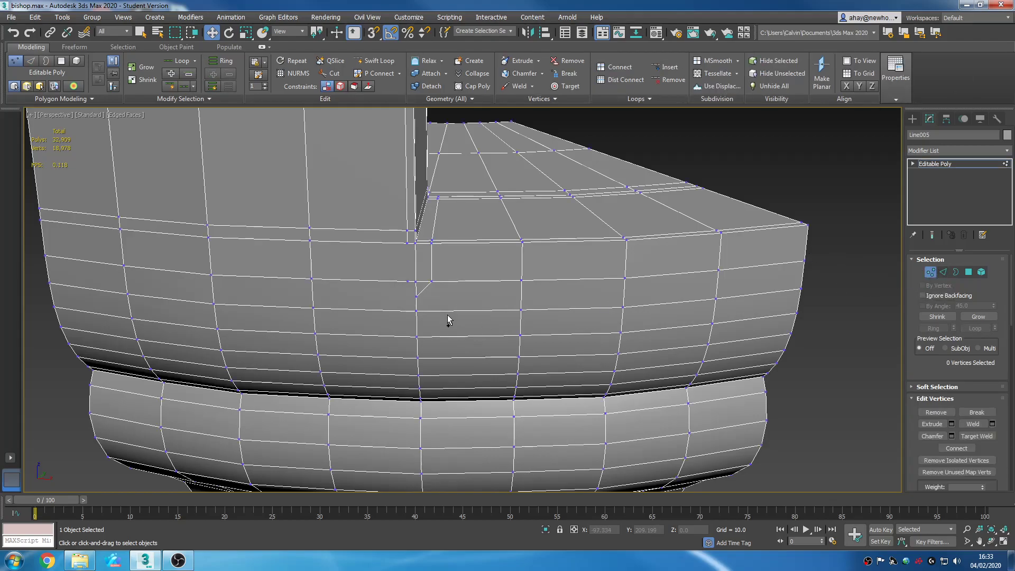
left_click(411, 282)
right_click(415, 280)
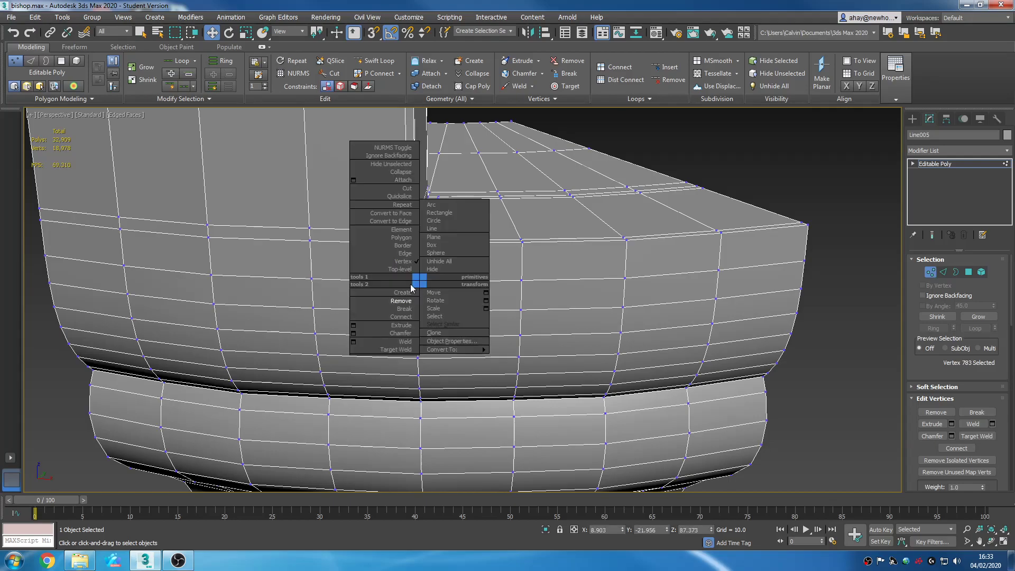
left_click(394, 297)
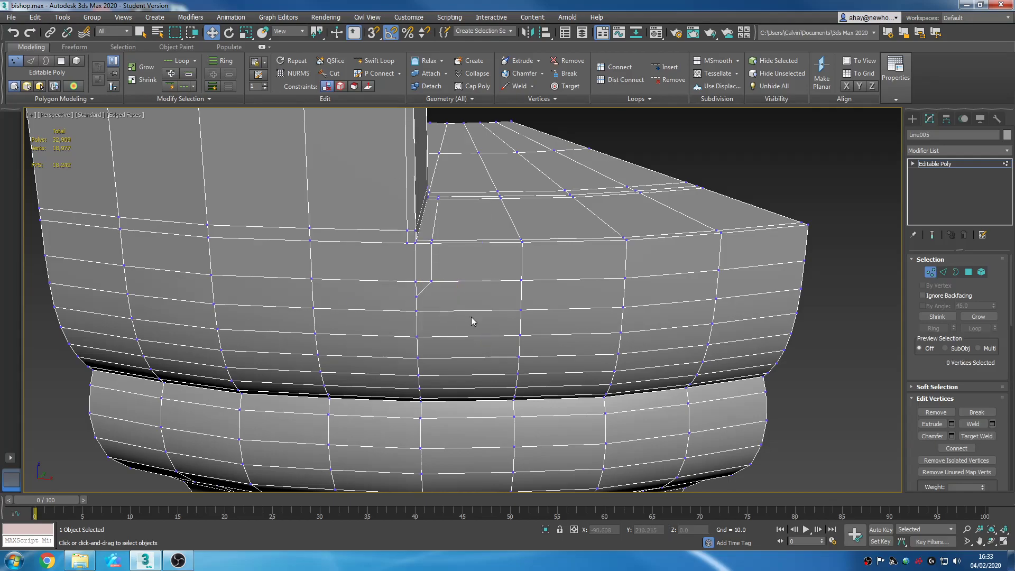
Step: Remove the remaining right diagonal edge of the V-shaped cut below the notch corner
left_click(942, 271)
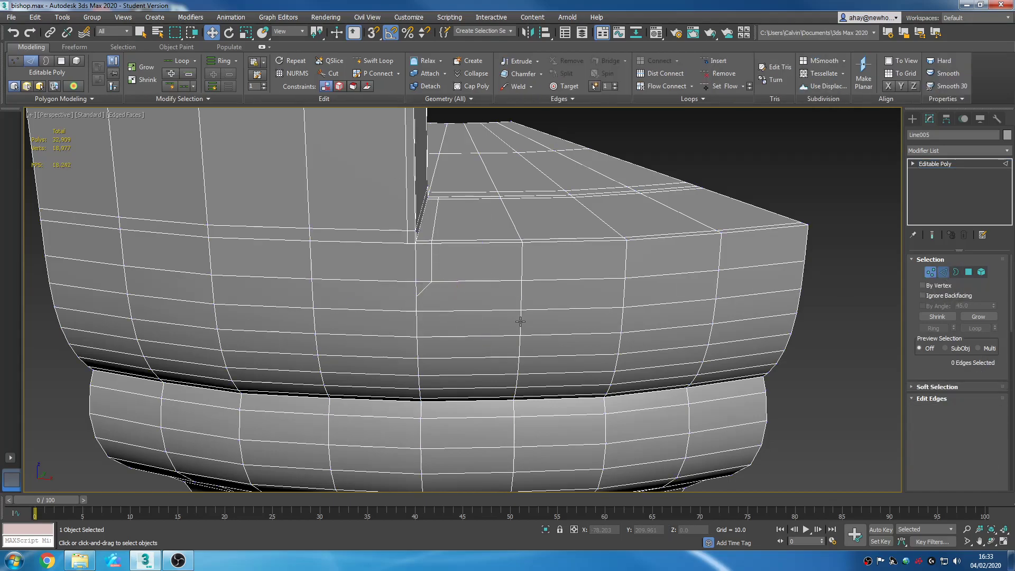
left_click(424, 292)
right_click(423, 290)
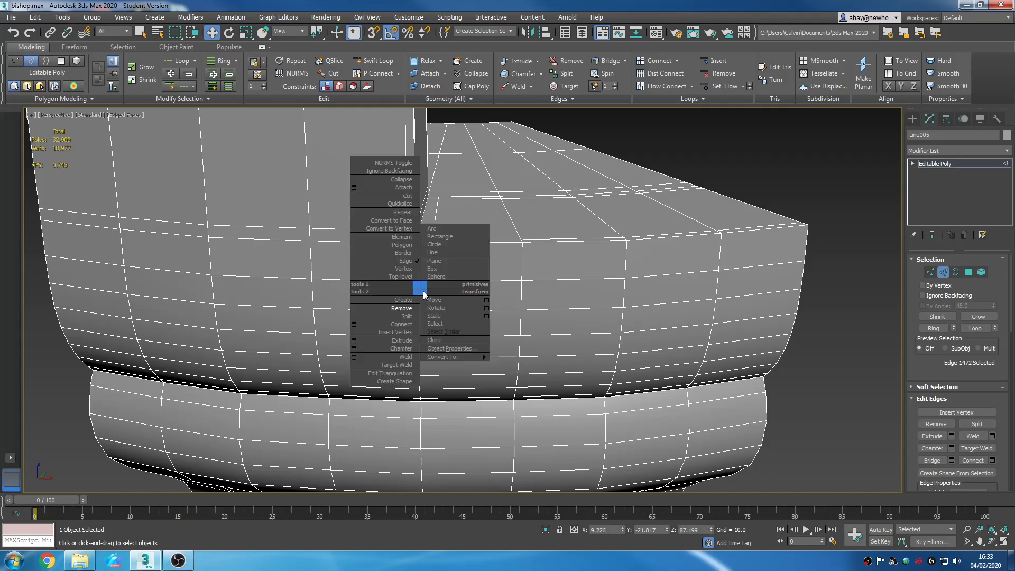
left_click(394, 297)
scroll(510, 295, "up", 4)
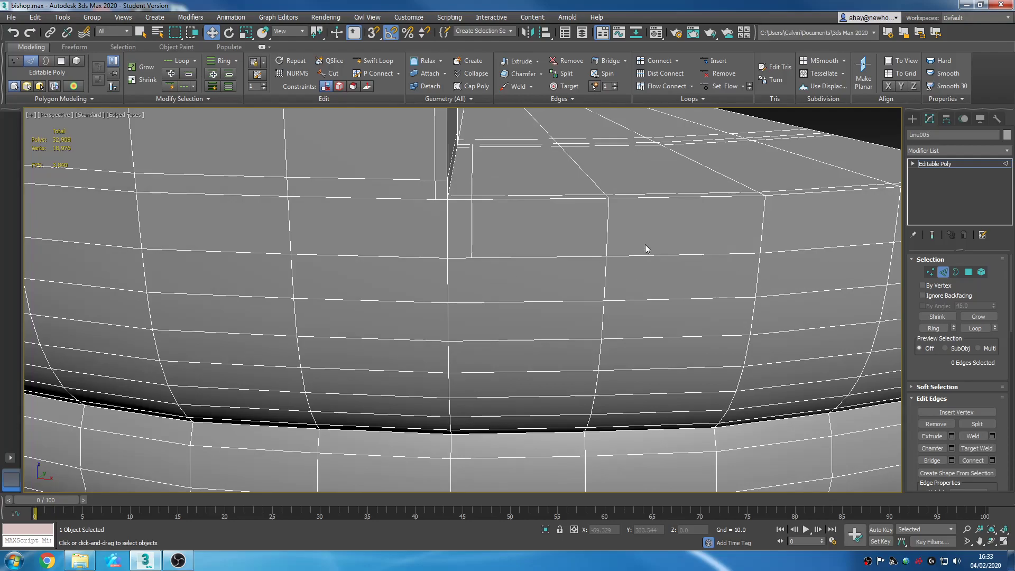
Step: Using the Face constraint, move the short vertical edge right of the notch corner so its lower end slants to the right
left_click(469, 221)
scroll(998, 357, "down", 5)
scroll(999, 356, "up", 2)
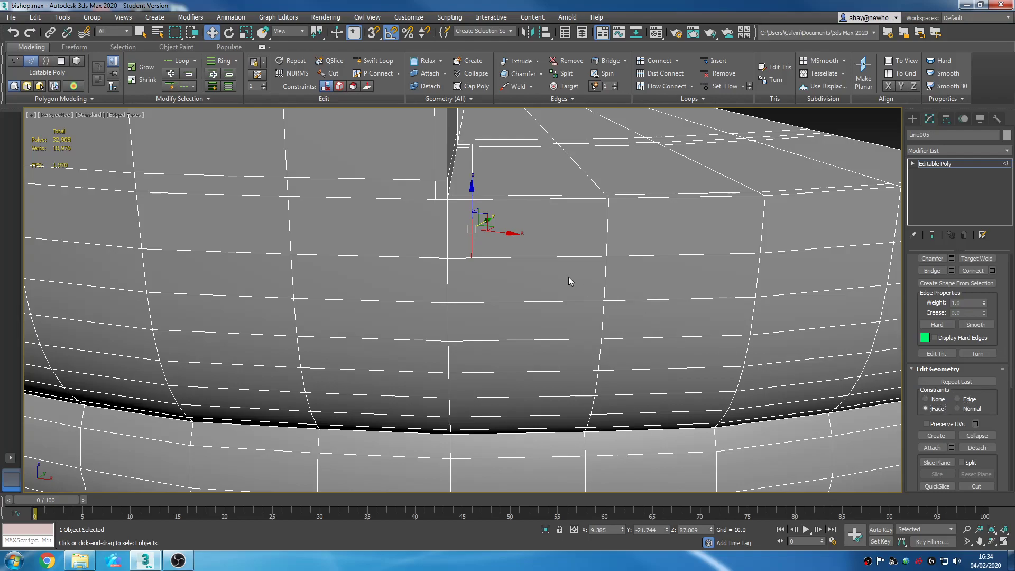
left_click_drag(501, 243, 593, 269)
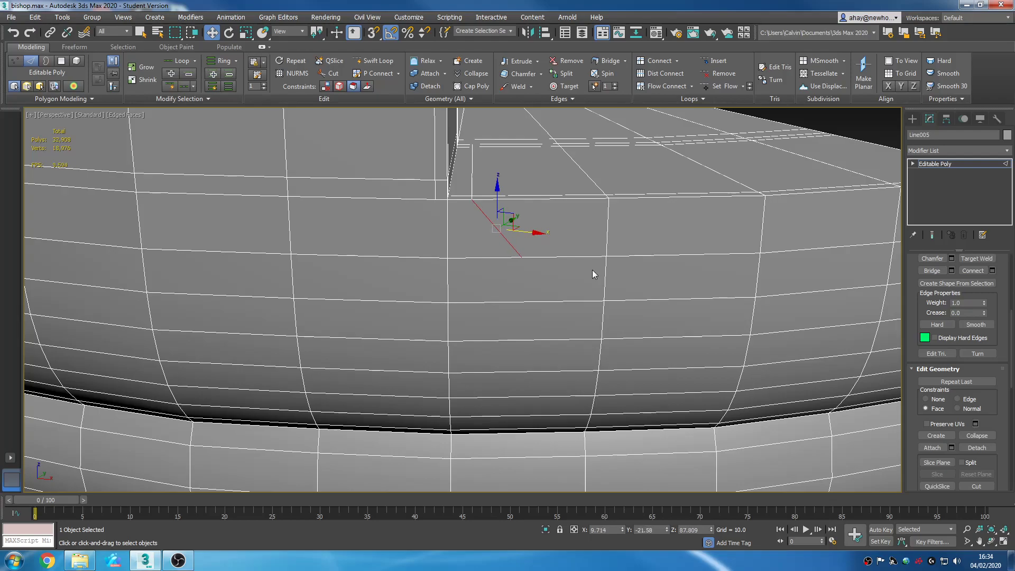
middle_click_drag(594, 268, 557, 297)
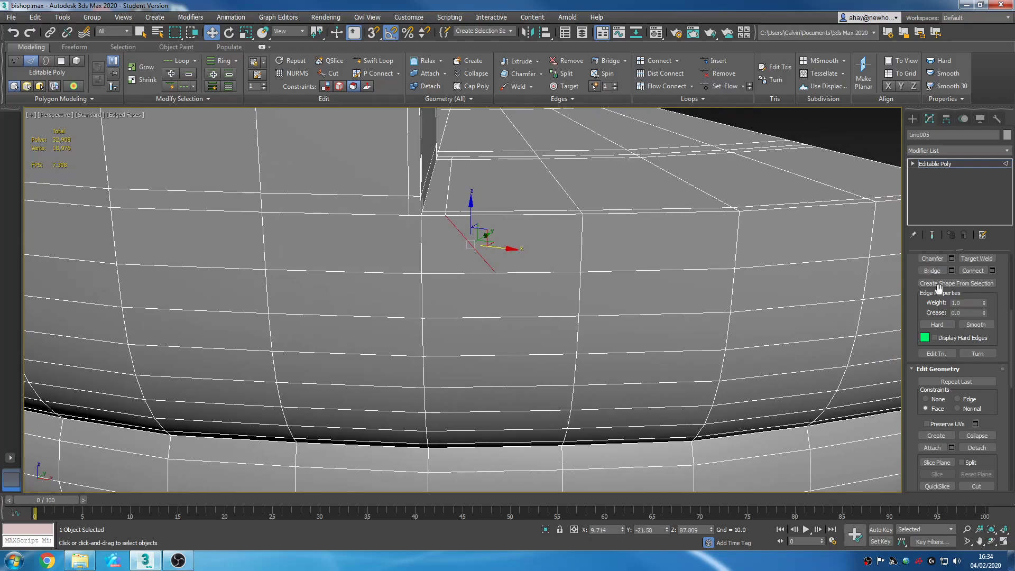
Step: Cut from the slanted edge's lower vertex into the face below, left across the centre line, and down to the neighbouring vertical loop's vertex
scroll(1006, 370, "up", 6)
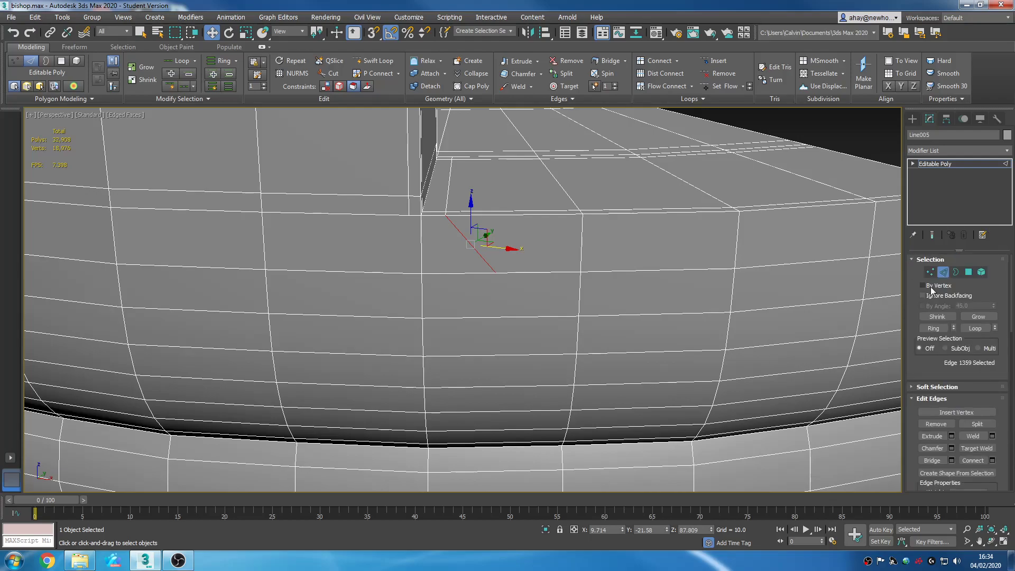
left_click(930, 272)
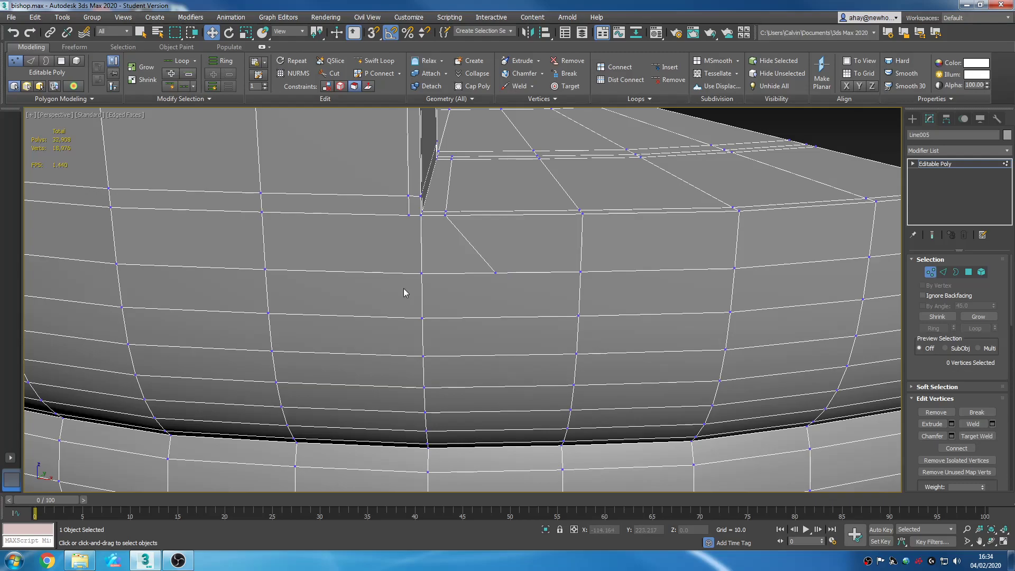
scroll(404, 288, "down", 5)
scroll(522, 302, "up", 3)
scroll(490, 294, "up", 2)
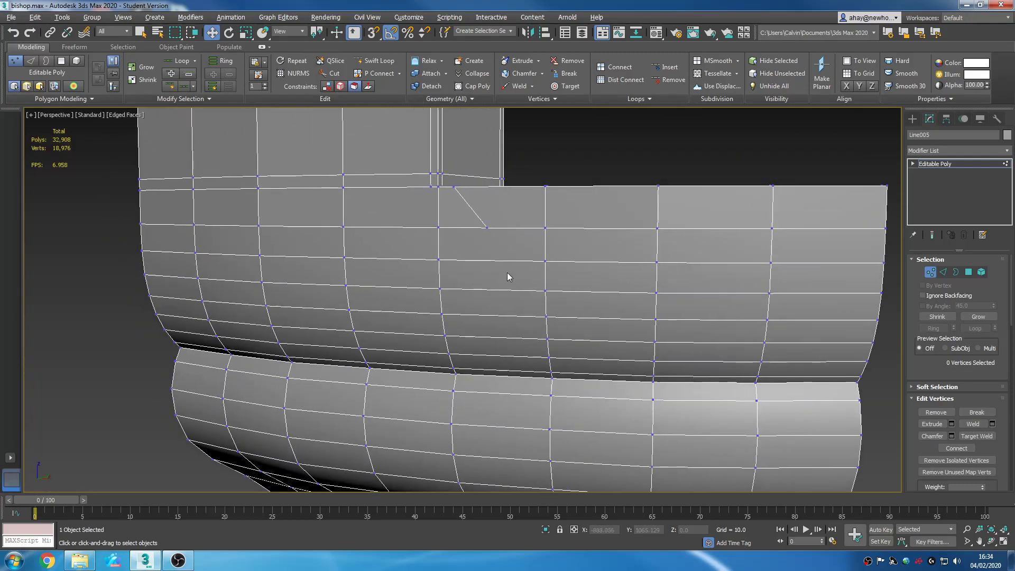
scroll(507, 276, "up", 2)
scroll(986, 384, "down", 5)
left_click(966, 471)
left_click(489, 223)
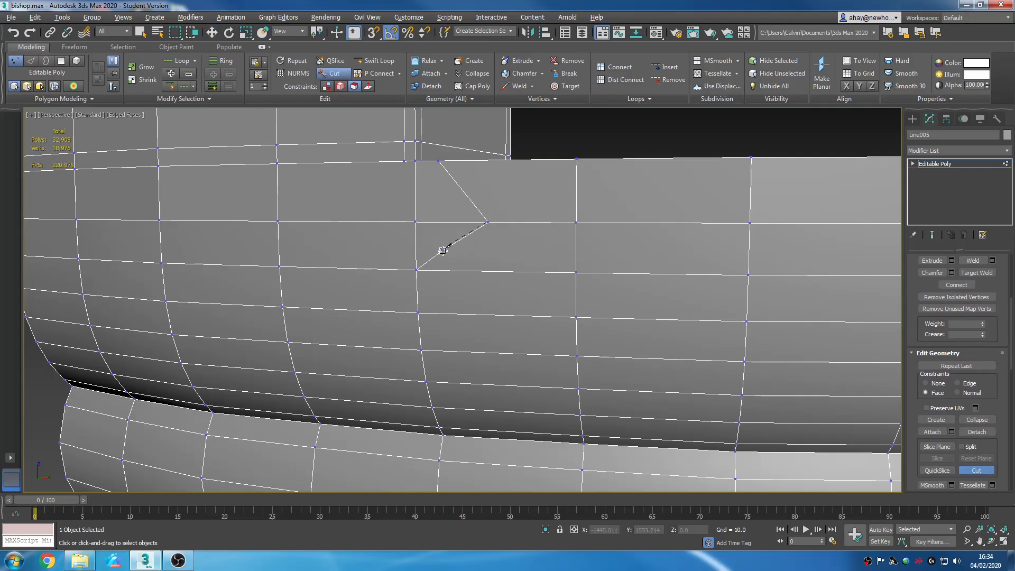
left_click(472, 252)
middle_click_drag(386, 252, 484, 275)
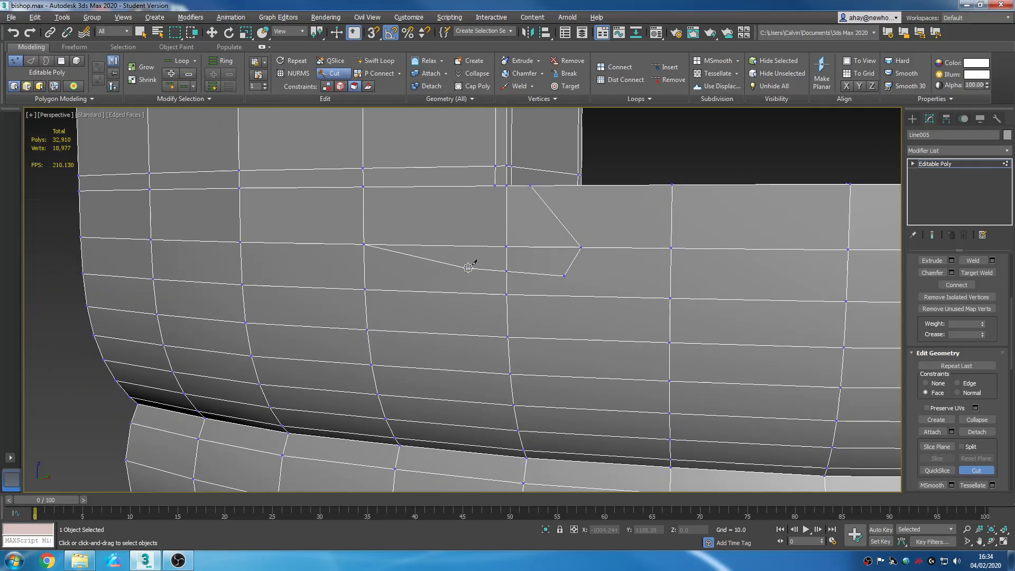
left_click(420, 269)
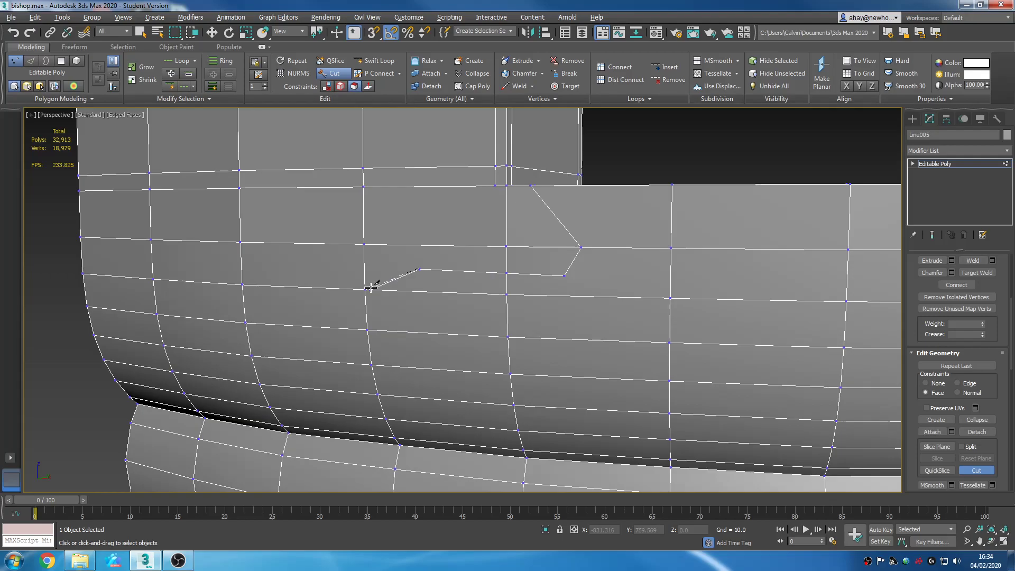
left_click(366, 289)
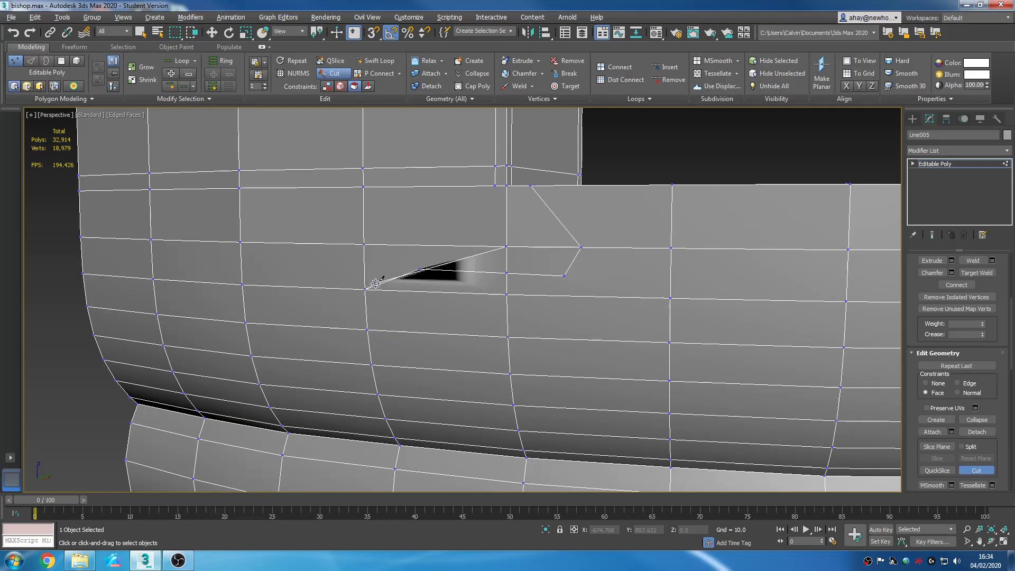
Step: Cut from the new cut's left bend up through the horizontal edge to the vertex just left of the notch corner
left_click(419, 269)
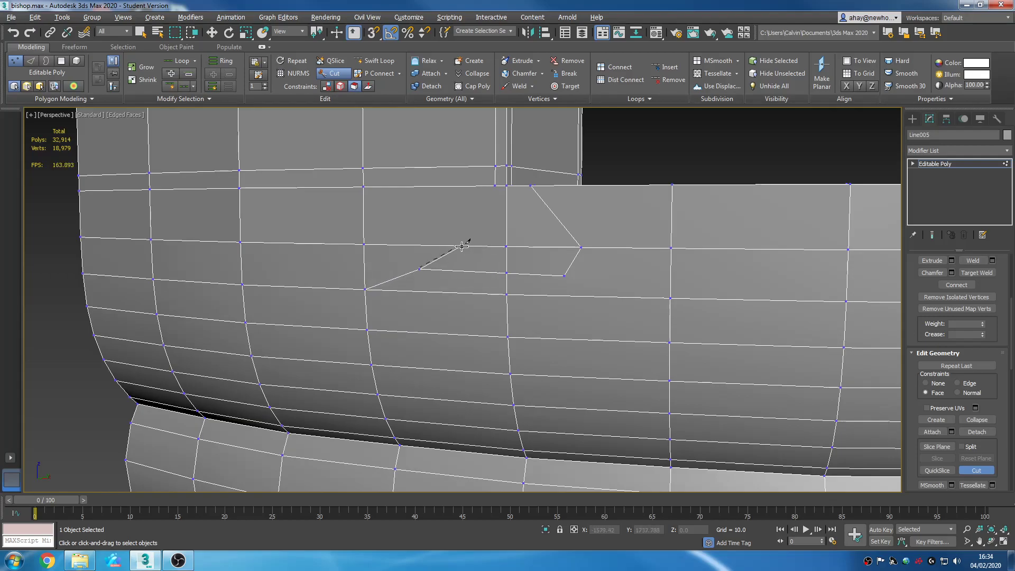
left_click(452, 247)
left_click(493, 188)
scroll(534, 208, "down", 2)
right_click(555, 258)
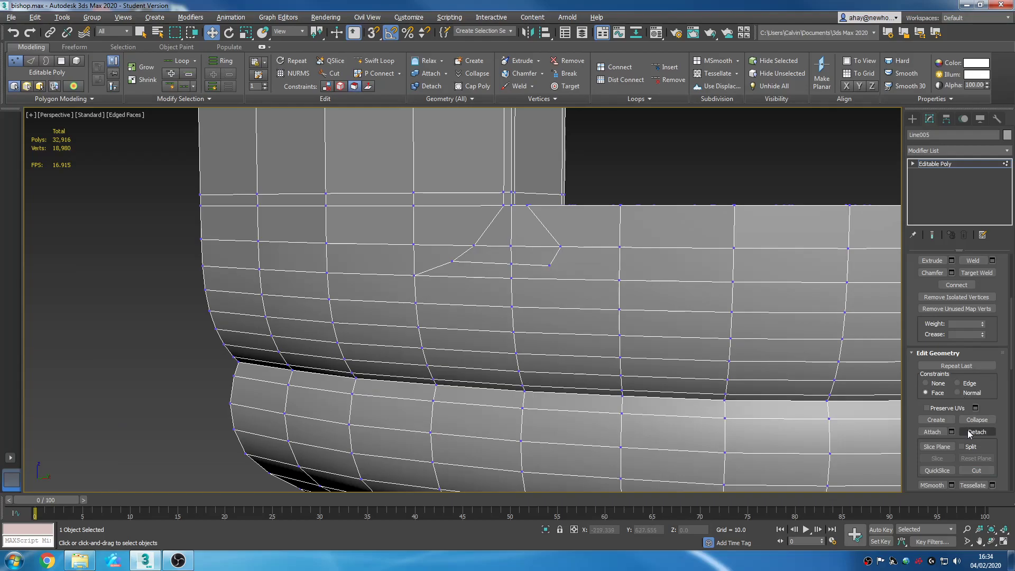
Step: Cut from the new cut's right bend to the vertex on the next vertical edge to the right
left_click(975, 469)
left_click(550, 264)
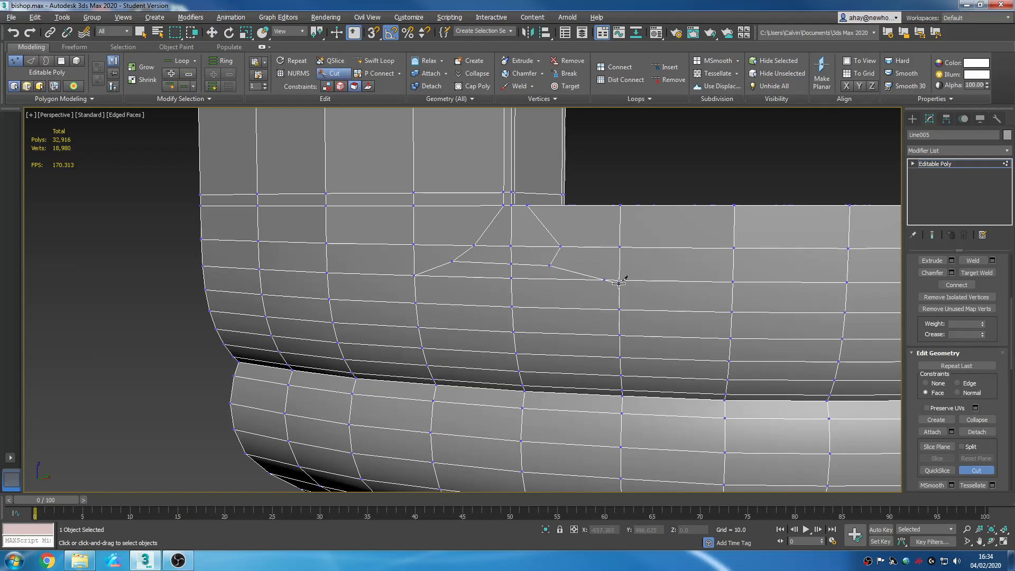
right_click(752, 272)
Step: Add an OpenSubdiv modifier to the whole bishop object and hide the edged faces
left_click(950, 165)
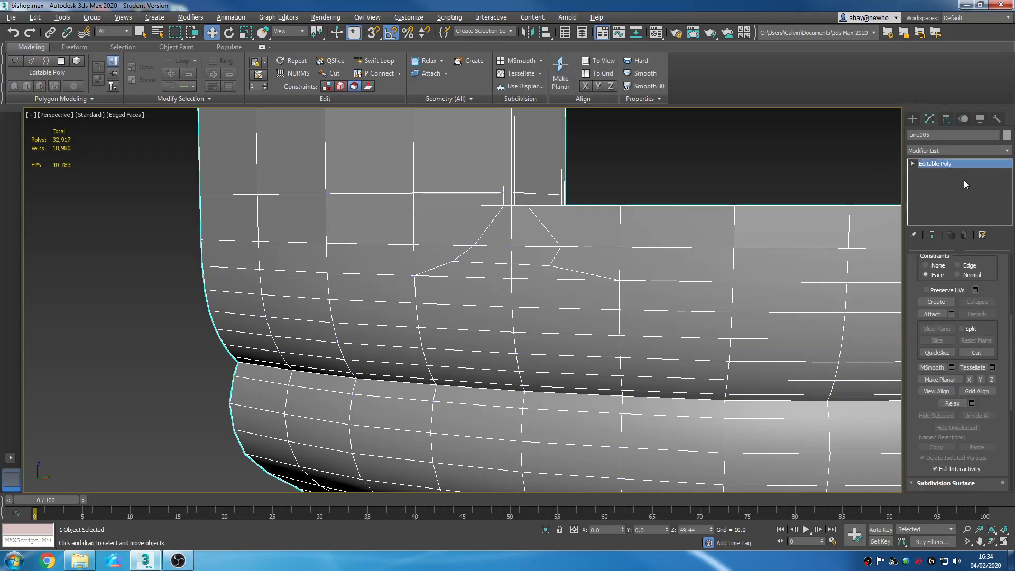
left_click(956, 151)
key("o")
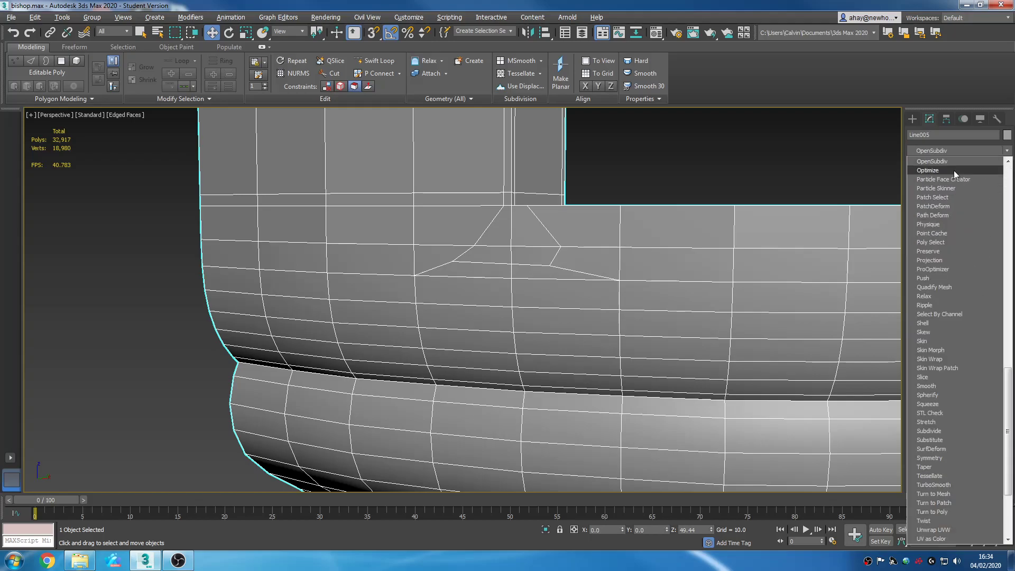
left_click(945, 163)
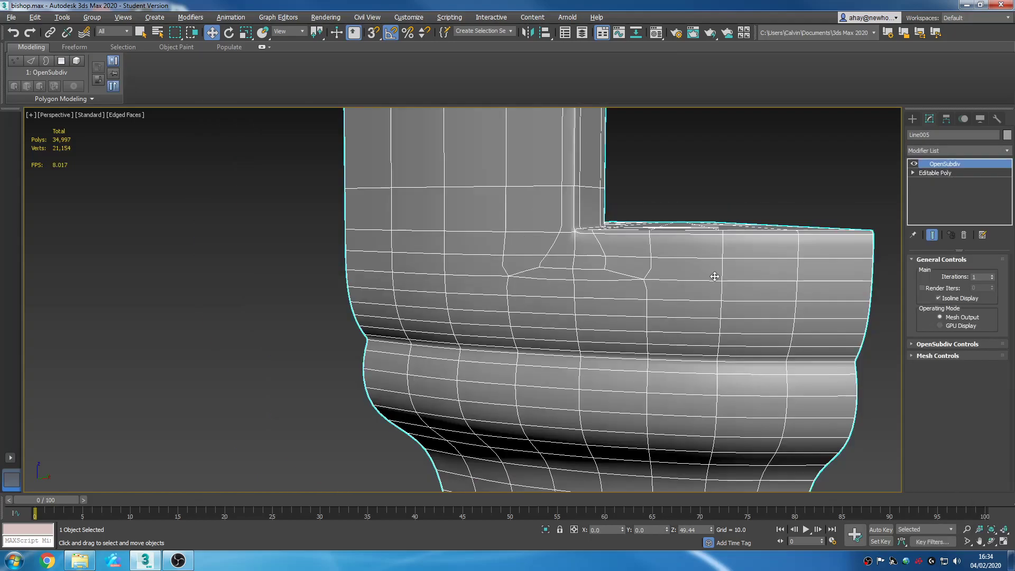
key("F4")
Step: Set the OpenSubdiv iterations to 2
mouse_move(688, 342)
middle_mouse_down("alt")
mouse_move(657, 348)
mouse_move(759, 344)
mouse_move(743, 303)
mouse_move(657, 317)
mouse_move(614, 337)
mouse_move(690, 337)
mouse_move(720, 270)
mouse_move(700, 344)
middle_mouse_up("alt")
middle_click_drag(687, 309, 671, 299)
scroll(692, 339, "down", 6)
middle_click_drag(724, 340, 641, 344, "alt")
scroll(720, 362, "up", 5)
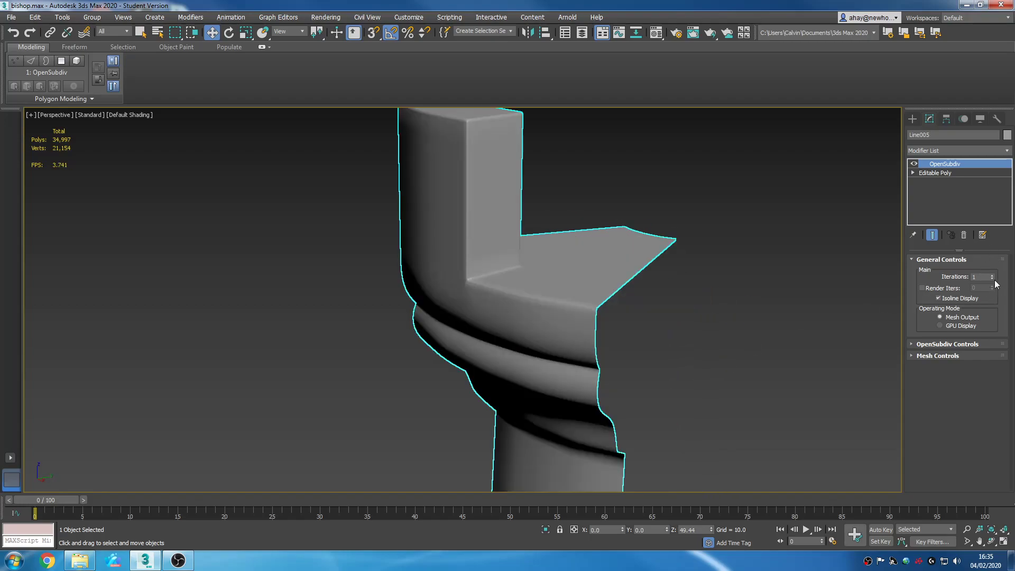
left_click(991, 275)
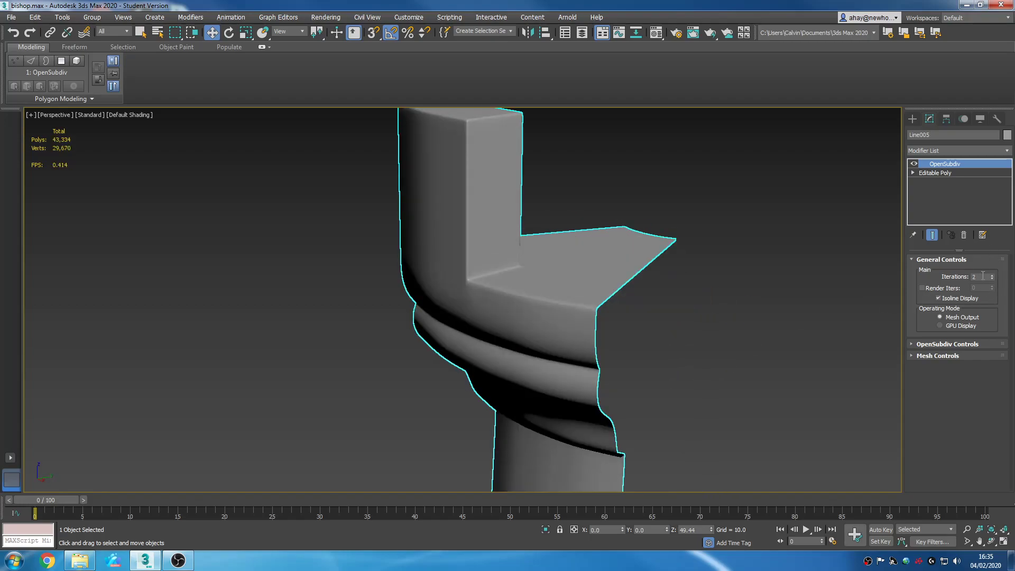
Step: Examine the smoothed bishop, from the notched head down to the base, for shading artefacts from several sides
scroll(663, 376, "down", 5)
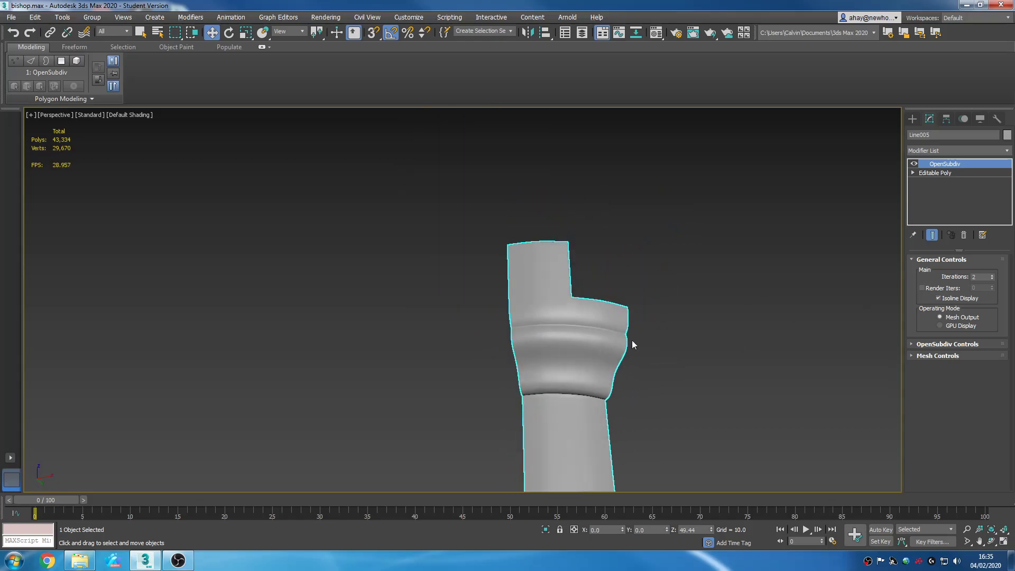
scroll(637, 342, "up", 4)
scroll(604, 303, "down", 8)
scroll(675, 381, "up", 5)
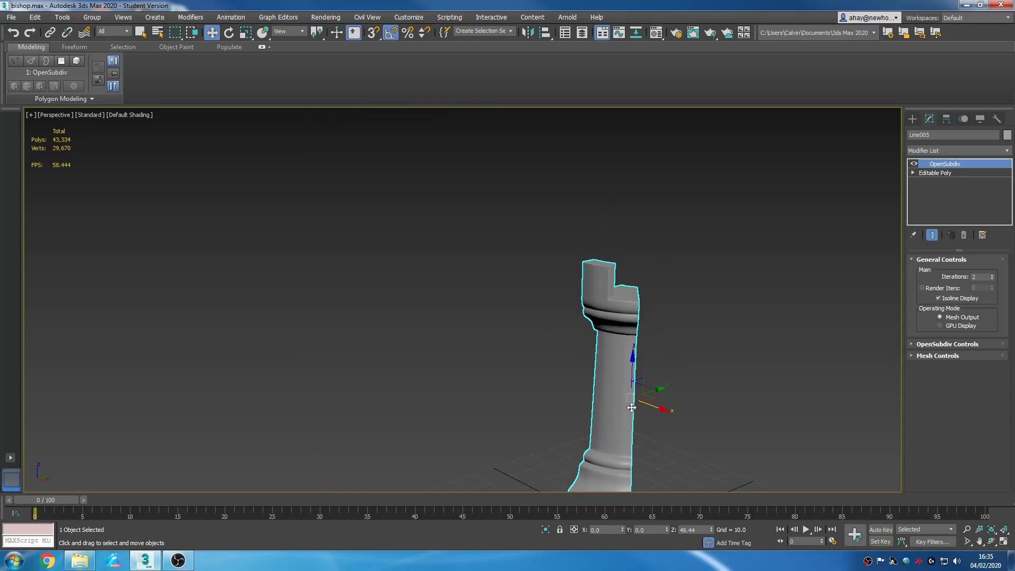
middle_click_drag(624, 354, 532, 410, "alt")
scroll(657, 323, "down", 4)
scroll(644, 363, "down", 4)
middle_click_drag(643, 405, 788, 419, "alt")
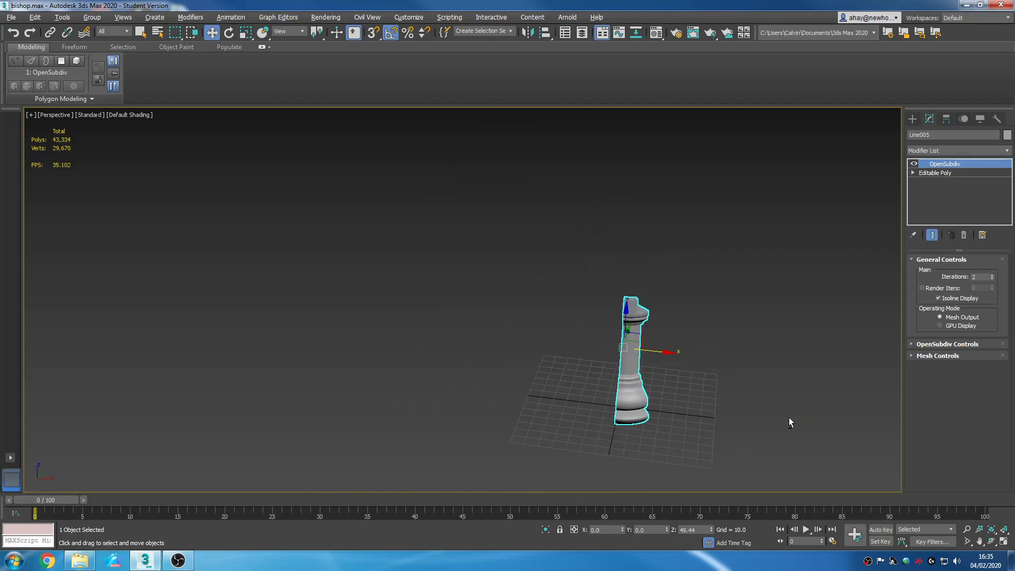
scroll(645, 384, "up", 4)
middle_click_drag(654, 351, 638, 365)
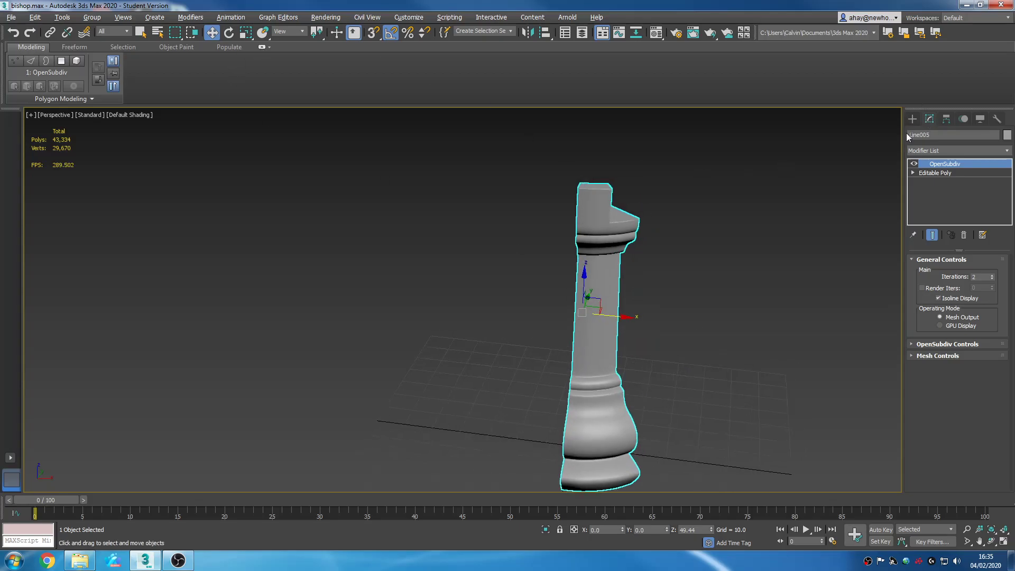
right_click(746, 306)
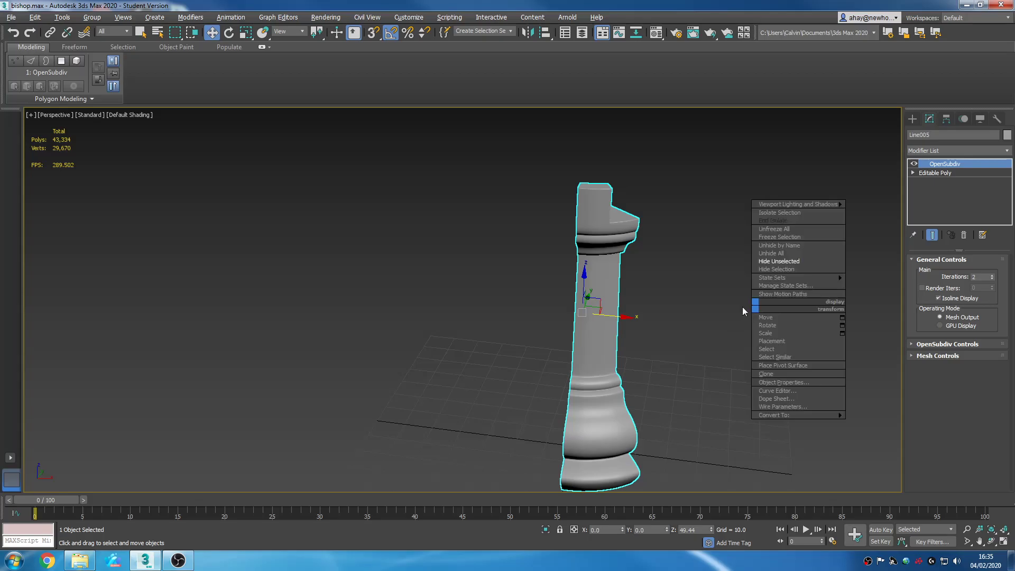
middle_click_drag(707, 315, 760, 278)
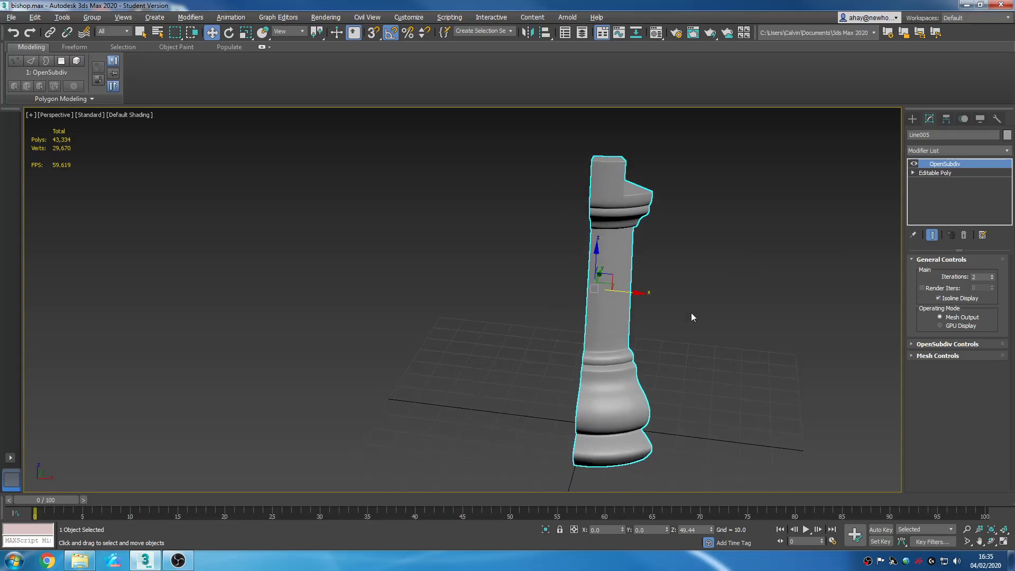
Step: Inspect the smoothed quarter piece again, covering its open inner side, base underside and outer profile
middle_click_drag(695, 327, 698, 291, "alt")
scroll(649, 322, "down", 5)
scroll(595, 264, "up", 5)
middle_click_drag(645, 312, 800, 339, "alt")
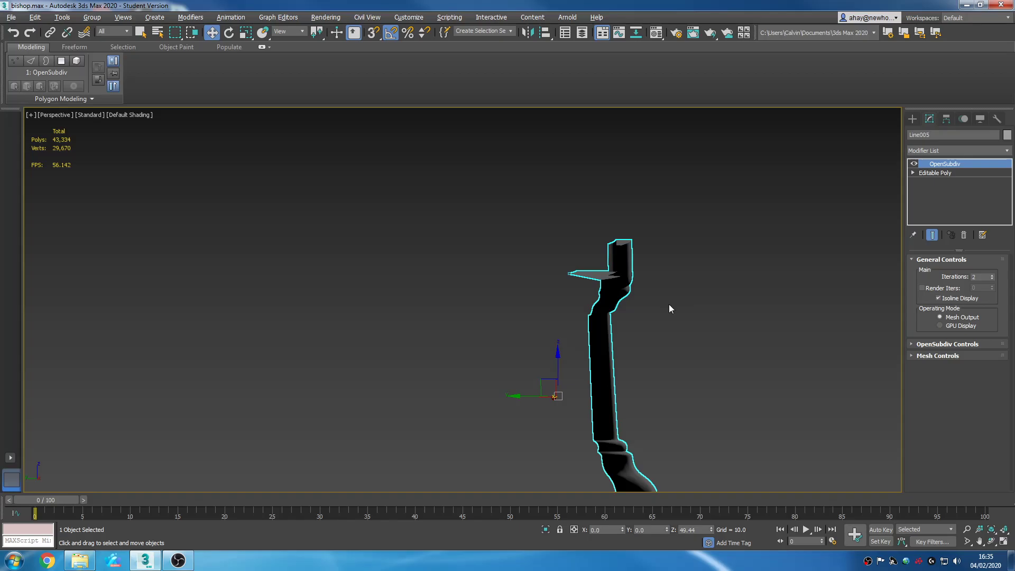
scroll(669, 308, "down", 4)
middle_click_drag(693, 333, 511, 414, "alt")
scroll(705, 370, "up", 5)
middle_click_drag(682, 348, 774, 333, "alt")
middle_click_drag(627, 346, 600, 339, "alt")
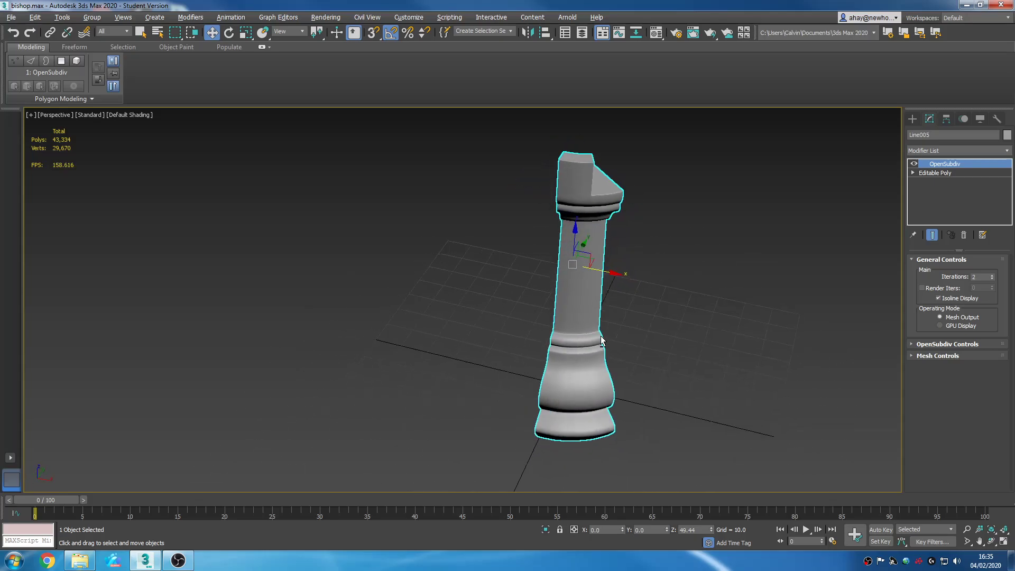
middle_click_drag(650, 294, 748, 293, "alt")
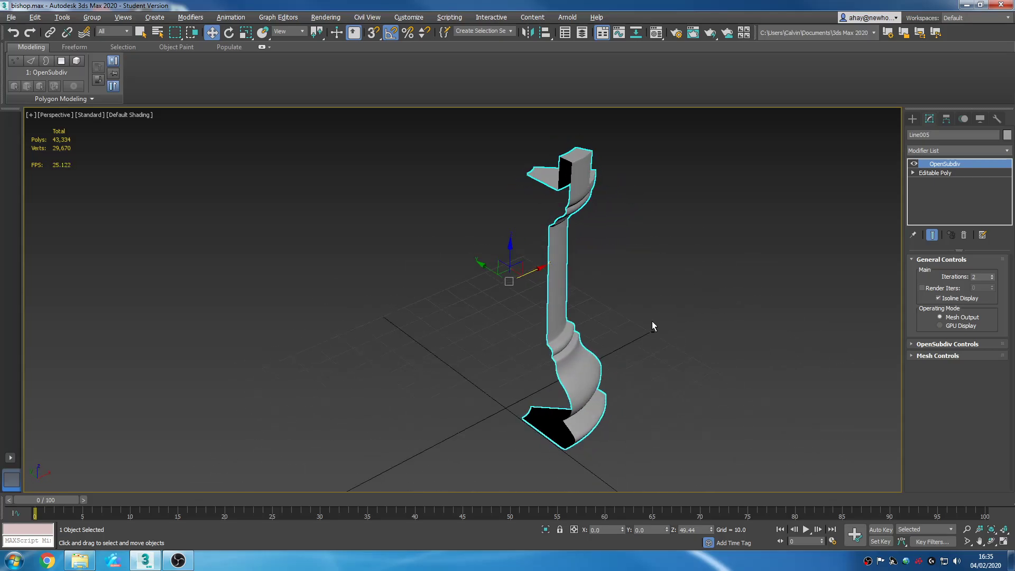
middle_click_drag(640, 313, 669, 319)
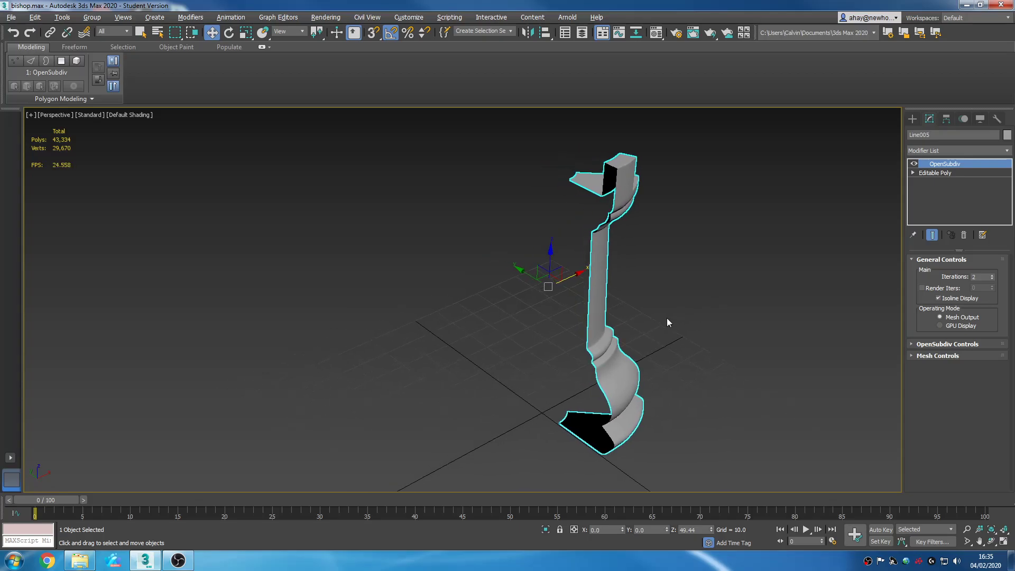
left_click(912, 118)
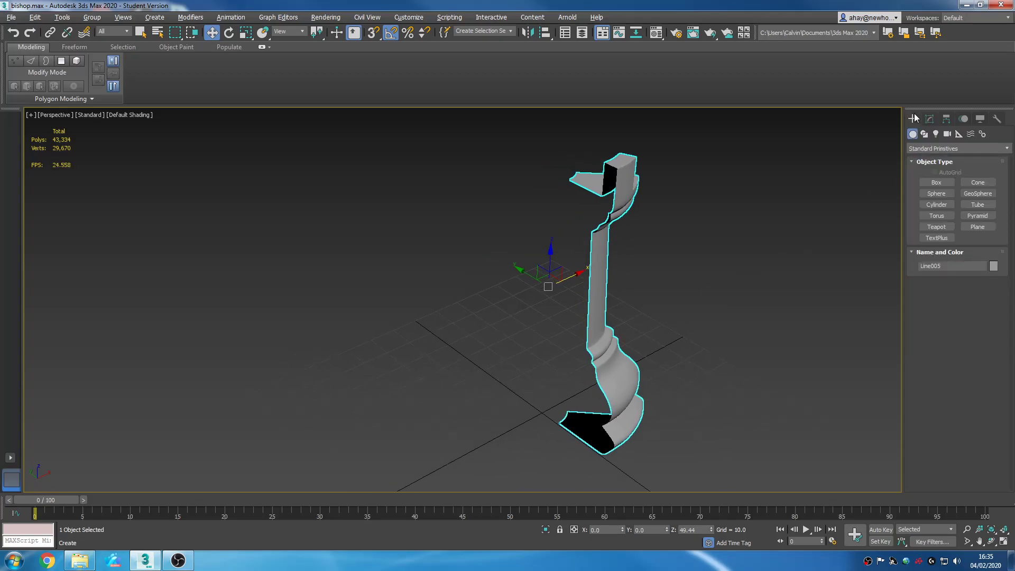
scroll(719, 302, "down", 5)
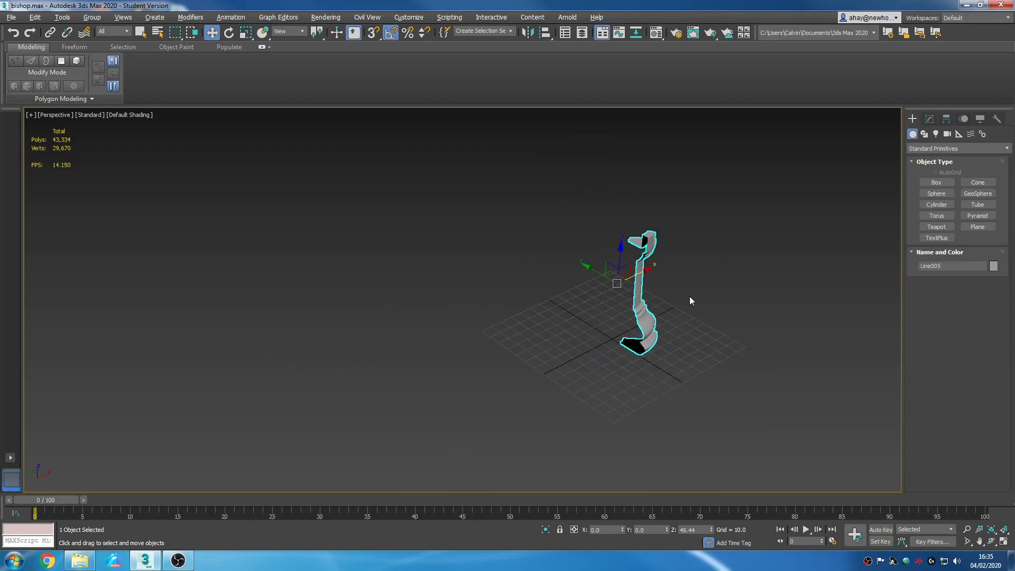
scroll(736, 311, "up", 6)
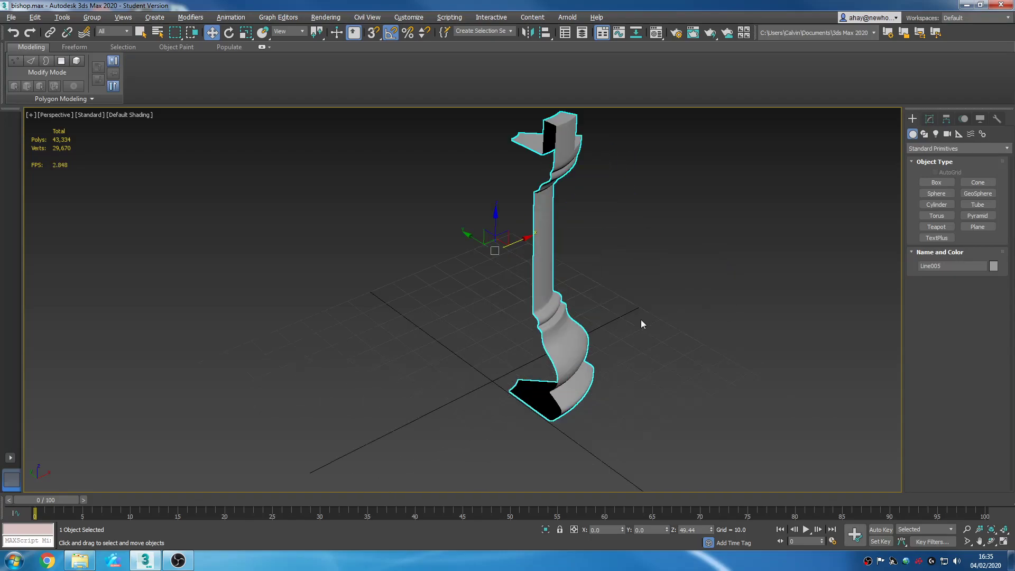
middle_click_drag(634, 323, 742, 340, "alt")
middle_click_drag(629, 309, 568, 268, "alt")
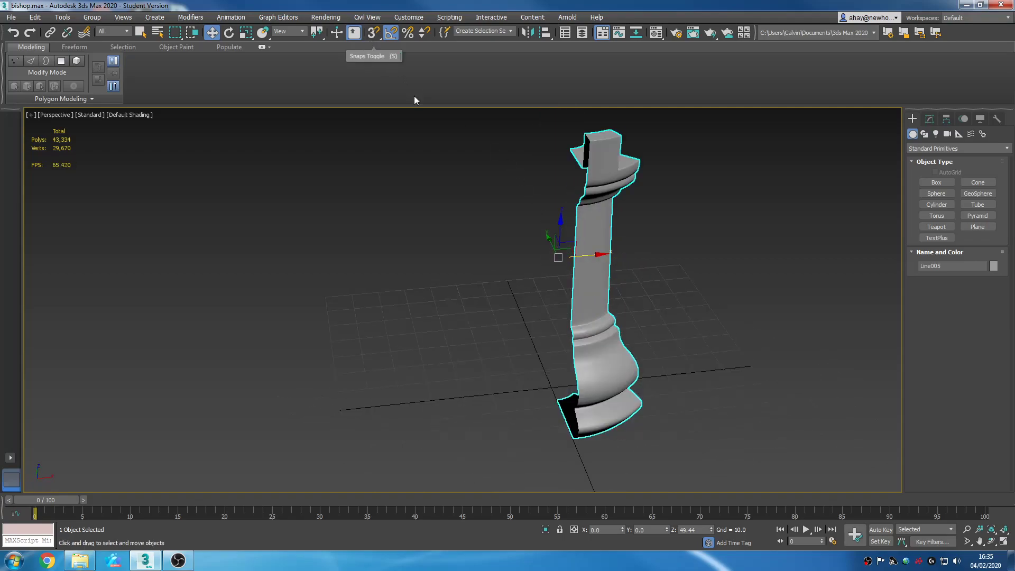
Step: Remove the OpenSubdiv modifier so only the Editable Poly remains in the stack
left_click(931, 118)
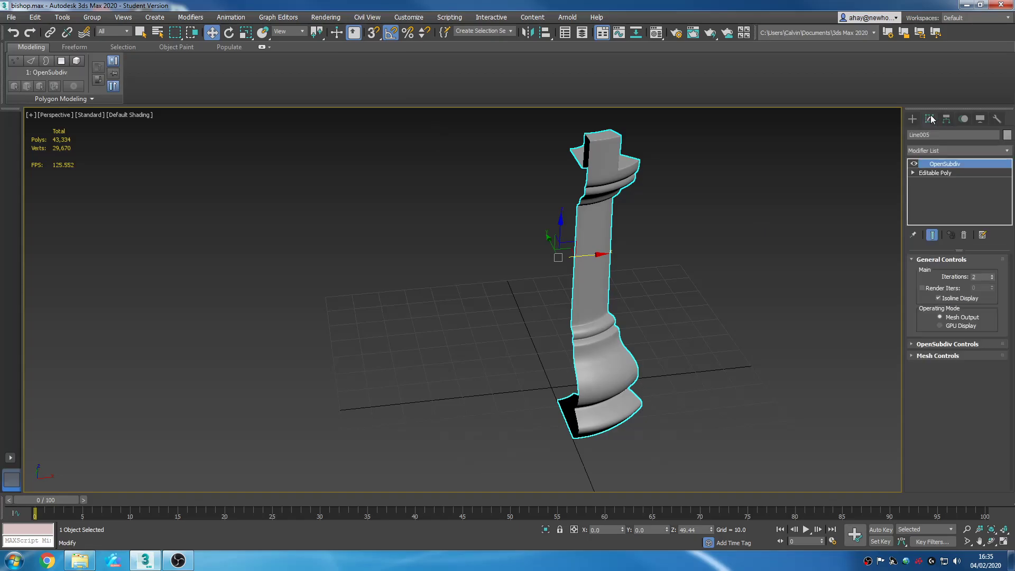
left_click(962, 152)
key("o")
key("Return")
left_click(963, 234)
left_click(959, 148)
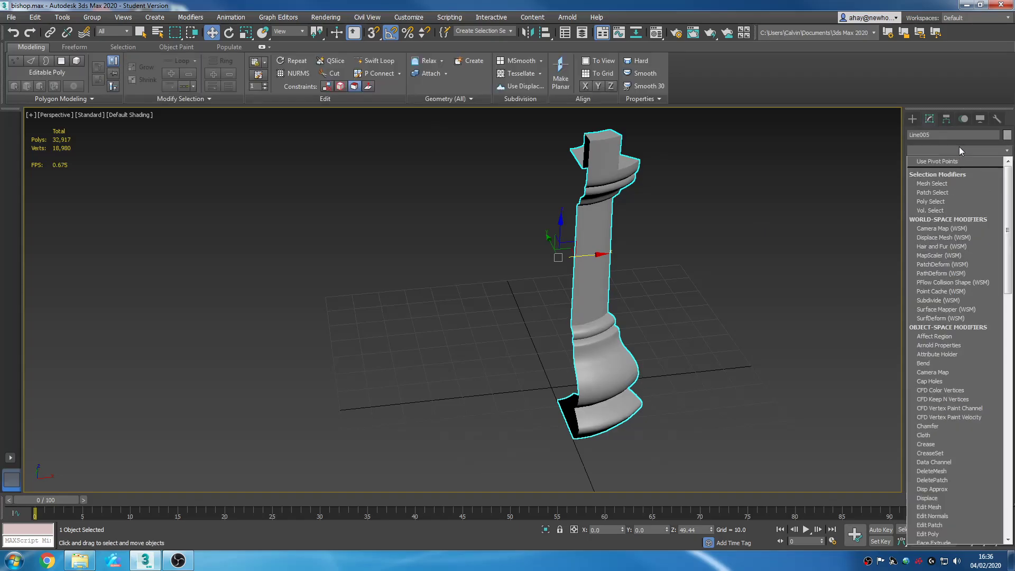
left_click(937, 147)
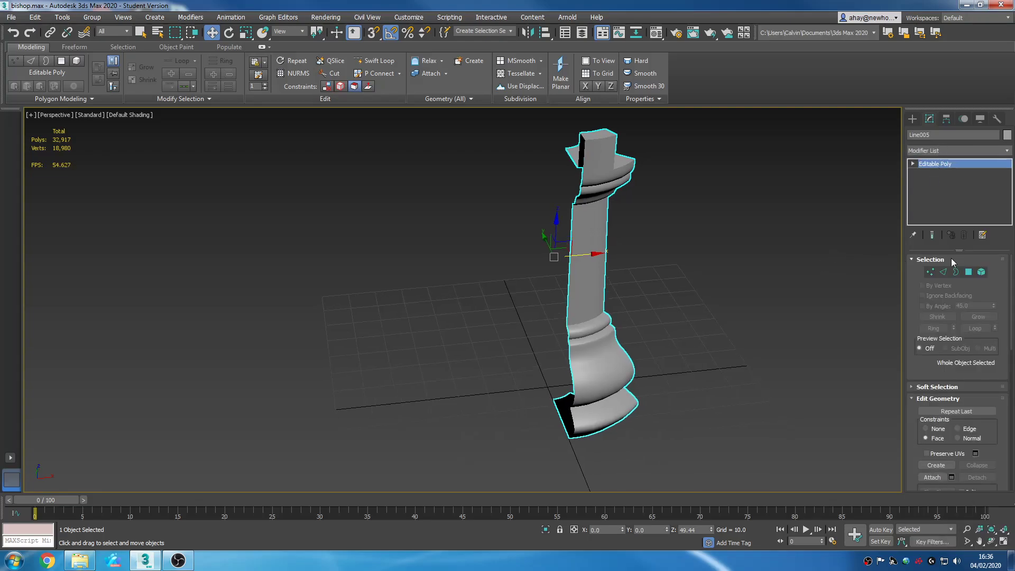
Step: Select all polygons of the piece, clear all their smoothing groups and deselect them
left_click(968, 271)
scroll(786, 340, "down", 4)
key("ctrl+a")
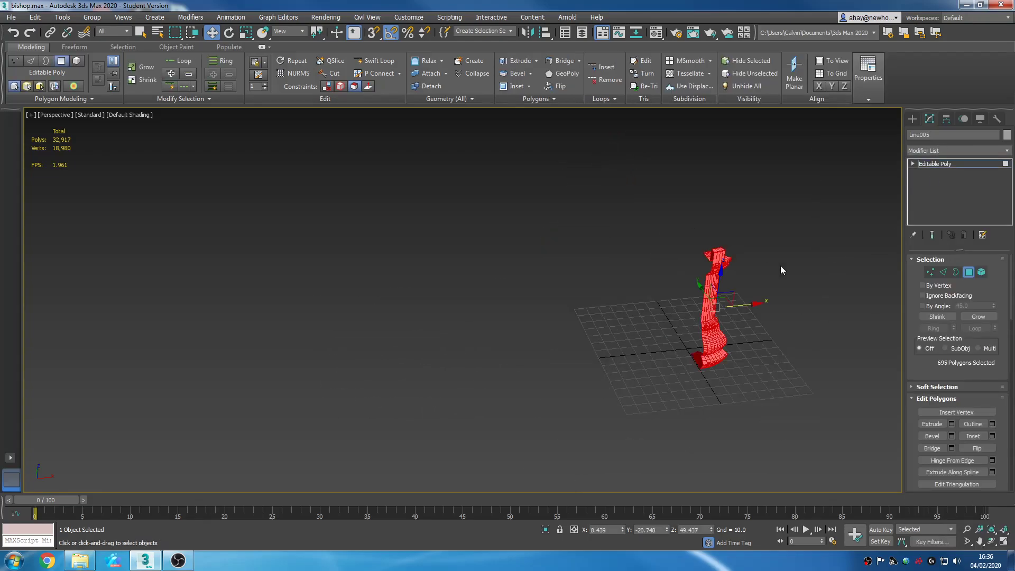
middle_click_drag(772, 261, 726, 308)
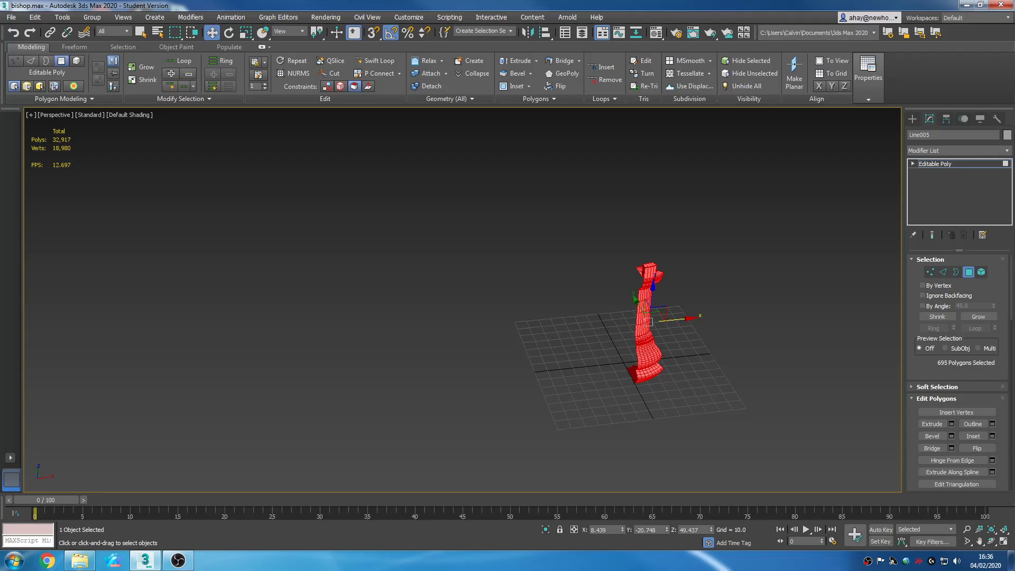
scroll(1007, 288, "down", 10)
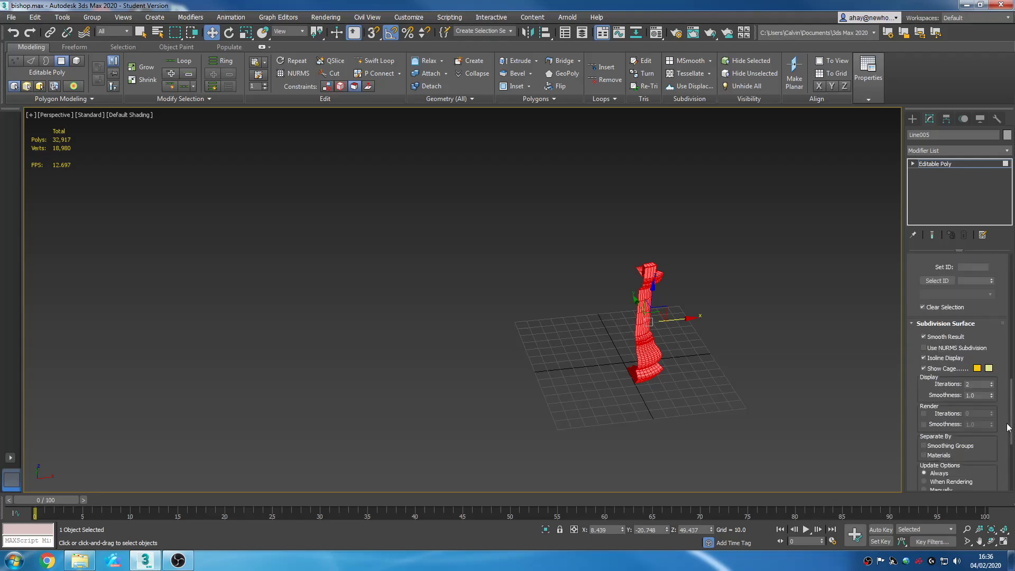
scroll(957, 370, "up", 5)
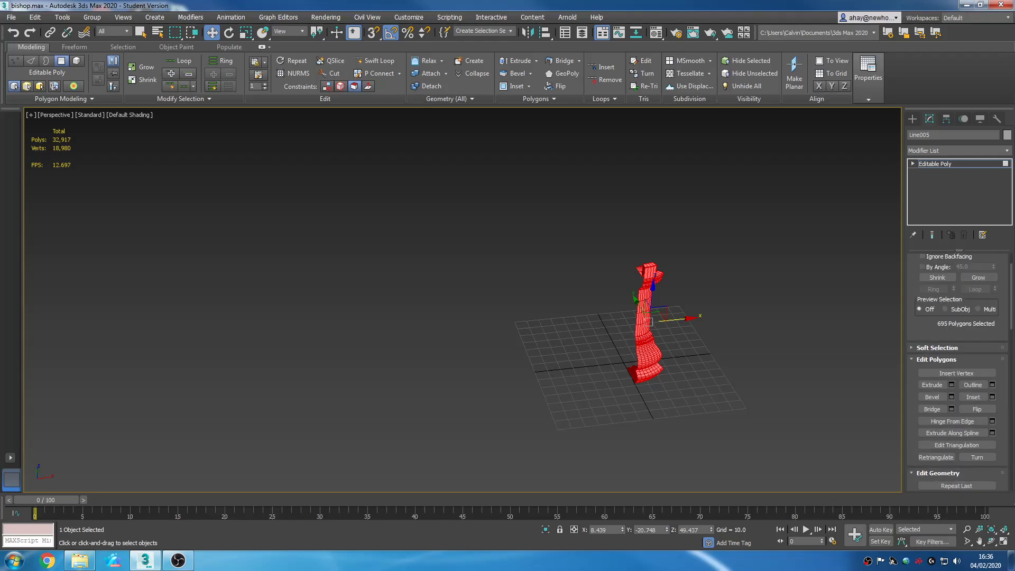
scroll(957, 370, "down", 8)
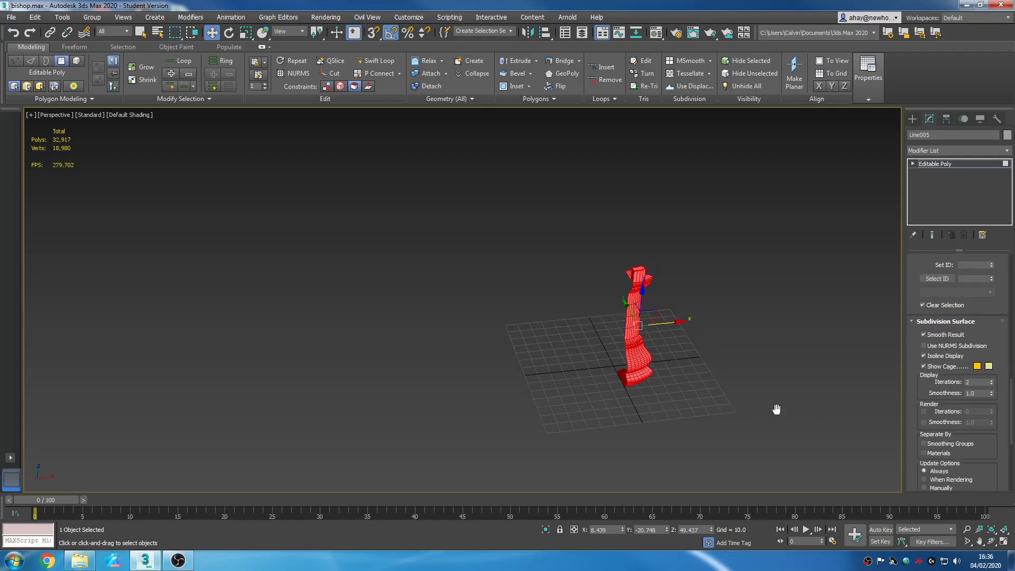
scroll(725, 363, "up", 5)
middle_click_drag(725, 363, 740, 409)
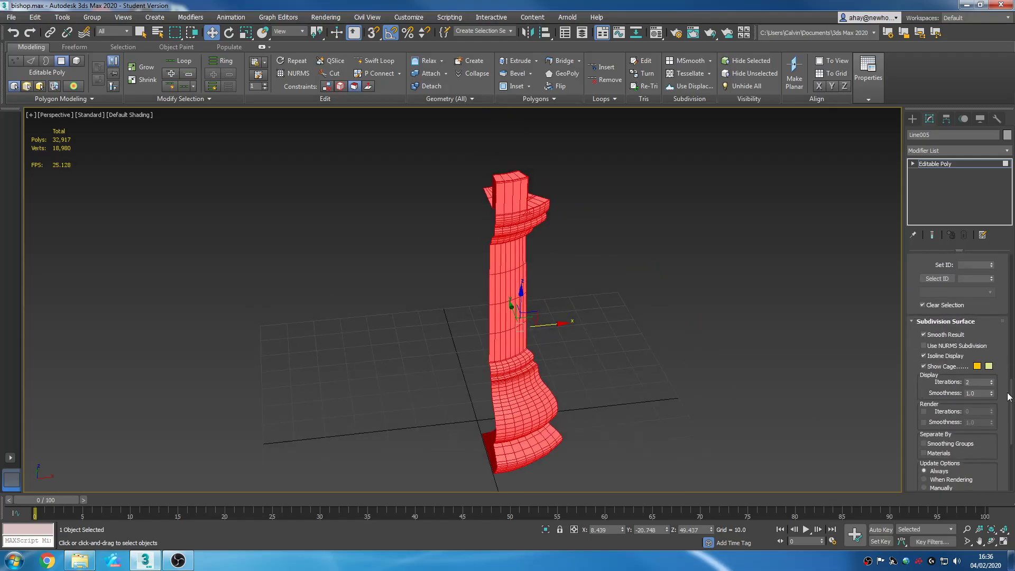
left_click_drag(1010, 397, 1010, 410)
scroll(951, 410, "down", 3)
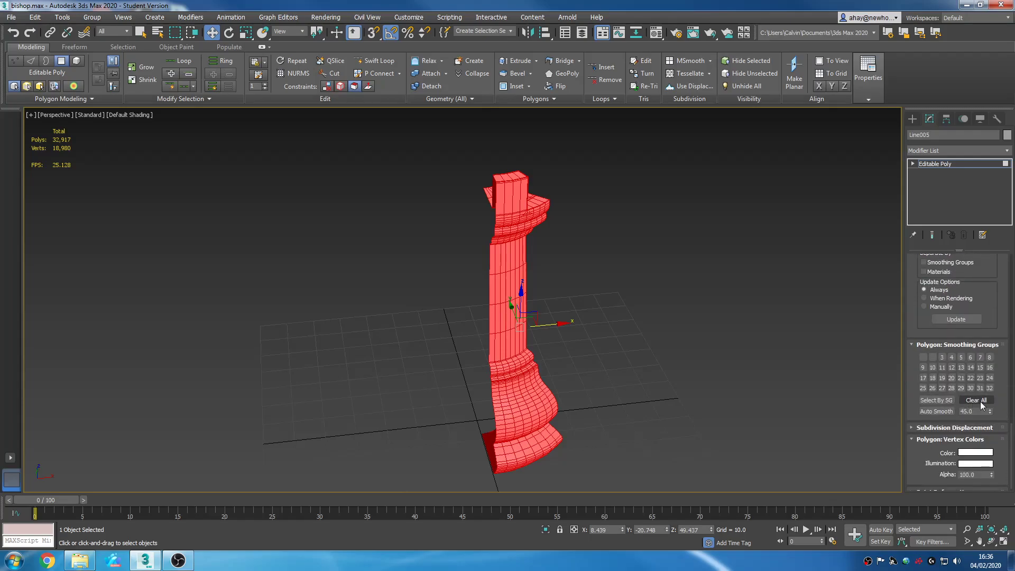
left_click(691, 375)
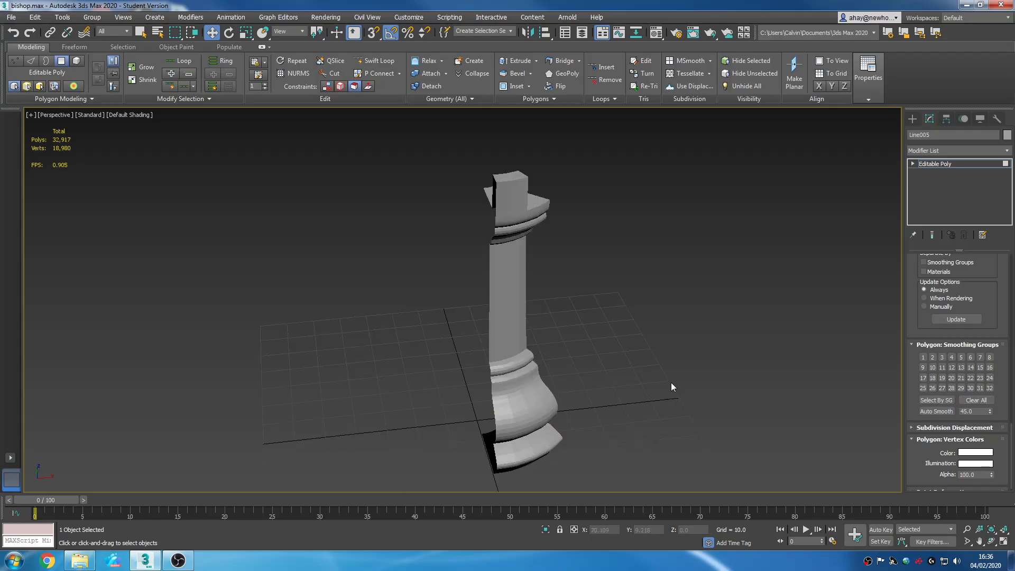
Step: Examine the unsmoothed facets on the base, shaft, collar and notched head from several angles
scroll(623, 370, "up", 6)
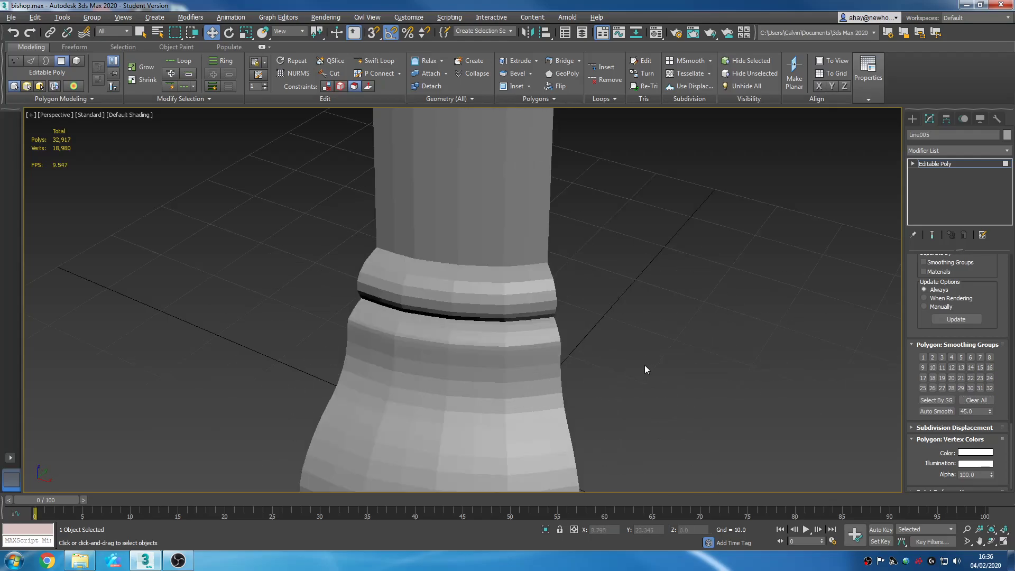
scroll(621, 361, "down", 5)
middle_click_drag(636, 333, 624, 483)
middle_click_drag(601, 299, 639, 492)
middle_click_drag(677, 346, 640, 323, "alt")
middle_click_drag(615, 353, 624, 224)
scroll(623, 248, "down", 6)
middle_click_drag(563, 423, 568, 328)
scroll(585, 327, "up", 7)
scroll(679, 305, "down", 5)
middle_click_drag(679, 305, 768, 266, "alt")
left_click_drag(768, 266, 722, 260, "alt")
scroll(659, 336, "down", 6)
middle_click_drag(721, 260, 651, 346, "alt")
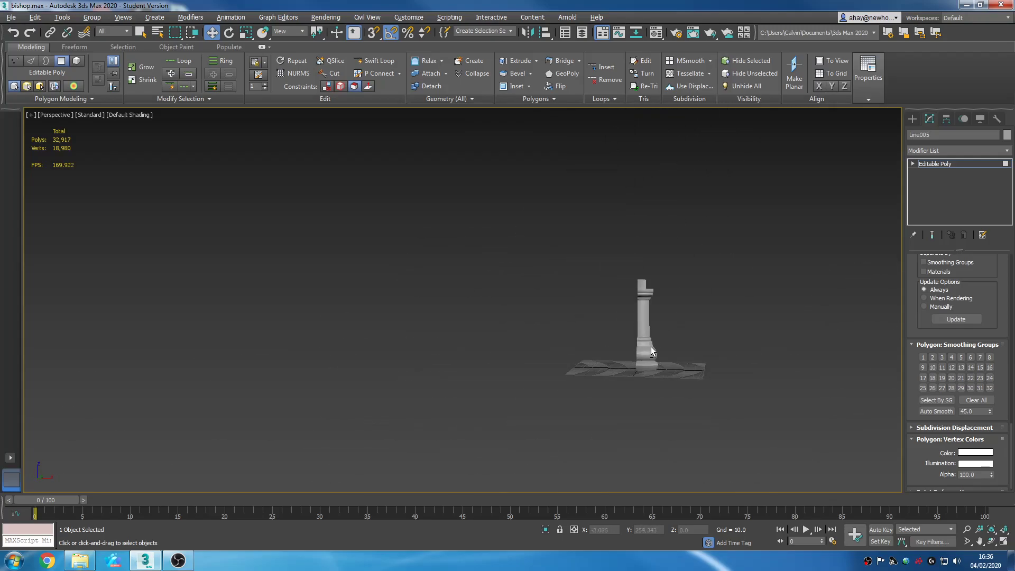
scroll(646, 295, "up", 6)
scroll(646, 295, "up", 3)
middle_click_drag(682, 309, 664, 349, "alt")
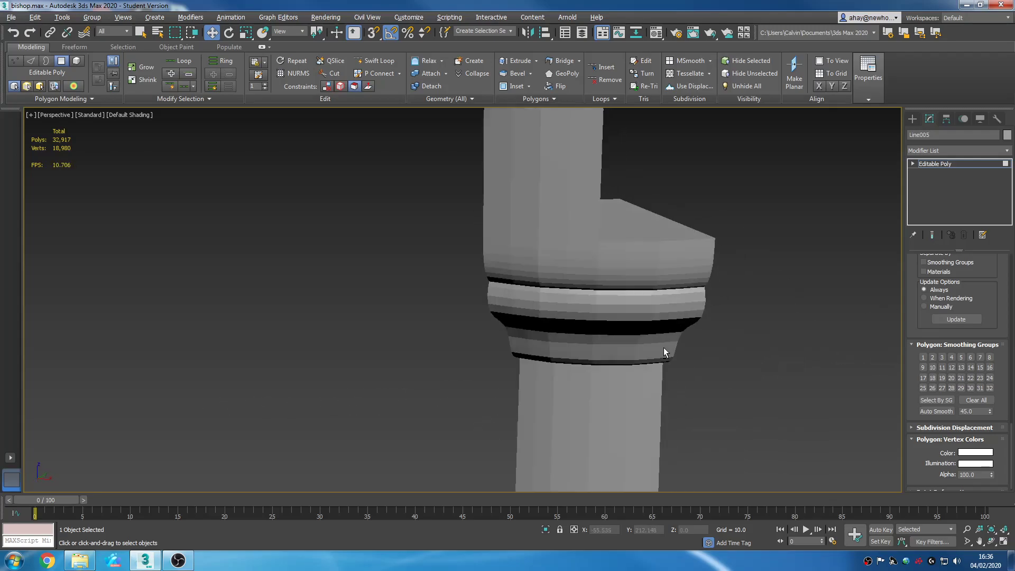
Step: Select all polygons again and auto-smooth them with a threshold of 45
scroll(681, 357, "down", 5)
scroll(679, 378, "down", 6)
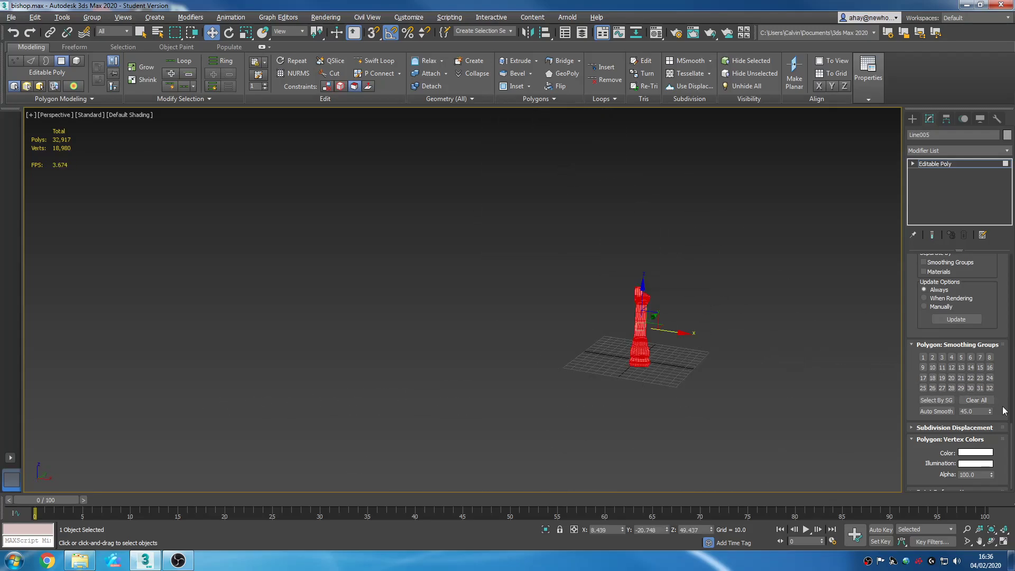
scroll(645, 277, "up", 8)
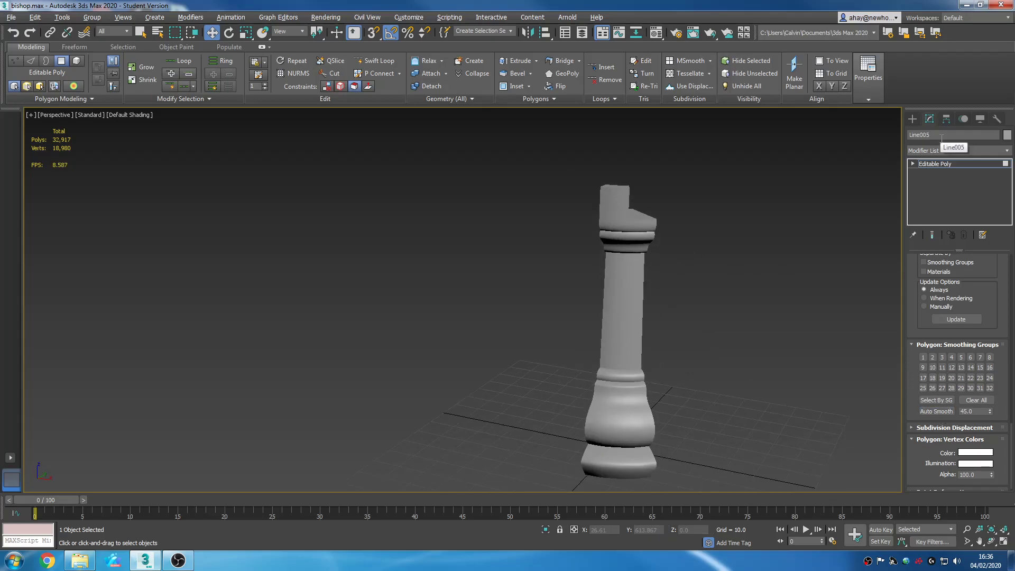
Step: Return to object level and add a Symmetry modifier to the piece
left_click(926, 166)
left_click(955, 152)
type("sym")
key("Return")
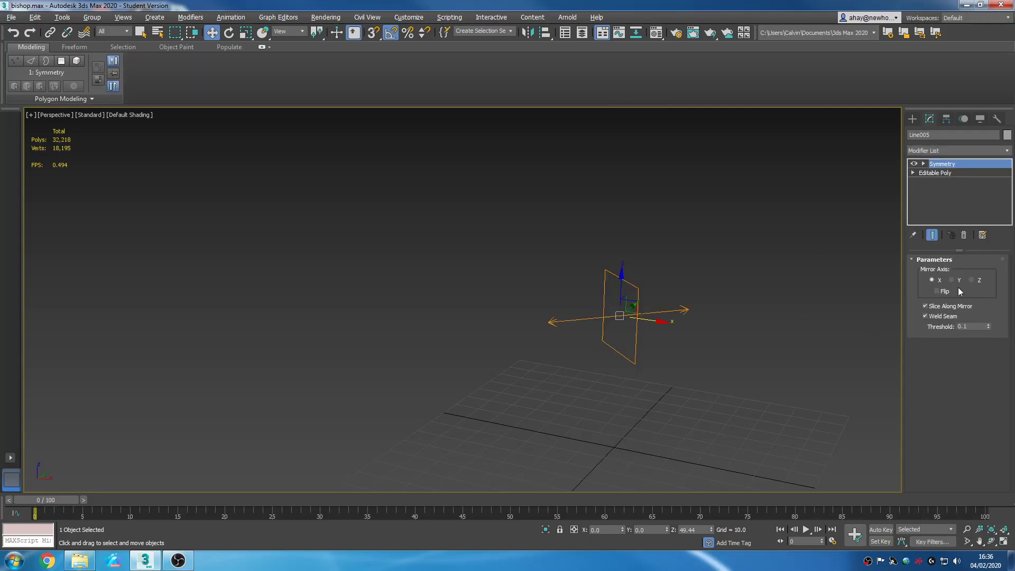
Step: Flip the X-axis mirror direction of the Symmetry modifier, using the four-viewport layout to check the mirror plane
middle_click_drag(749, 372, 648, 376, "alt")
scroll(694, 375, "down", 3)
key("alt+w")
scroll(270, 208, "down", 5)
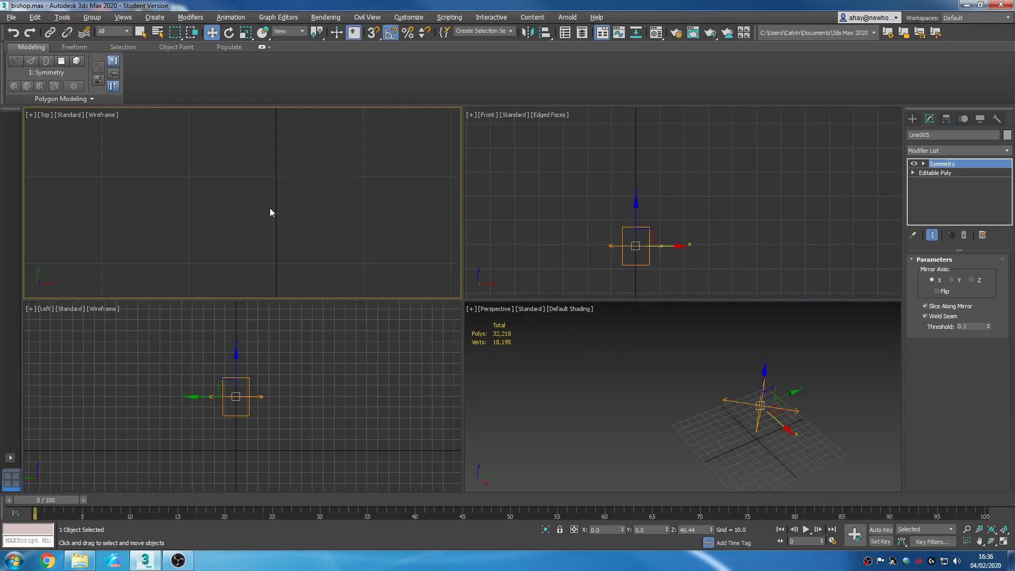
scroll(278, 201, "up", 4)
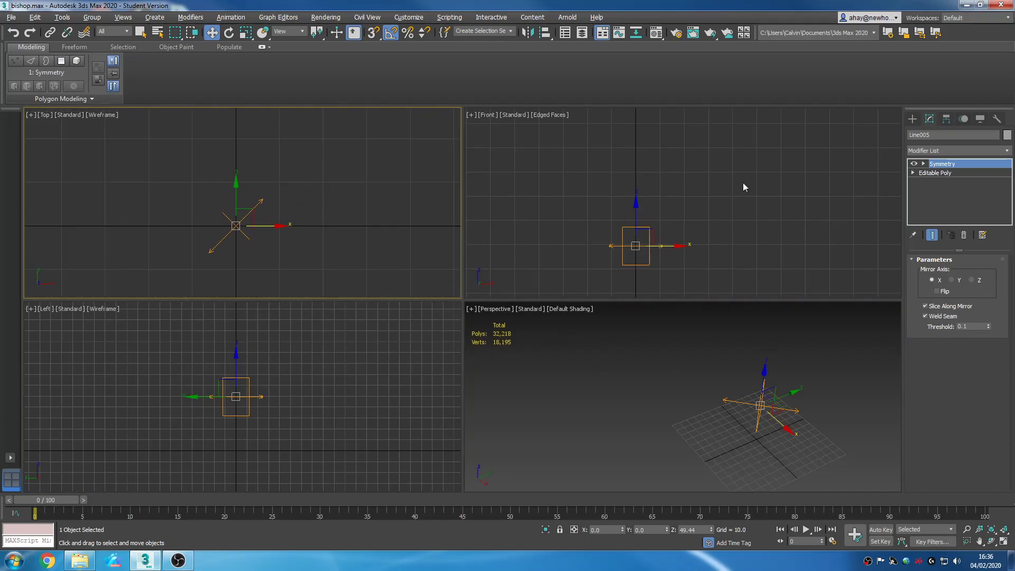
left_click(936, 291)
scroll(261, 232, "down", 3)
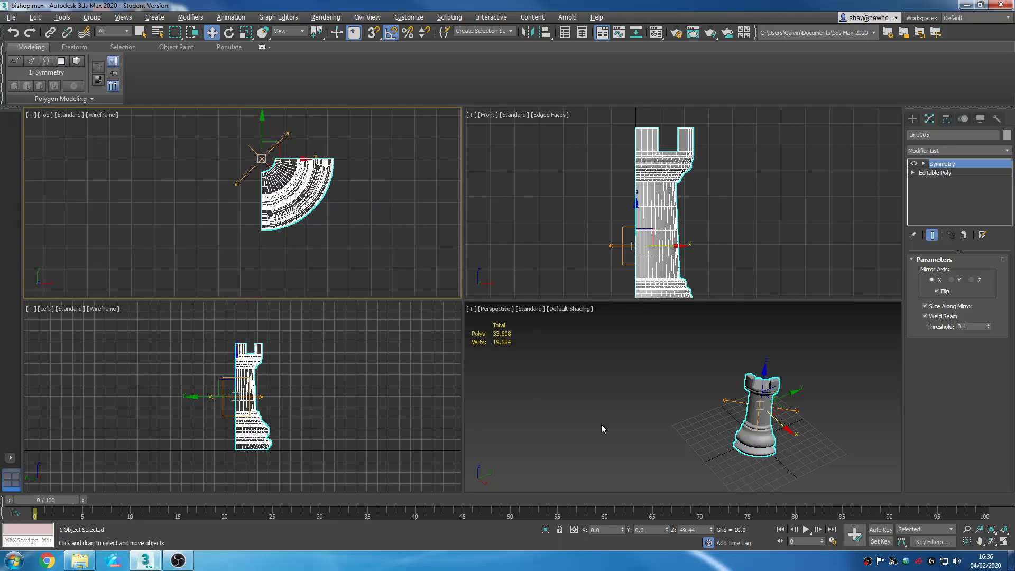
Step: Examine the mirrored piece in the maximized perspective view, including its outer walls, open inner side and base underside
right_click(720, 406)
key("alt+w")
middle_click_drag(507, 386, 555, 332, "alt")
scroll(462, 321, "up", 4)
middle_click_drag(288, 355, 680, 274, "alt")
scroll(554, 256, "down", 4)
scroll(581, 289, "up", 4)
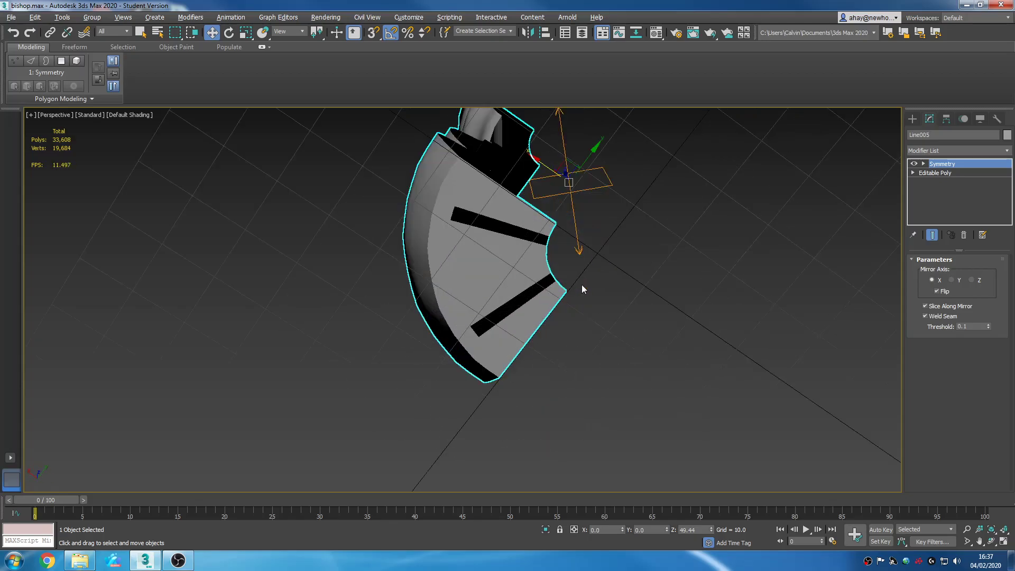
middle_click_drag(582, 256, 572, 424, "alt")
scroll(574, 391, "down", 3)
middle_click_drag(604, 374, 694, 294, "alt")
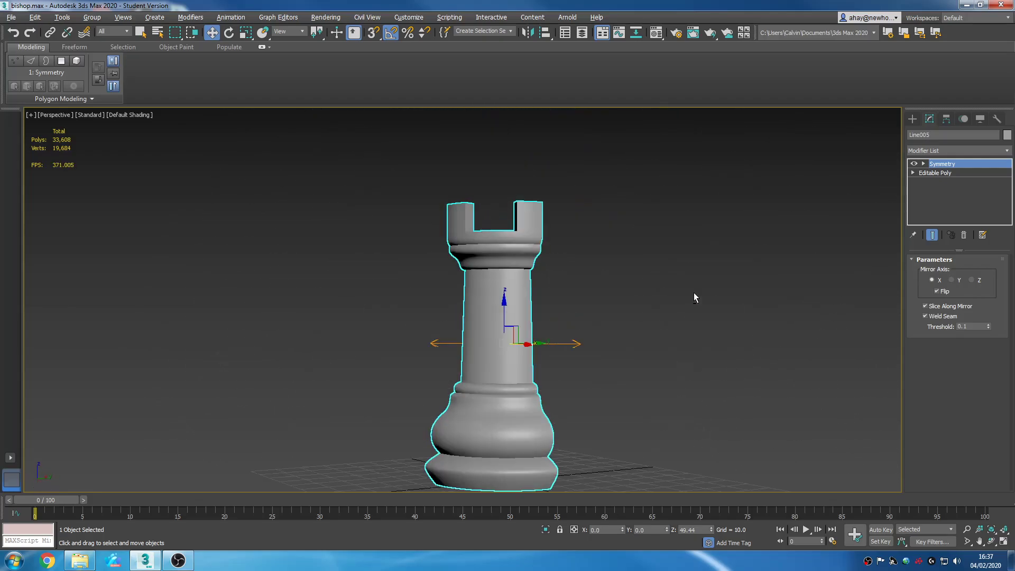
middle_click_drag(599, 387, 478, 464, "alt")
scroll(587, 398, "up", 3)
scroll(478, 465, "down", 5)
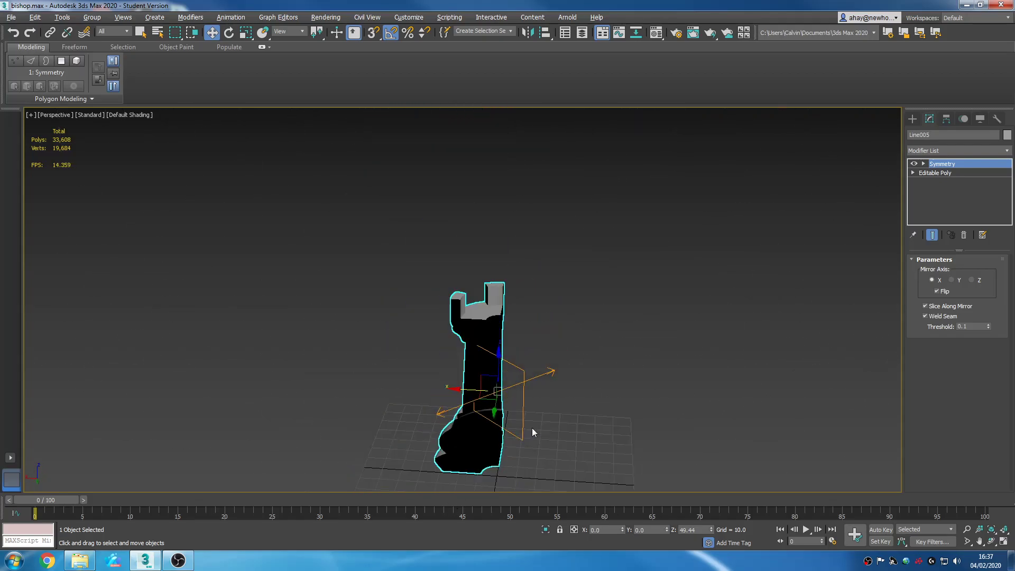
middle_click_drag(532, 430, 700, 324, "alt")
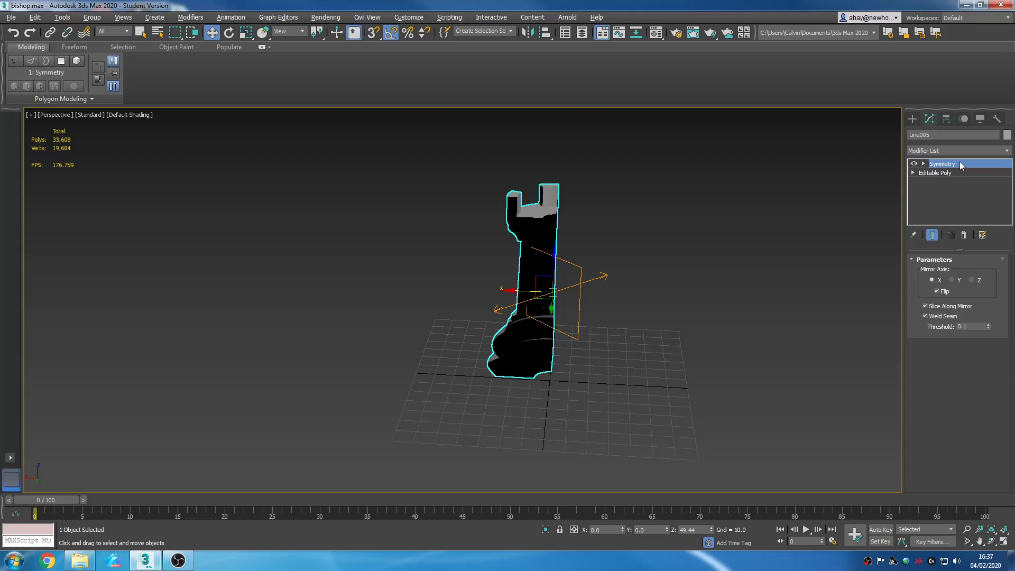
Step: Convert the mirrored object to Editable Poly, collapsing the Symmetry modifier
right_click(539, 314)
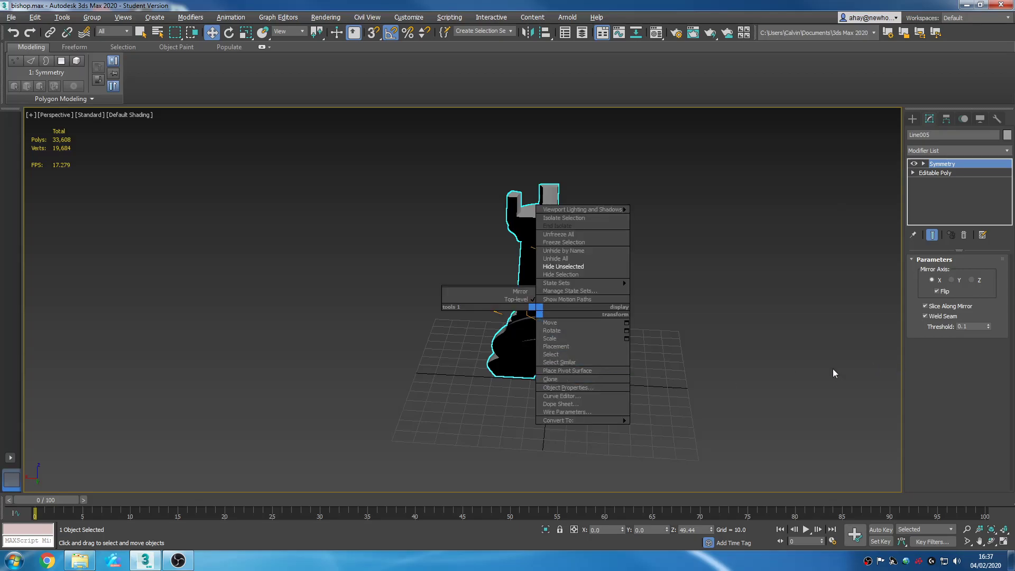
mouse_move(596, 420)
left_click(670, 426)
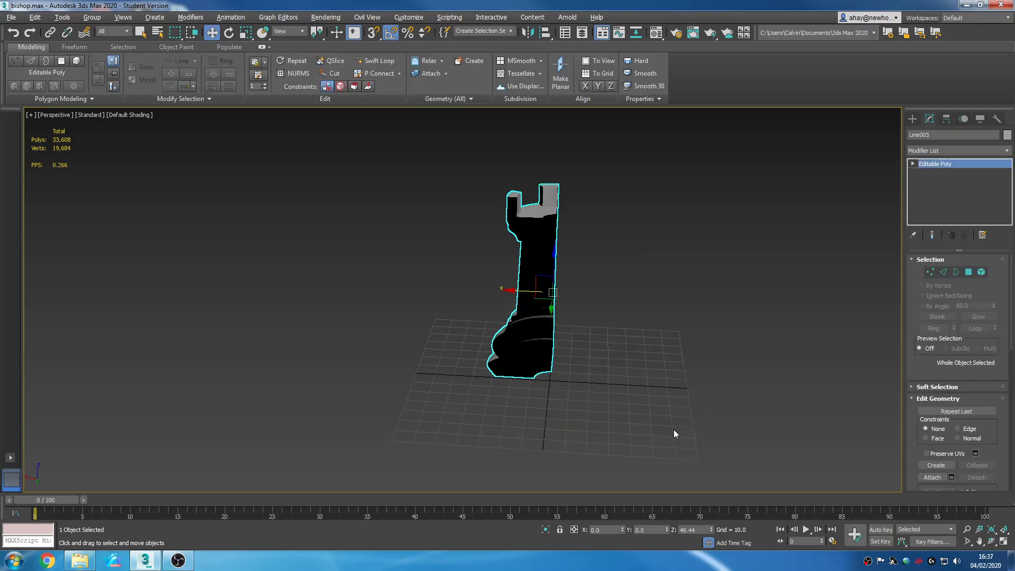
Step: Show edged faces while viewing the underside of the base around the two narrow gaps
middle_click_drag(674, 429, 718, 312, "alt")
scroll(614, 346, "up", 8)
key("F4")
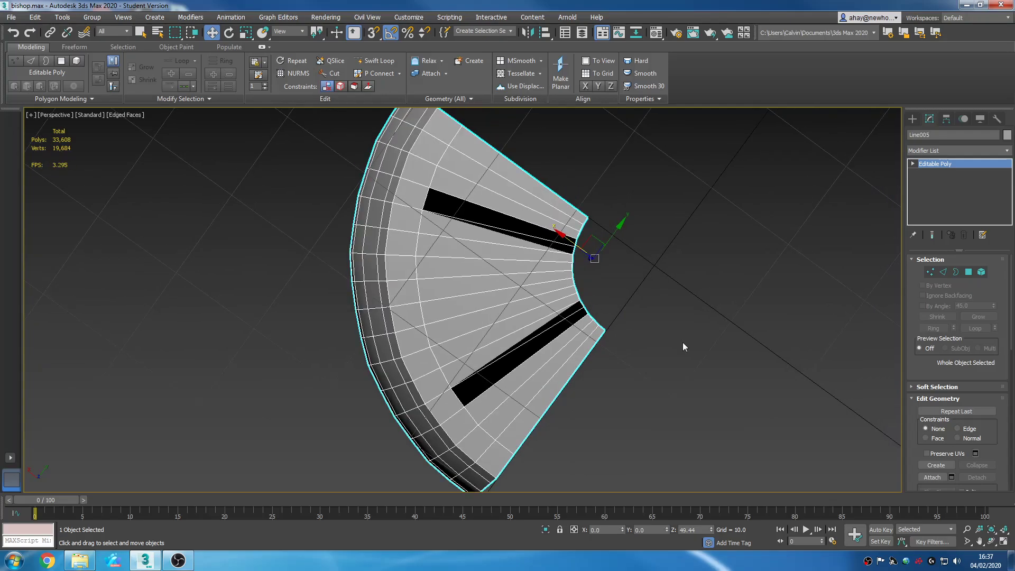
Step: Delete the two polygons overlapping one narrow gap in the underside of the base
left_click(968, 272)
left_click(537, 234)
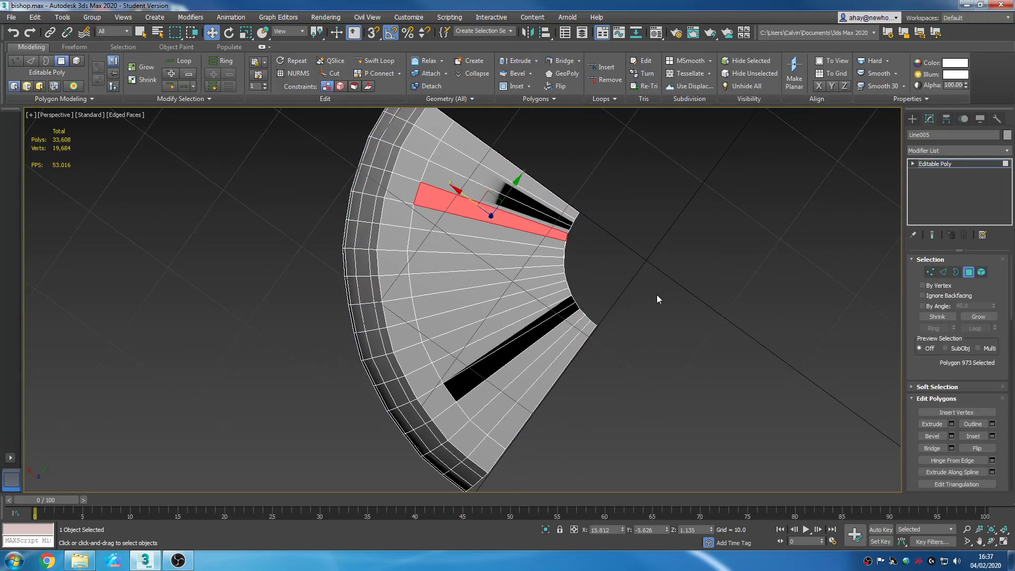
scroll(661, 298, "down", 5)
left_click(676, 329)
middle_click_drag(675, 325, 651, 483, "alt")
scroll(580, 419, "up", 6)
left_click(596, 357)
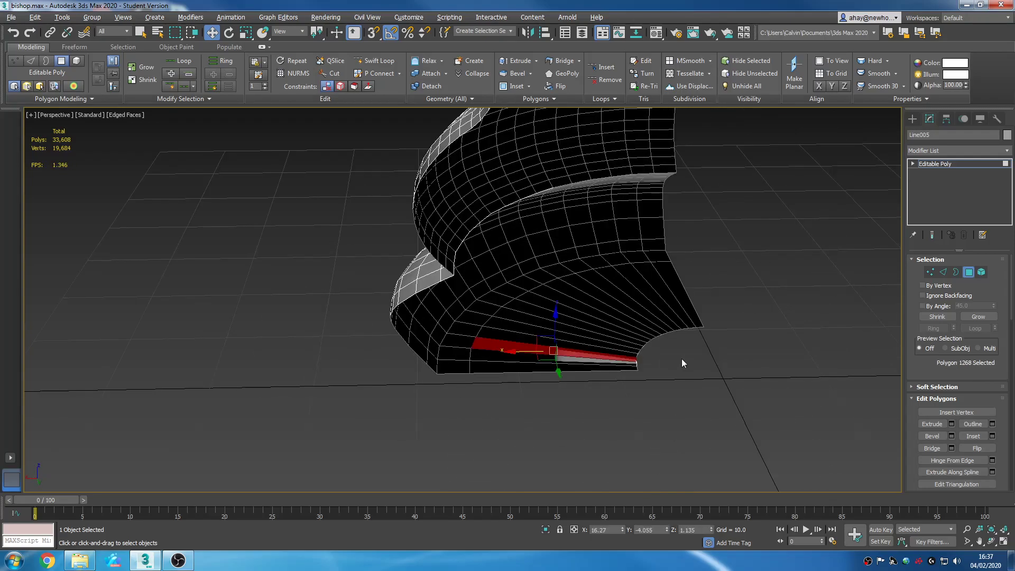
key("Delete")
left_click(577, 361)
key("Delete")
scroll(578, 360, "up", 2)
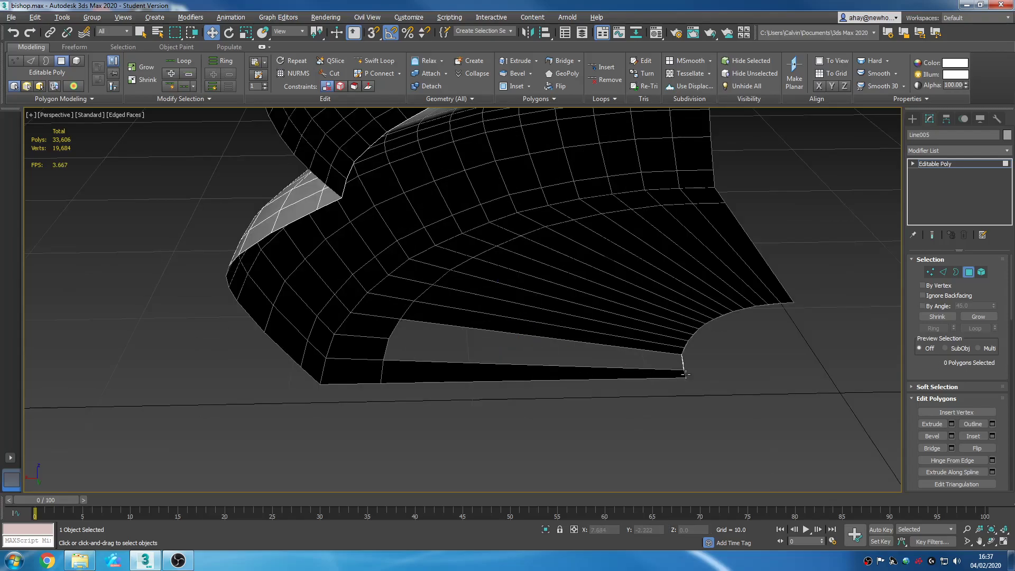
Step: Select the remaining flat polygons on the underside of the base and delete them
scroll(687, 381, "up", 5)
scroll(657, 373, "down", 6)
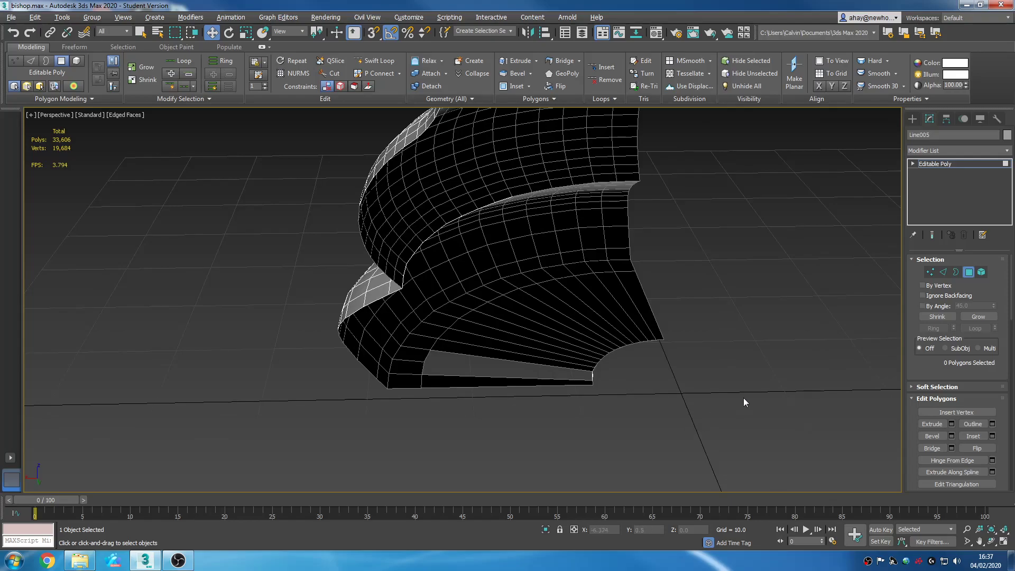
left_click_drag(747, 438, 552, 341)
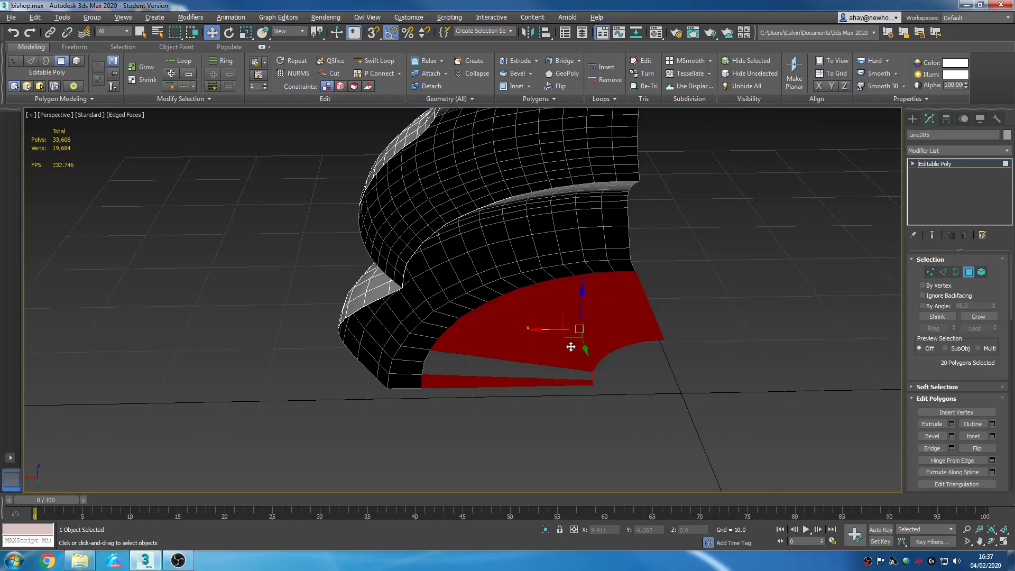
key("Delete")
scroll(676, 375, "down", 8)
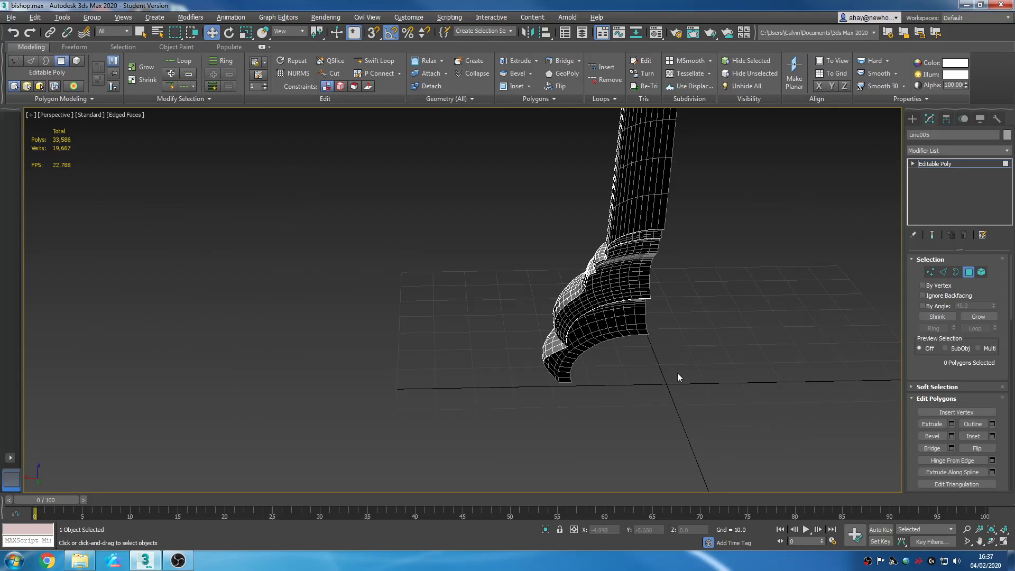
Step: Leave polygon editing and activate the Rotate tool for the whole object, viewing the piece from its open side
left_click(938, 165)
key("4")
left_click(981, 164)
middle_click_drag(788, 322, 709, 344, "alt")
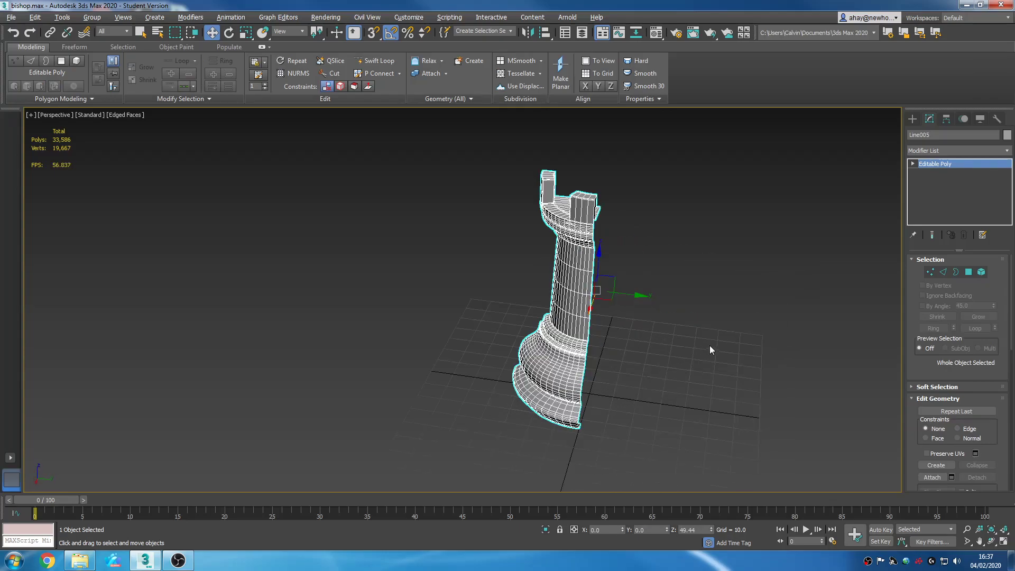
left_click(930, 273)
left_click(229, 32)
left_click(947, 166)
middle_click_drag(686, 293, 700, 333, "alt")
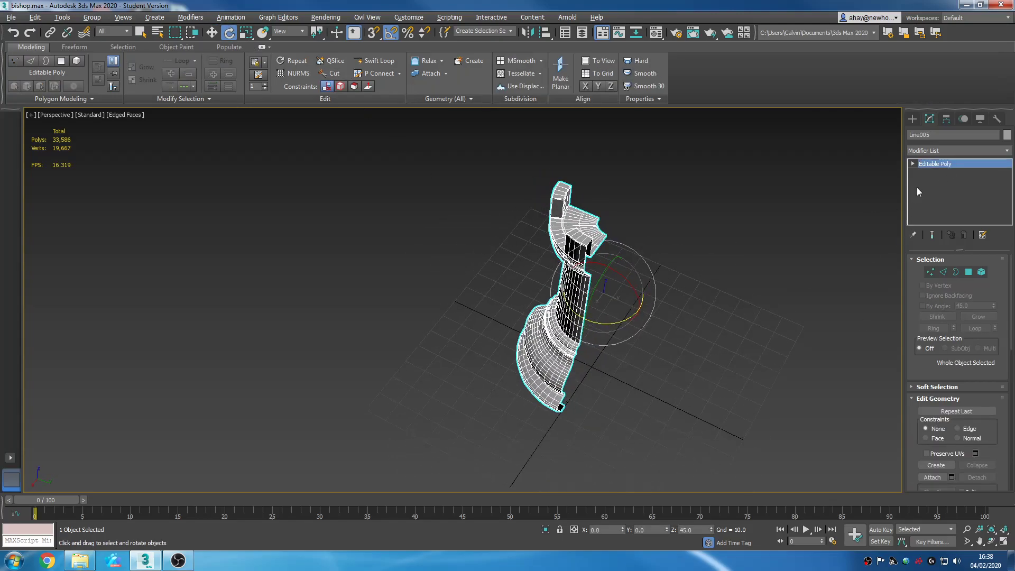
left_click(942, 151)
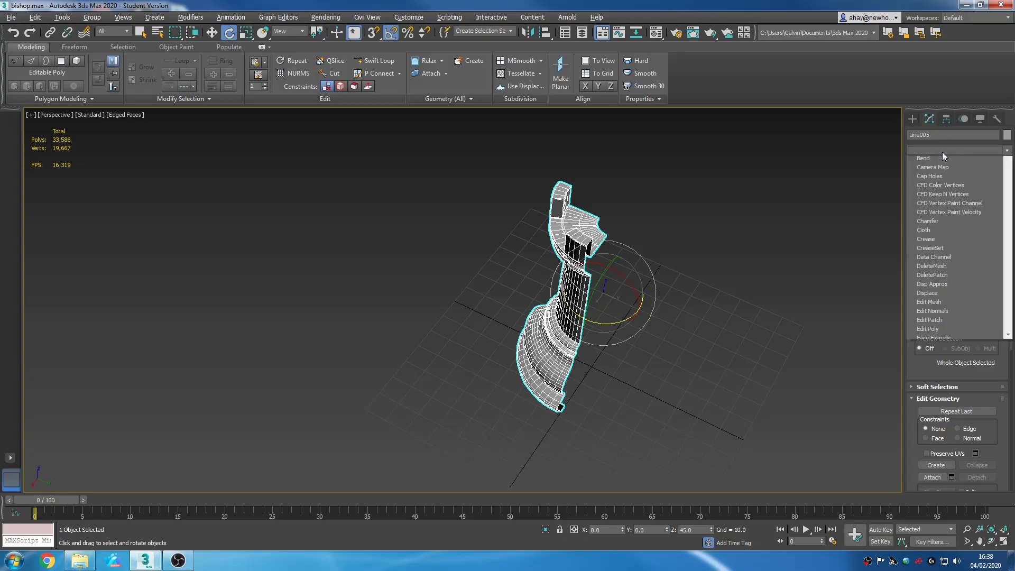
type("sym")
key("Return")
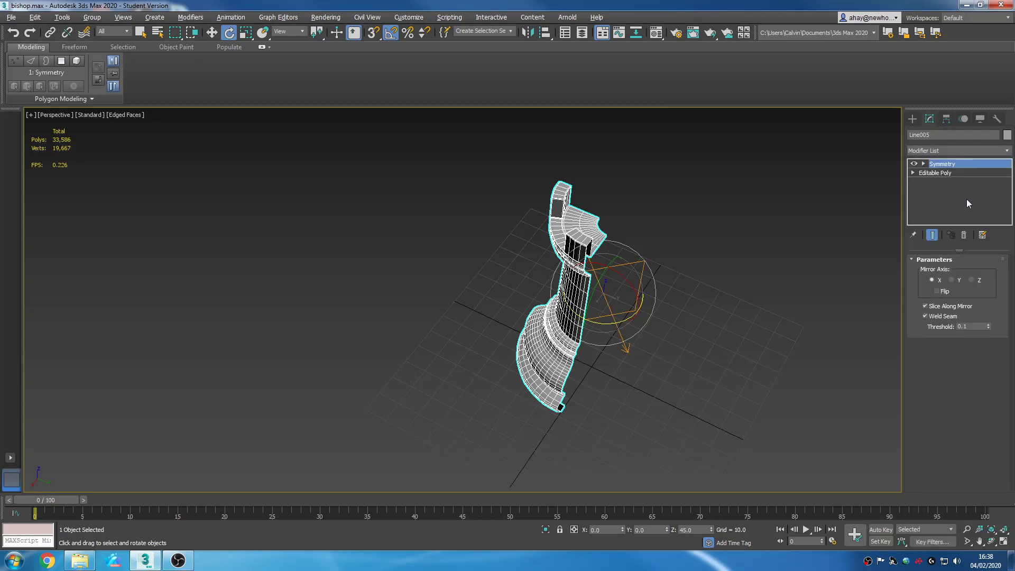
left_click(964, 240)
left_click(949, 150)
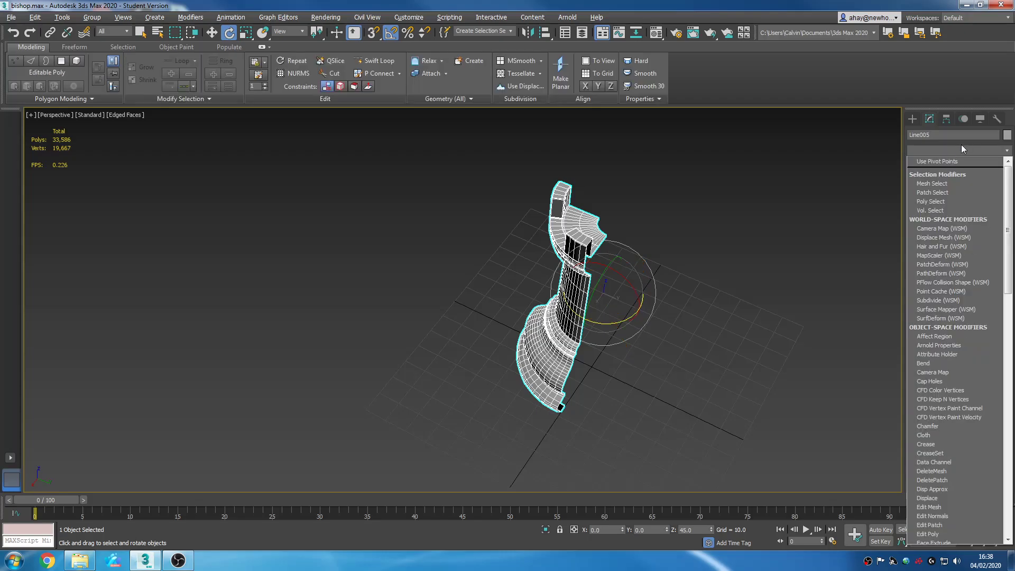
left_click(969, 96)
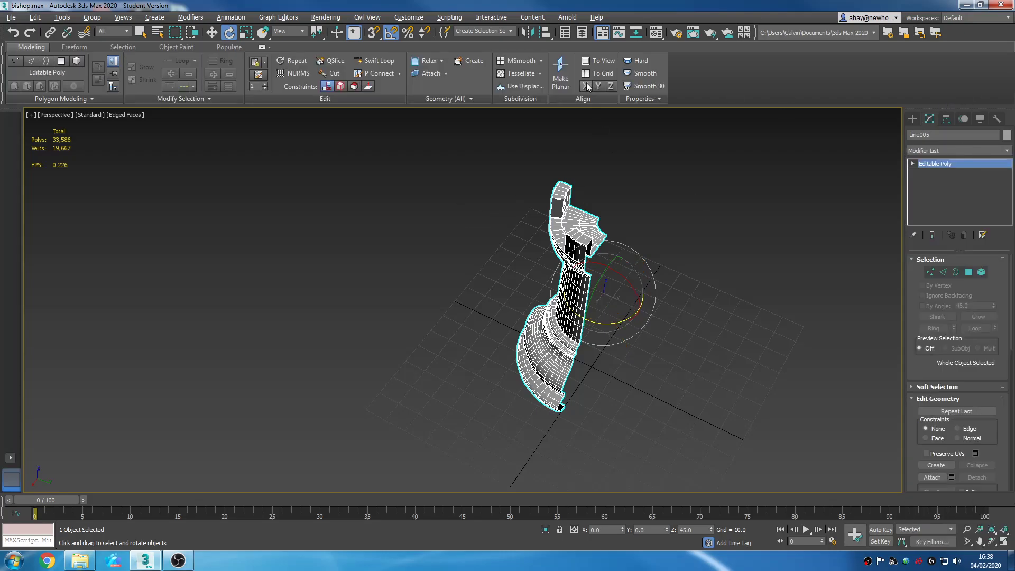
Step: Check the enabled snap types and the angle increment in the grid and snap settings
left_click(379, 34)
right_click(376, 33)
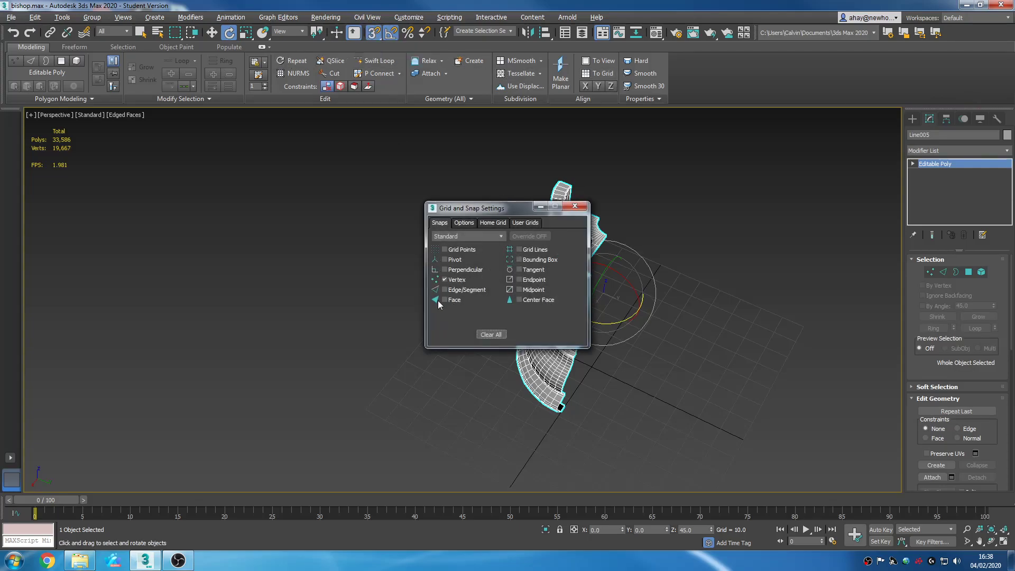
left_click(574, 206)
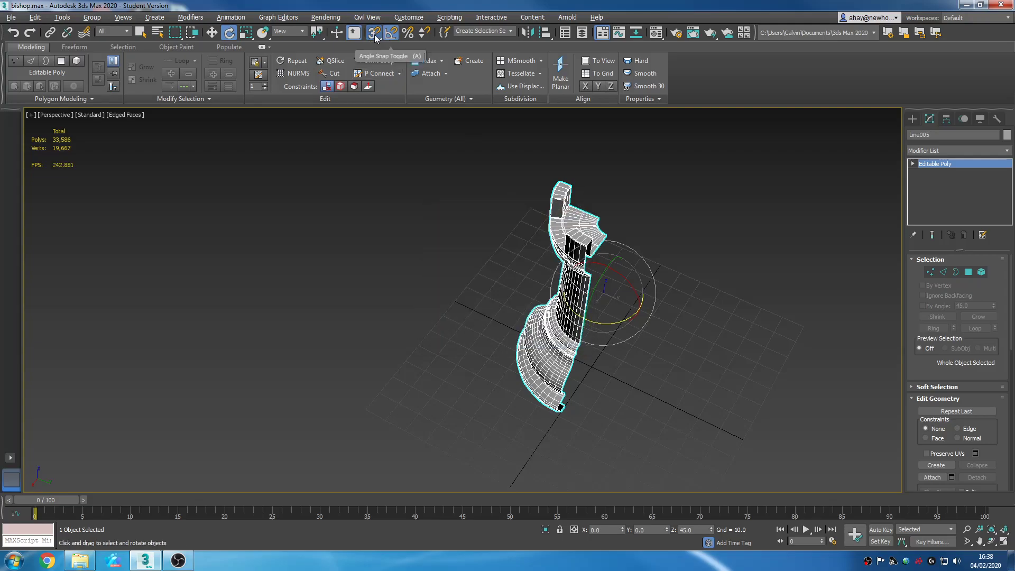
right_click(394, 36)
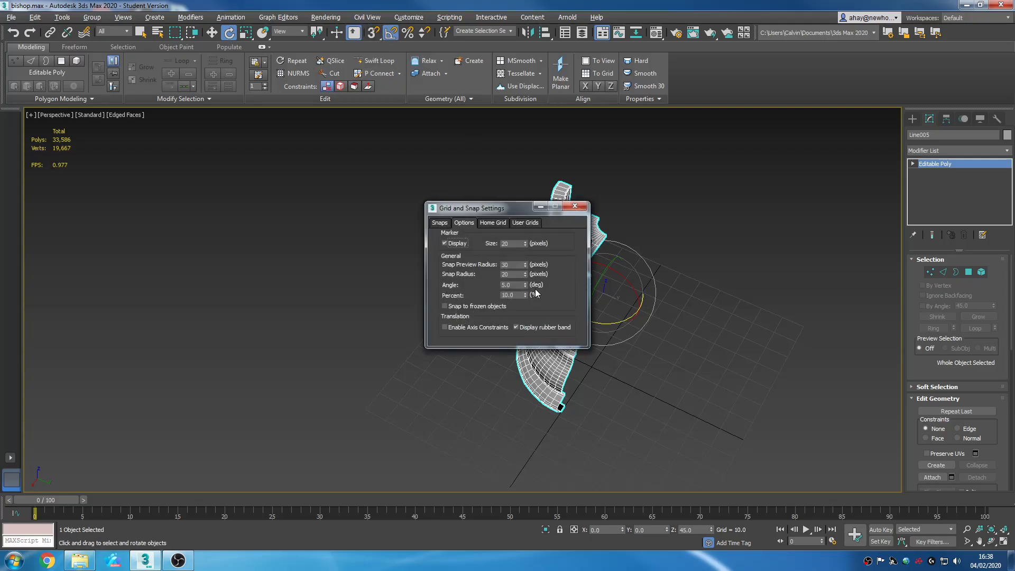
left_click(576, 193)
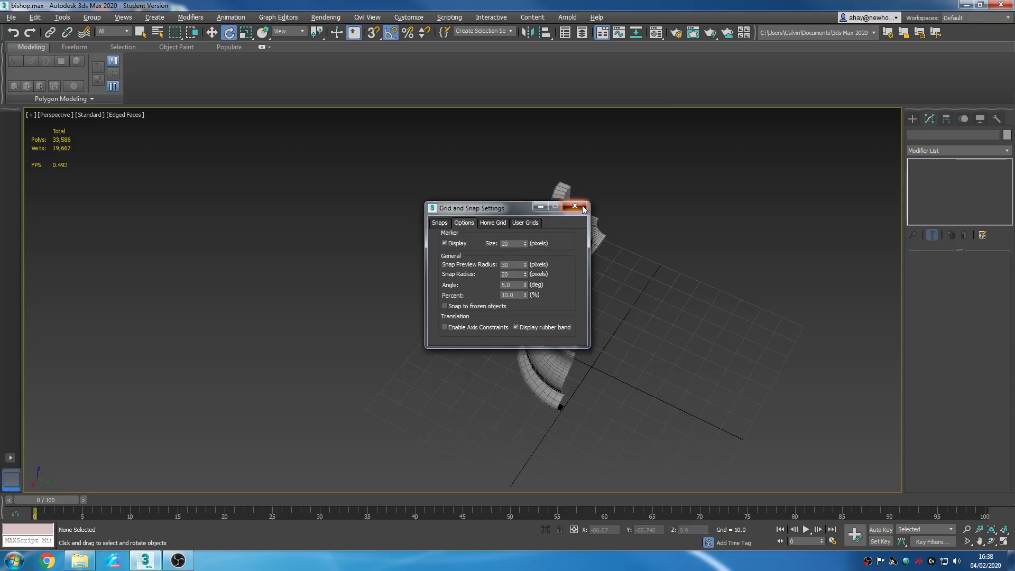
left_click(582, 205)
Step: Clone the quarter piece as three copies, each rotated 90 degrees about the vertical axis, to complete the full rook
left_click_drag(625, 428, 469, 325)
middle_click_drag(616, 397, 528, 401)
scroll(538, 378, "up", 3)
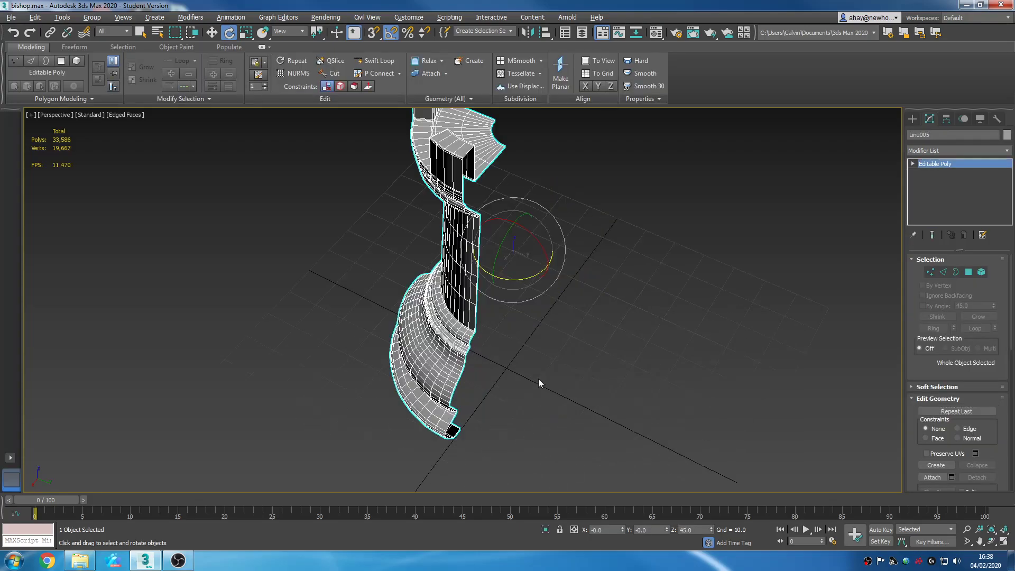
middle_click_drag(522, 350, 508, 361)
mouse_move(513, 288)
left_mouse_down("shift")
mouse_move(601, 273)
mouse_move(558, 297)
left_mouse_up("shift")
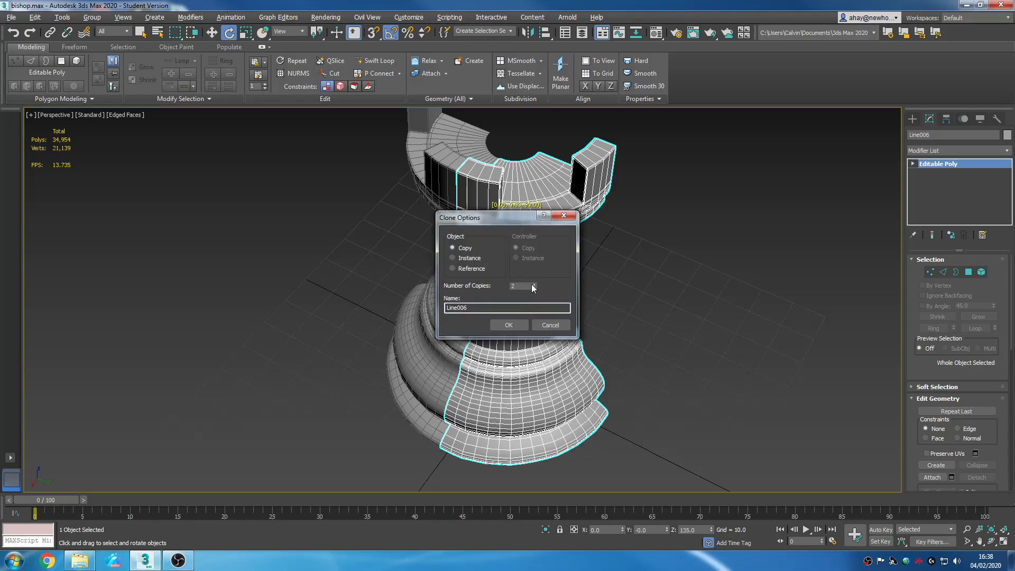
left_click(508, 325)
scroll(587, 415, "up", 4)
middle_click_drag(588, 415, 629, 413, "alt")
scroll(629, 413, "down", 3)
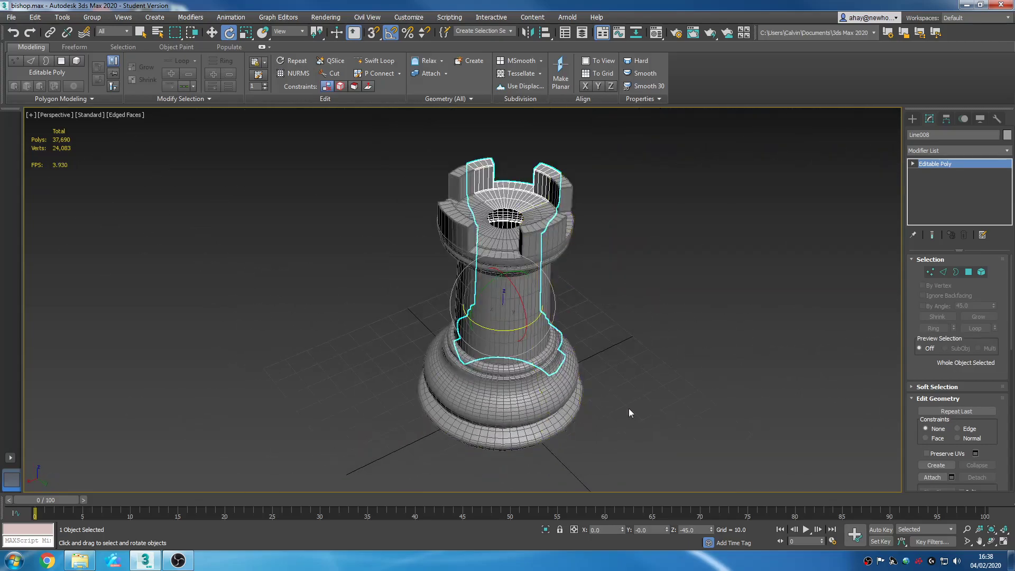
Step: Attach the other three quarter pieces to the selected one to form a single Editable Poly object
left_click(981, 272)
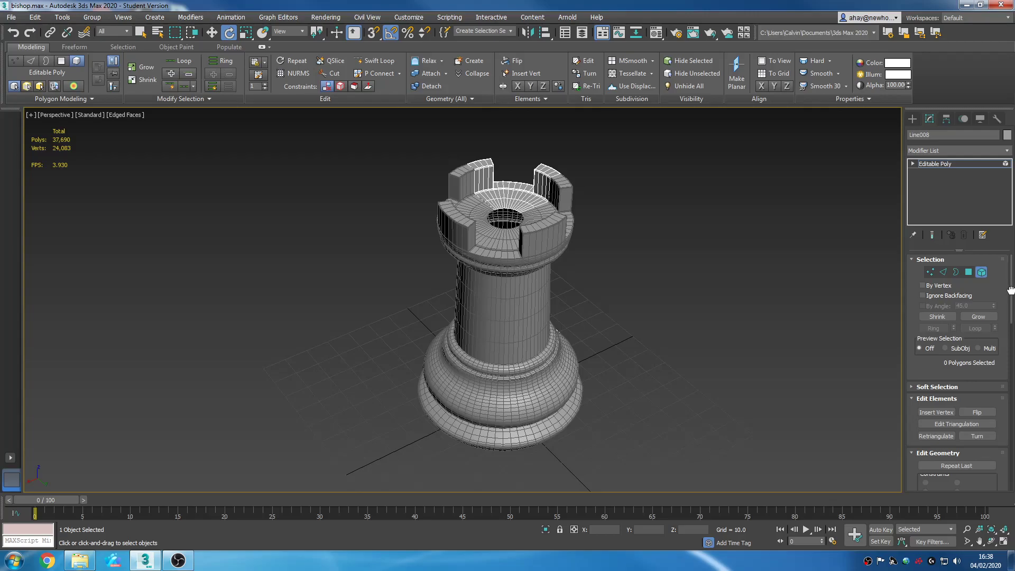
left_click_drag(1011, 290, 1011, 349)
left_click(939, 309)
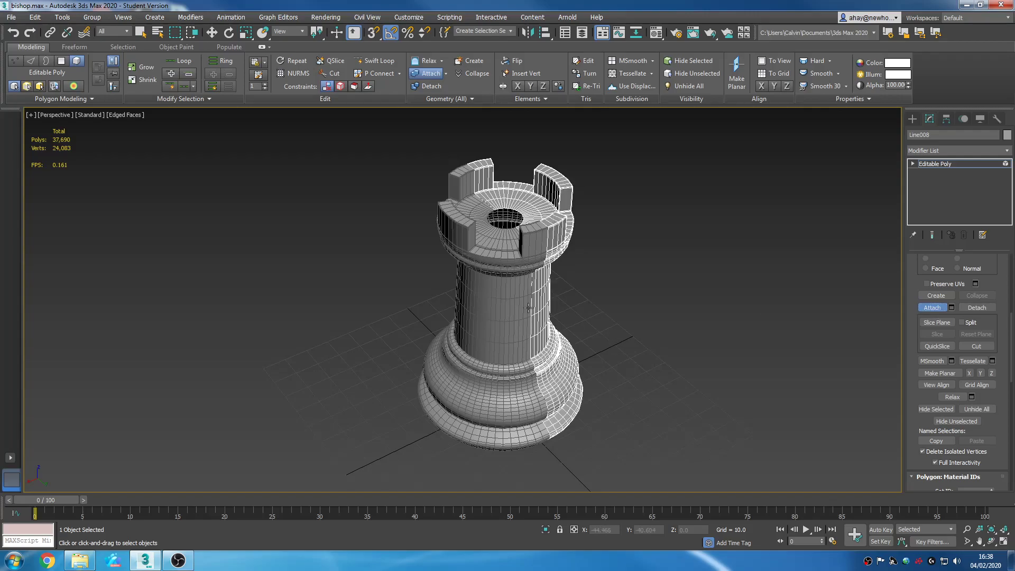
left_click(464, 221)
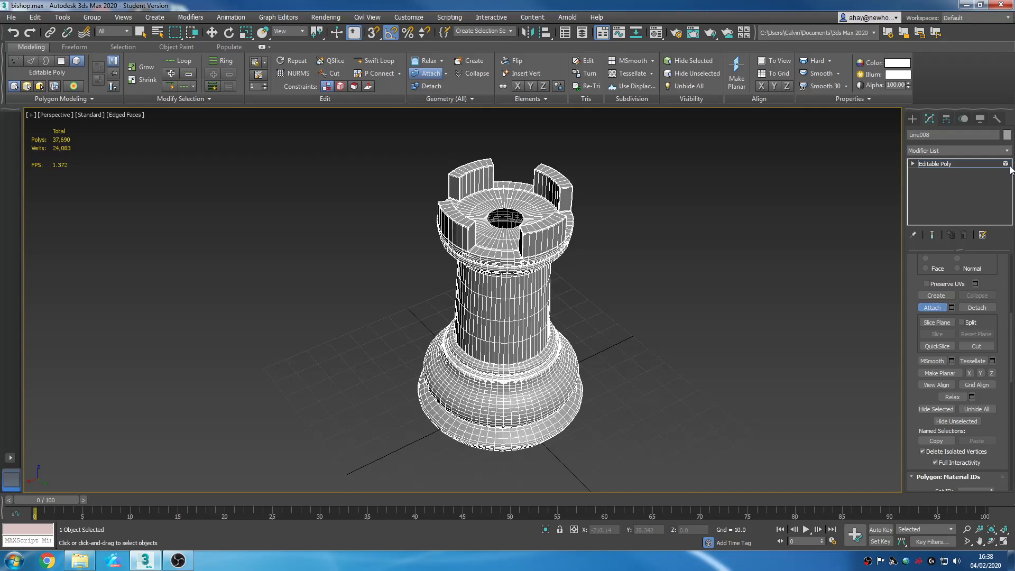
left_click(972, 163)
Step: Select all vertices of the combined rook and switch to the plain selection tool
key("r")
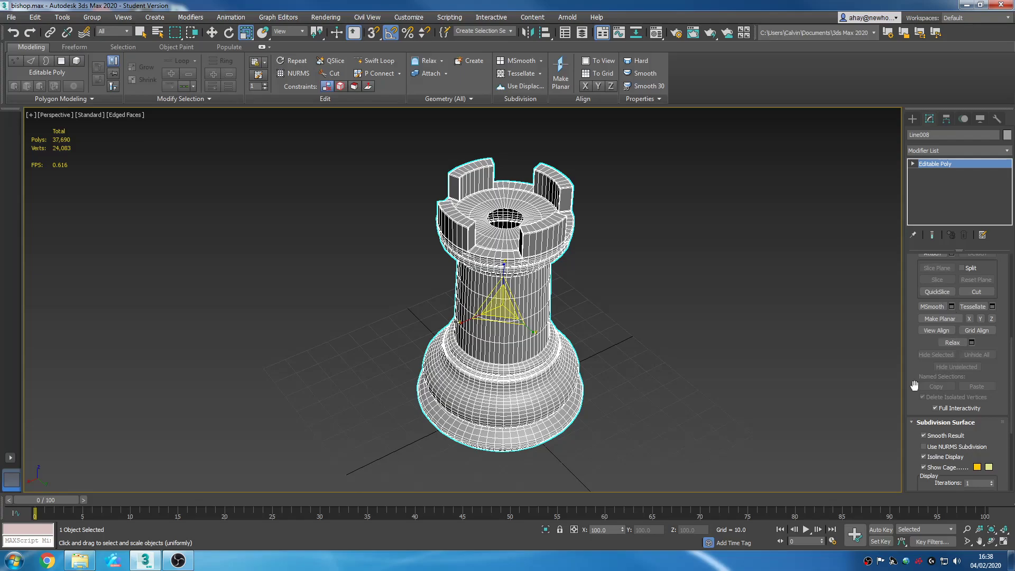
left_click_drag(1012, 366, 1006, 233)
left_click(928, 275)
left_click_drag(691, 481, 651, 427)
left_click_drag(215, 41, 220, 45)
middle_click_drag(356, 253, 359, 220, "alt")
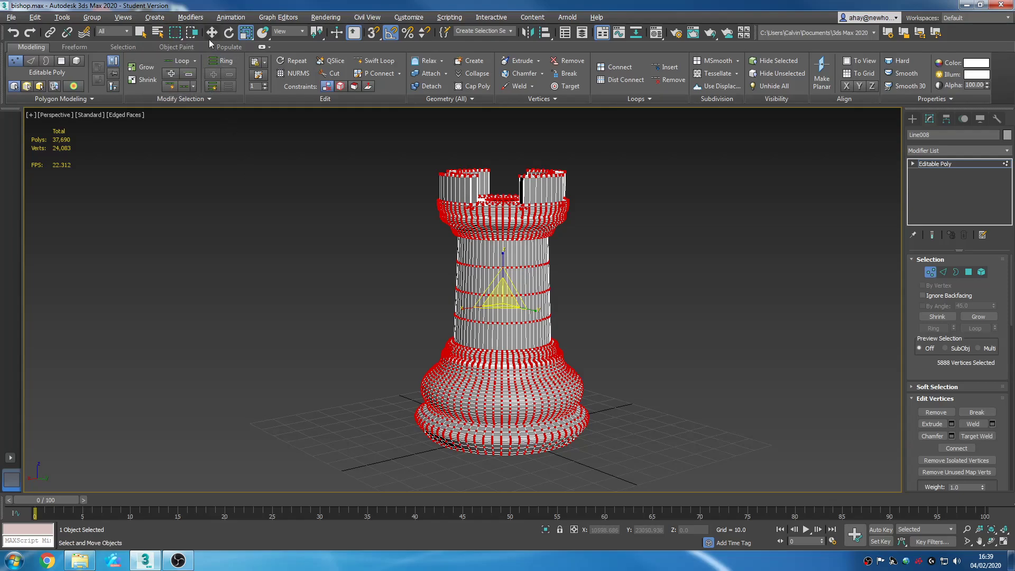
left_click(142, 36)
Step: Examine the vertices around the battlement corners, the rim and the top surface for the seams between the quarters
middle_click_drag(329, 304, 535, 402, "alt")
scroll(531, 274, "up", 5)
scroll(398, 308, "up", 1)
scroll(440, 332, "up", 1)
scroll(459, 337, "down", 1)
scroll(458, 336, "down", 1)
middle_click_drag(459, 336, 430, 378, "alt")
scroll(378, 414, "up", 3)
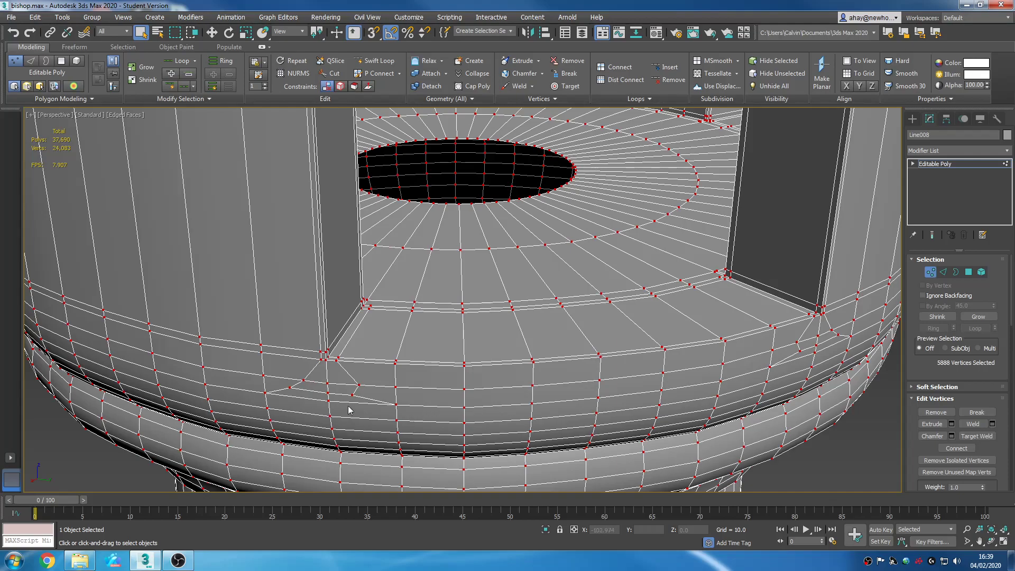
scroll(470, 385, "down", 5)
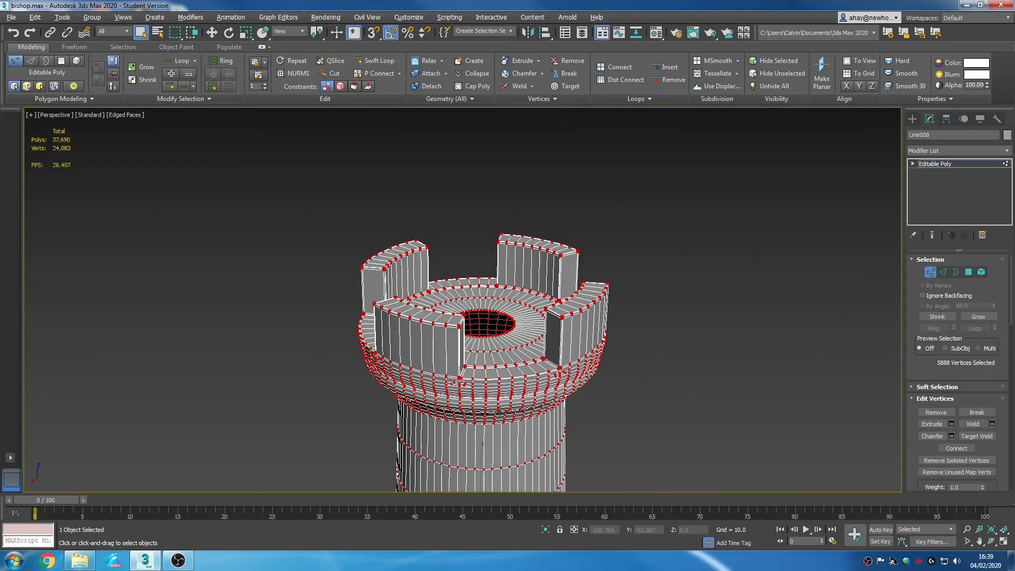
middle_click_drag(499, 413, 545, 437, "alt")
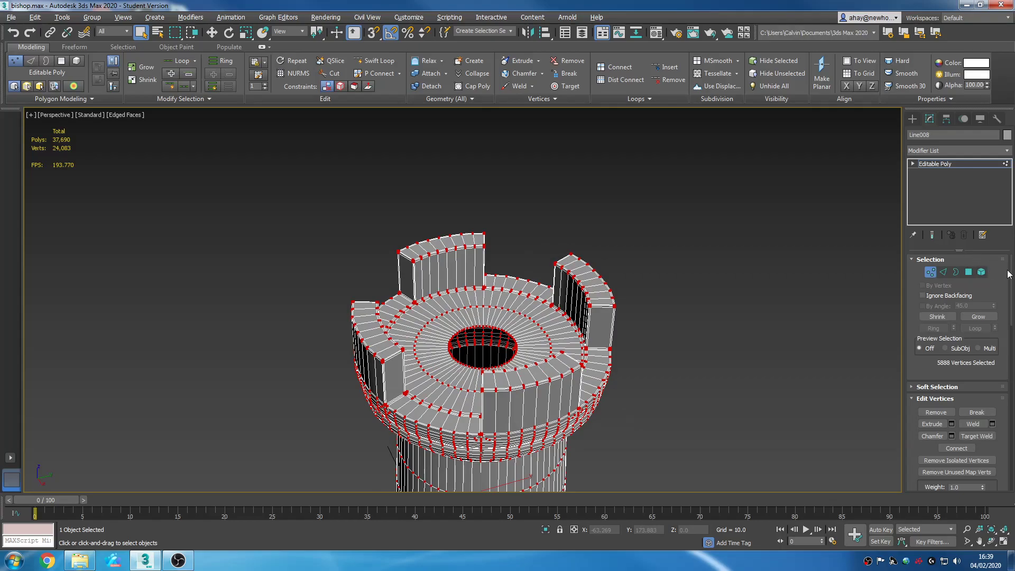
Step: Weld all selected vertices of the combined rook with a weld threshold of 0.1
scroll(982, 395, "down", 10)
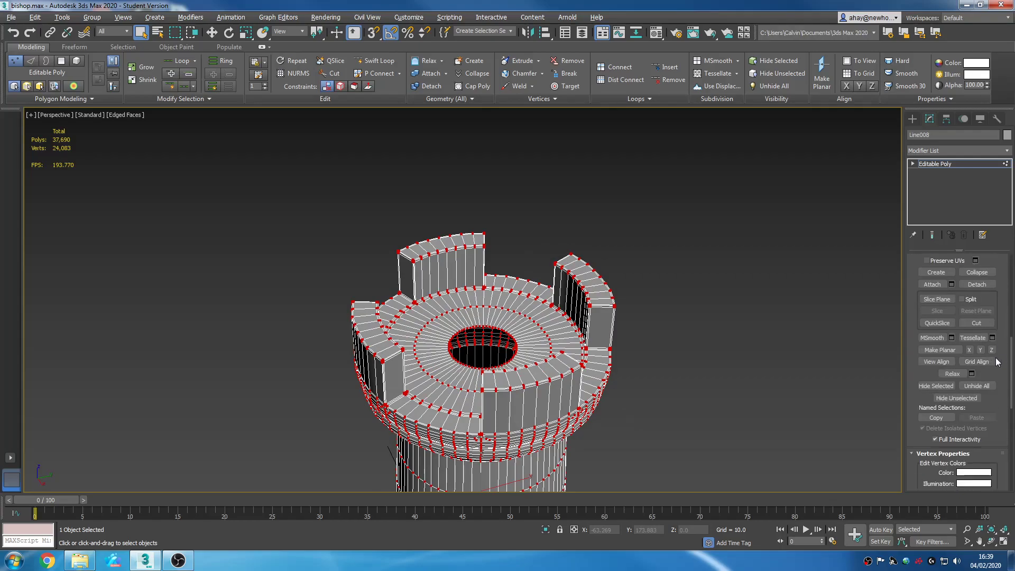
scroll(982, 395, "down", 5)
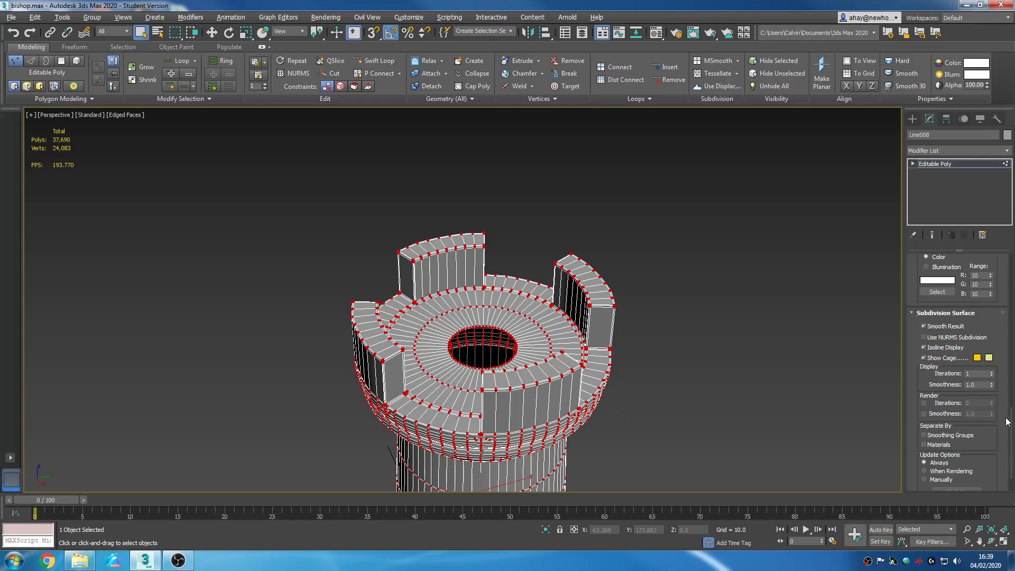
scroll(1008, 421, "up", 15)
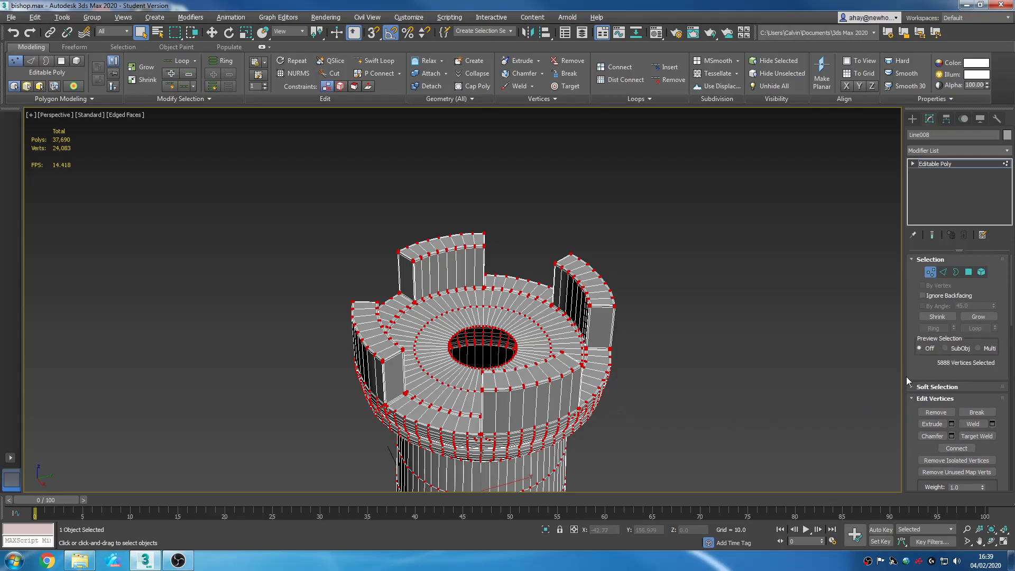
middle_click_drag(752, 398, 723, 329, "alt")
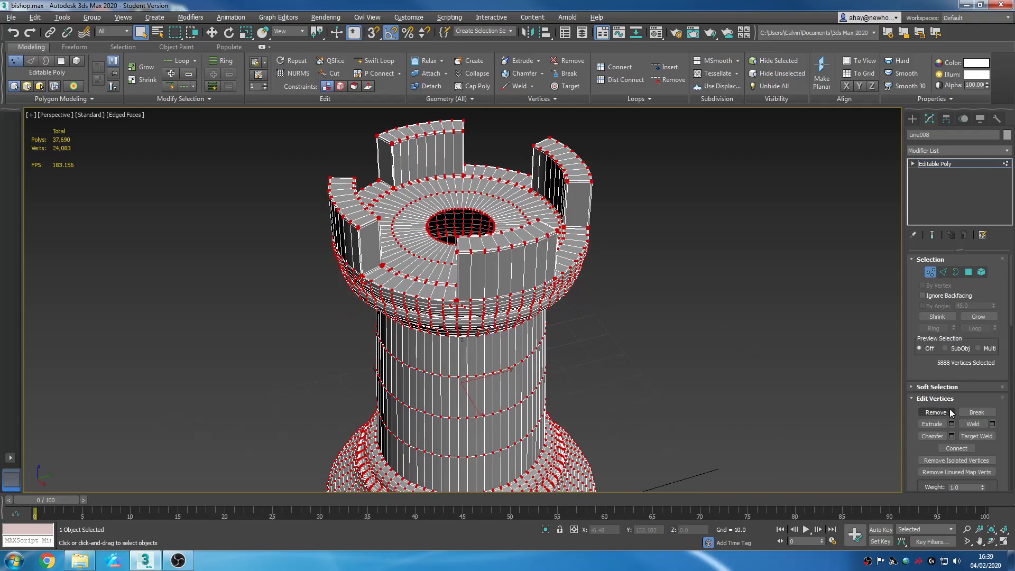
left_click(992, 424)
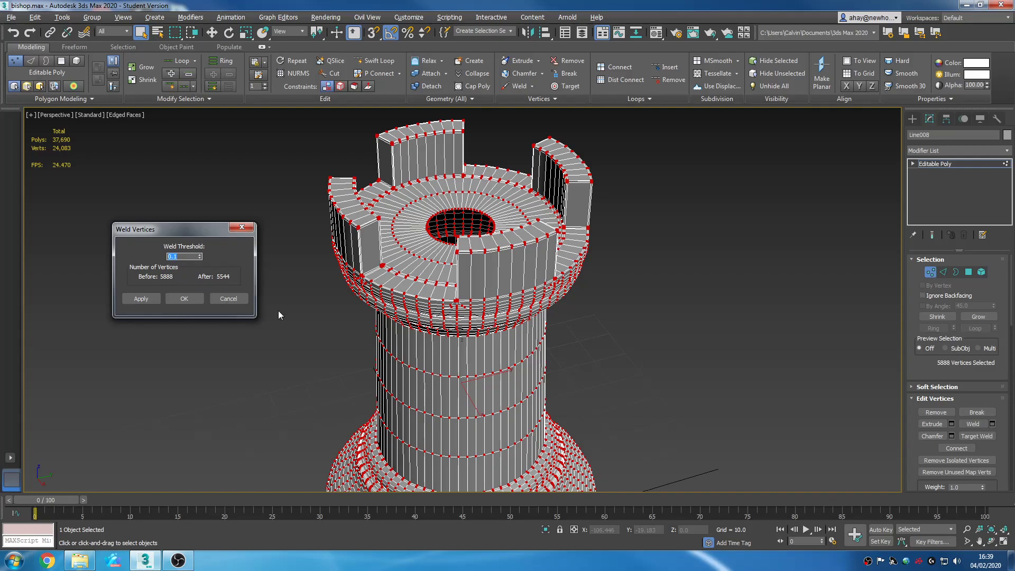
scroll(297, 310, "up", 5)
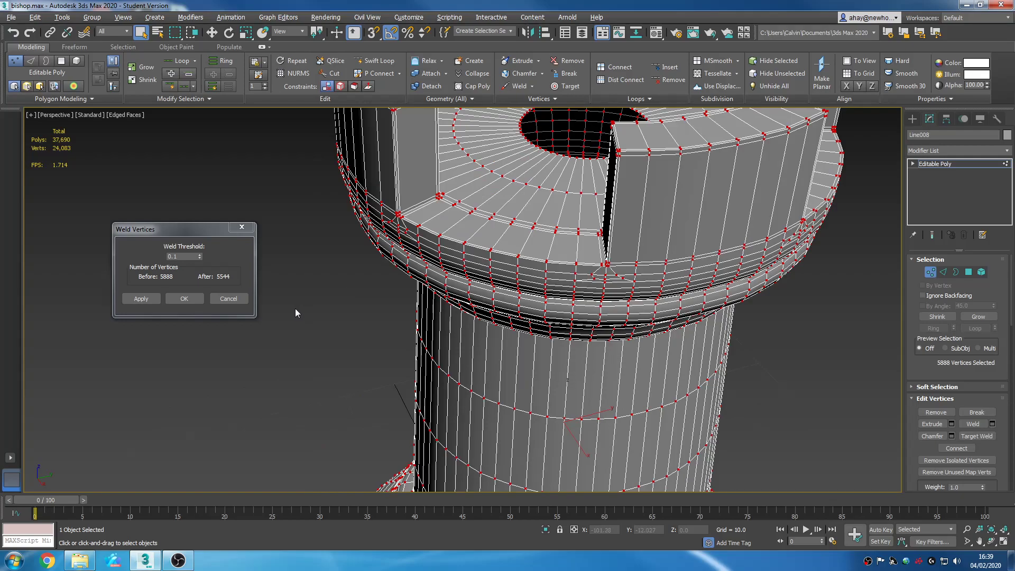
scroll(325, 327, "down", 5)
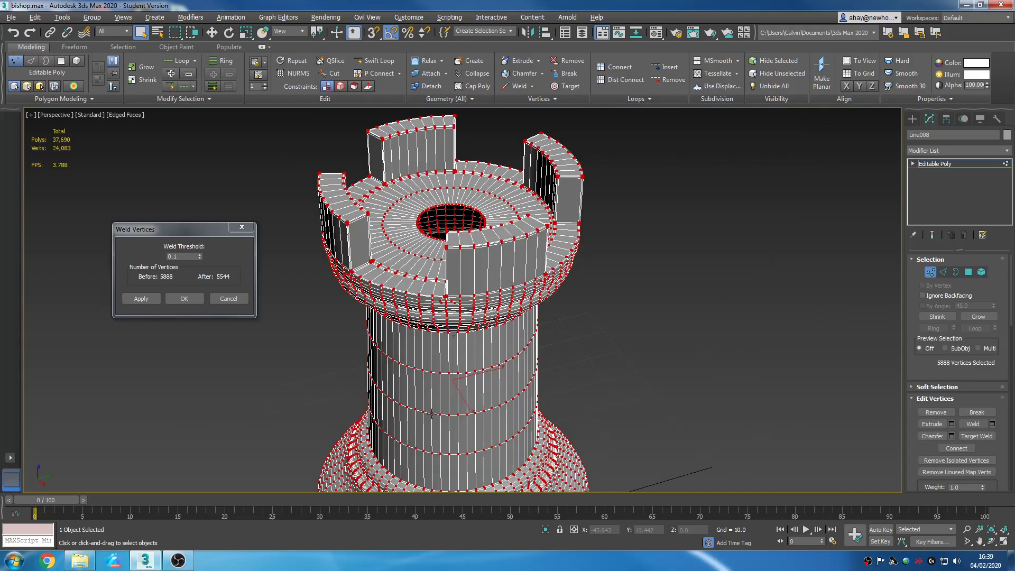
scroll(443, 338, "down", 6)
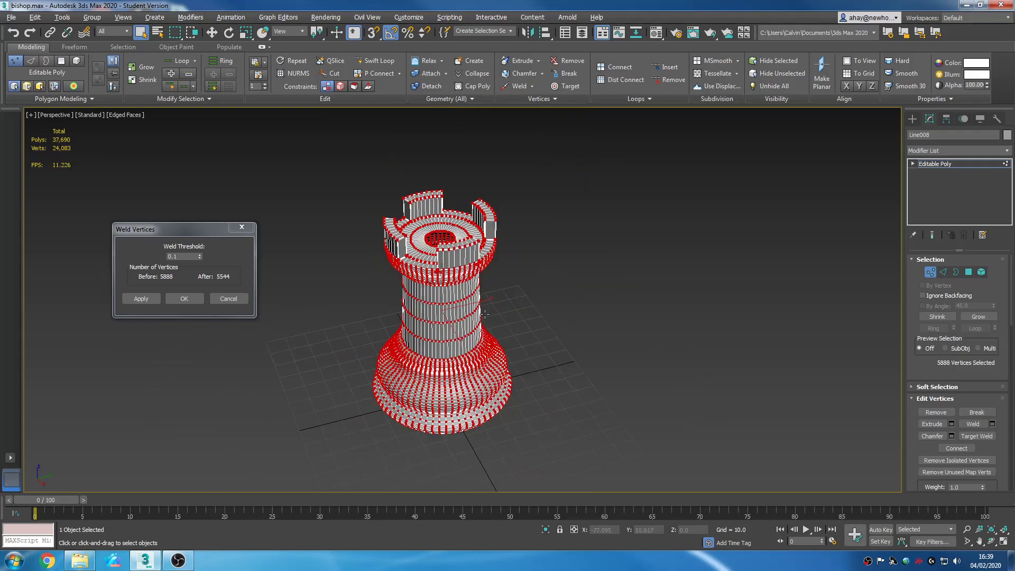
scroll(459, 316, "up", 4)
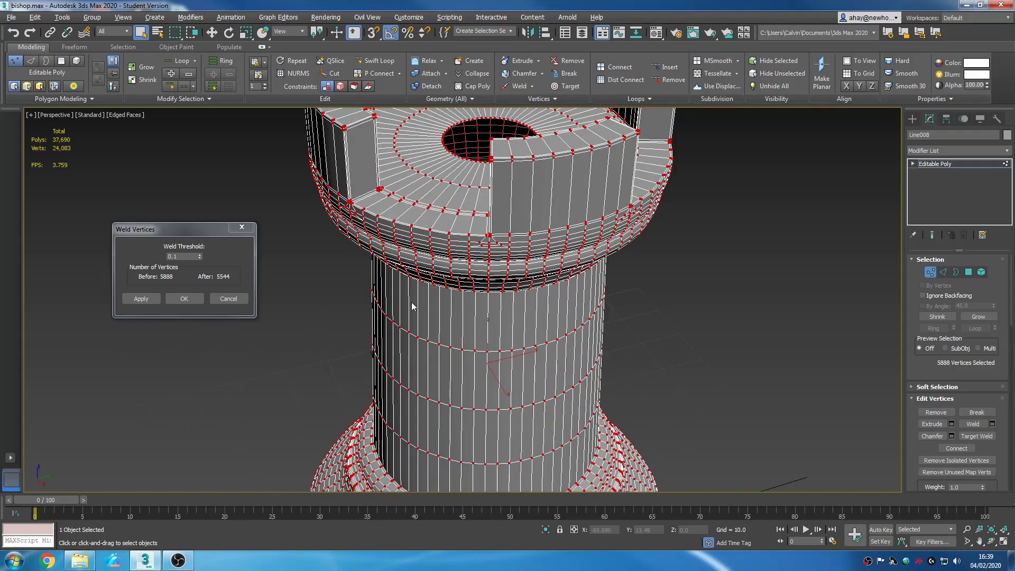
left_click(184, 298)
Step: Examine the mesh around the battlements, the collar and the base to check that the quarter seams are welded
middle_click_drag(527, 334, 539, 279, "alt")
scroll(511, 289, "up", 3)
scroll(539, 279, "up", 2)
scroll(538, 238, "up", 3)
mouse_move(535, 214)
middle_mouse_down()
mouse_move(563, 312)
mouse_move(545, 198)
middle_mouse_up()
scroll(602, 219, "up", 2)
scroll(590, 280, "down", 6)
scroll(545, 198, "down", 6)
scroll(550, 280, "up", 10)
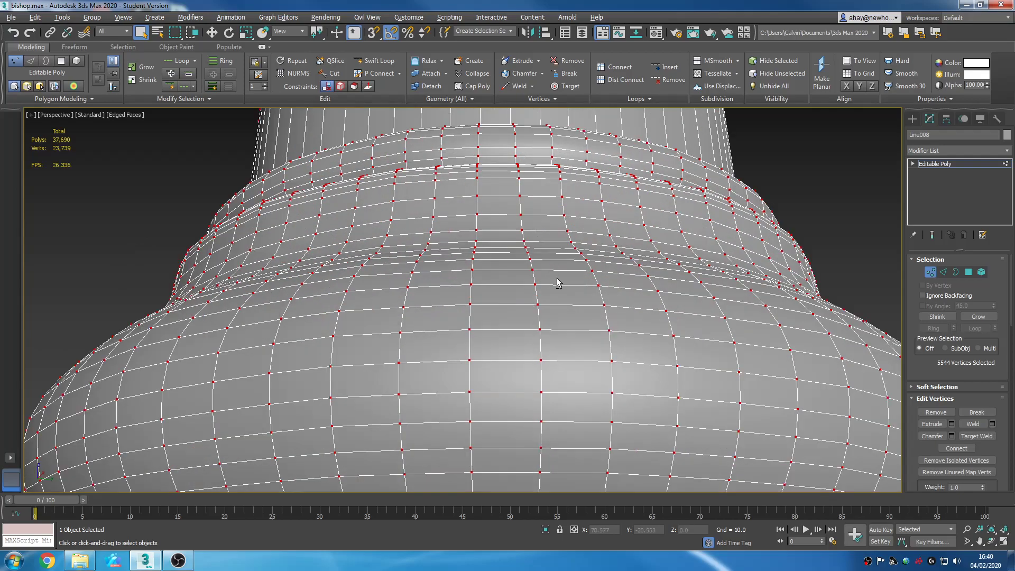
scroll(557, 282, "down", 5)
middle_click_drag(550, 323, 527, 294)
scroll(507, 295, "up", 8)
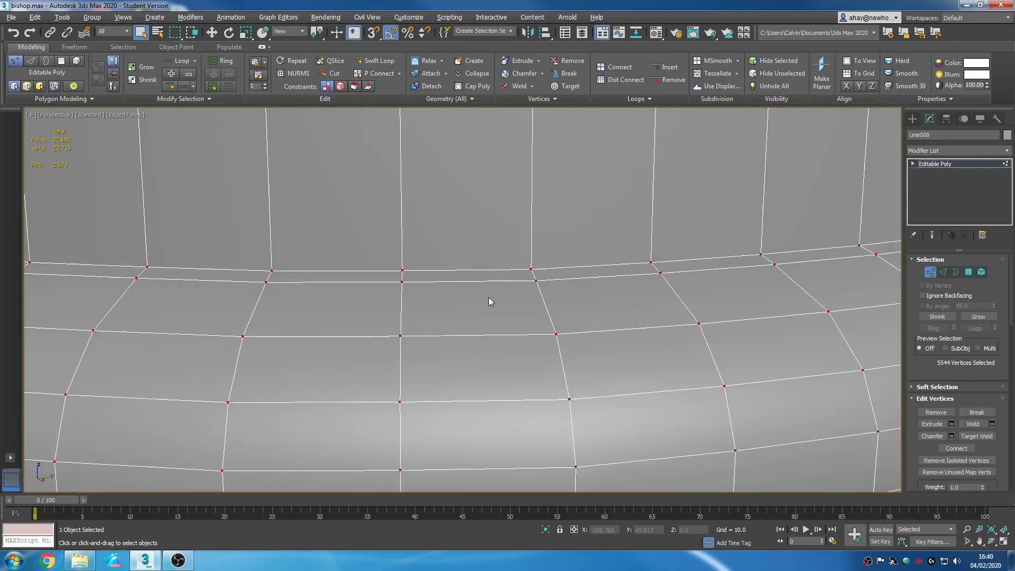
scroll(513, 347, "down", 10)
scroll(557, 308, "down", 3)
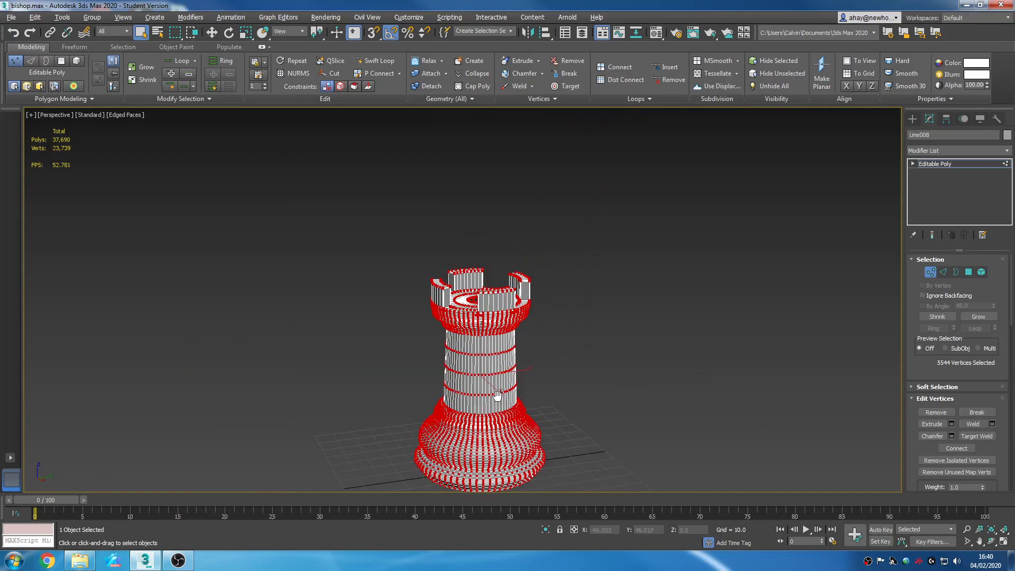
scroll(508, 316, "up", 3)
Step: Leave and re-enter vertex level on the rook, and clear the vertex selection
left_click(950, 164)
scroll(687, 370, "down", 3)
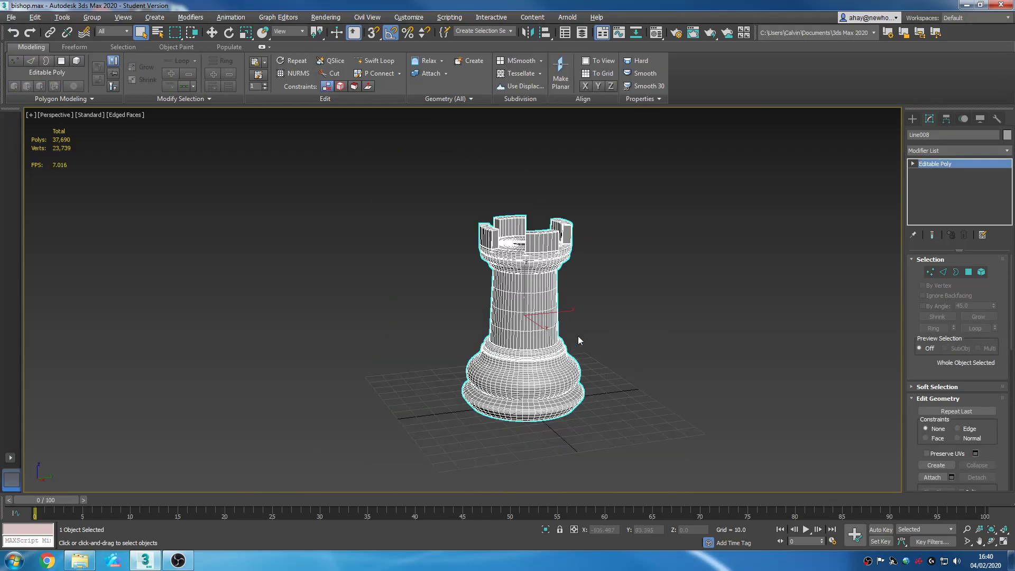
left_click(930, 272)
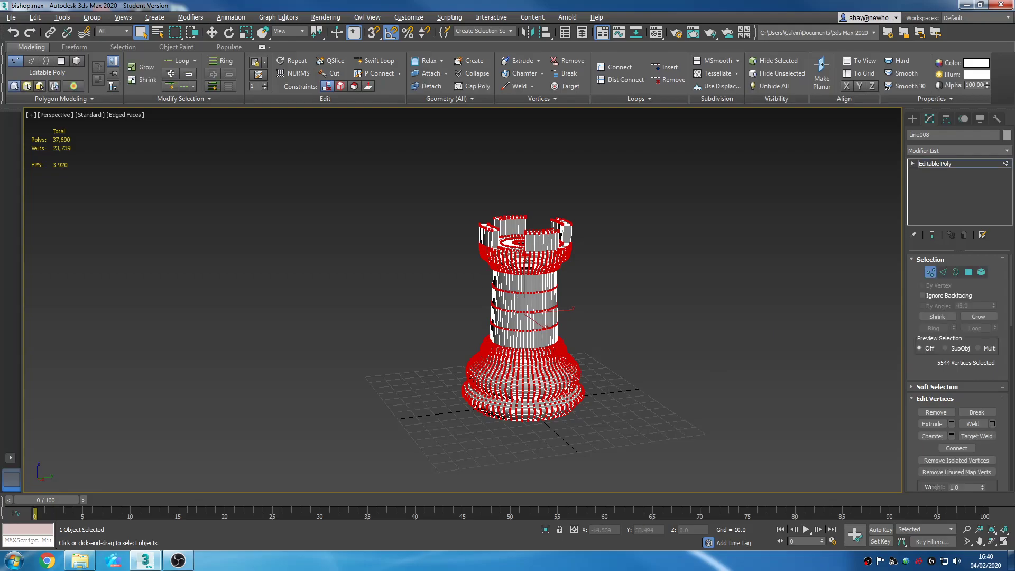
scroll(604, 389, "up", 5)
left_click(604, 389)
scroll(389, 245, "up", 2)
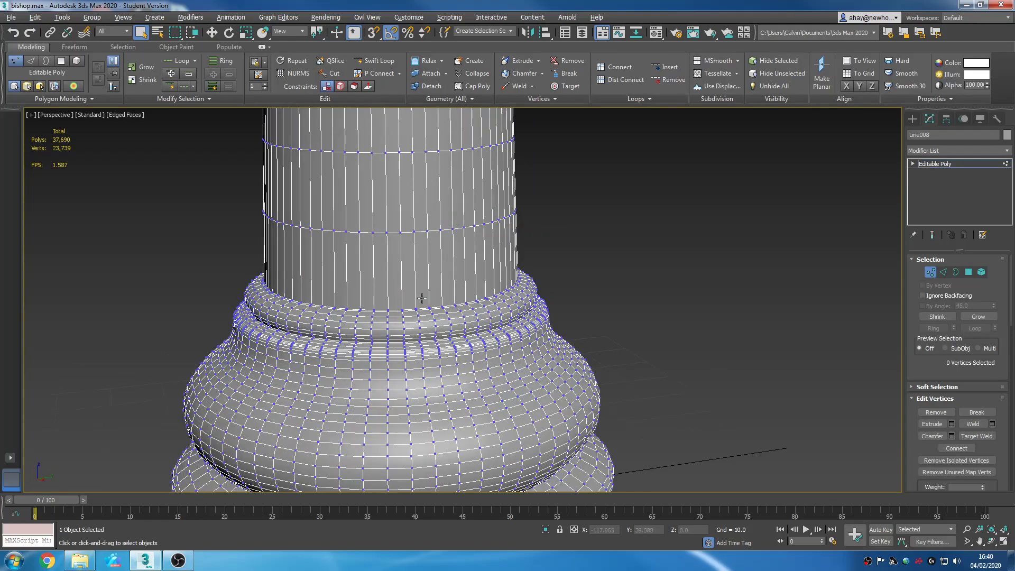
scroll(457, 343, "down", 4)
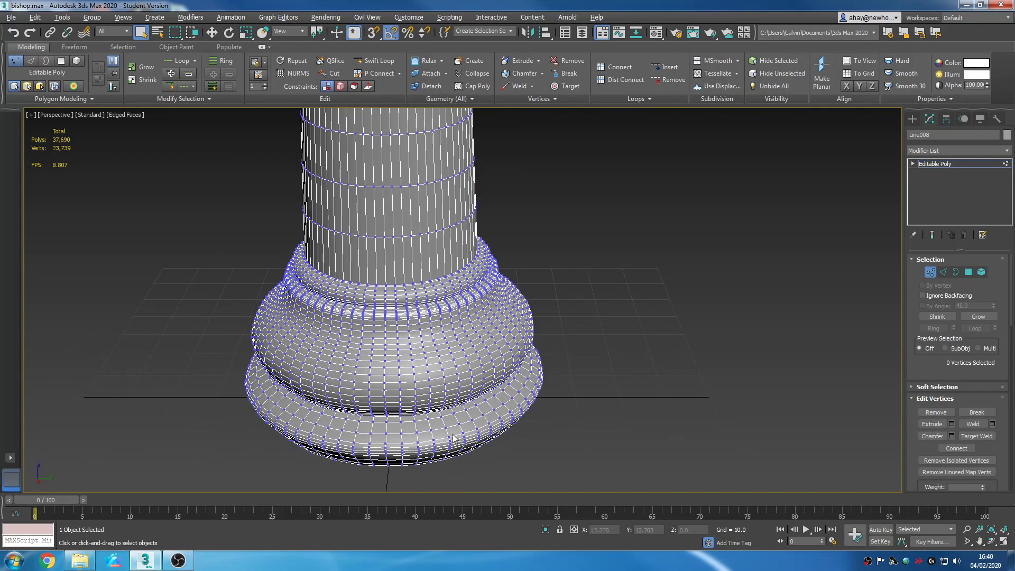
Step: Test the weld by moving single vertices on the lower column, and undo the moves
left_click(381, 186)
key("w")
mouse_move(423, 187)
left_mouse_down()
mouse_move(410, 188)
mouse_move(426, 187)
left_mouse_up()
key("ctrl+z")
middle_click_drag(476, 253, 457, 273)
scroll(457, 273, "up", 3)
middle_click_drag(418, 243, 333, 231, "alt")
left_click_drag(360, 193, 317, 219)
middle_click_drag(317, 219, 539, 271, "alt")
left_click_drag(324, 222, 524, 237)
middle_click_drag(525, 242, 323, 269, "alt")
key("ctrl+z")
key("ctrl+z")
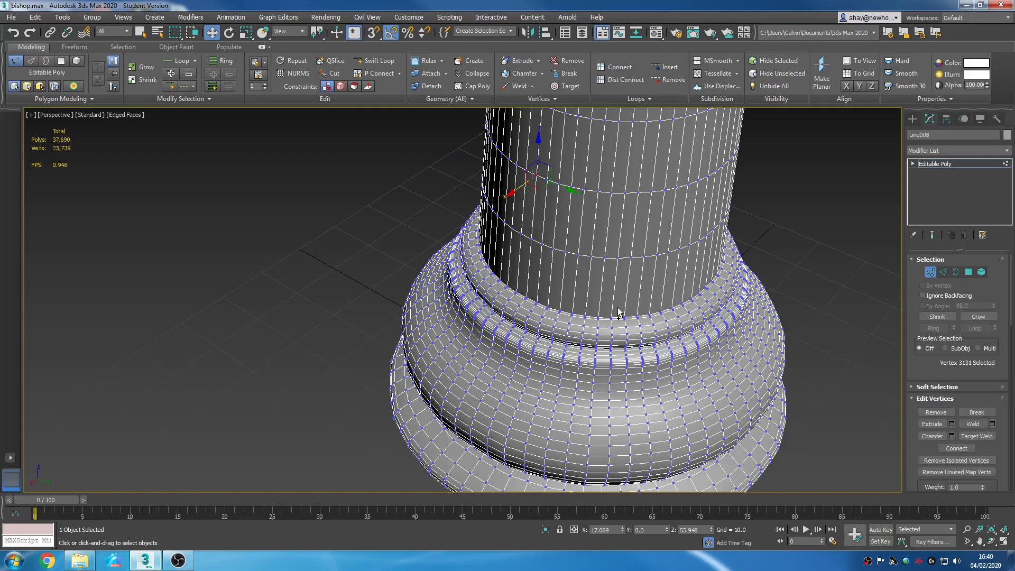
Step: Leave vertex level and apply an OpenSubdiv modifier with 2 iterations to the rook
scroll(617, 312, "down", 5)
left_click(644, 328)
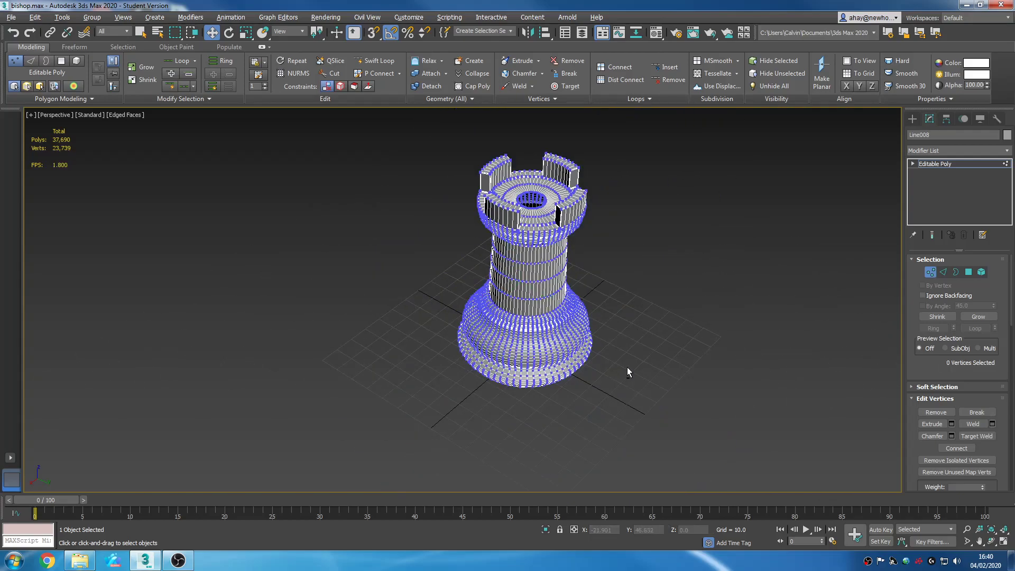
middle_click_drag(626, 372, 862, 275, "alt")
left_click(952, 164)
left_click(976, 152)
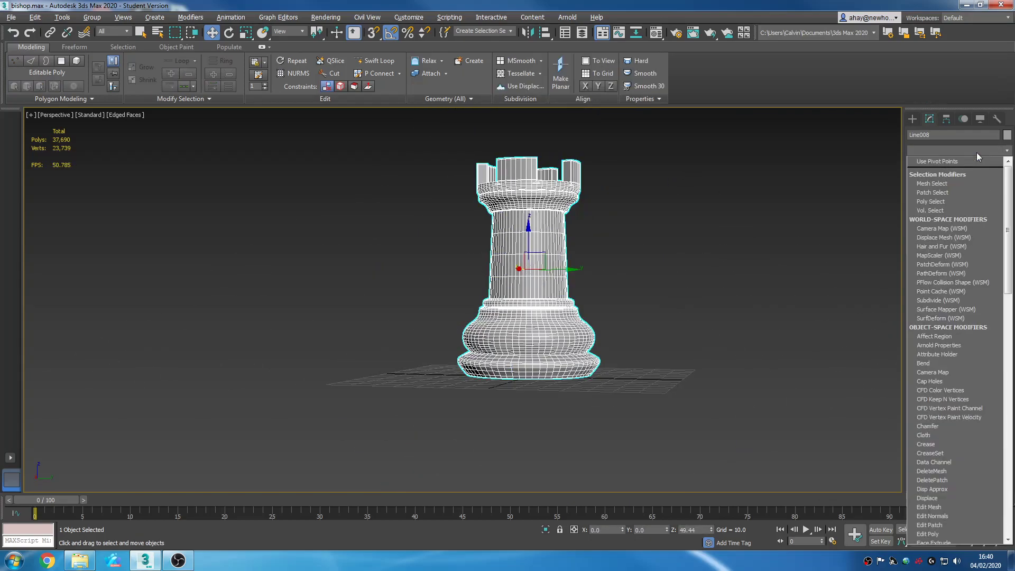
key("o")
left_click(969, 161)
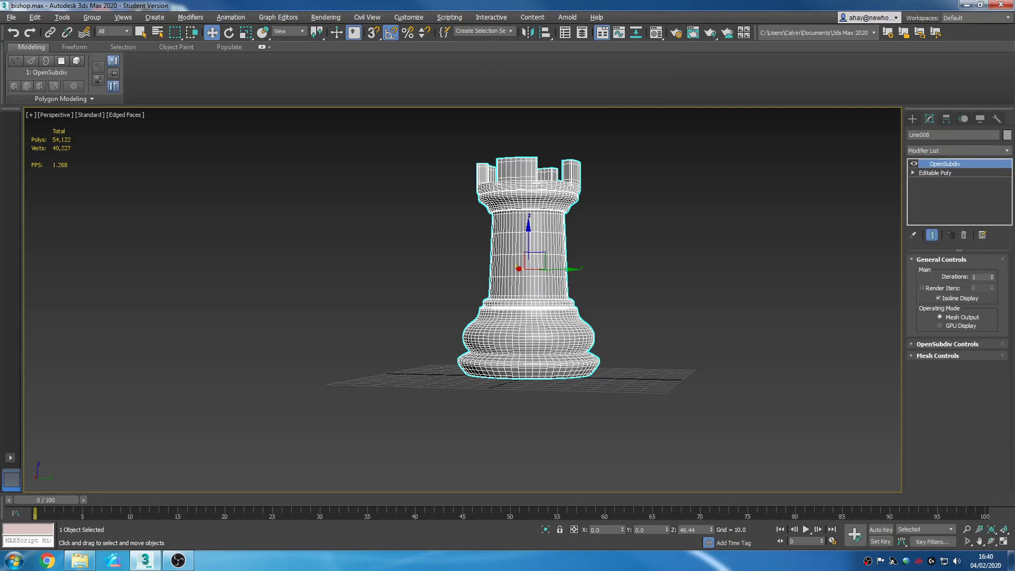
left_click(992, 278)
middle_click_drag(697, 344, 666, 340)
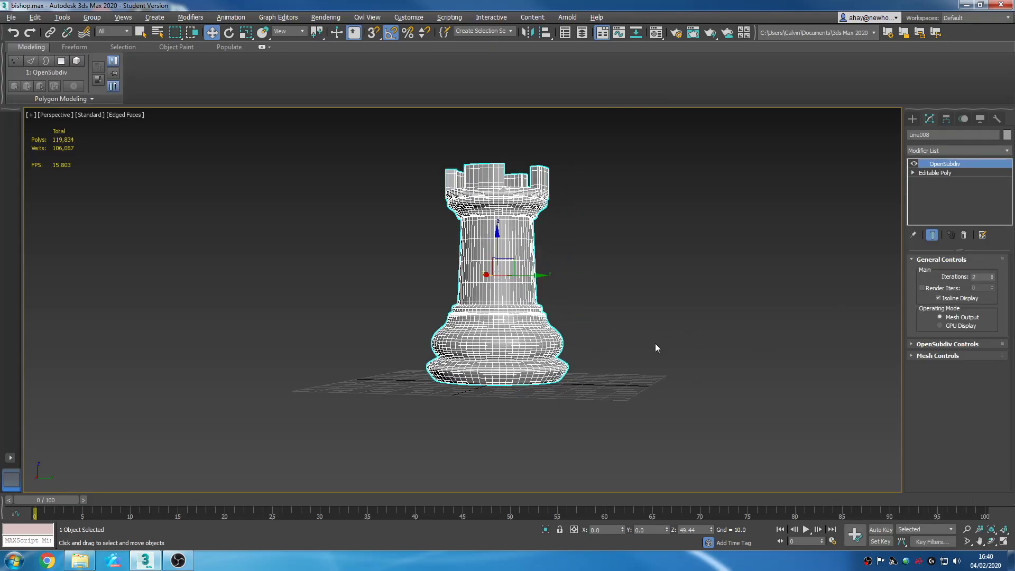
Step: Hide the edge display, deselect the rook and examine its smoothed surface from the side and from below
key("F4")
left_click(658, 343)
scroll(661, 347, "up", 5)
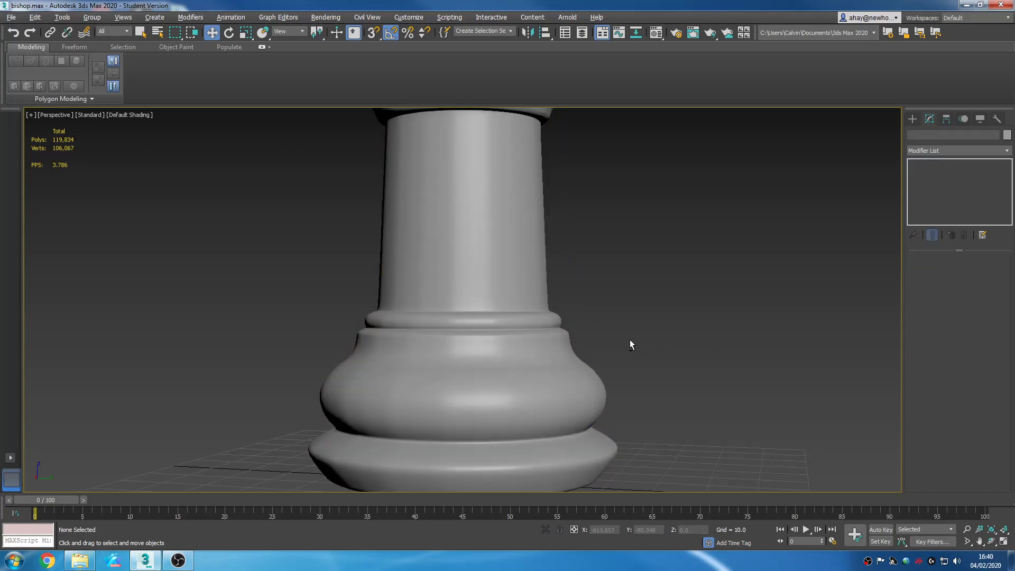
mouse_move(617, 337)
middle_mouse_down("alt")
mouse_move(635, 358)
mouse_move(684, 349)
mouse_move(602, 339)
middle_mouse_up("alt")
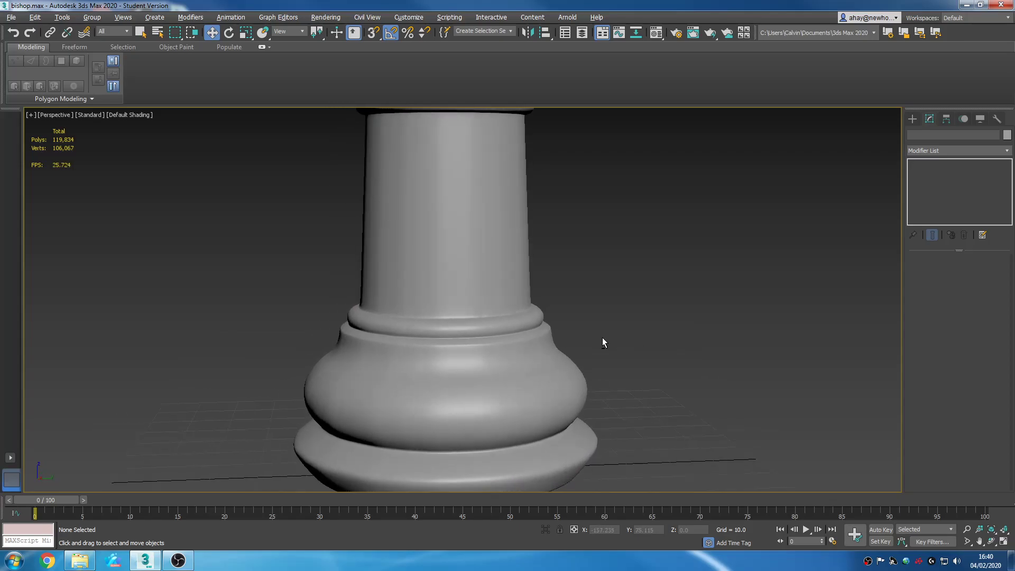
middle_click_drag(318, 308, 528, 296, "alt")
scroll(578, 276, "down", 5)
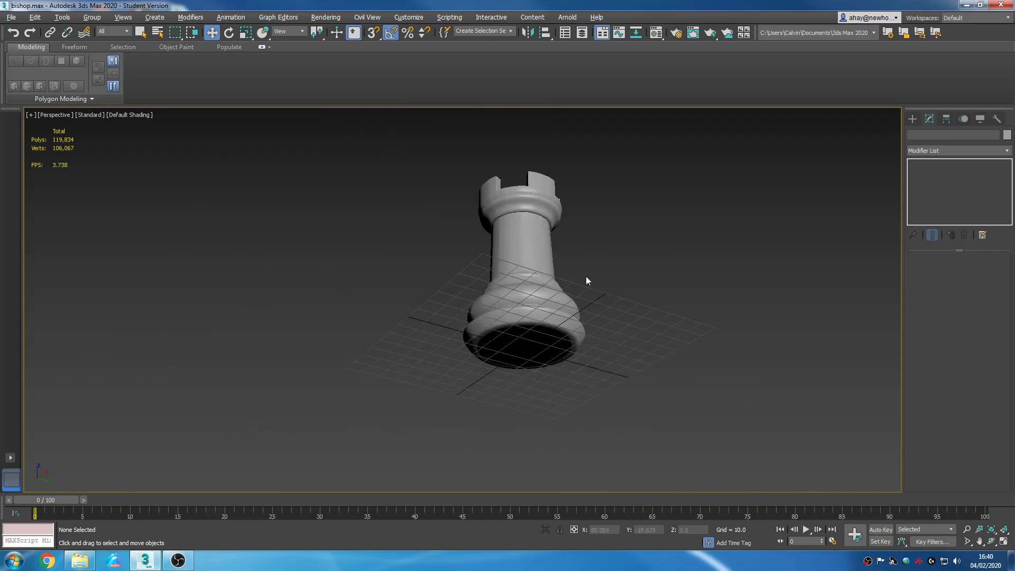
scroll(560, 224, "up", 3)
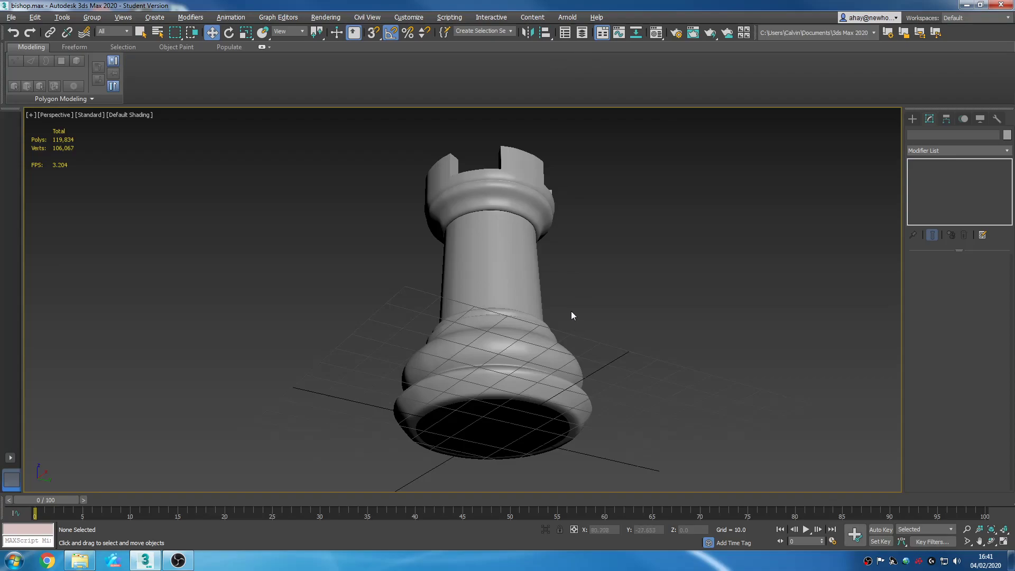
scroll(571, 311, "up", 4)
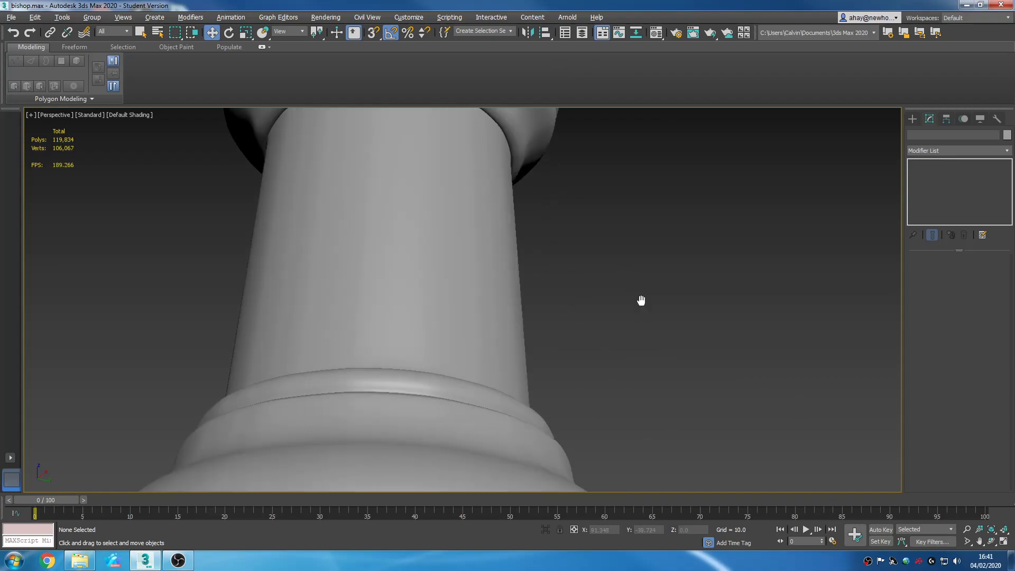
scroll(641, 297, "down", 3)
Step: Close the rook's open underside by extending its border inward with a scaled copy, capping the centre hole, and return to the OpenSubdiv level
left_click_drag(810, 453, 721, 370)
key("F4")
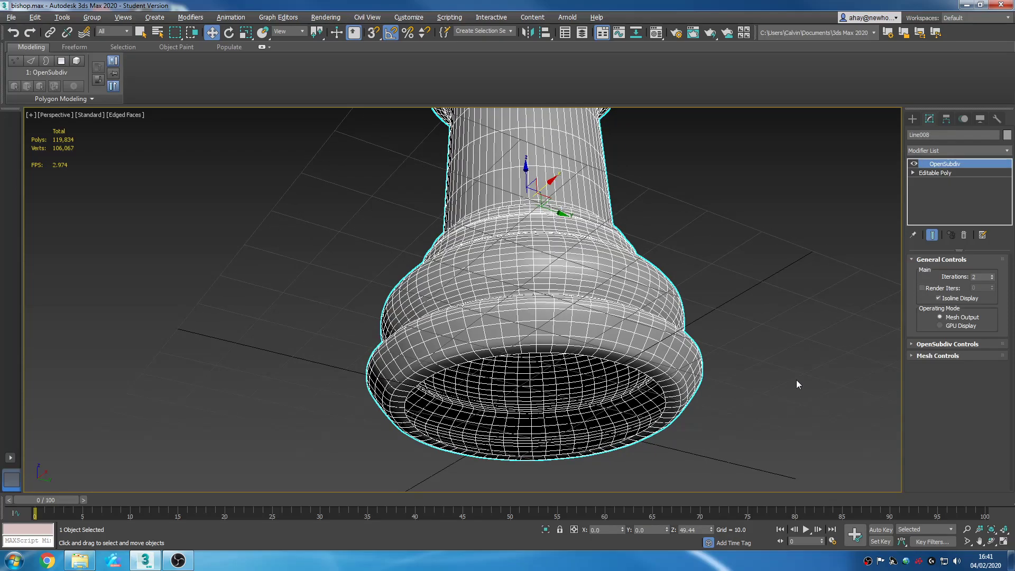
left_click(938, 173)
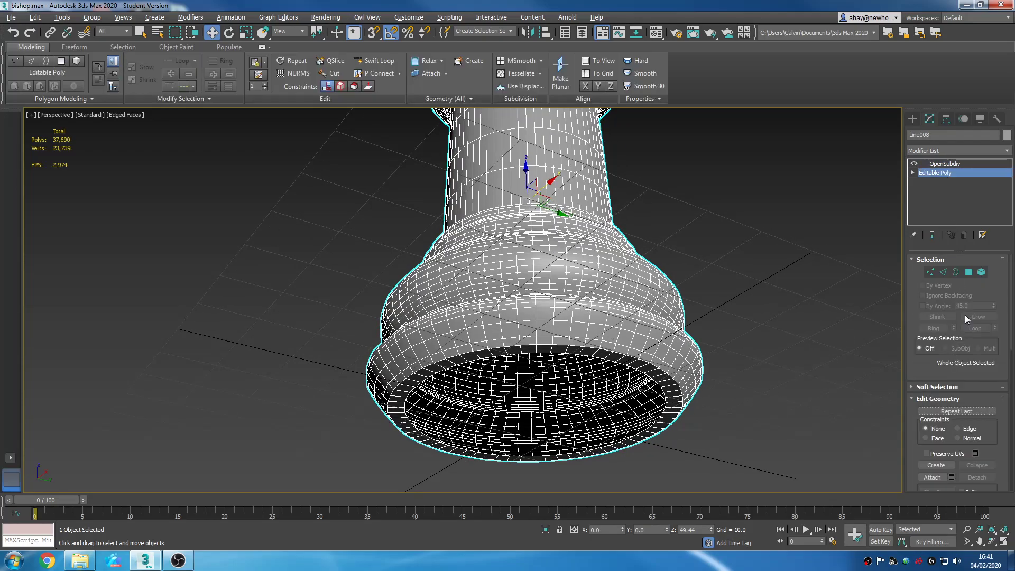
left_click(954, 271)
left_click(623, 363)
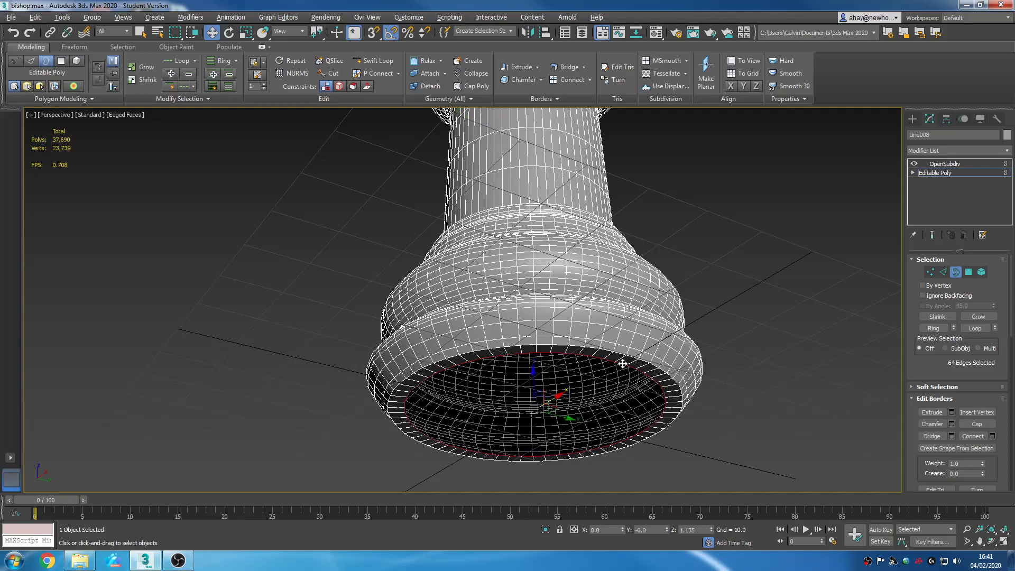
key("r")
left_click_drag(535, 404, 810, 417, "shift")
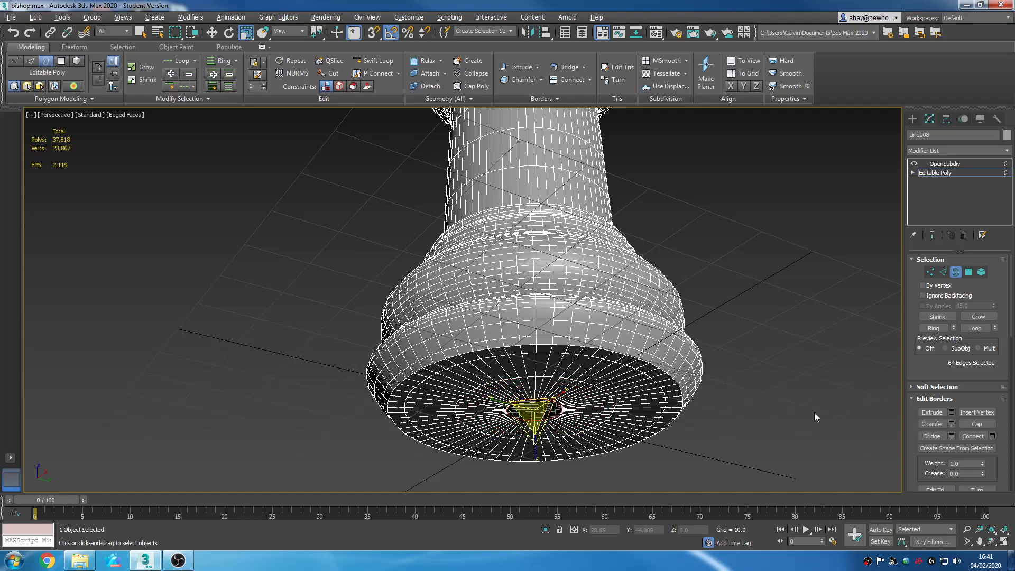
left_click(976, 423)
middle_click_drag(736, 412, 720, 410)
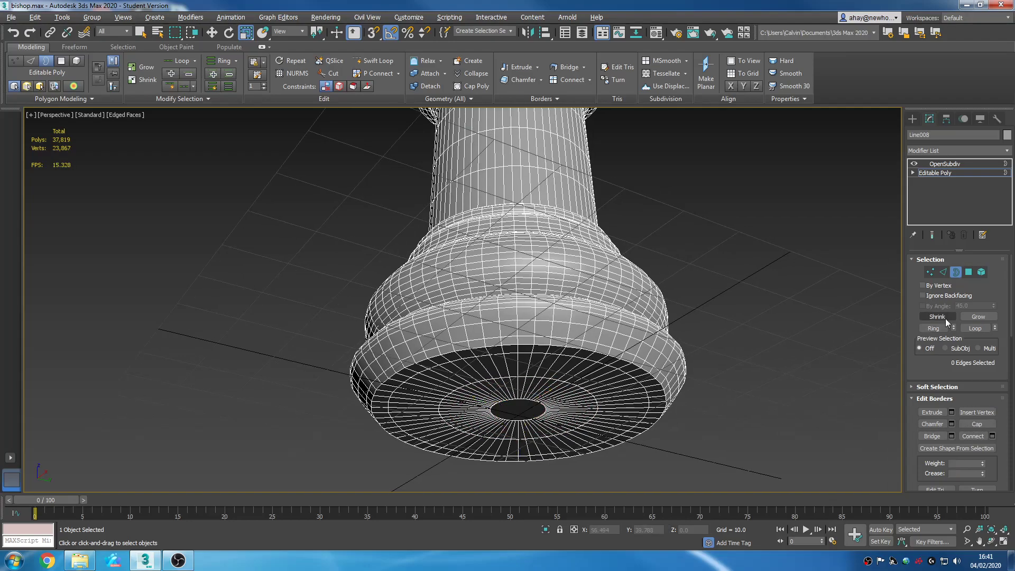
left_click(943, 163)
scroll(815, 258, "down", 10)
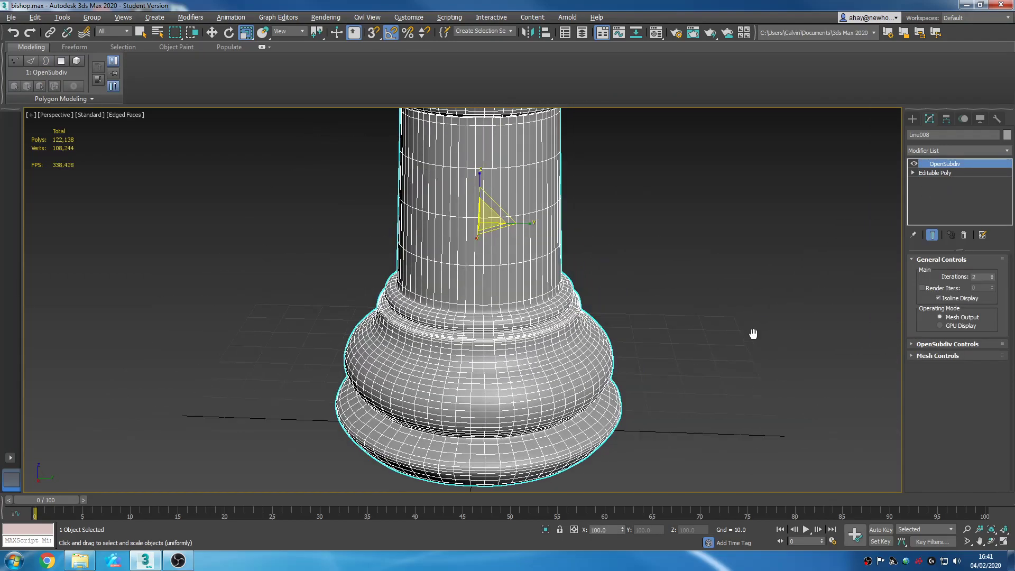
Step: Unhide all objects in the scene and show the creation options for standard primitives
right_click(721, 323)
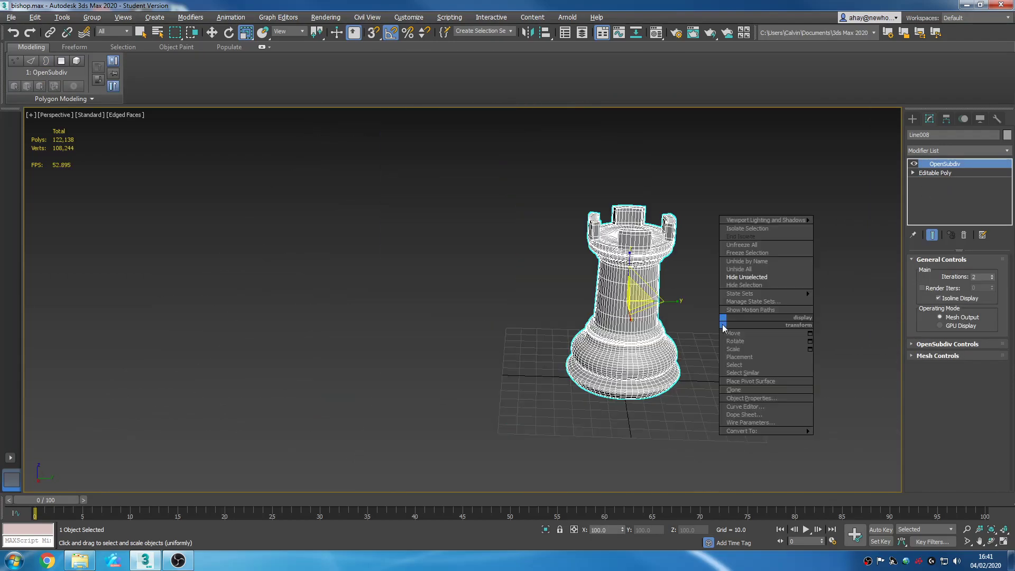
left_click(787, 270)
middle_click_drag(788, 271, 841, 317)
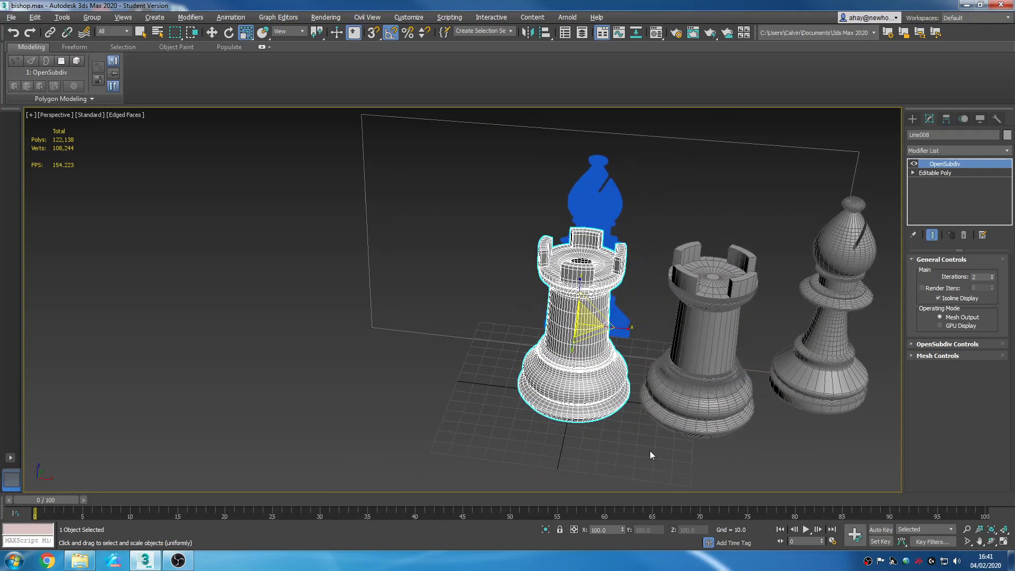
left_click(913, 120)
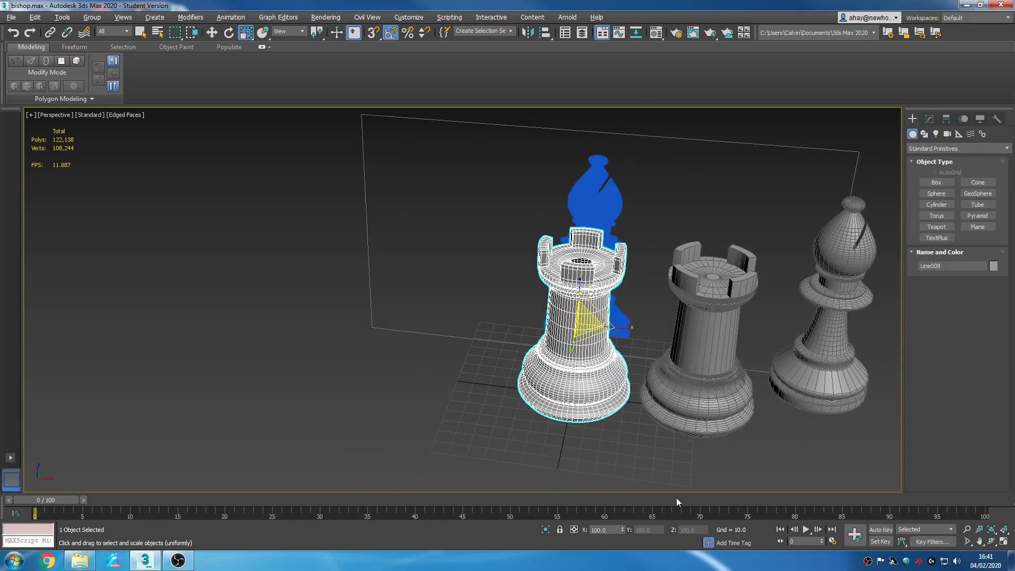
Step: Select both rooks, hide every unselected object in the scene, and clear the selection
left_click(742, 464)
left_click_drag(585, 390, 587, 388)
right_click(633, 393)
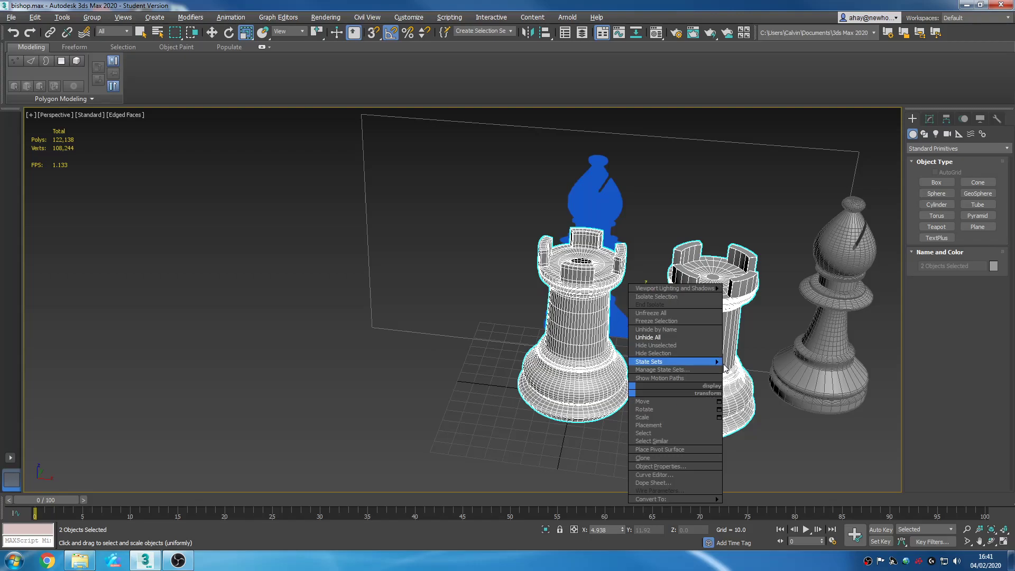
left_click(680, 346)
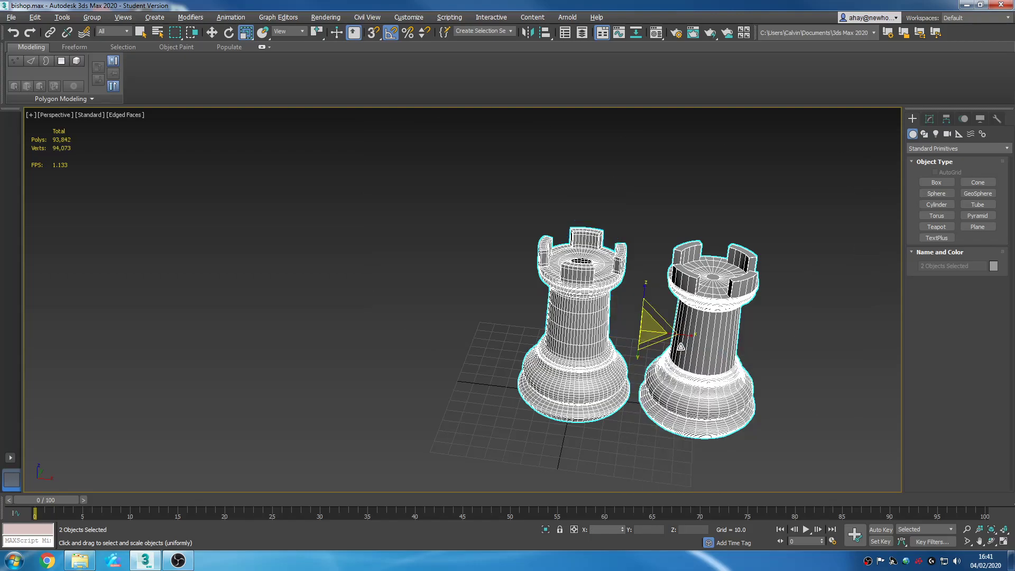
left_click(629, 303)
middle_click_drag(630, 303, 597, 306)
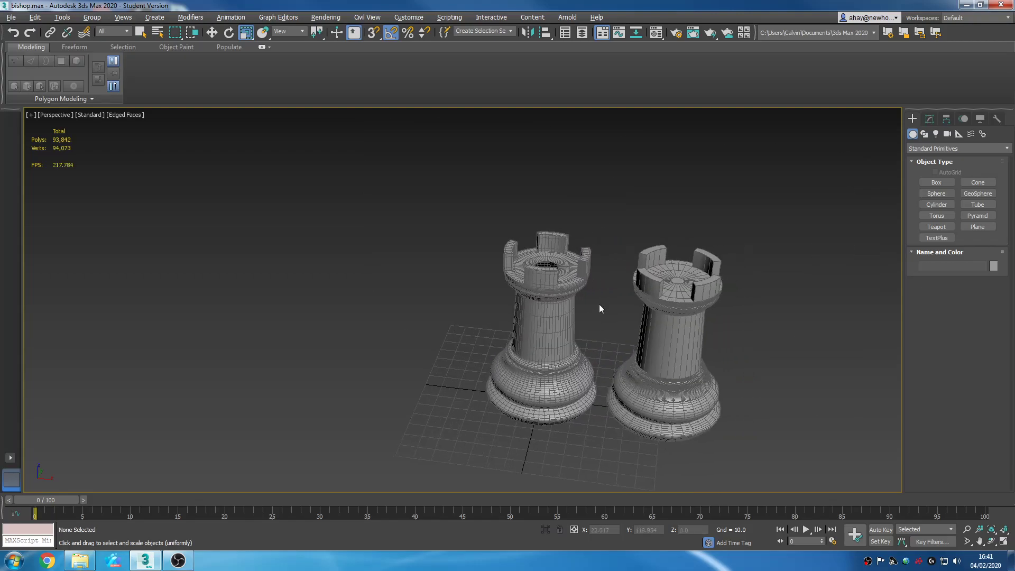
Step: Cap the open centre hole in the smoothed rook's top at border level and return to its OpenSubdiv level
scroll(597, 307, "up", 3)
key("alt+w")
key("alt+w")
scroll(578, 399, "up", 6)
left_click(588, 338)
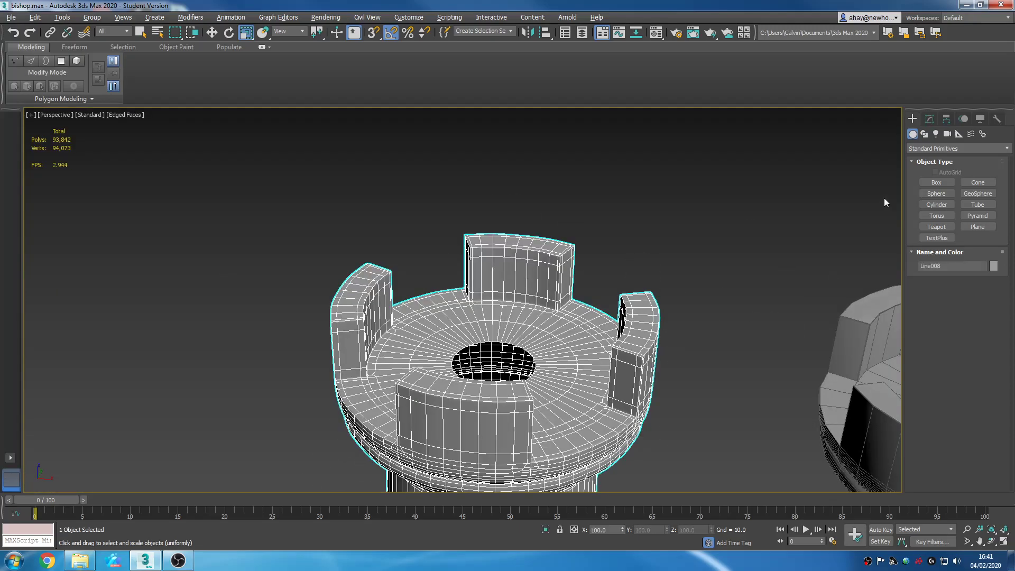
left_click(929, 118)
left_click(972, 173)
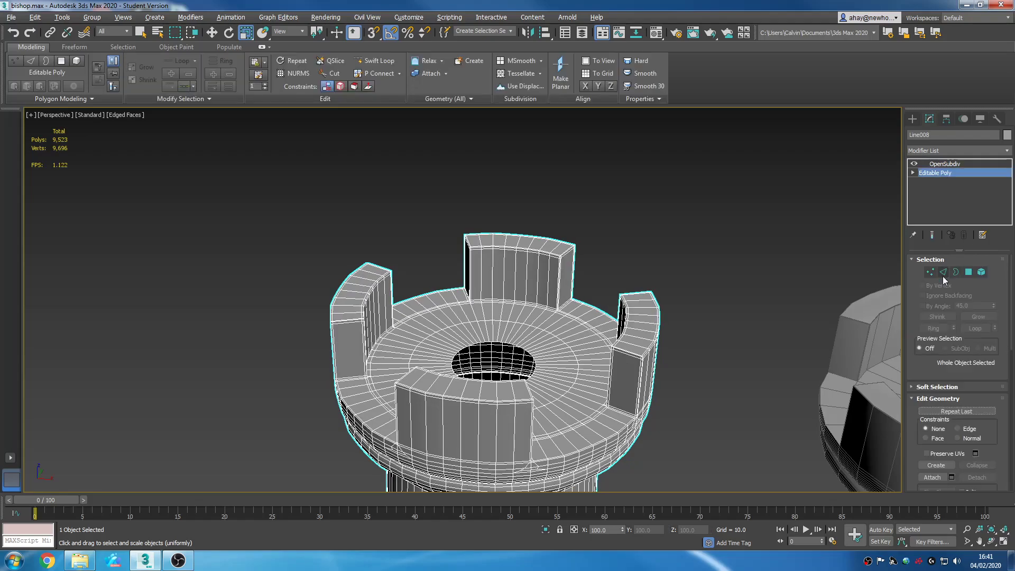
left_click(954, 272)
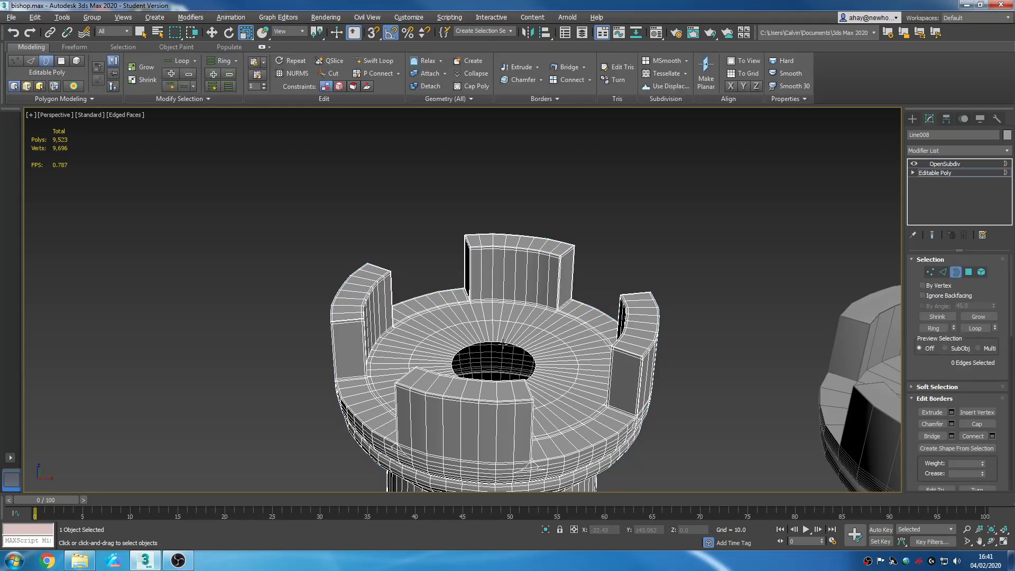
left_click(503, 343)
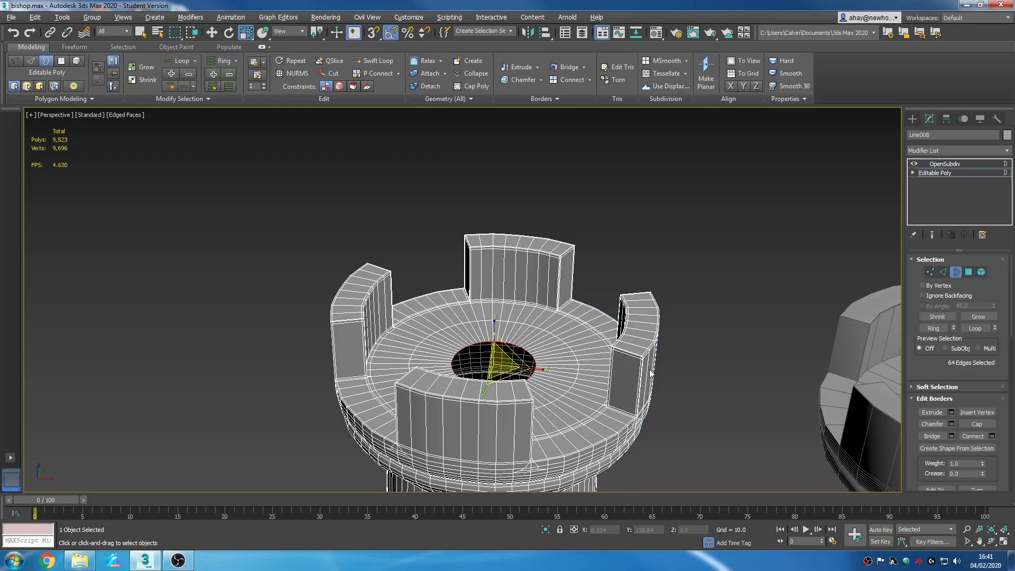
left_click(976, 423)
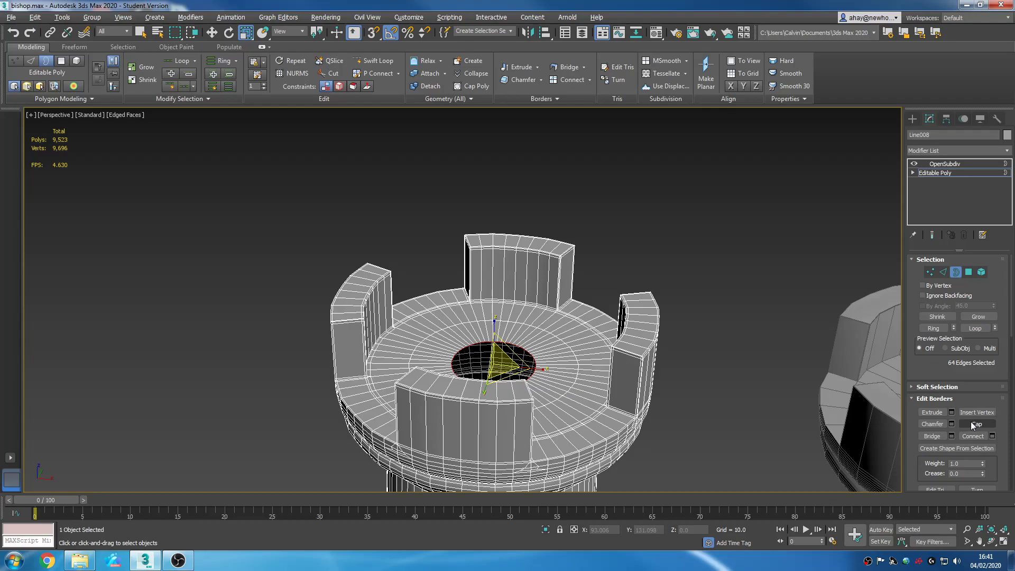
left_click(960, 173)
left_click(961, 163)
Step: Turn off the edged-faces display and examine the smoothed rook's battlement corners and rim up close
middle_click_drag(763, 341, 601, 272)
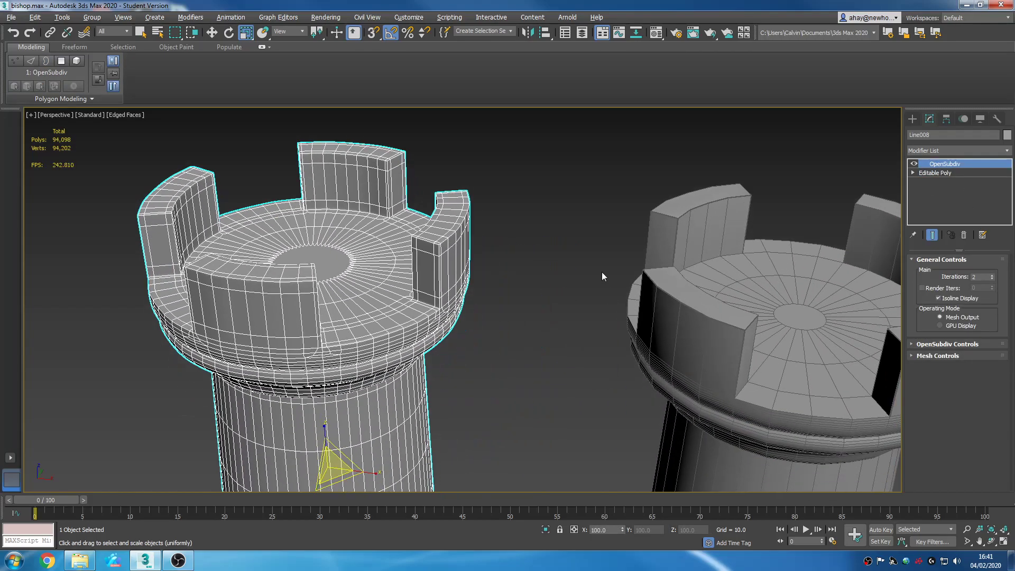
key("F4")
scroll(597, 313, "up", 5)
middle_click_drag(551, 317, 497, 376)
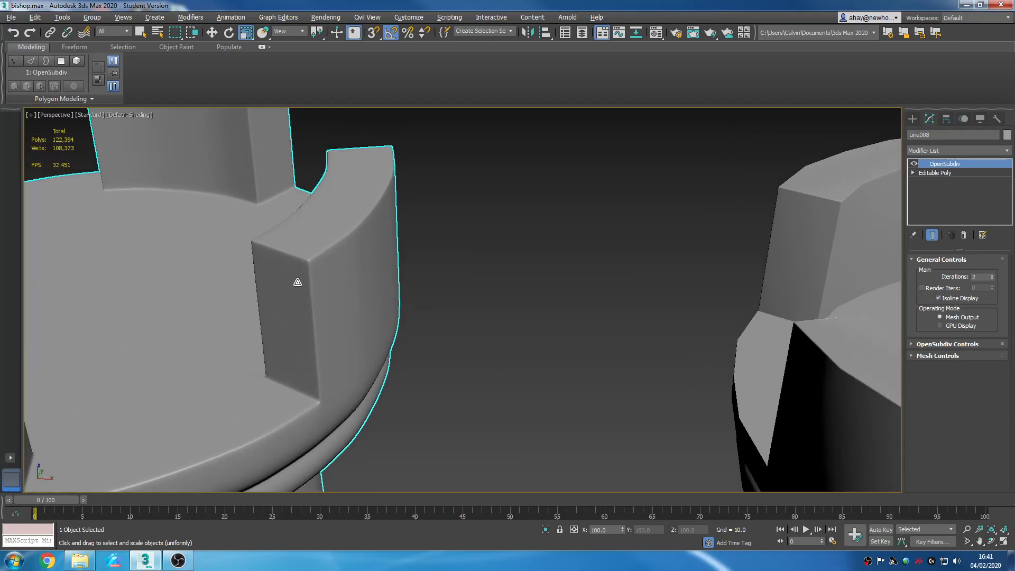
scroll(474, 233, "down", 5)
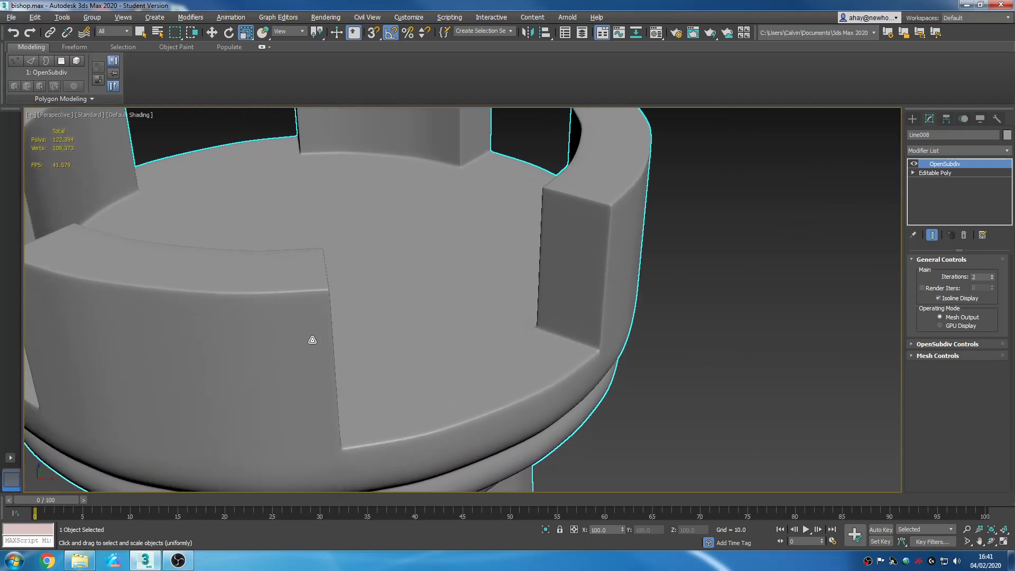
scroll(312, 340, "down", 3)
middle_click_drag(403, 370, 342, 331, "alt")
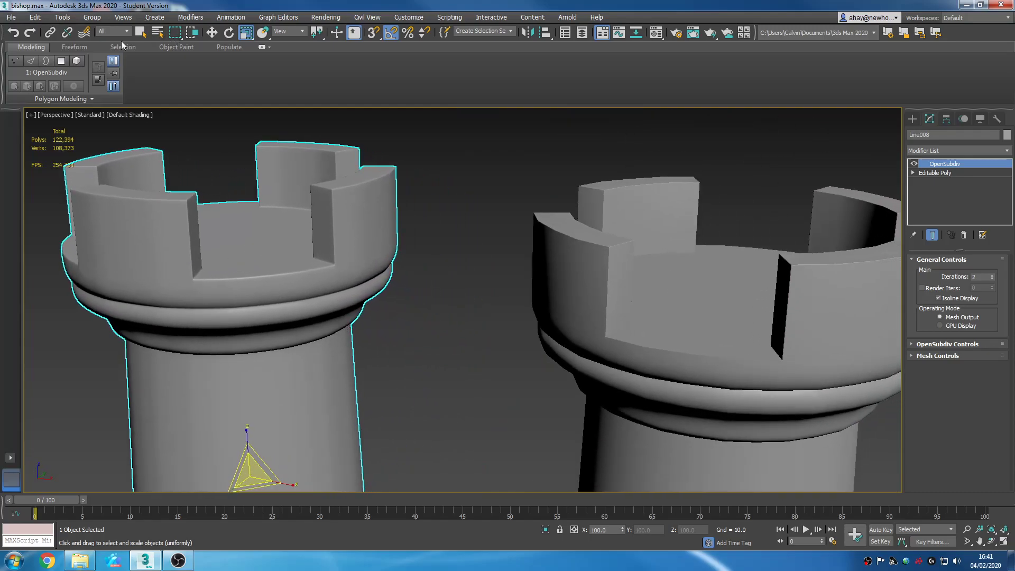
Step: Switch to the plain Select Object tool and compare the battlements and rims of the two rooks
left_click(142, 33)
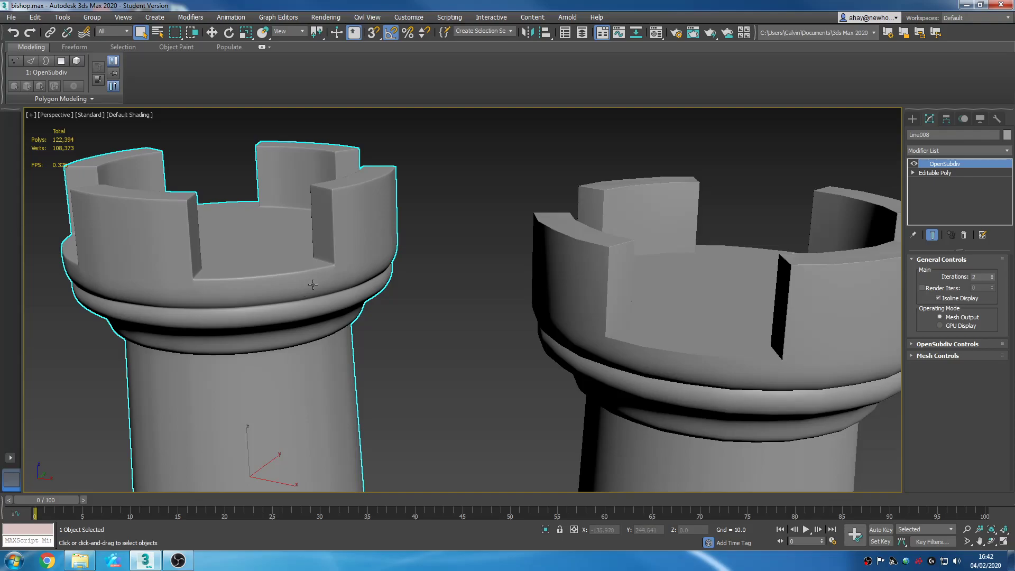
middle_click_drag(310, 283, 415, 280)
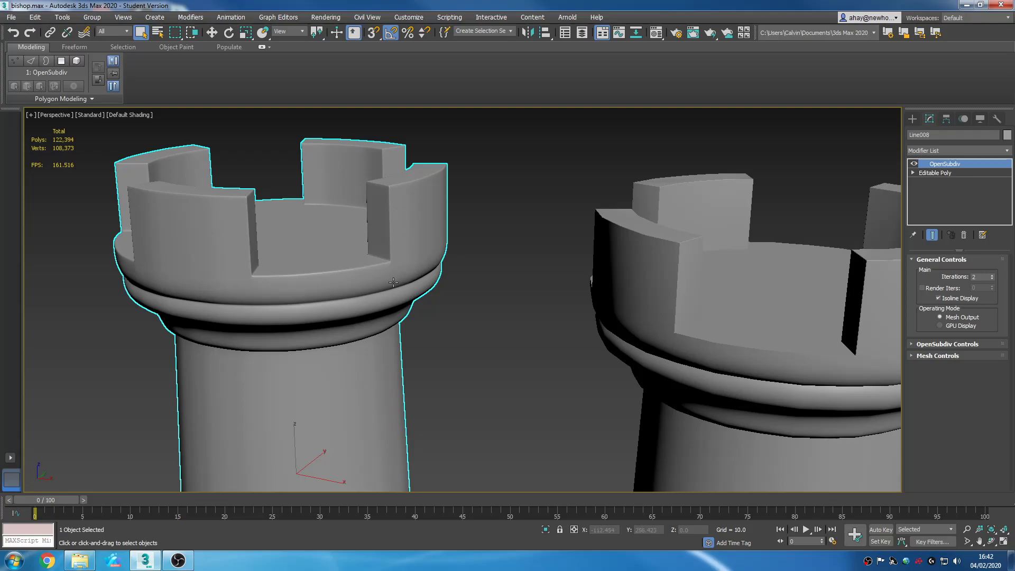
middle_click_drag(394, 290, 328, 342)
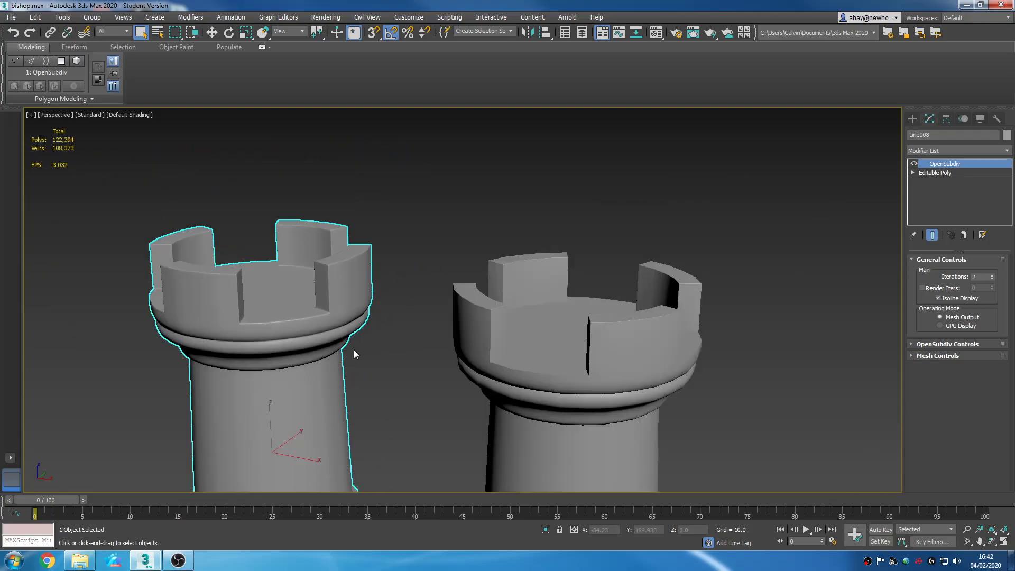
scroll(351, 352, "up", 2)
scroll(481, 344, "down", 4)
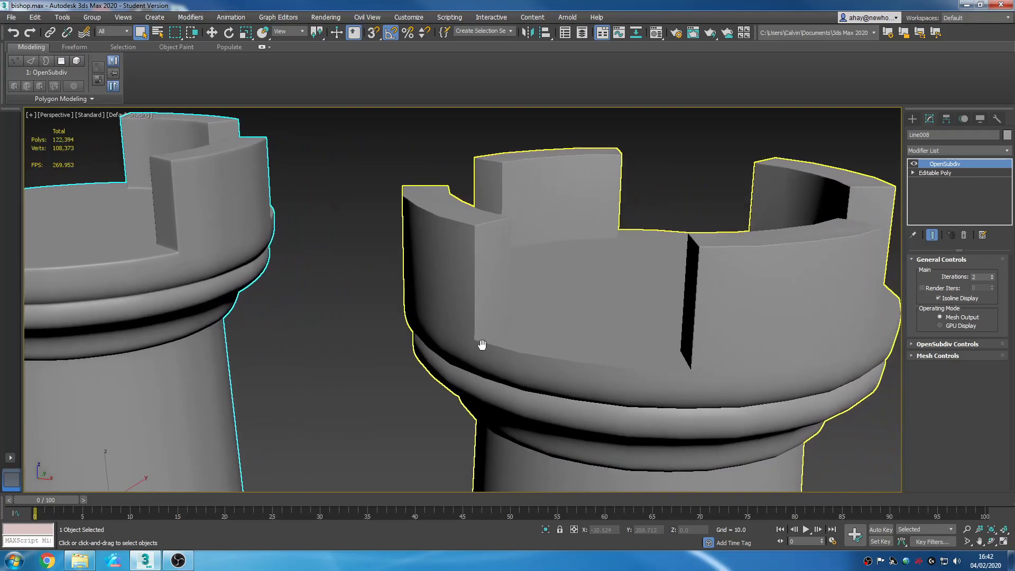
scroll(481, 385, "up", 2)
scroll(454, 329, "up", 2)
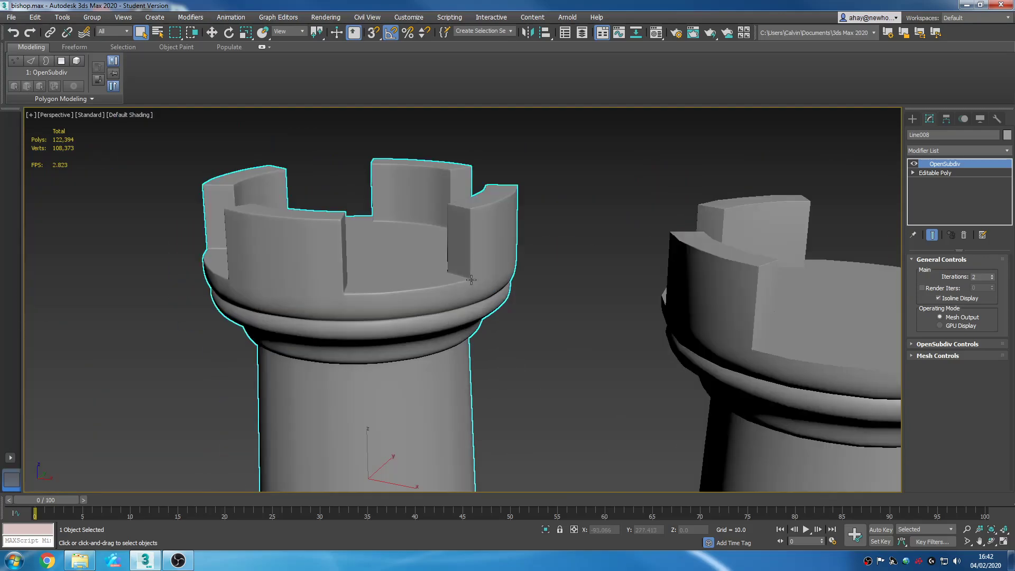
scroll(471, 317, "down", 4)
scroll(407, 289, "up", 2)
scroll(412, 287, "up", 2)
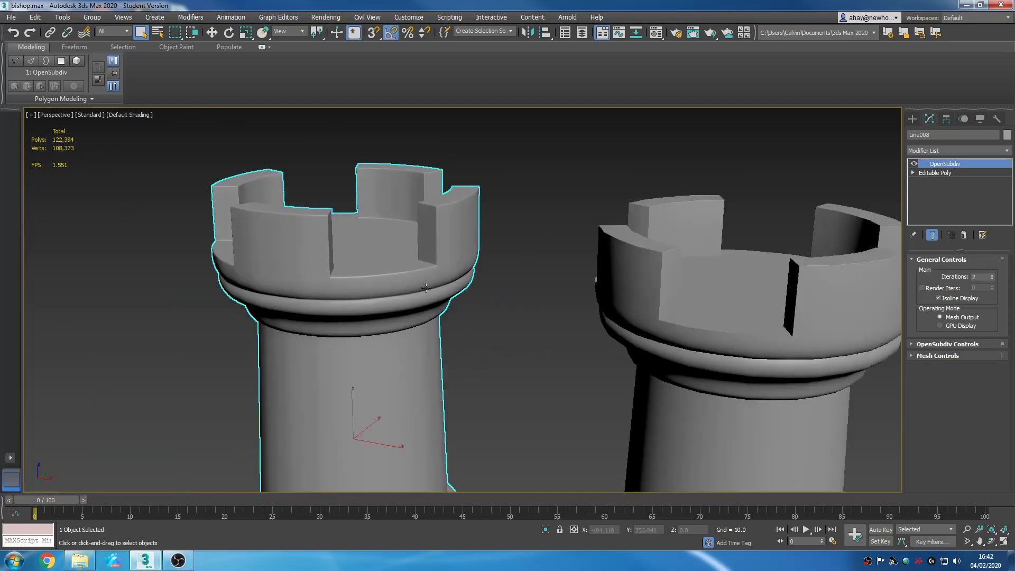
middle_click_drag(523, 324, 444, 347)
scroll(378, 323, "up", 4)
scroll(378, 323, "down", 6)
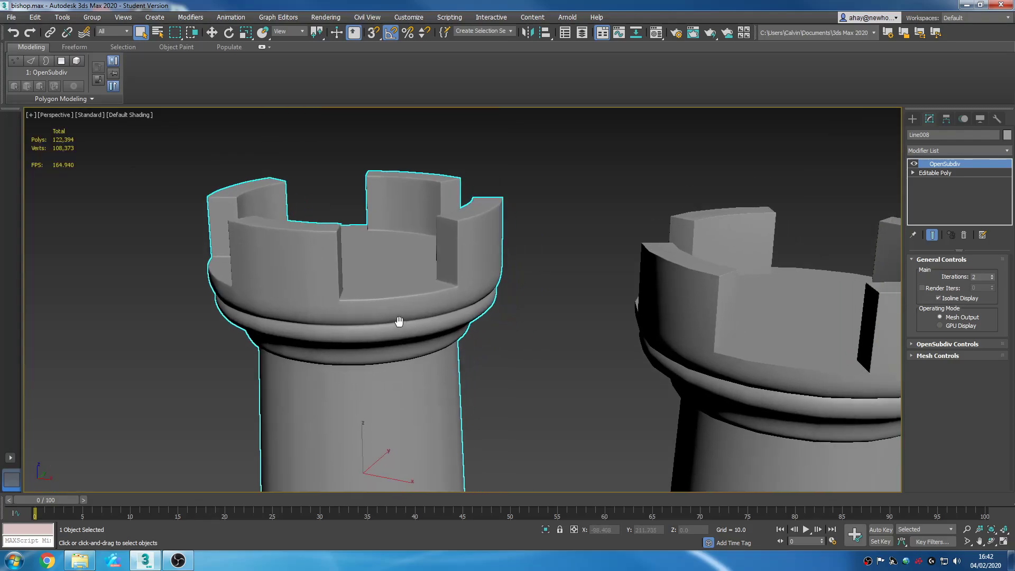
Step: Select the rook without a subdivision modifier, inspect the faceting along its rim up close, and deselect it
left_click_drag(656, 396, 548, 222)
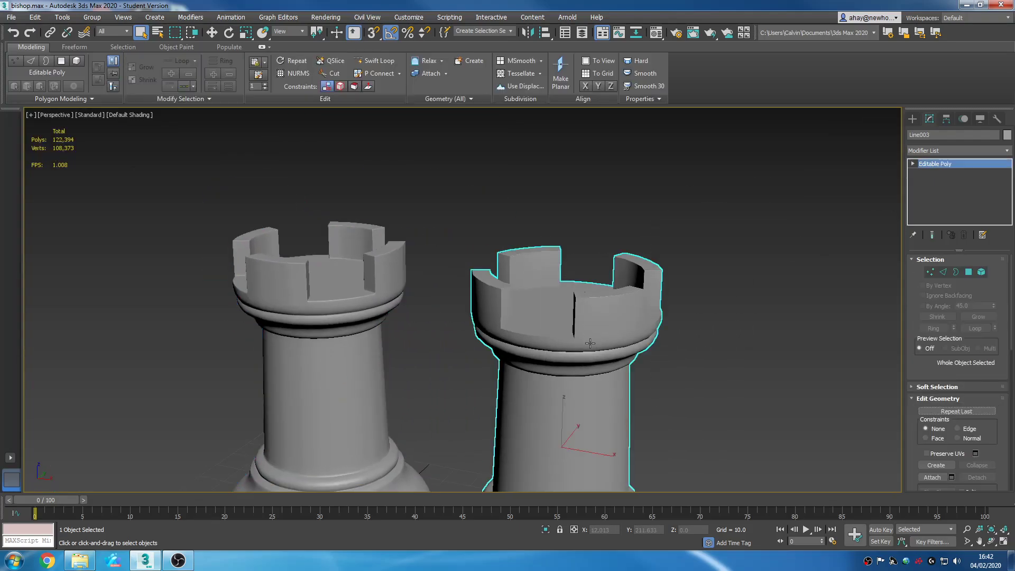
middle_click_drag(546, 350, 528, 353)
scroll(528, 353, "up", 6)
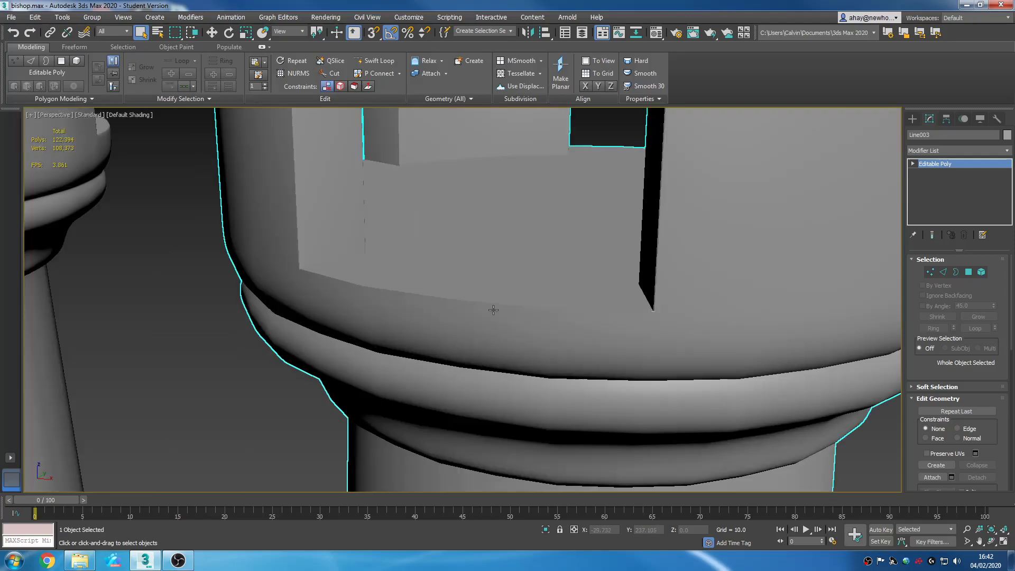
scroll(366, 340, "down", 6)
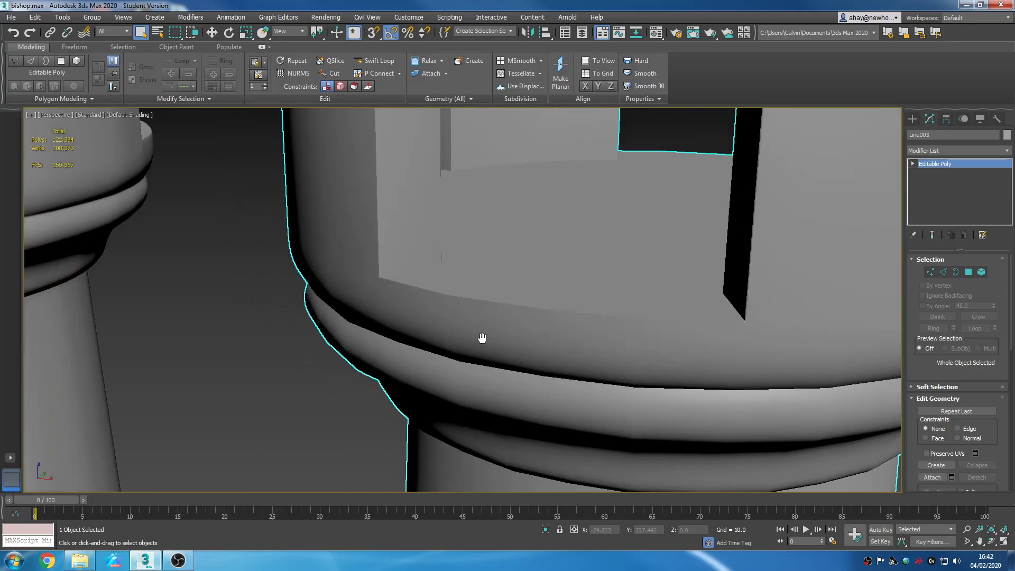
left_click(388, 353)
scroll(466, 368, "down", 2)
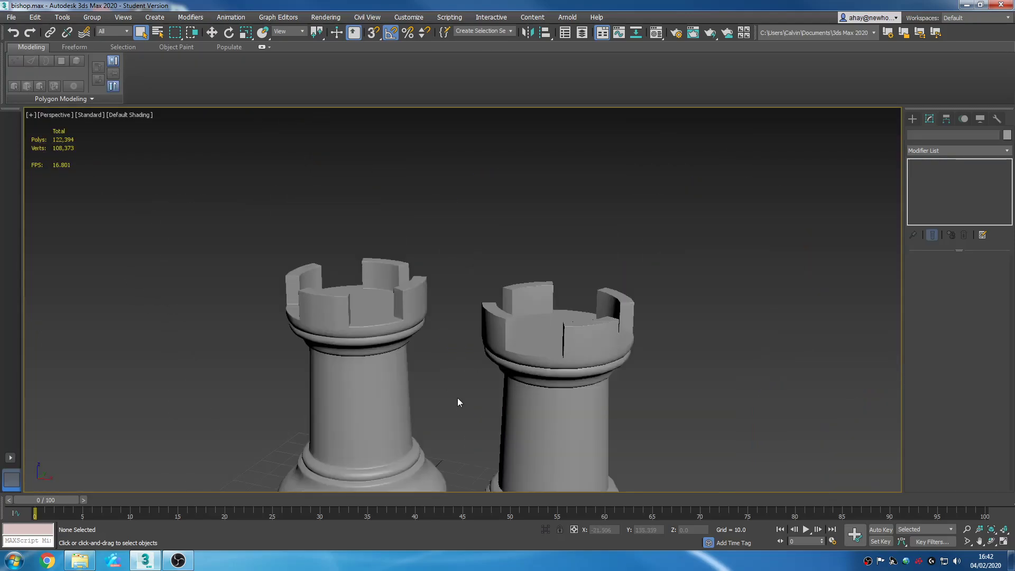
Step: Apply an OpenSubdiv modifier to the unsmoothed rook
left_click(581, 446)
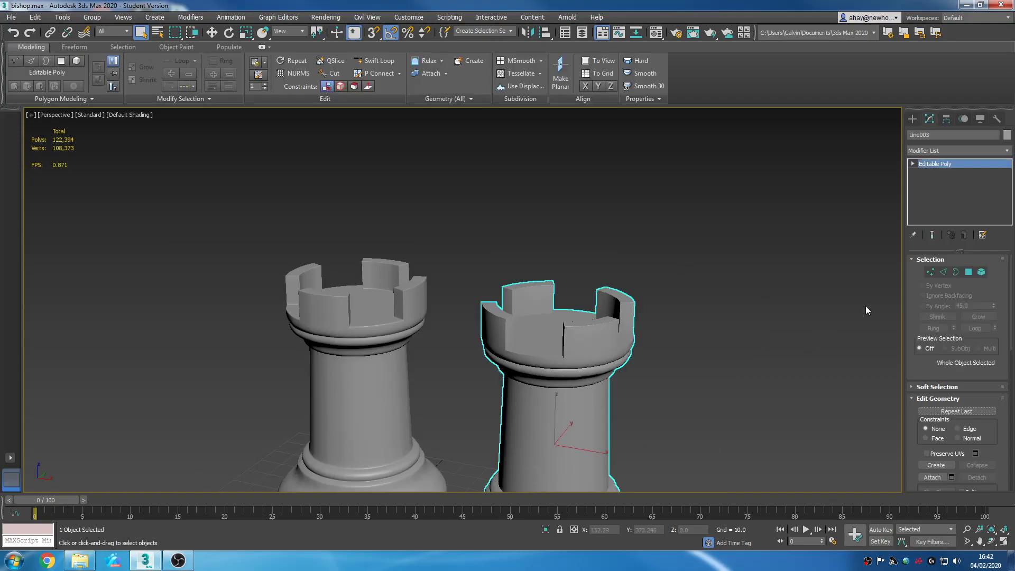
left_click(974, 151)
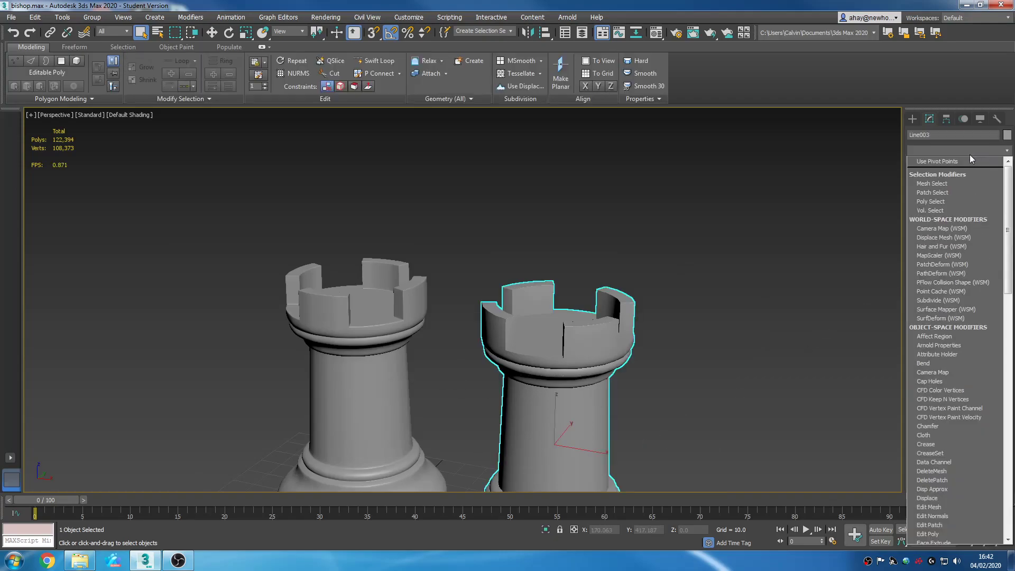
key("o")
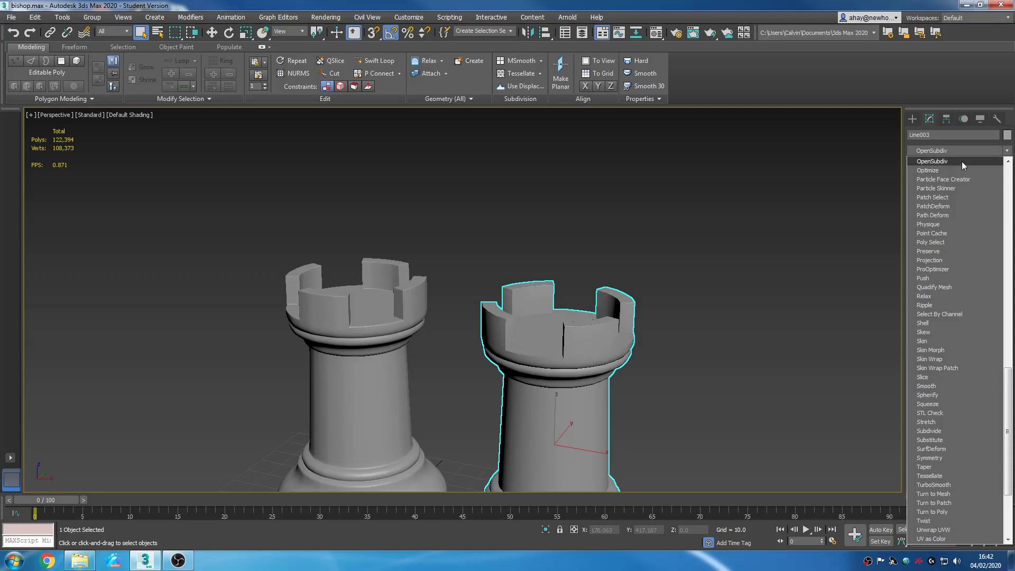
left_click(949, 179)
left_click(963, 234)
left_click(974, 152)
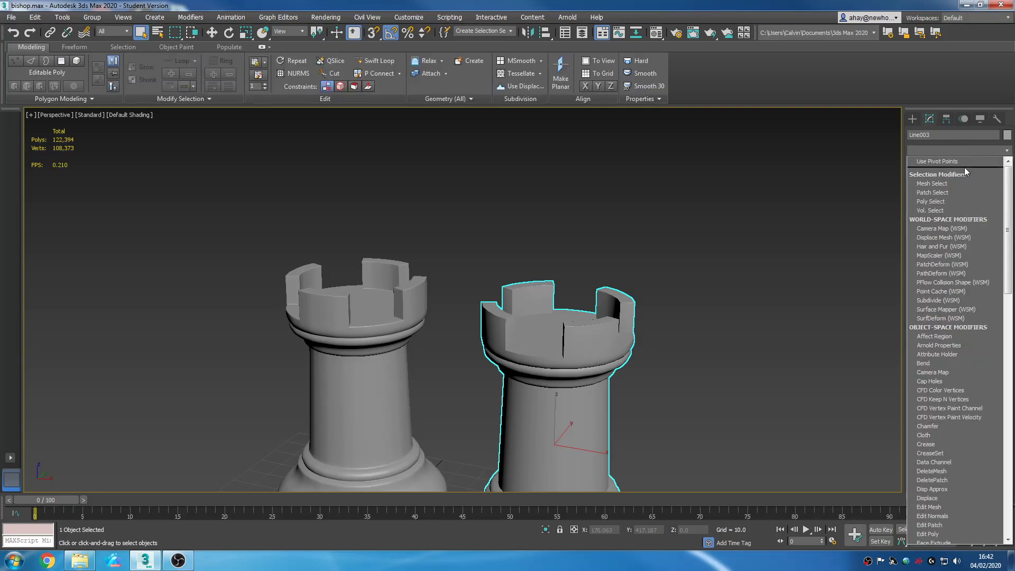
key("o")
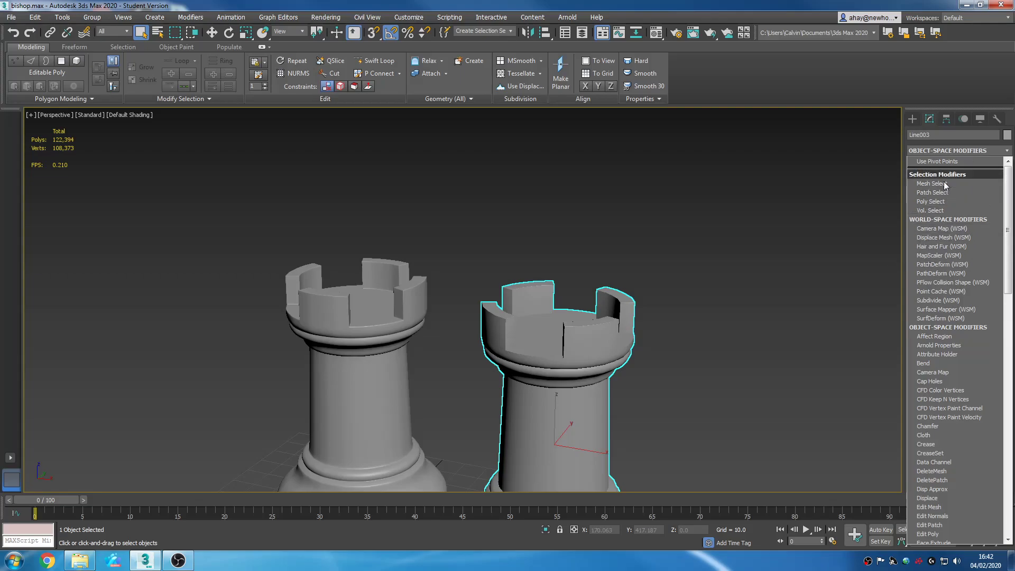
left_click(954, 151)
left_click(952, 151)
key("o")
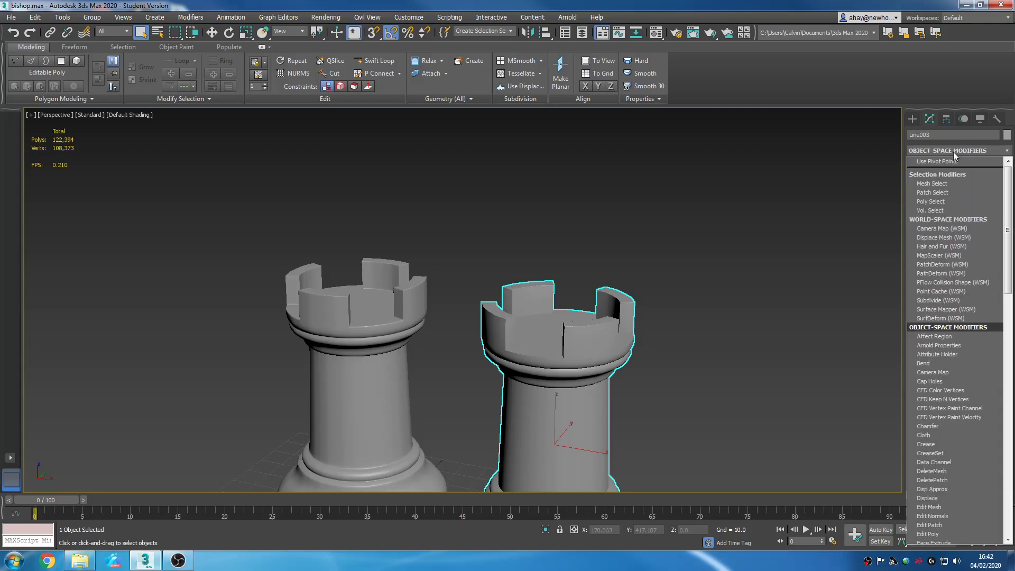
key("p")
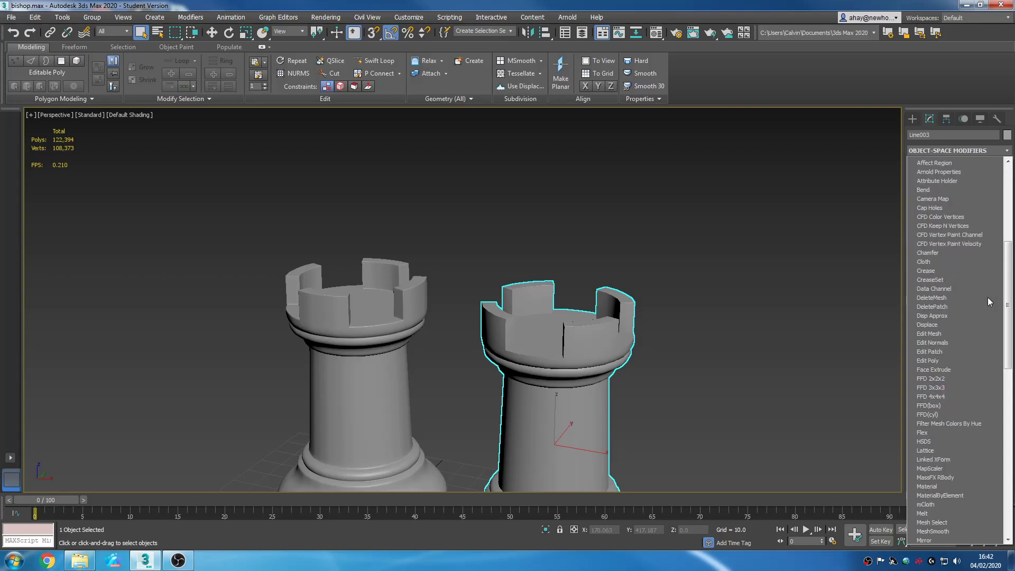
key("Return")
Step: Raise the OpenSubdiv iterations on the newly subdivided rook to 5
middle_click_drag(555, 419, 582, 424)
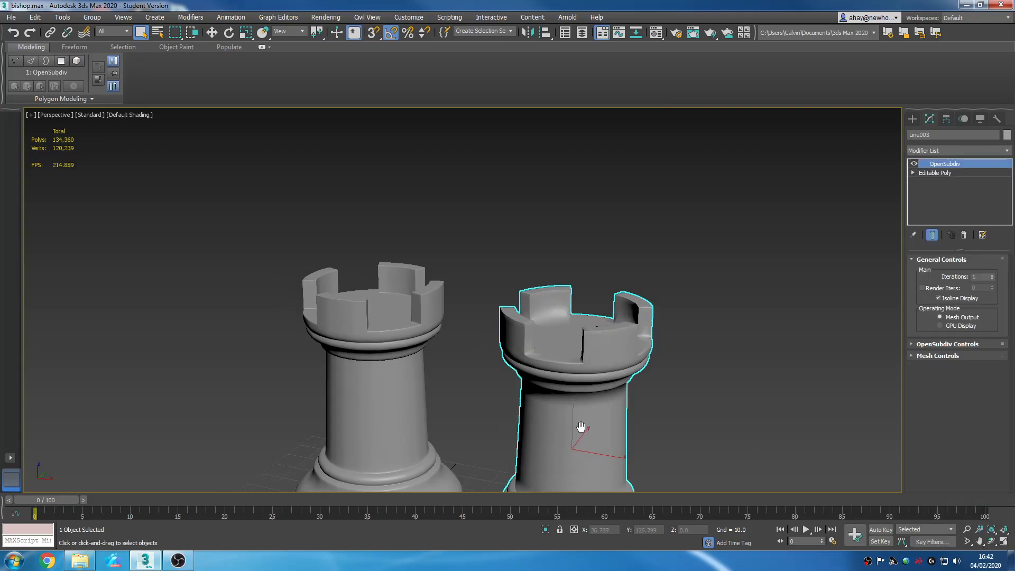
scroll(571, 370, "up", 5)
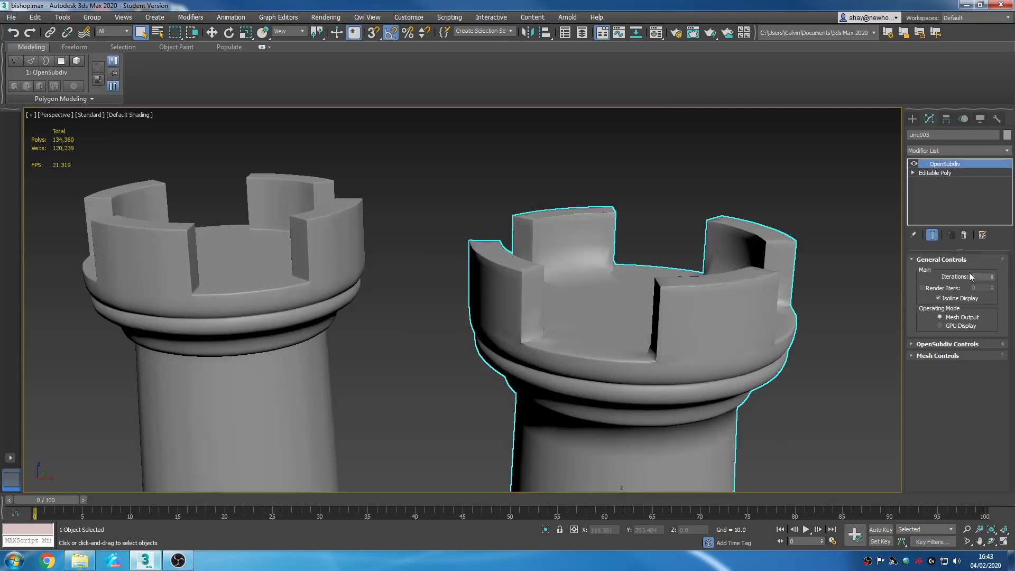
left_click_drag(991, 280, 991, 275)
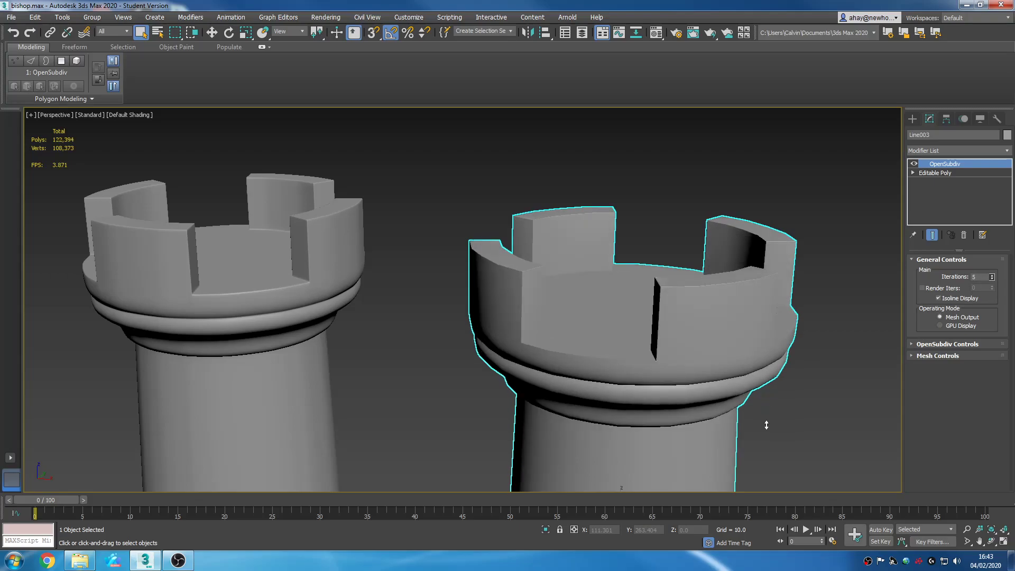